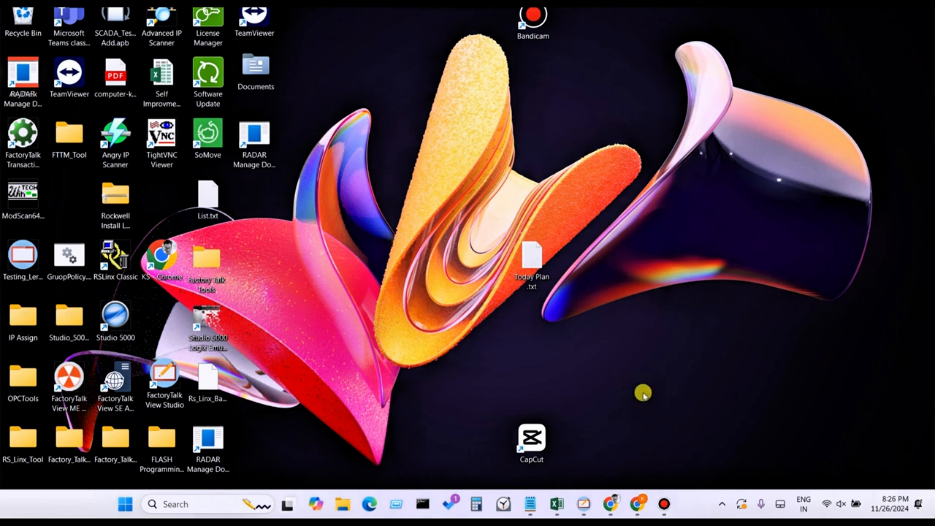
- Switch to FactoryTalk View Studio and draw a momentary push button in the empty area of the Animation_5 display
{"action": "left_click", "coordinate": [583, 503]}
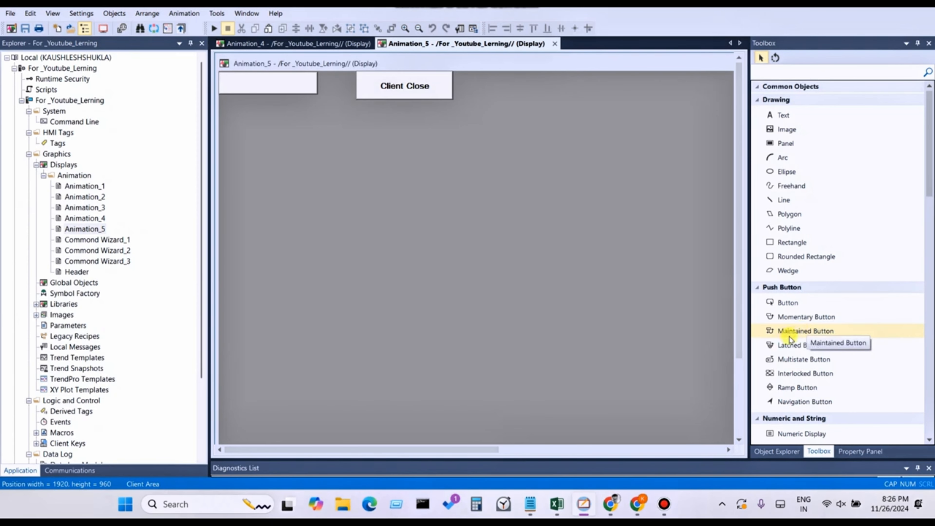
{"action": "left_click", "coordinate": [787, 321]}
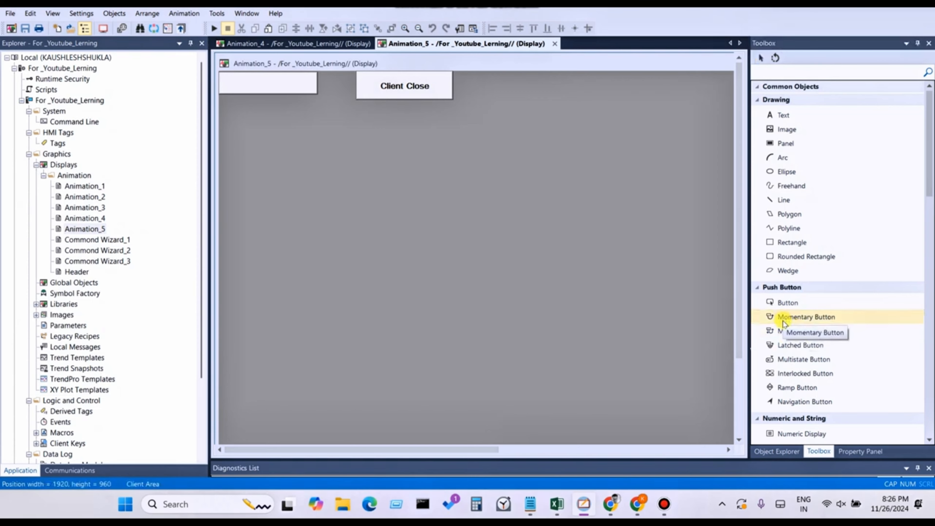
{"action": "left_click", "coordinate": [784, 319]}
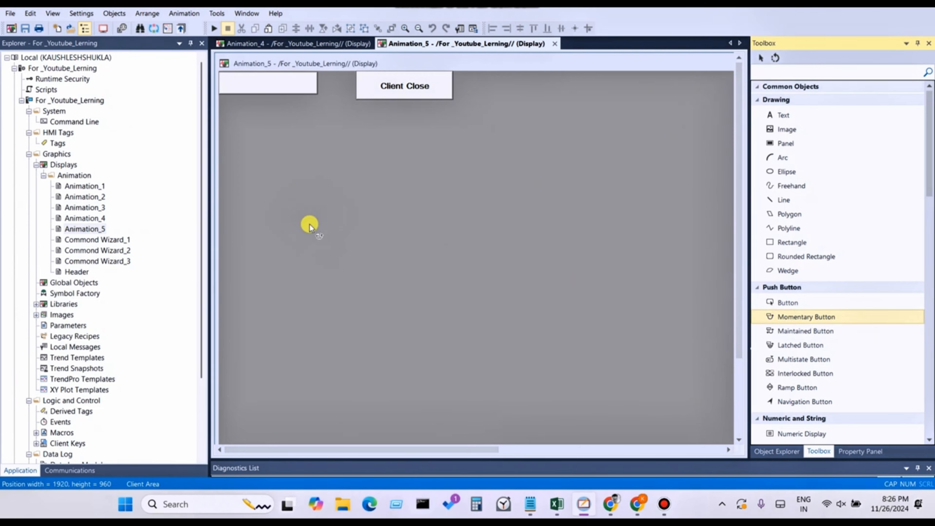
{"action": "left_click_drag", "start_coordinate": [309, 223], "coordinate": [397, 259]}
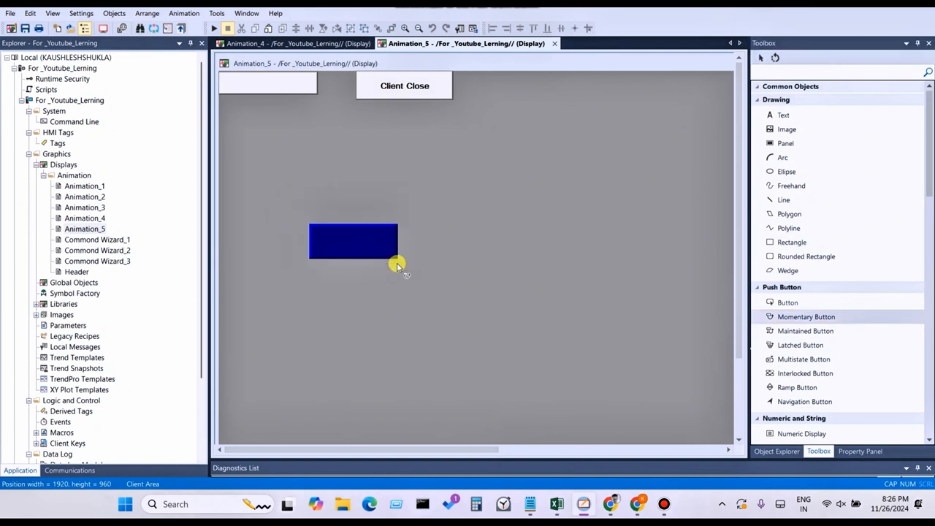
- Open the momentary push button's properties and place the dialog clear of the button on the display
{"action": "double_click", "coordinate": [378, 246]}
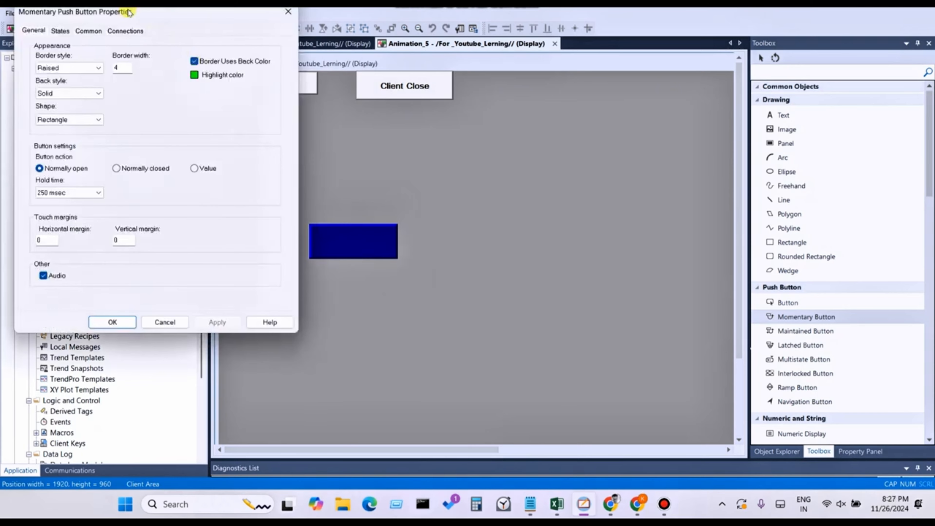
{"action": "left_click_drag", "start_coordinate": [129, 11], "coordinate": [407, 135]}
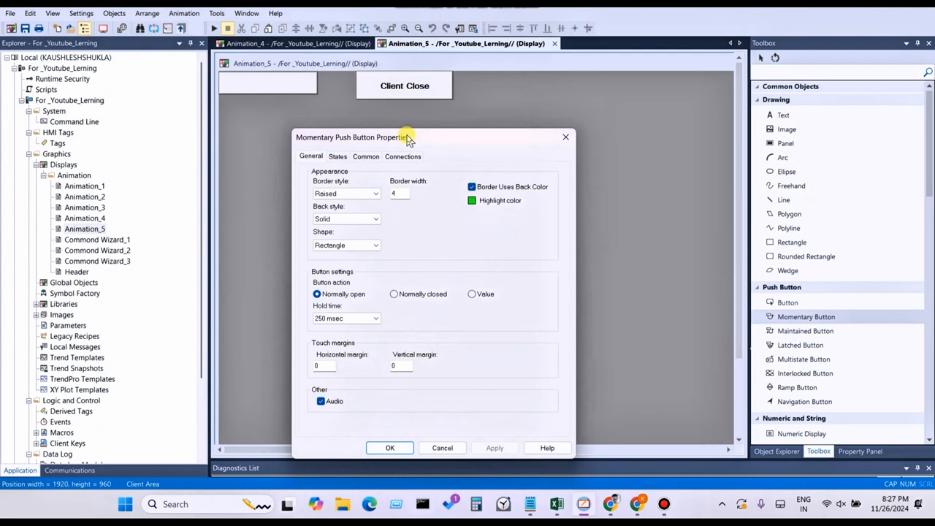
{"action": "left_click_drag", "start_coordinate": [407, 135], "coordinate": [390, 116]}
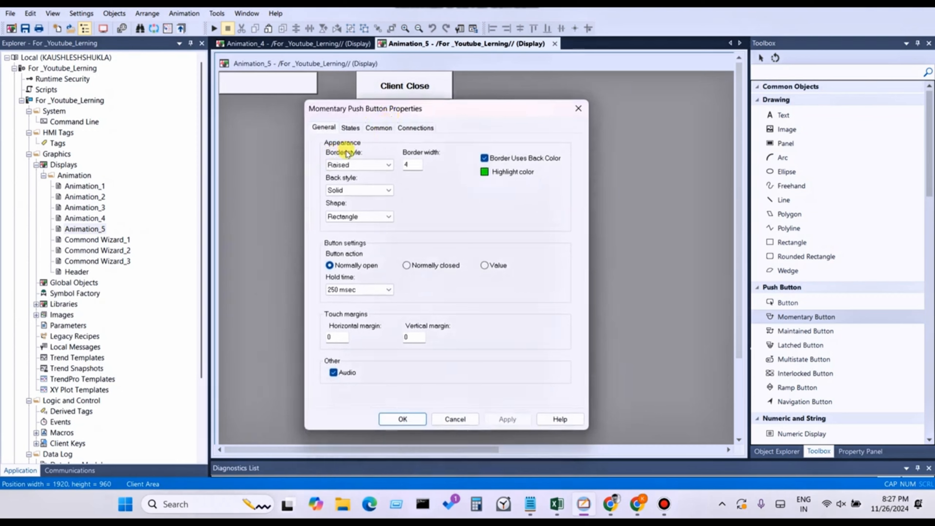
{"action": "left_click_drag", "start_coordinate": [377, 114], "coordinate": [539, 109]}
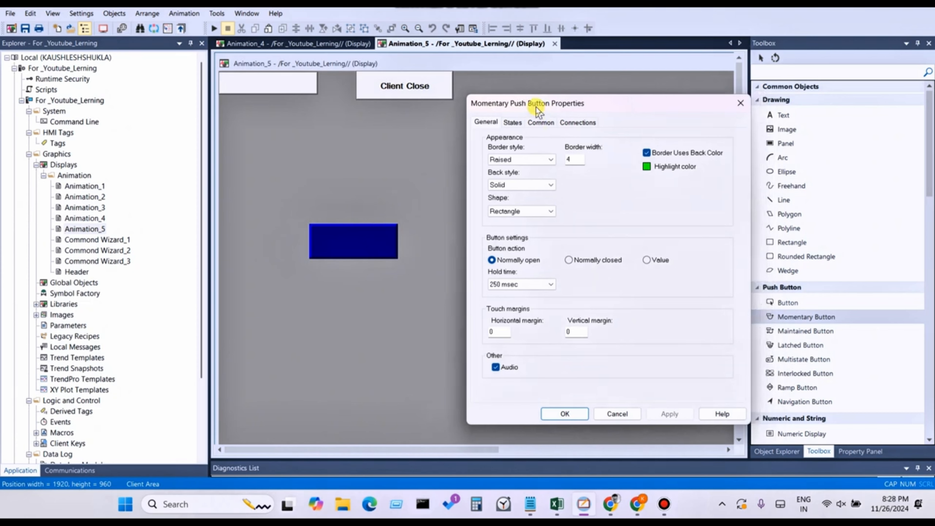
- Apply the RaisedInset border style to the momentary push button
{"action": "left_click", "coordinate": [526, 159]}
{"action": "left_click", "coordinate": [526, 159]}
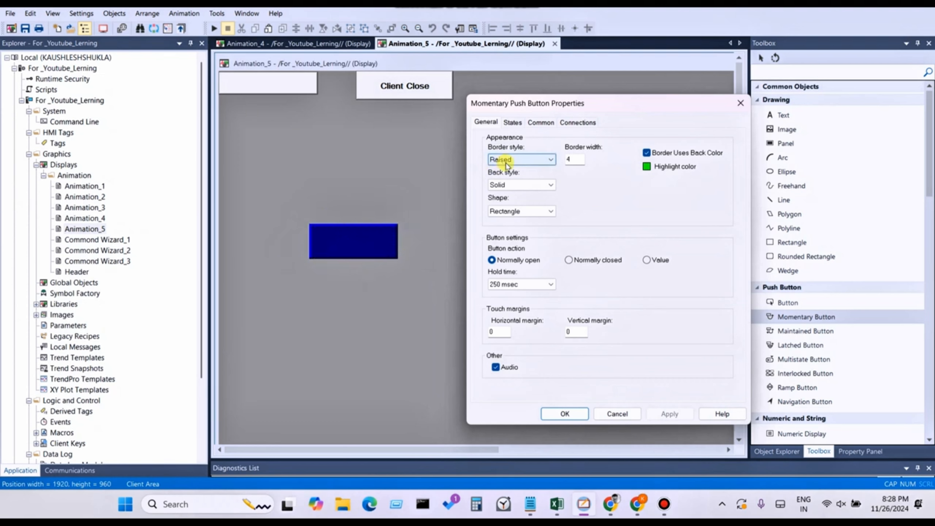
{"action": "left_click", "coordinate": [526, 159]}
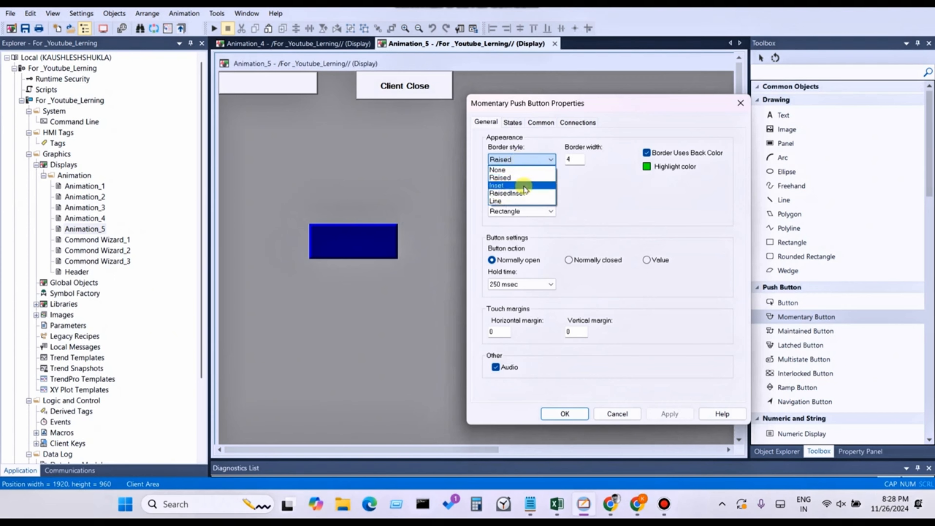
{"action": "left_click", "coordinate": [506, 193]}
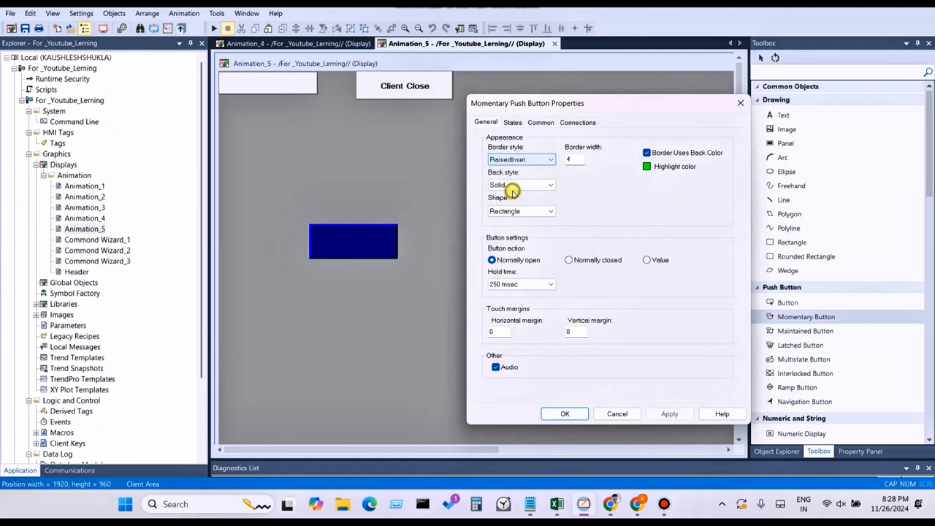
{"action": "left_click", "coordinate": [671, 414]}
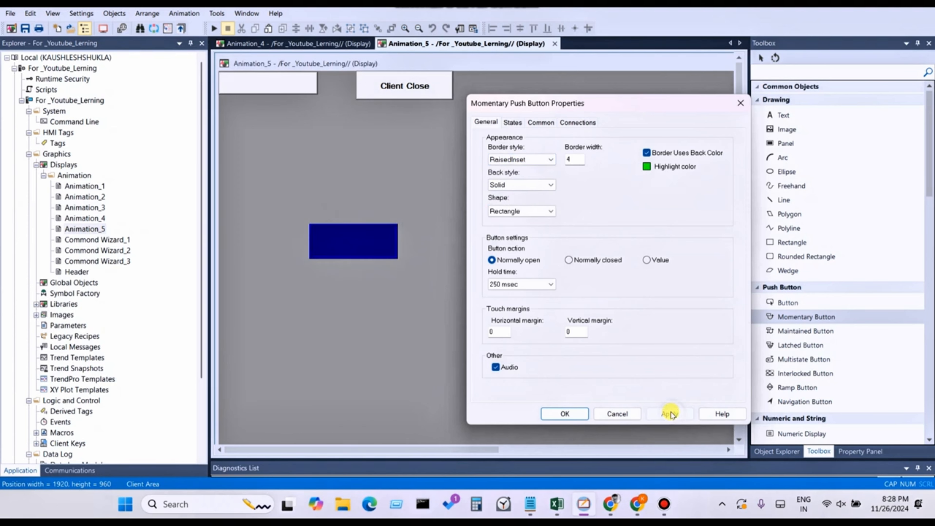
- Set the momentary push button's border style to Inset and its border width to 2
{"action": "left_click", "coordinate": [523, 162]}
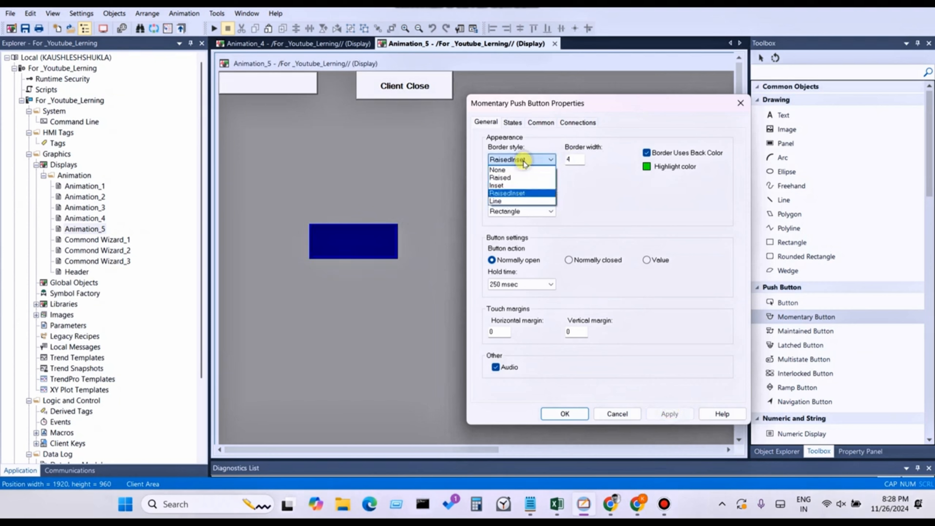
{"action": "left_click", "coordinate": [497, 186]}
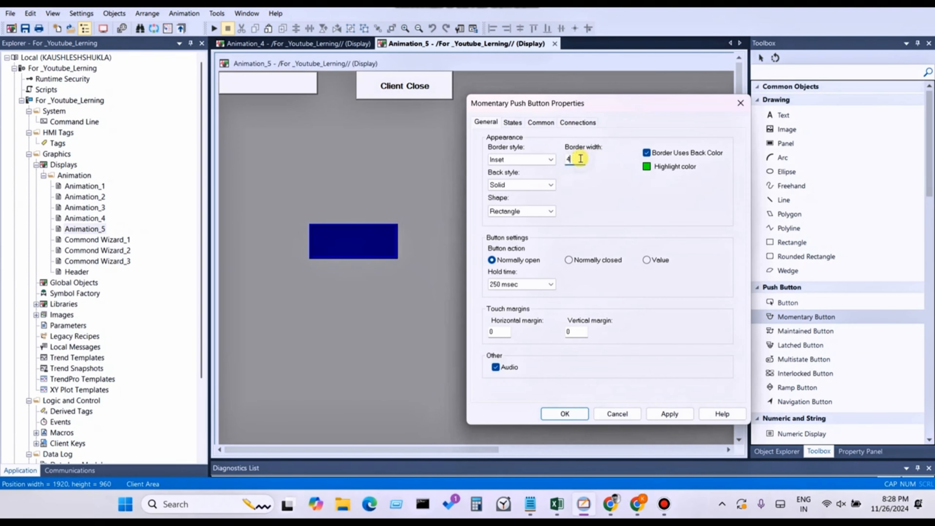
{"action": "left_click_drag", "start_coordinate": [581, 158], "coordinate": [566, 159]}
{"action": "type", "text": "2"}
- Turn off Border Uses Back Color, set the highlight color to black, and apply the changes
{"action": "left_click", "coordinate": [646, 152]}
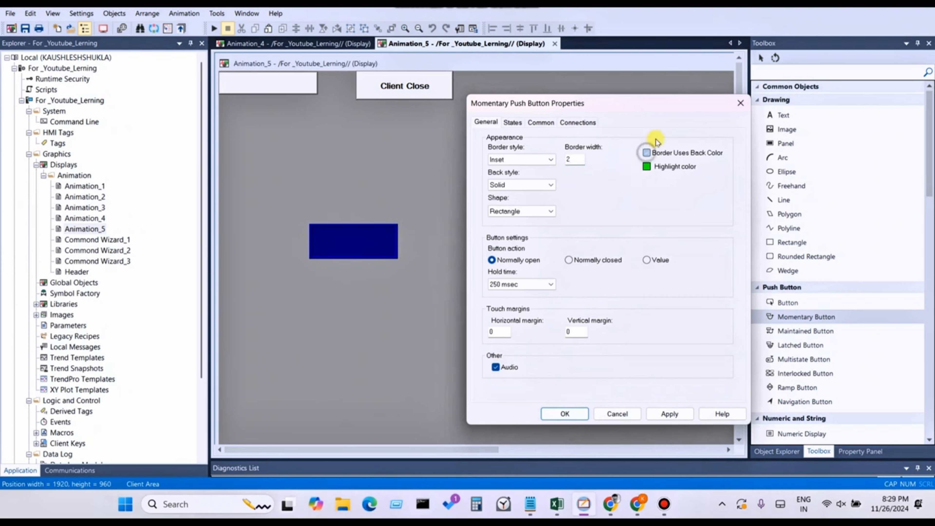
{"action": "left_click", "coordinate": [646, 168]}
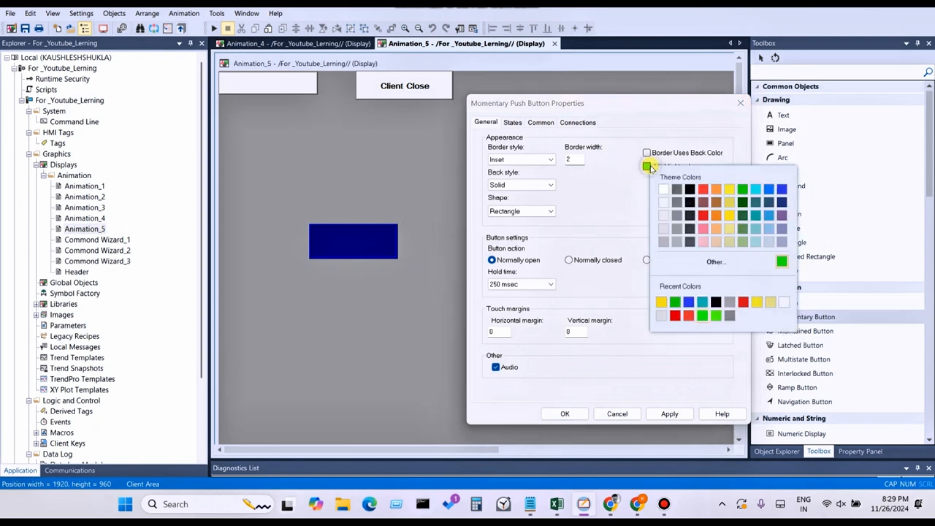
{"action": "left_click", "coordinate": [689, 189]}
{"action": "left_click", "coordinate": [682, 412]}
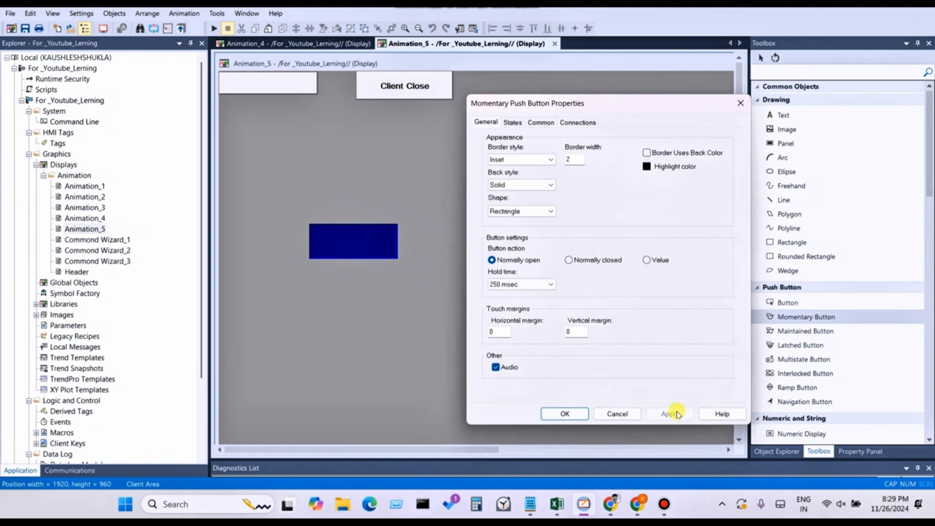
- Try a border width of 4 with Border Uses Back Color turned on for the momentary push button
{"action": "left_click", "coordinate": [571, 157]}
{"action": "double_click", "coordinate": [570, 159]}
{"action": "key", "text": "BackSpace"}
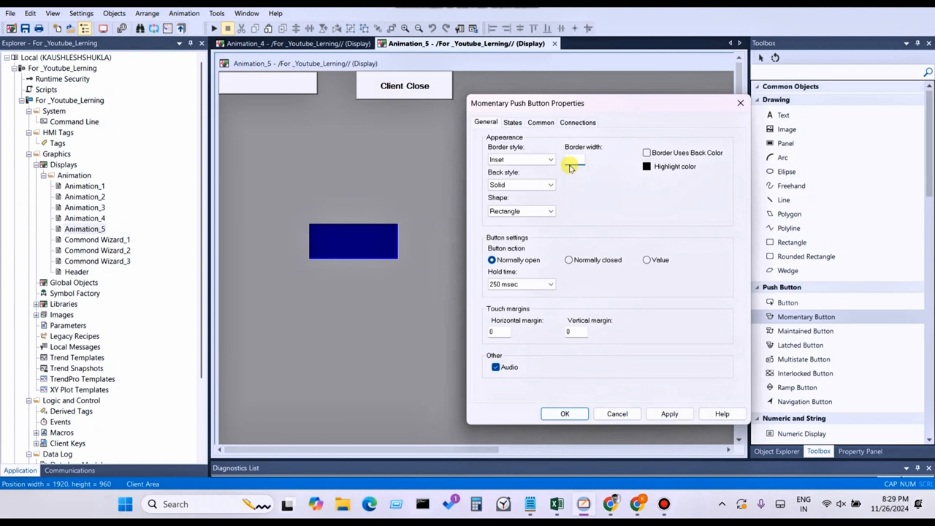
{"action": "type", "text": "4"}
{"action": "left_click", "coordinate": [674, 414]}
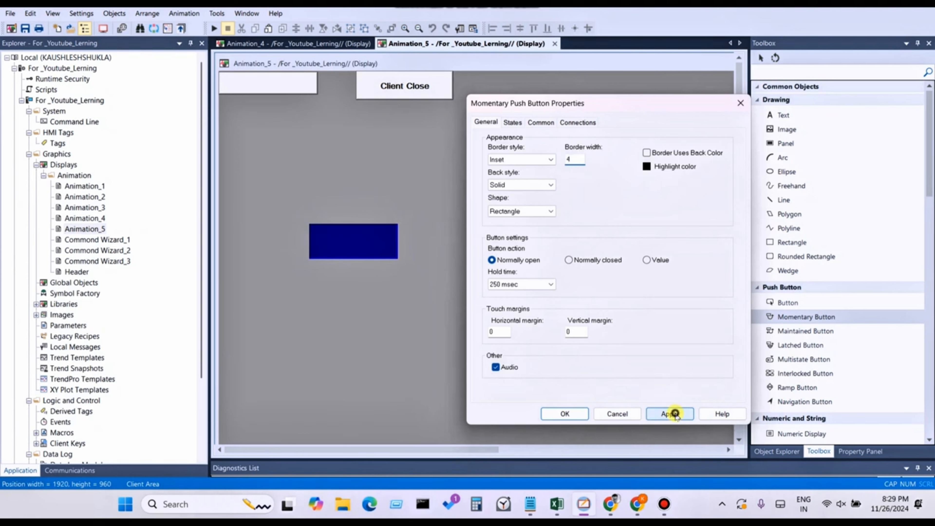
{"action": "left_click", "coordinate": [645, 159]}
{"action": "left_click", "coordinate": [668, 414]}
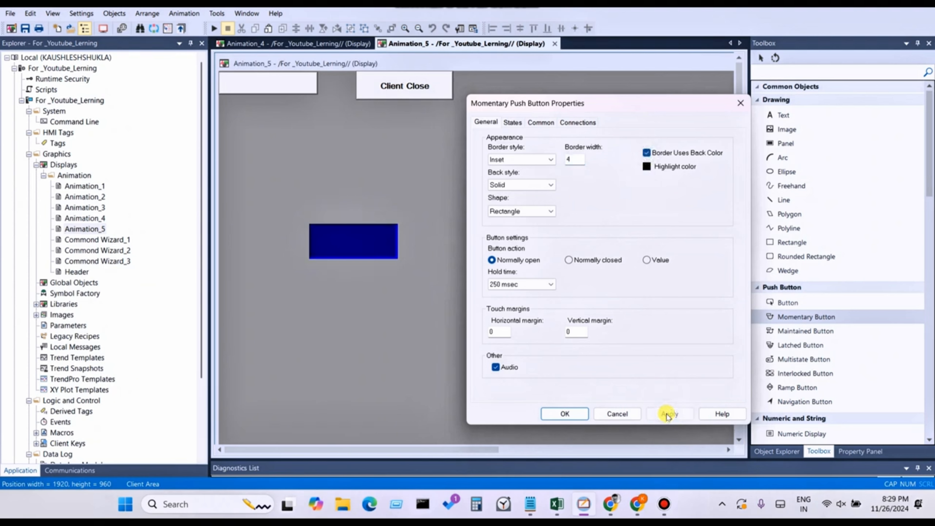
- Turn Border Uses Back Color off again and set the border width back to 2
{"action": "left_click", "coordinate": [647, 153]}
{"action": "left_click", "coordinate": [568, 158]}
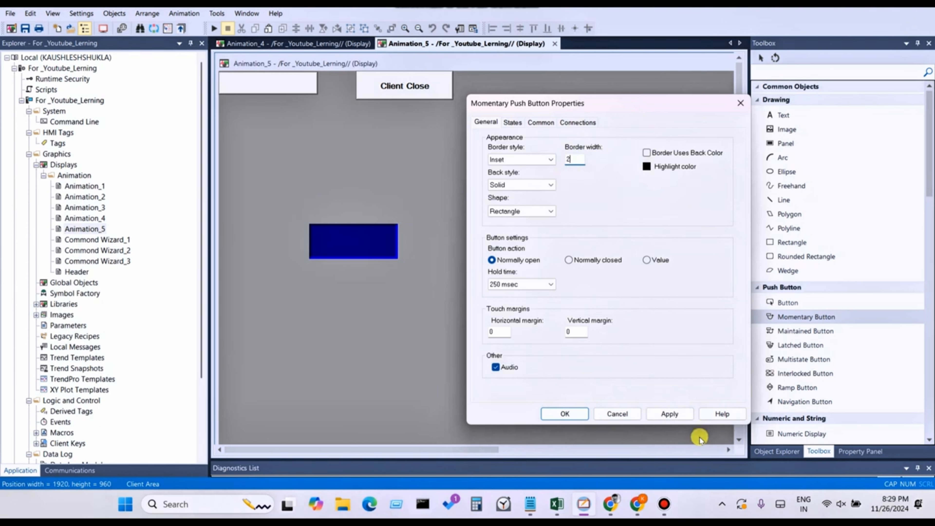
{"action": "left_click", "coordinate": [670, 415]}
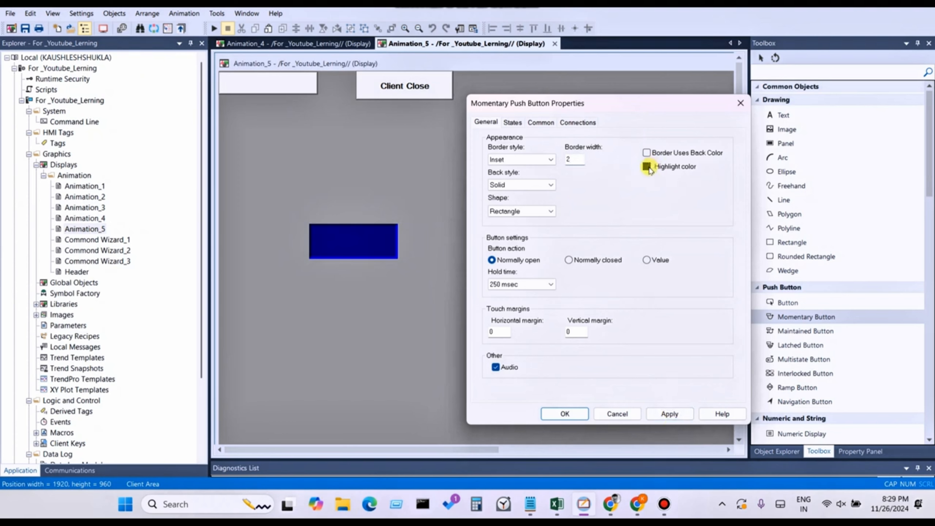
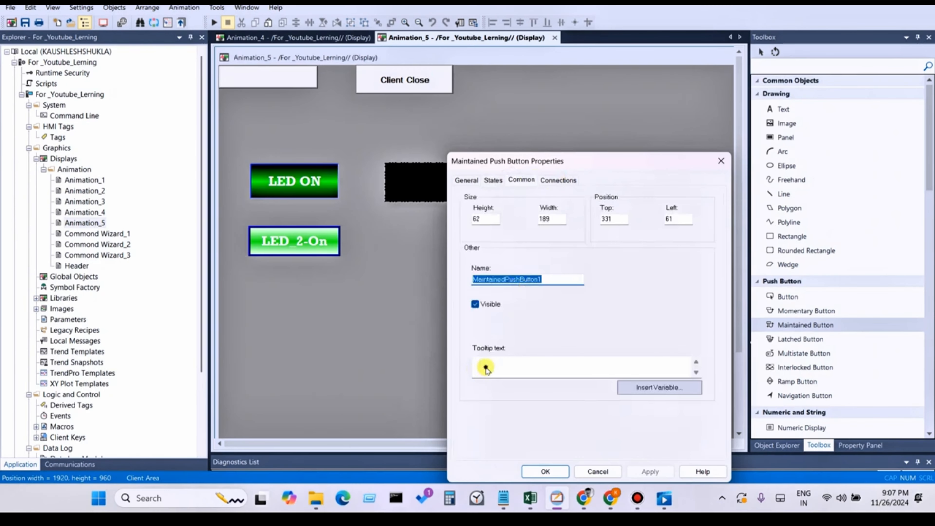
- Connect the maintained push button's Value to the Button_6 tag and accept its properties
{"action": "left_click", "coordinate": [486, 365]}
{"action": "left_click", "coordinate": [558, 180]}
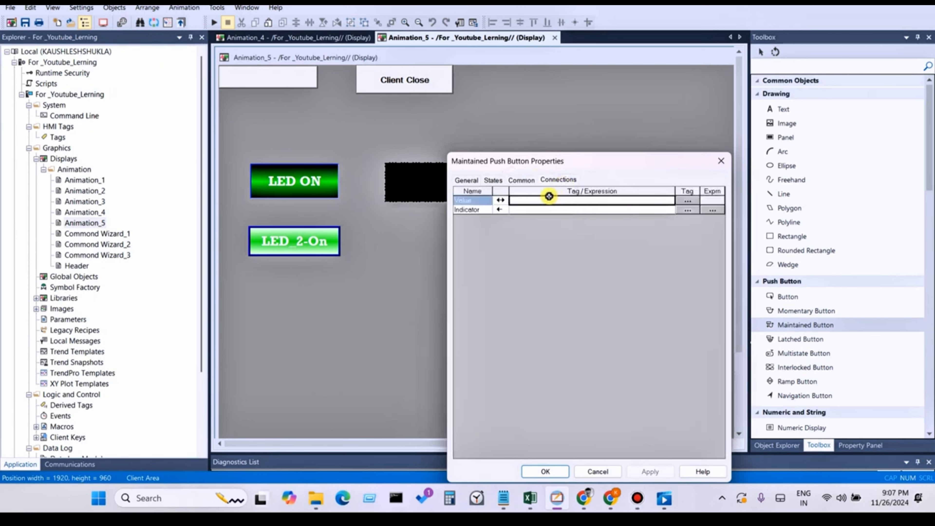
{"action": "left_click", "coordinate": [686, 201]}
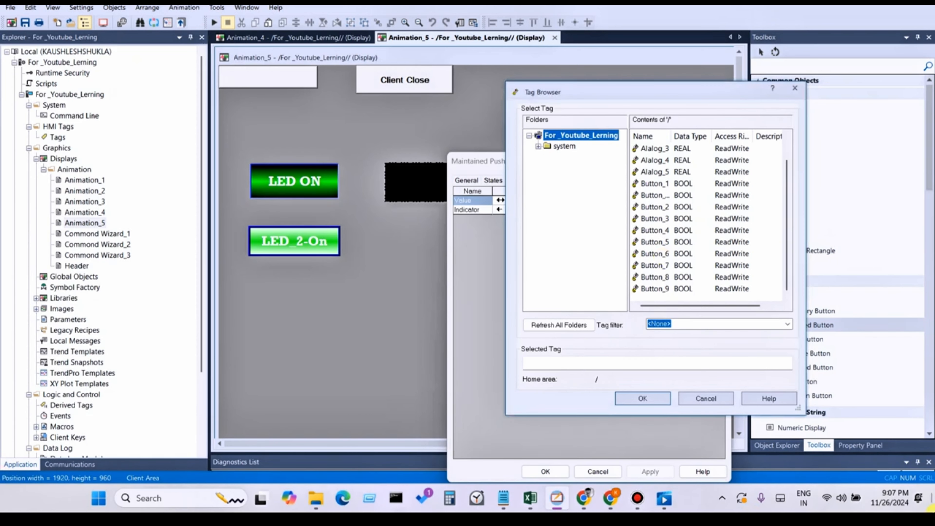
{"action": "left_click", "coordinate": [658, 253]}
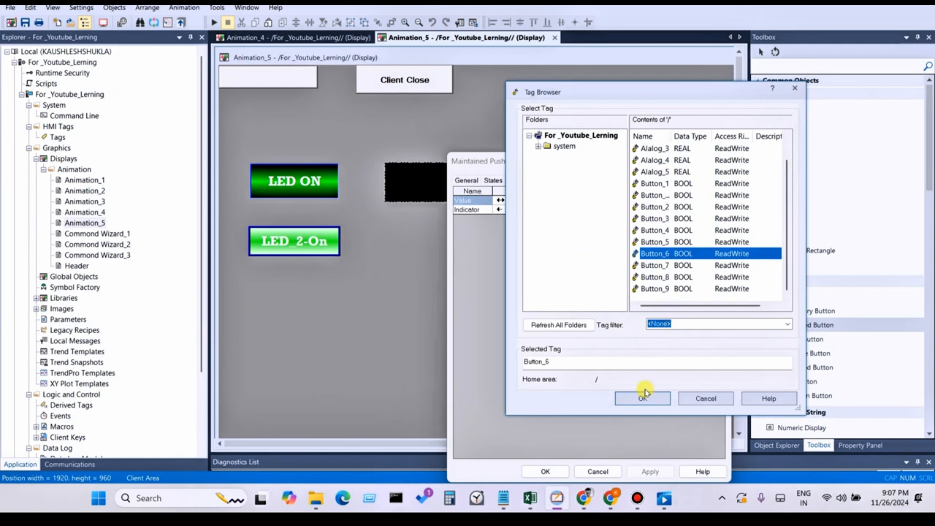
{"action": "left_click", "coordinate": [643, 397]}
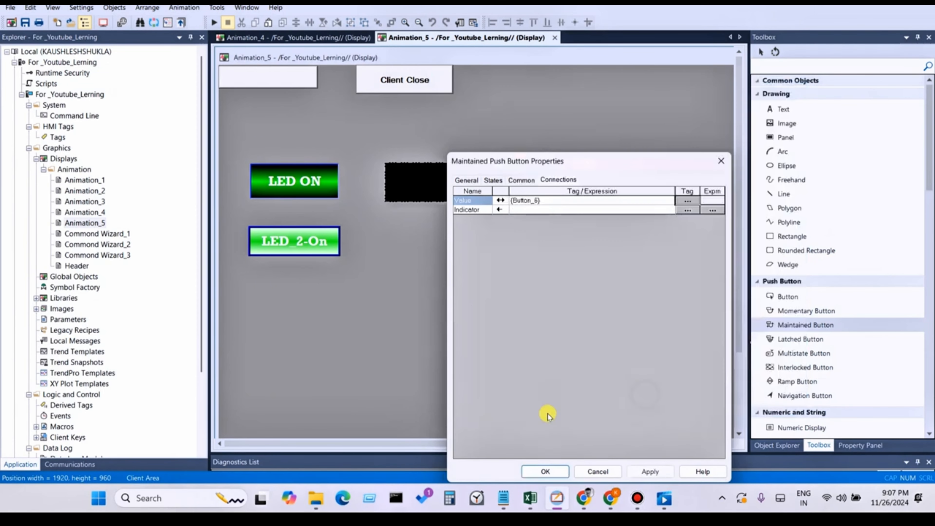
{"action": "left_click", "coordinate": [634, 472]}
{"action": "left_click", "coordinate": [544, 471]}
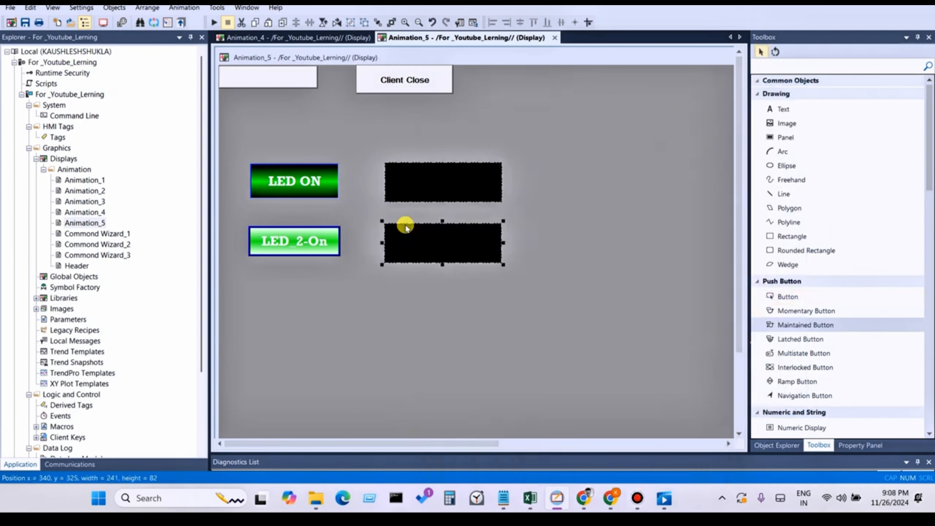
- Check the expression and colors in the Color animation of the lower black shape
{"action": "left_click", "coordinate": [400, 199]}
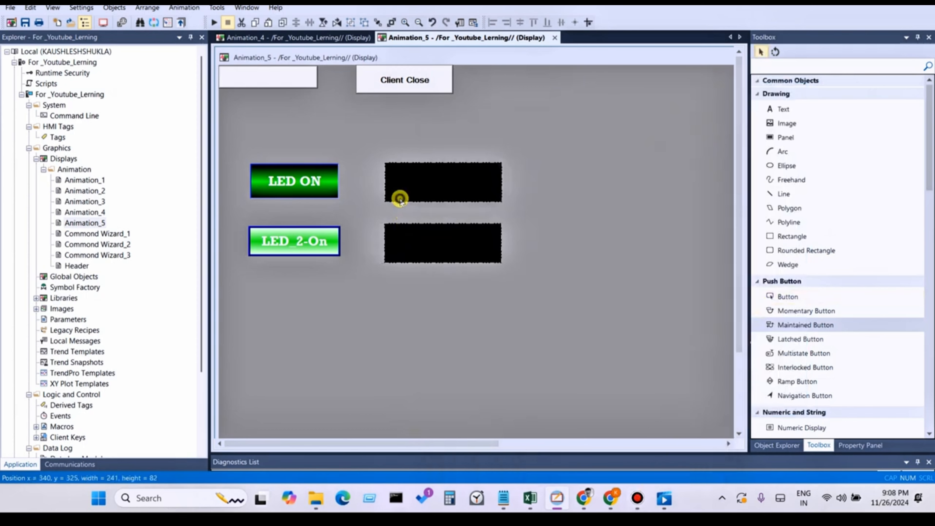
{"action": "left_click", "coordinate": [411, 254]}
{"action": "right_click", "coordinate": [411, 254]}
{"action": "mouse_move", "coordinate": [457, 215]}
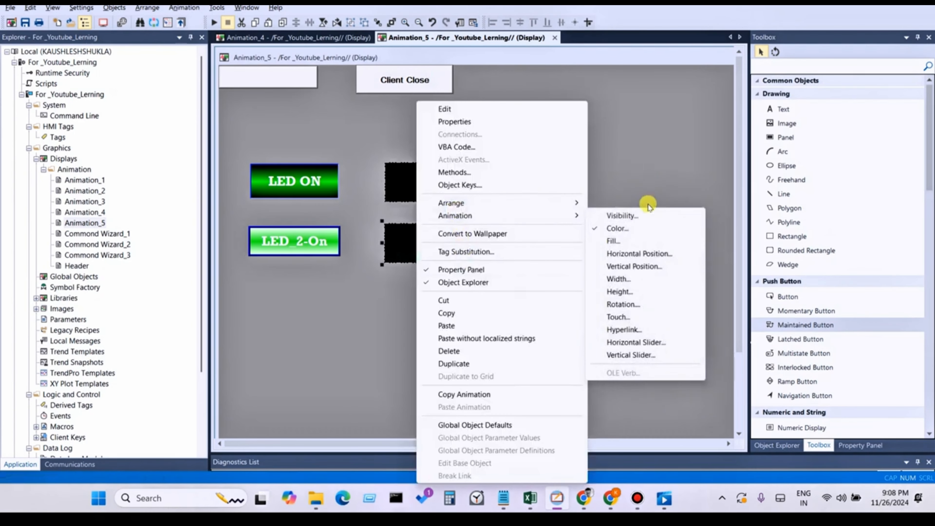
{"action": "left_click", "coordinate": [618, 227]}
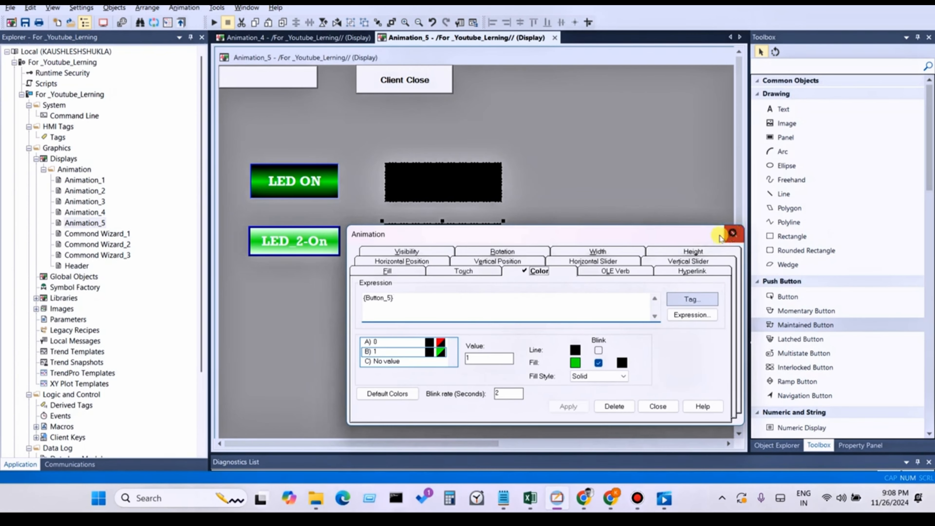
{"action": "left_click", "coordinate": [734, 234]}
- Substitute 5 with 6 in the lower black shape's tag reference and accept all replacements
{"action": "key", "text": "ctrl+r"}
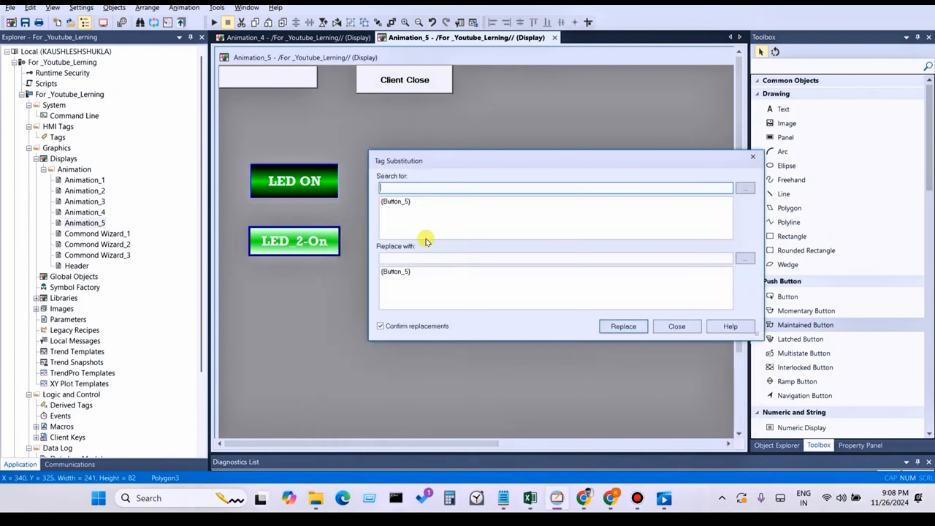
{"action": "left_click", "coordinate": [396, 202]}
{"action": "left_click", "coordinate": [391, 272]}
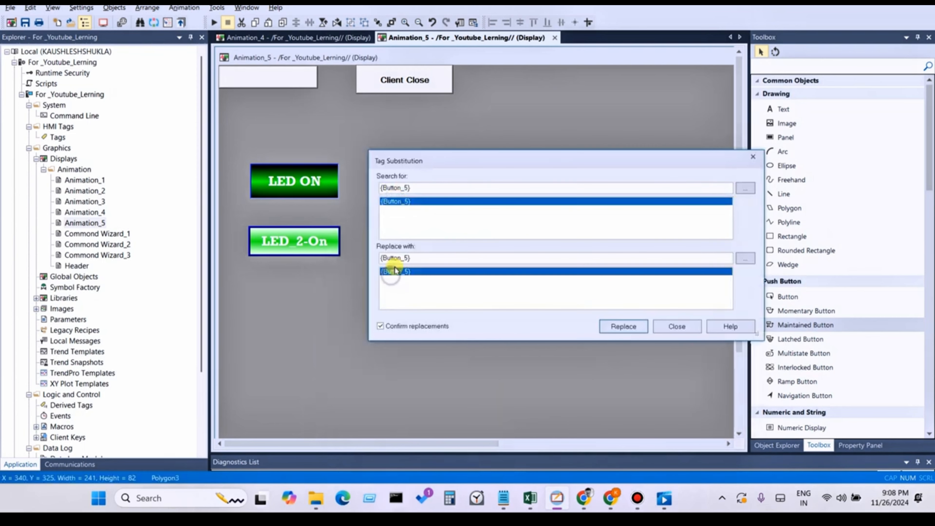
{"action": "double_click", "coordinate": [408, 258]}
{"action": "key", "text": "BackSpace"}
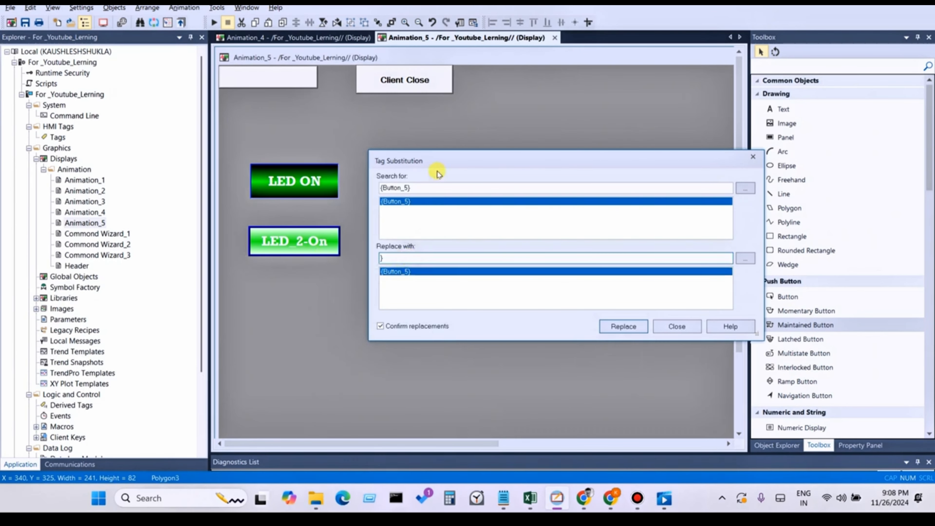
{"action": "left_click_drag", "start_coordinate": [417, 188], "coordinate": [348, 194]}
{"action": "key", "text": "BackSpace"}
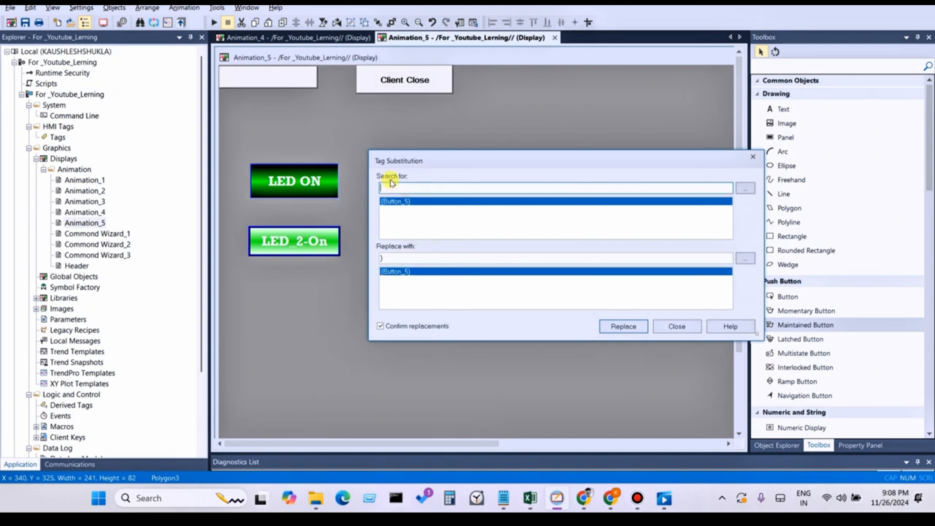
{"action": "type", "text": "5"}
{"action": "left_click", "coordinate": [395, 259]}
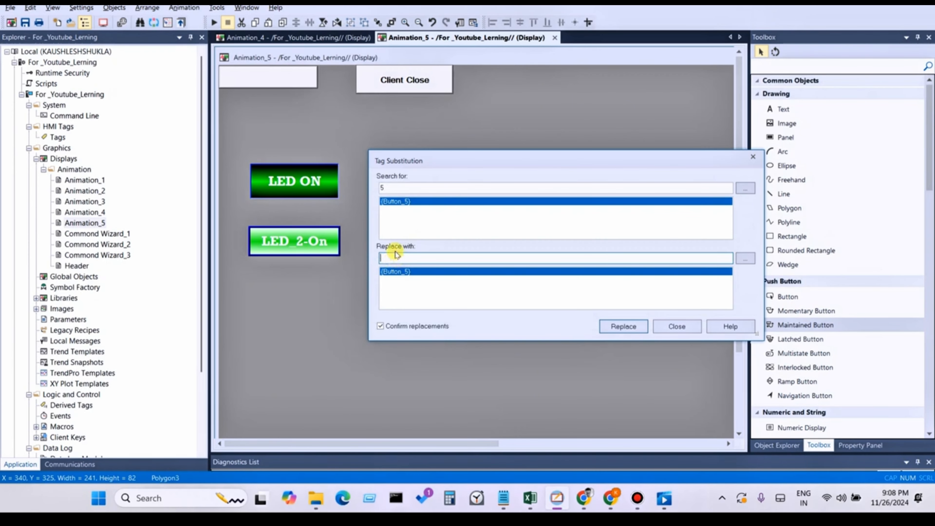
{"action": "left_click", "coordinate": [622, 325]}
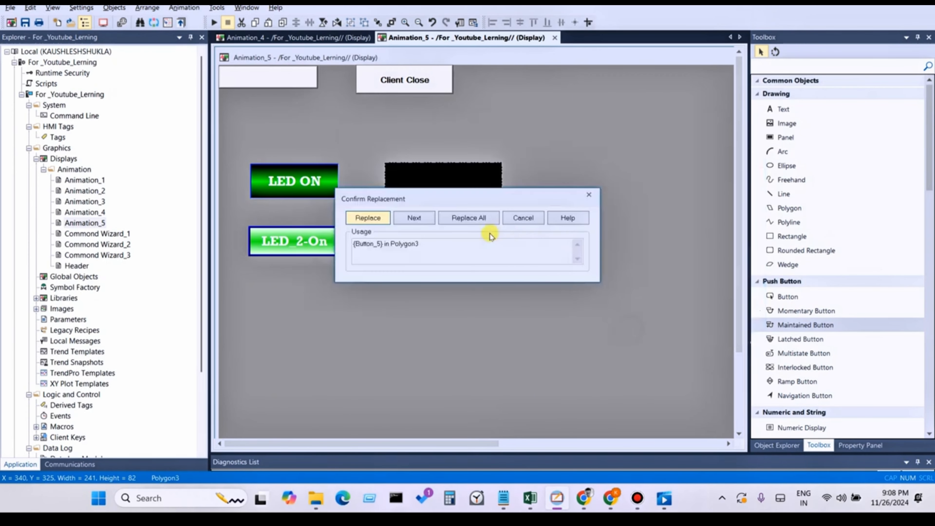
{"action": "left_click", "coordinate": [474, 221]}
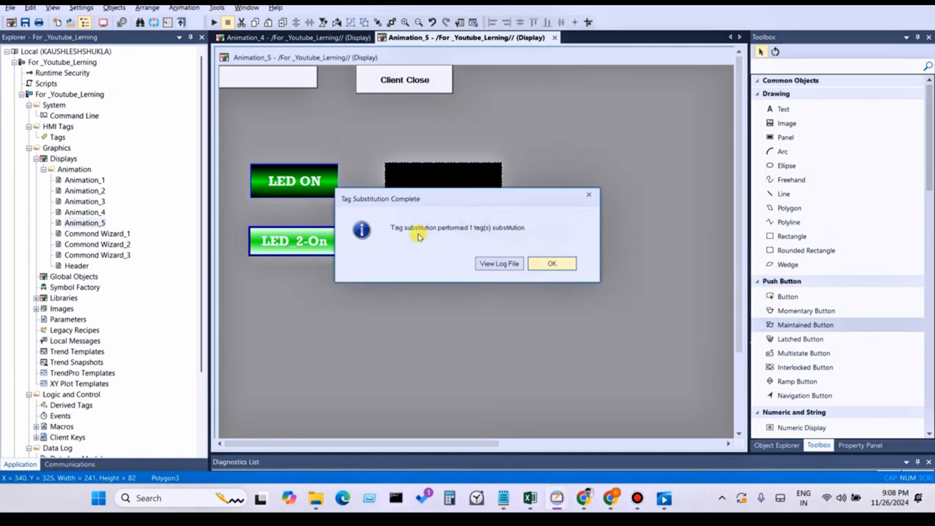
{"action": "left_click", "coordinate": [544, 262]}
- In the lower black shape's Color animation, turn off fill blinking and turn on line blinking for value 1, and apply it
{"action": "right_click", "coordinate": [457, 242]}
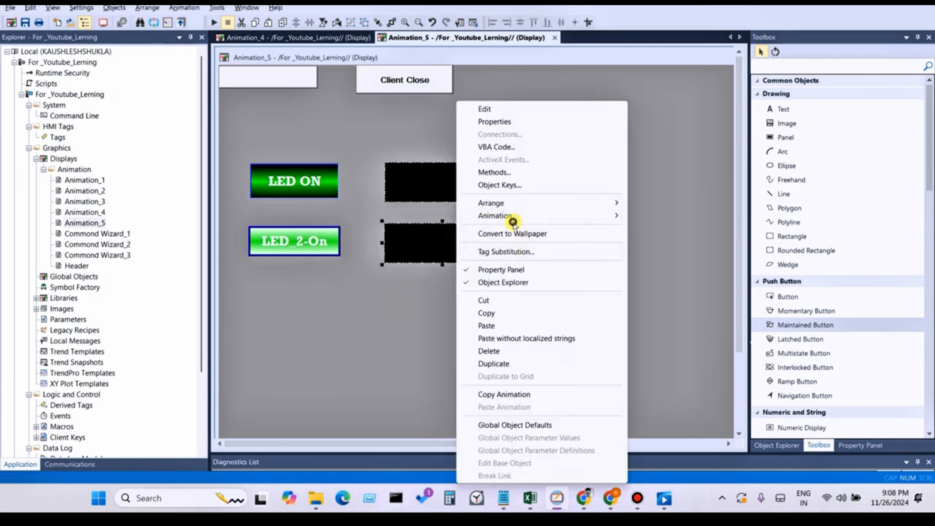
{"action": "mouse_move", "coordinate": [512, 217]}
{"action": "left_click", "coordinate": [665, 225]}
{"action": "left_click", "coordinate": [417, 296]}
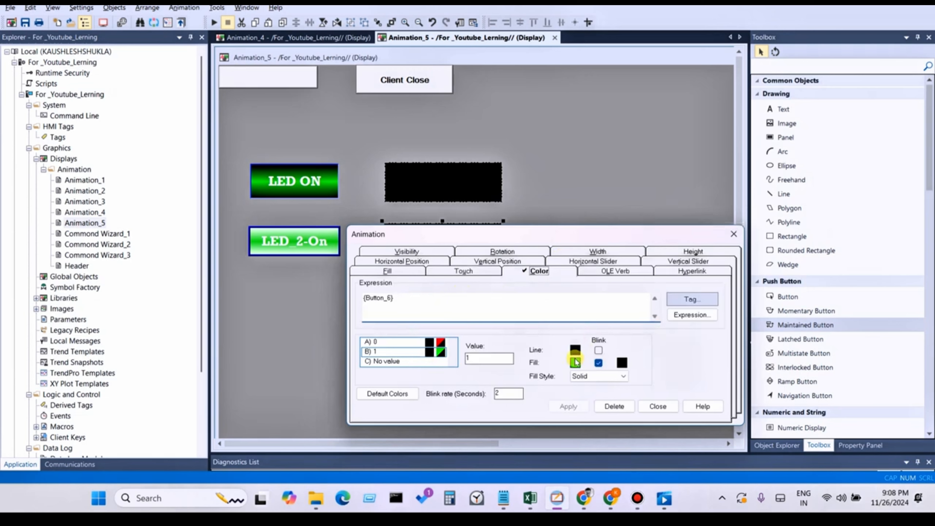
{"action": "left_click", "coordinate": [598, 363]}
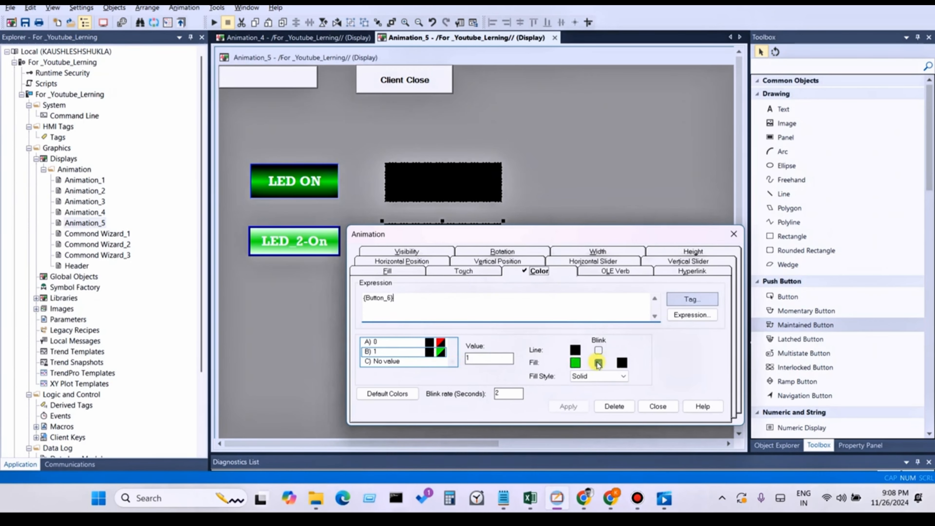
{"action": "left_click", "coordinate": [598, 363]}
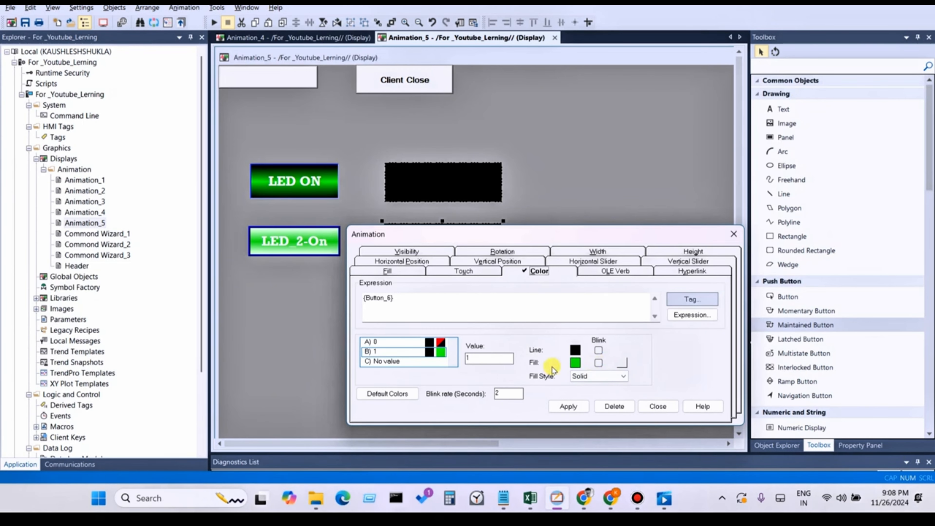
{"action": "left_click", "coordinate": [598, 350]}
{"action": "left_click", "coordinate": [568, 406]}
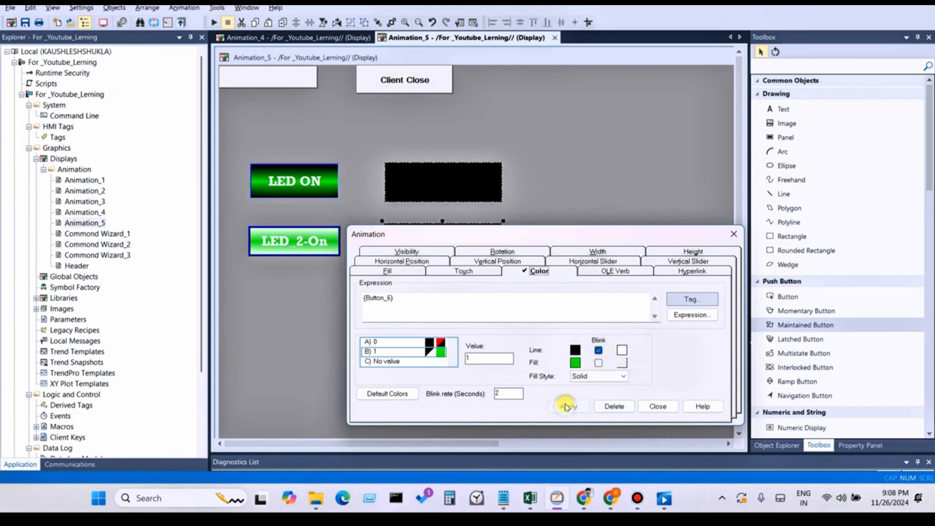
{"action": "left_click", "coordinate": [658, 405]}
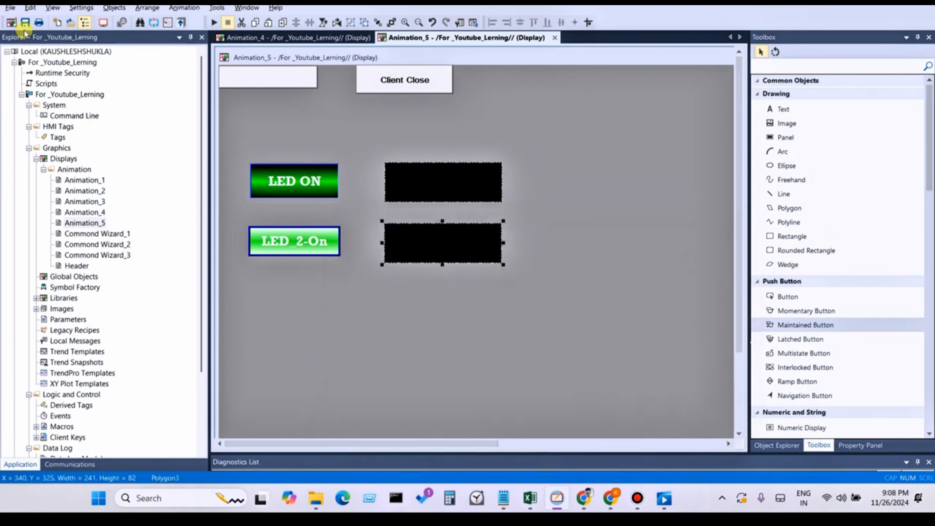
- Save the Animation_5 display and run the existing client configuration file Start_Clien_1.cli
{"action": "left_click", "coordinate": [25, 24]}
{"action": "left_click", "coordinate": [414, 234]}
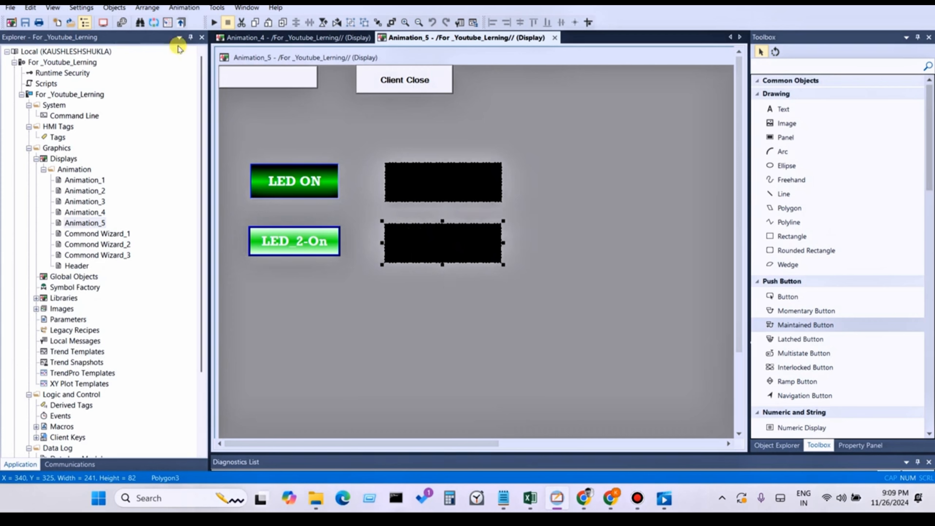
{"action": "left_click", "coordinate": [105, 26]}
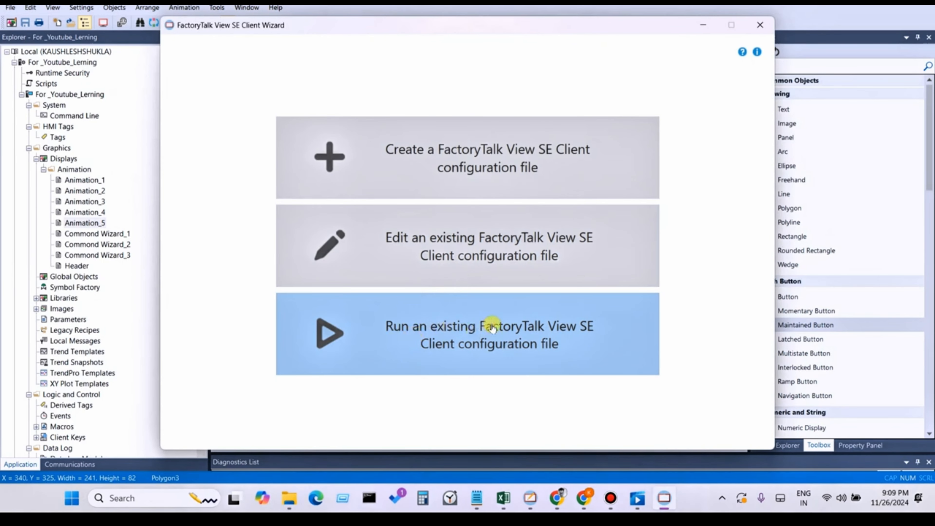
{"action": "left_click", "coordinate": [543, 334]}
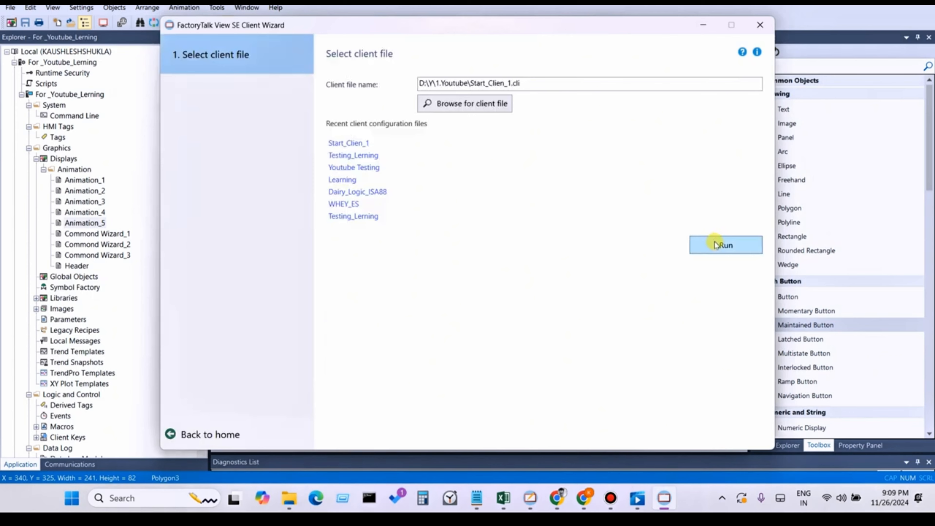
{"action": "left_click", "coordinate": [724, 249]}
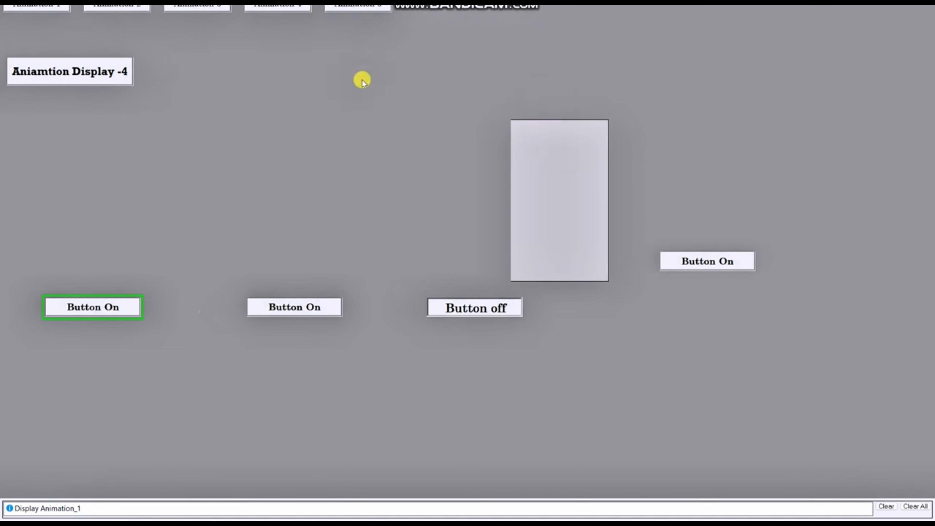
- Open the Animation_5 display in the running client and operate the LED_2 button to test its indicator
{"action": "left_click", "coordinate": [362, 10]}
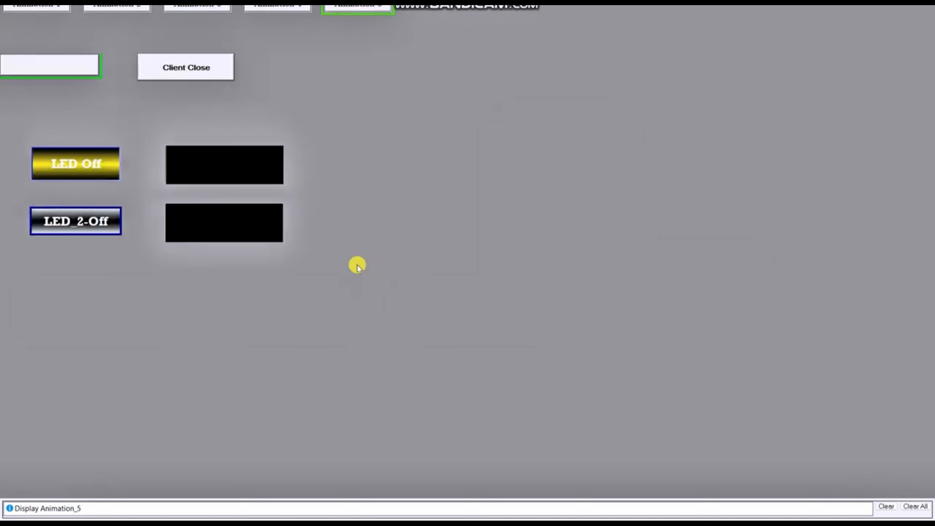
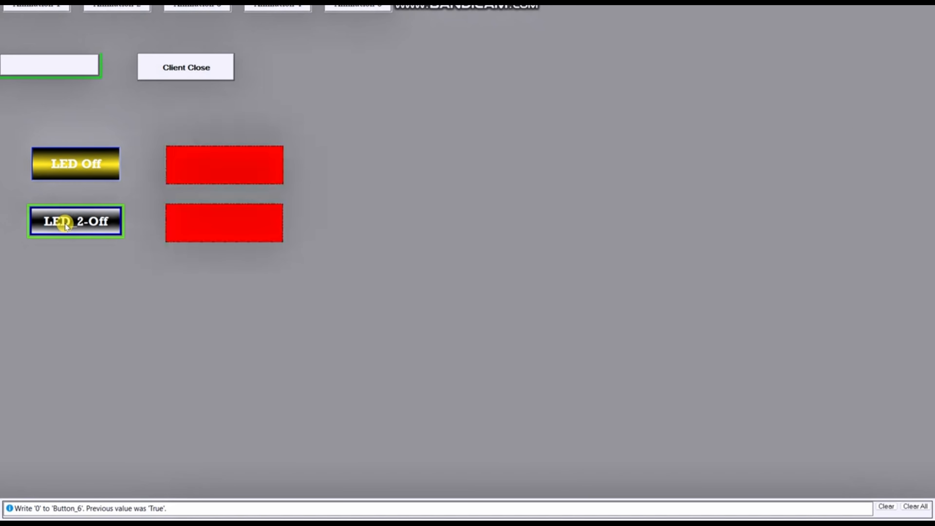
{"action": "left_click", "coordinate": [66, 223]}
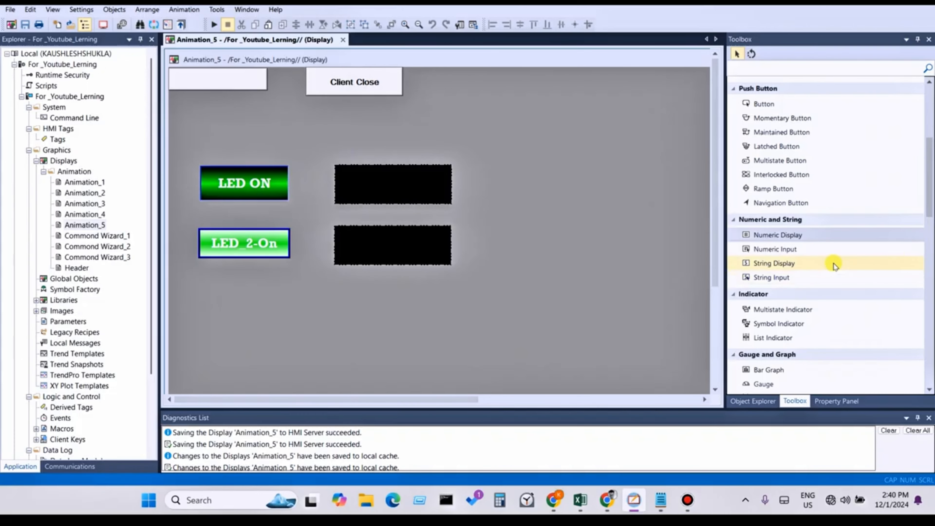
- Place a multistate push button beside the two black shapes on the Animation_5 display
{"action": "mouse_move", "coordinate": [929, 188]}
{"action": "left_mouse_down"}
{"action": "mouse_move", "coordinate": [932, 307]}
{"action": "mouse_move", "coordinate": [931, 201]}
{"action": "left_mouse_up"}
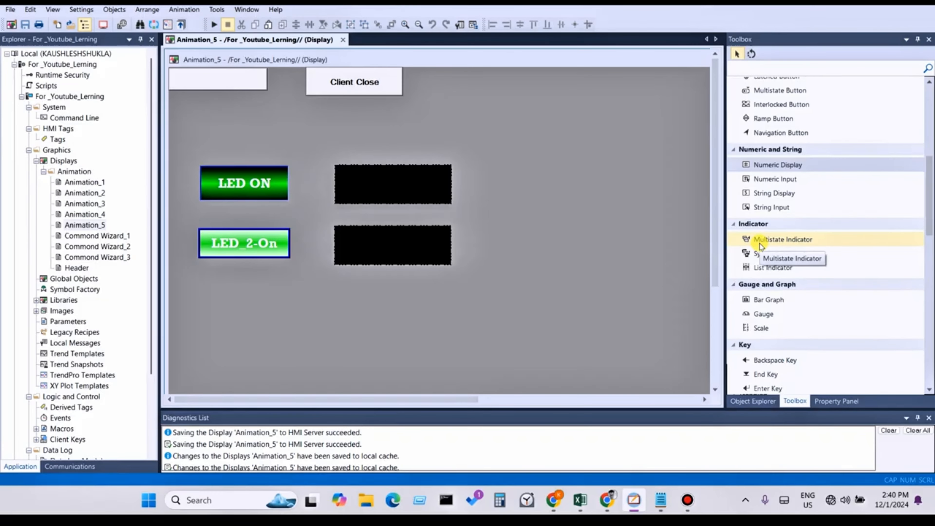
{"action": "left_click_drag", "start_coordinate": [926, 192], "coordinate": [927, 176]}
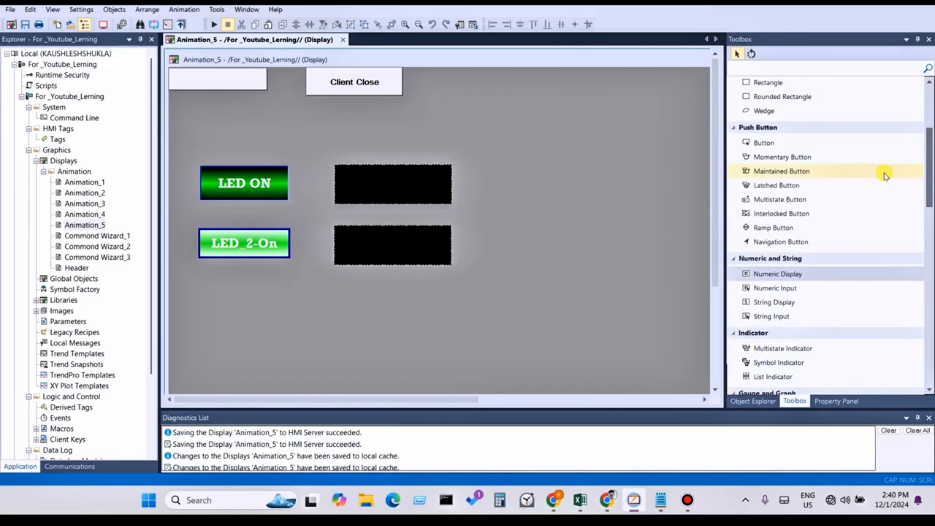
{"action": "left_click", "coordinate": [764, 202]}
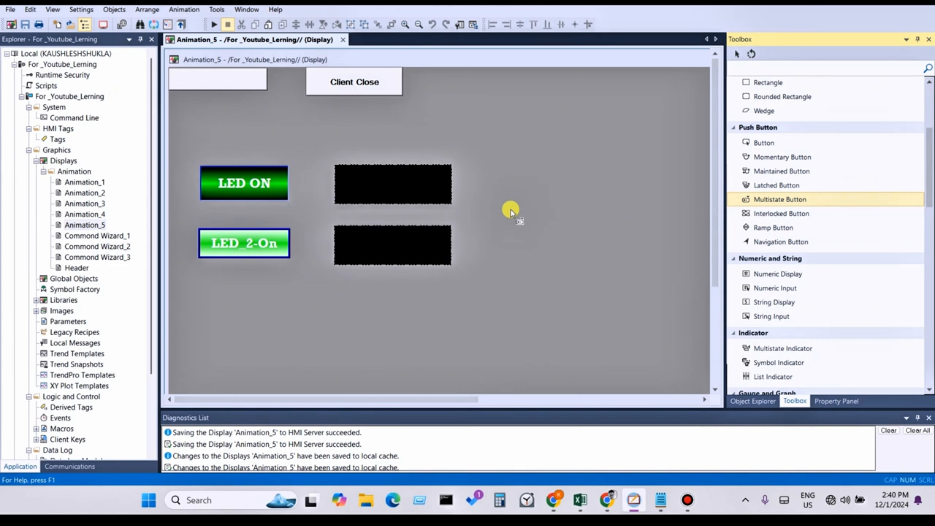
{"action": "mouse_move", "coordinate": [518, 217]}
{"action": "left_mouse_down"}
{"action": "mouse_move", "coordinate": [536, 230]}
{"action": "mouse_move", "coordinate": [606, 233]}
{"action": "left_mouse_up"}
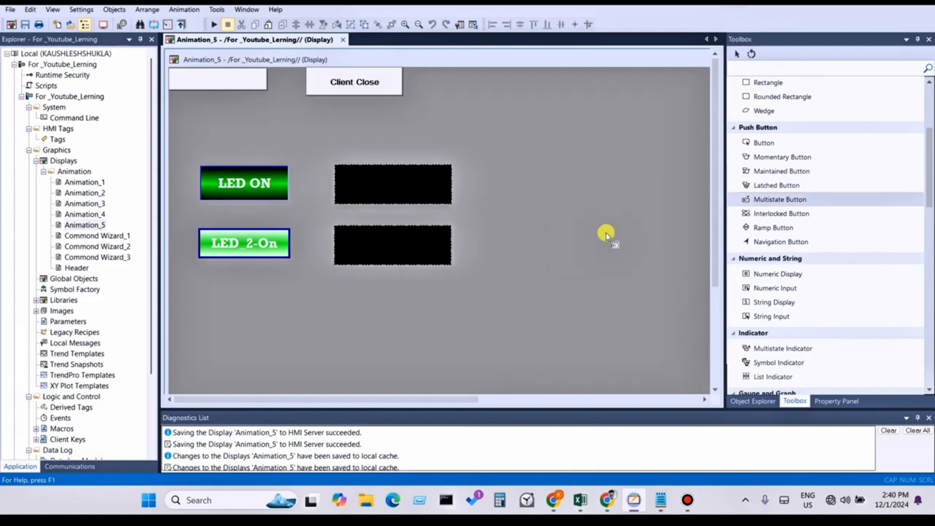
{"action": "left_click", "coordinate": [568, 224]}
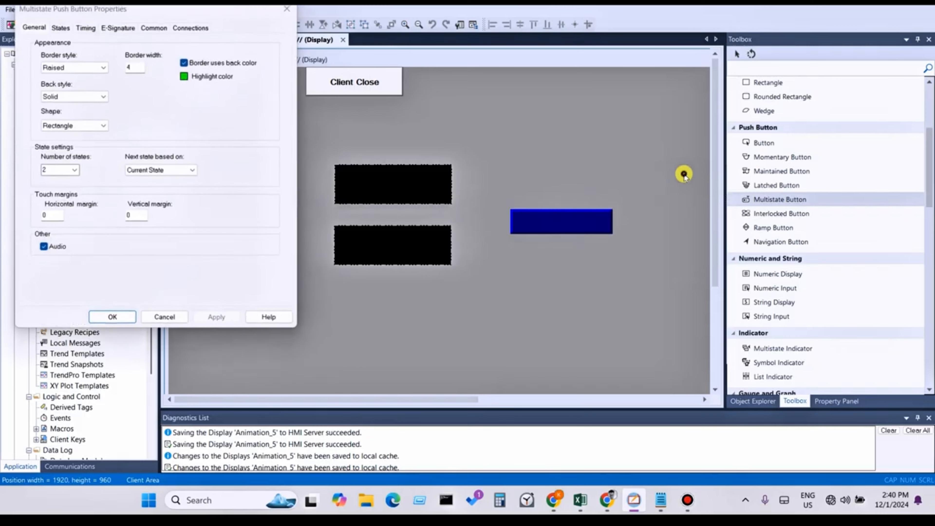
- Choose Raised as the multistate push button's border style, keeping the button in view beside its properties
{"action": "left_click_drag", "start_coordinate": [235, 15], "coordinate": [541, 67]}
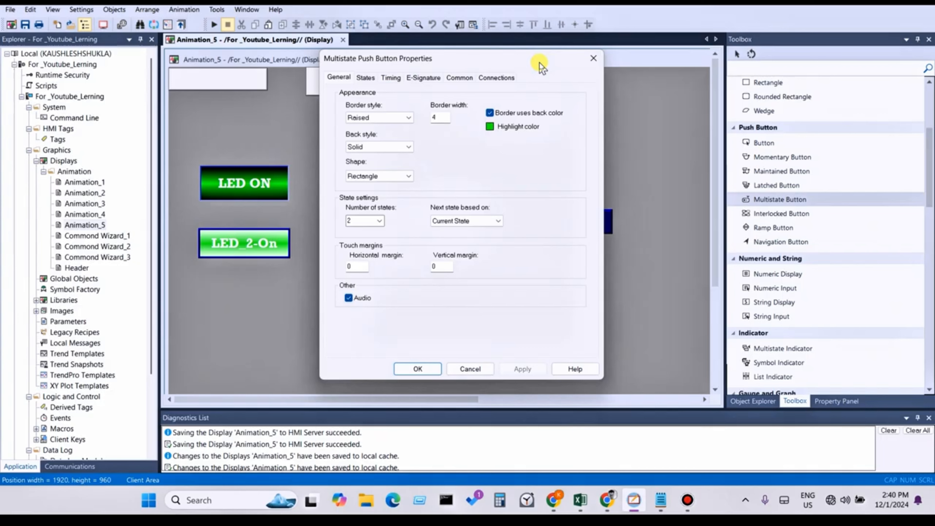
{"action": "left_click_drag", "start_coordinate": [427, 61], "coordinate": [436, 89]}
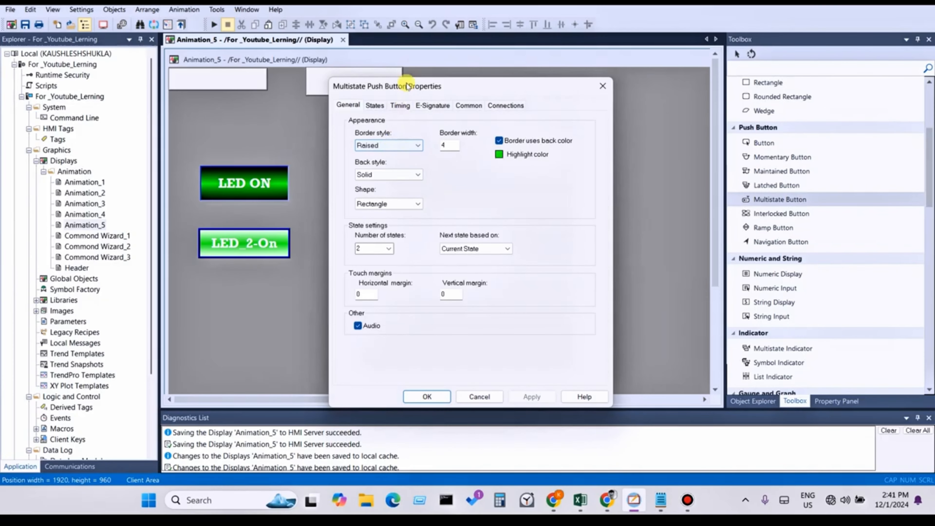
{"action": "left_click_drag", "start_coordinate": [404, 86], "coordinate": [411, 100]}
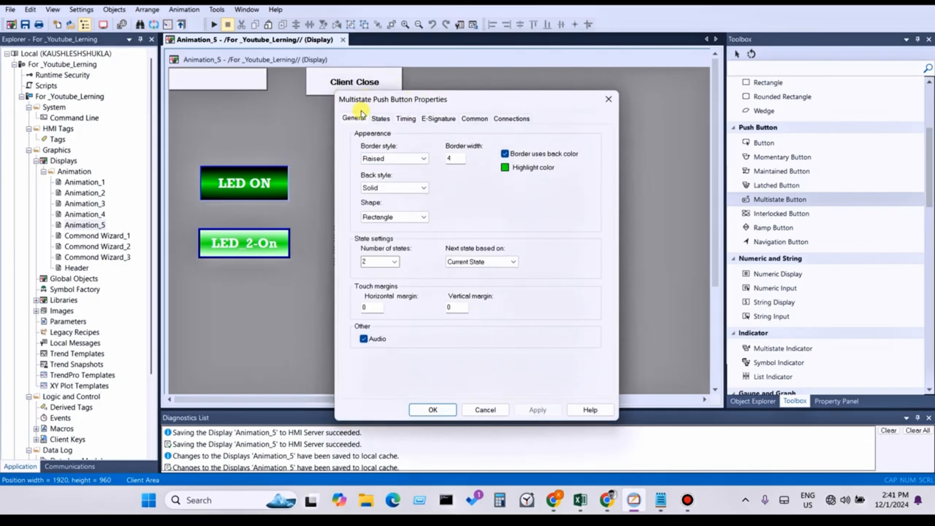
{"action": "left_click", "coordinate": [373, 159]}
{"action": "left_click_drag", "start_coordinate": [394, 99], "coordinate": [140, 74]}
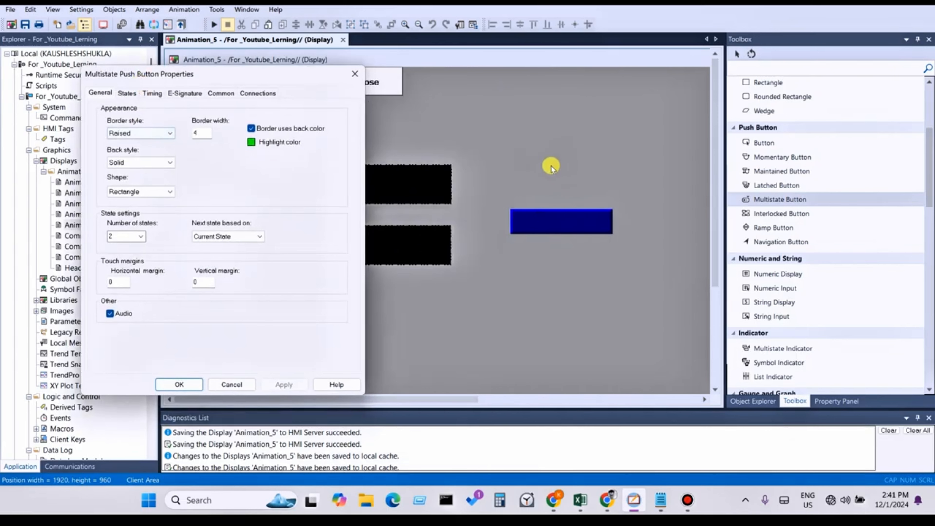
{"action": "left_click", "coordinate": [130, 135]}
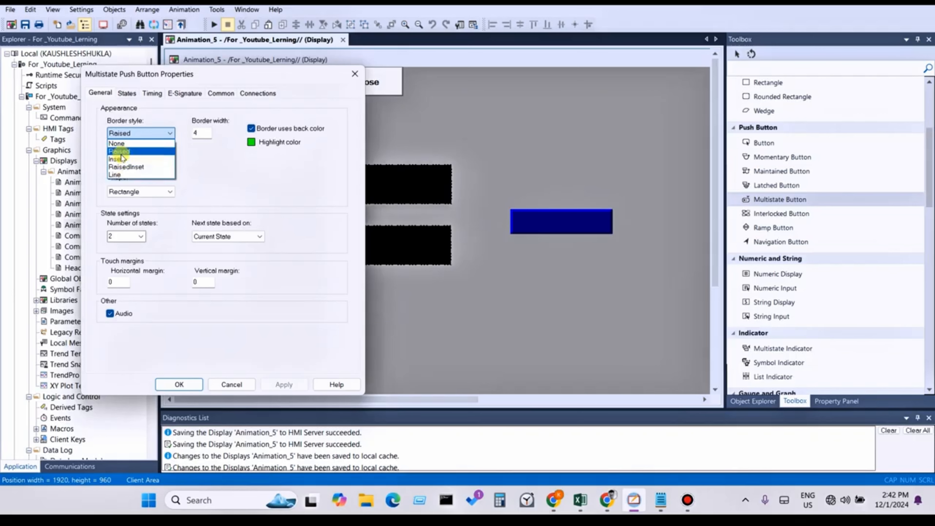
{"action": "left_click", "coordinate": [121, 152]}
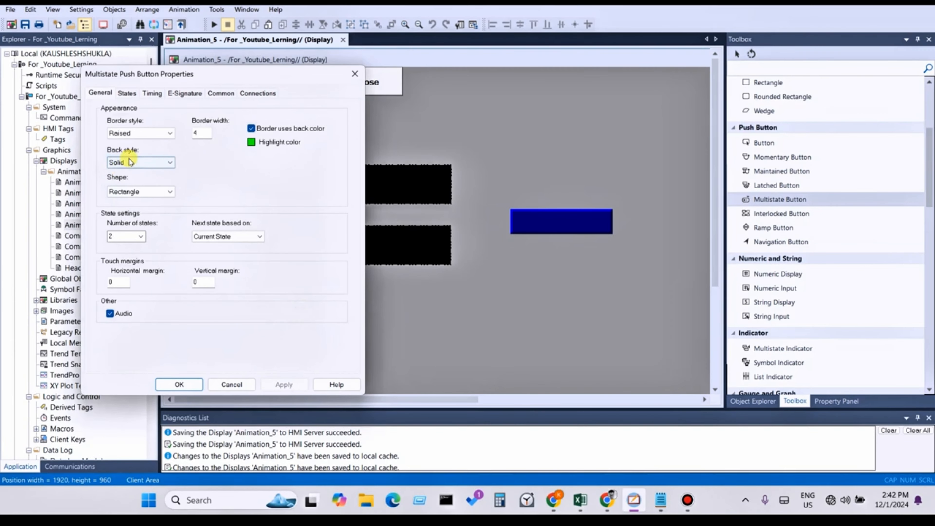
{"action": "left_click_drag", "start_coordinate": [195, 76], "coordinate": [282, 105]}
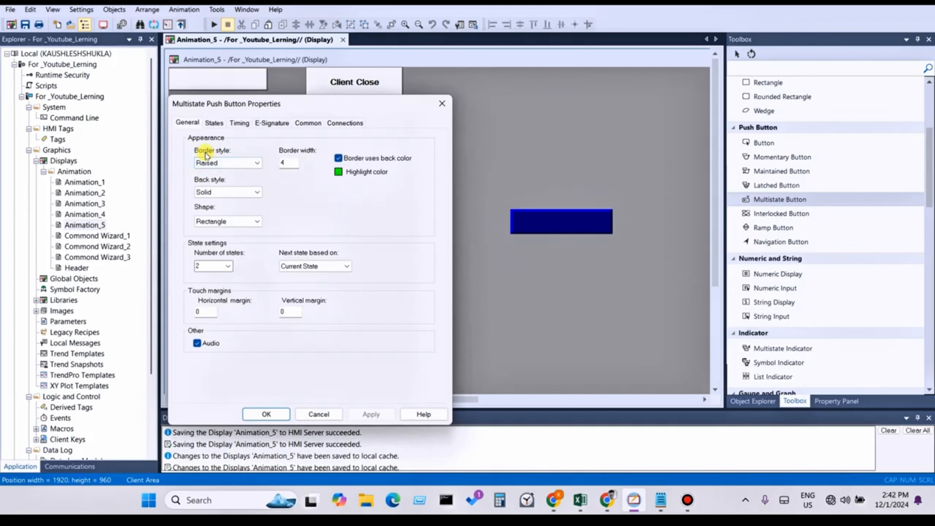
- Set the multistate push button's border width to 2 and turn off Border Uses Back Color
{"action": "left_click", "coordinate": [285, 160]}
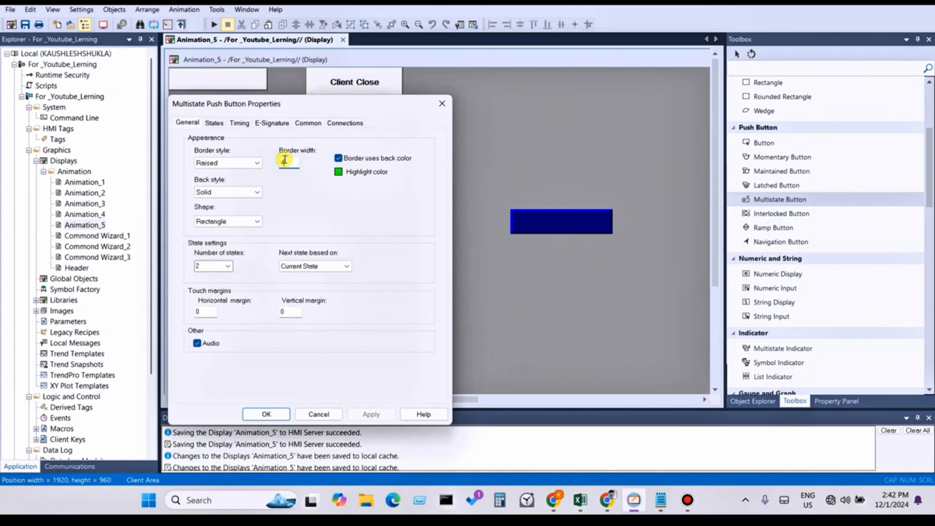
{"action": "key", "text": "BackSpace"}
{"action": "type", "text": "23"}
{"action": "key", "text": "BackSpace"}
{"action": "left_click", "coordinate": [338, 158]}
{"action": "left_click", "coordinate": [338, 159]}
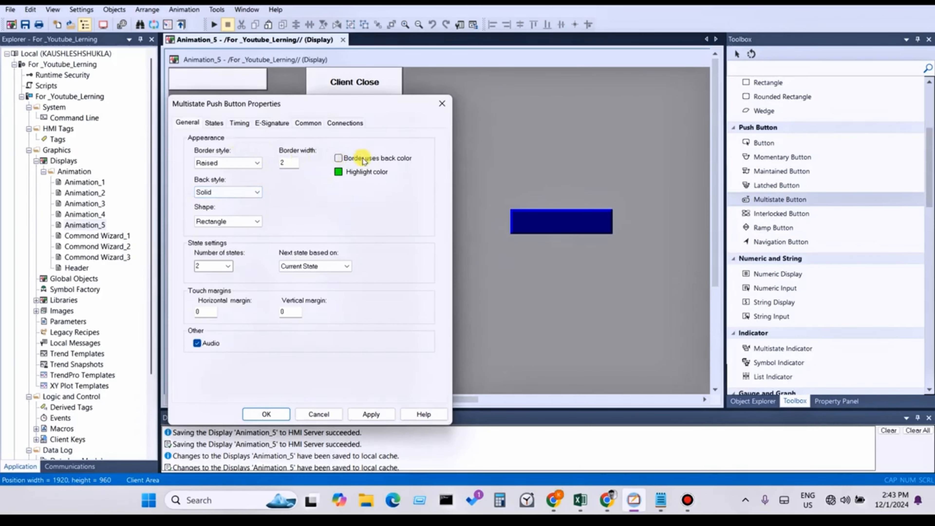
- Choose Solid as the multistate push button's back style and Rectangle as its shape
{"action": "left_click", "coordinate": [206, 191]}
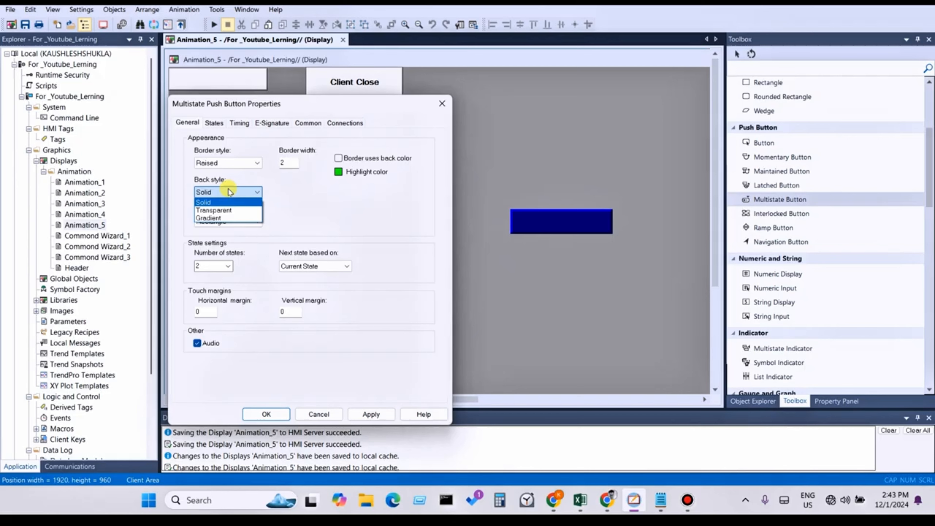
{"action": "left_click", "coordinate": [228, 191]}
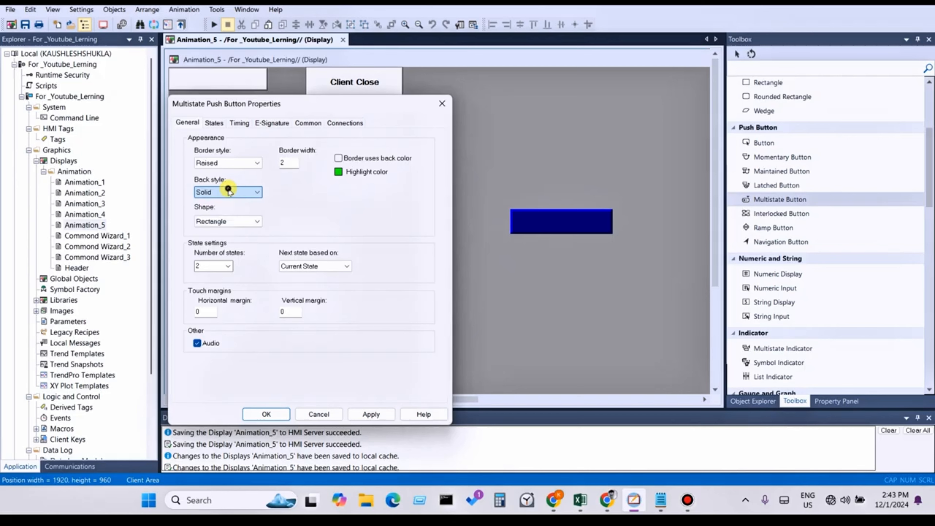
{"action": "left_click", "coordinate": [225, 221]}
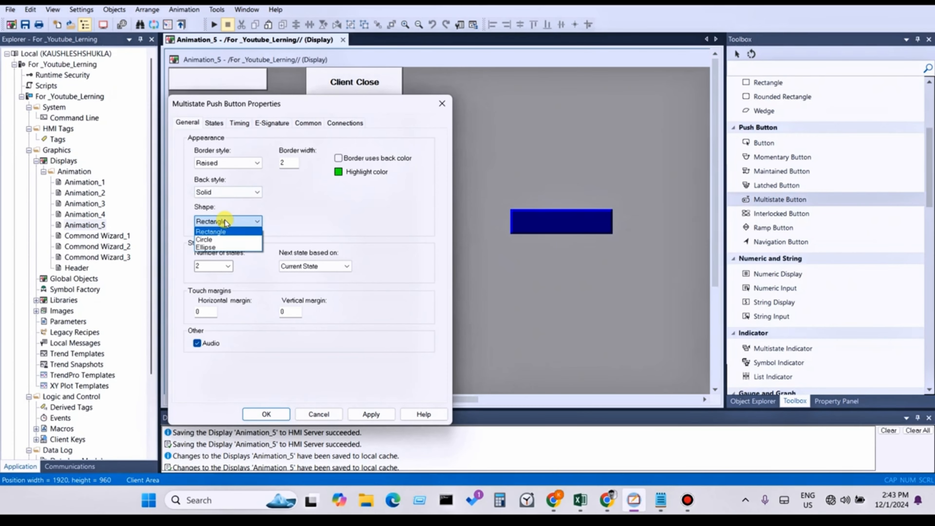
{"action": "left_click", "coordinate": [225, 221]}
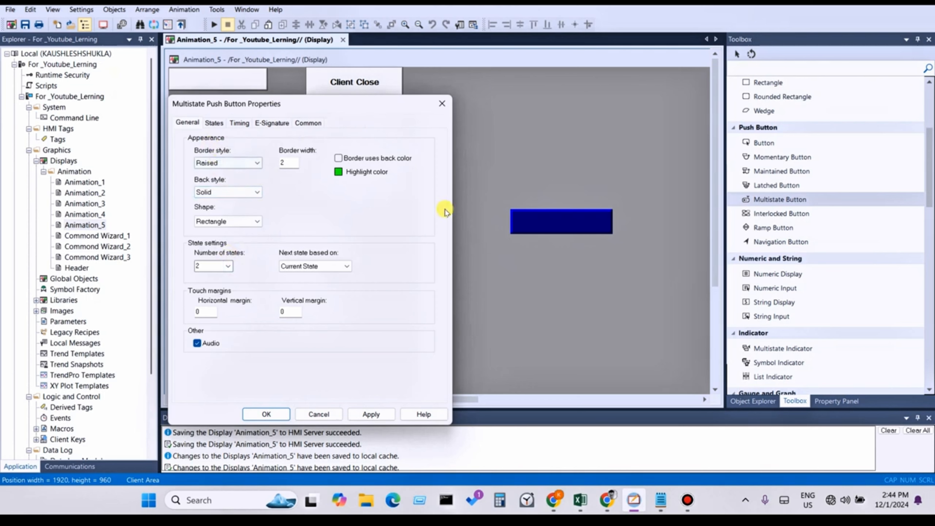
- Set the multistate push button's number of states to 10 and base the next state on Current State
{"action": "left_click", "coordinate": [229, 266]}
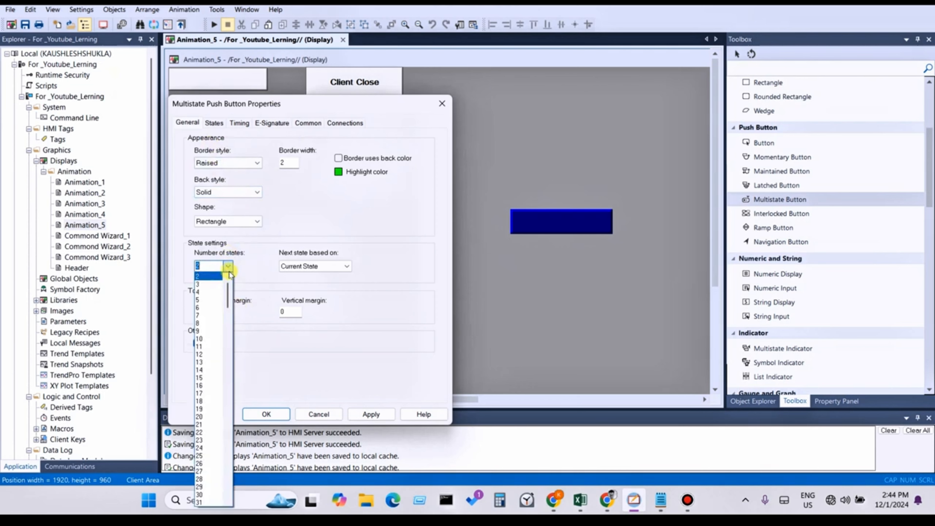
{"action": "left_click_drag", "start_coordinate": [228, 295], "coordinate": [233, 504]}
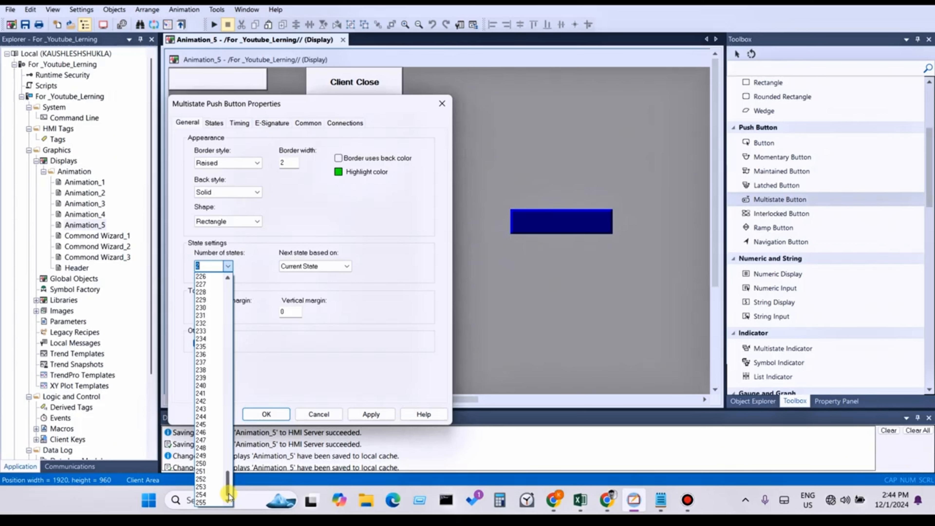
{"action": "left_click_drag", "start_coordinate": [228, 495], "coordinate": [225, 287]}
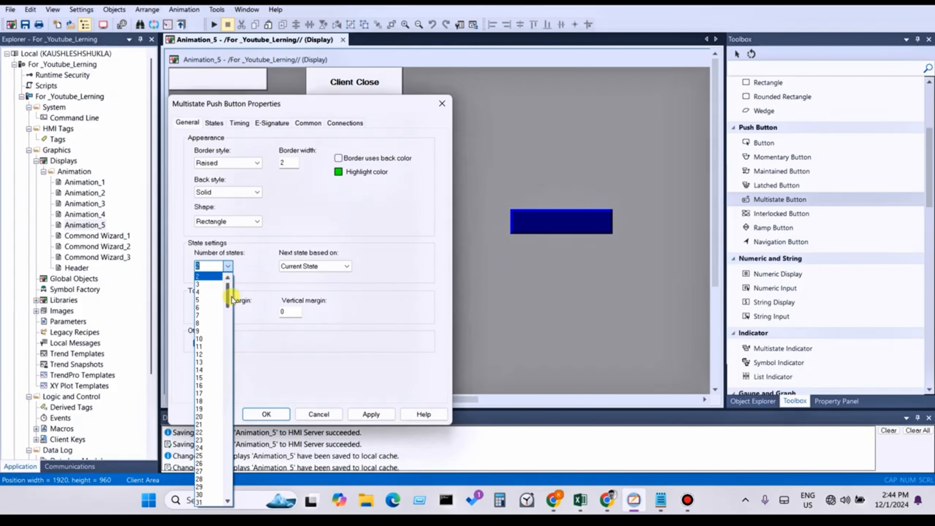
{"action": "left_click", "coordinate": [208, 338]}
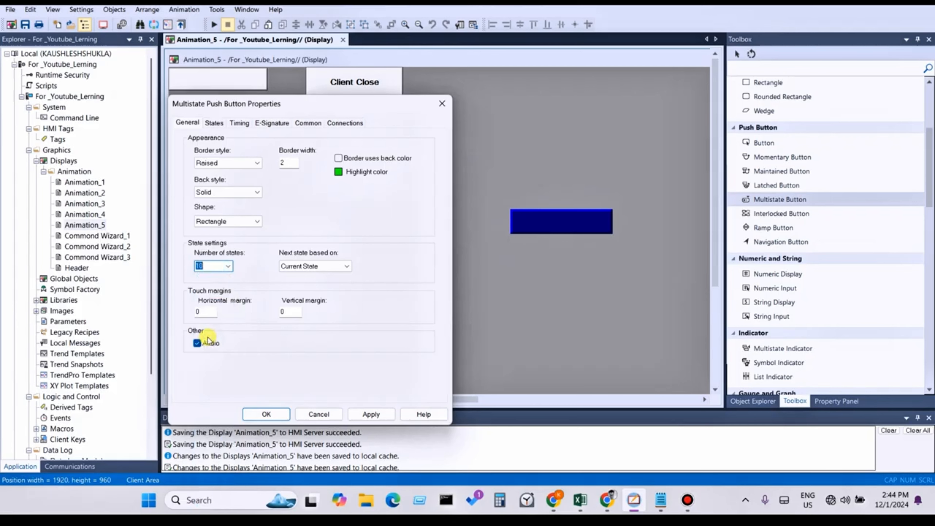
{"action": "left_click", "coordinate": [317, 273]}
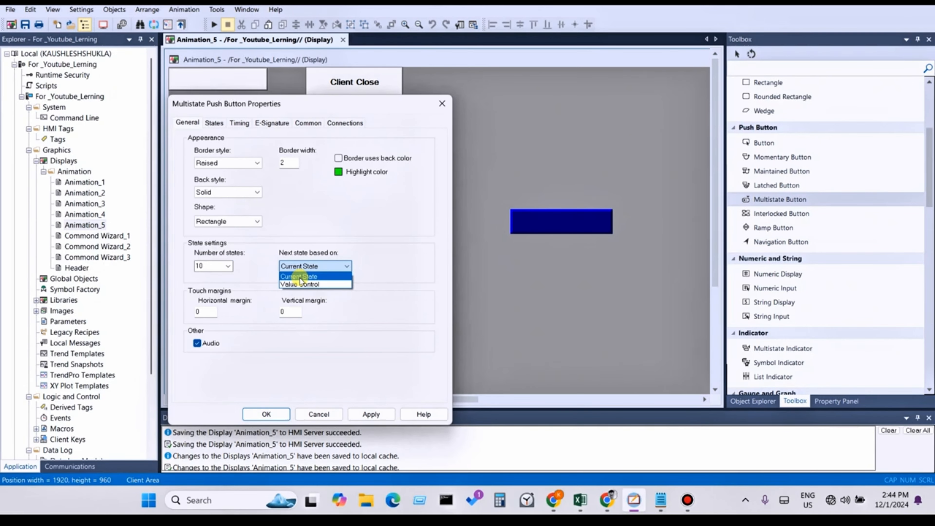
{"action": "left_click", "coordinate": [321, 276]}
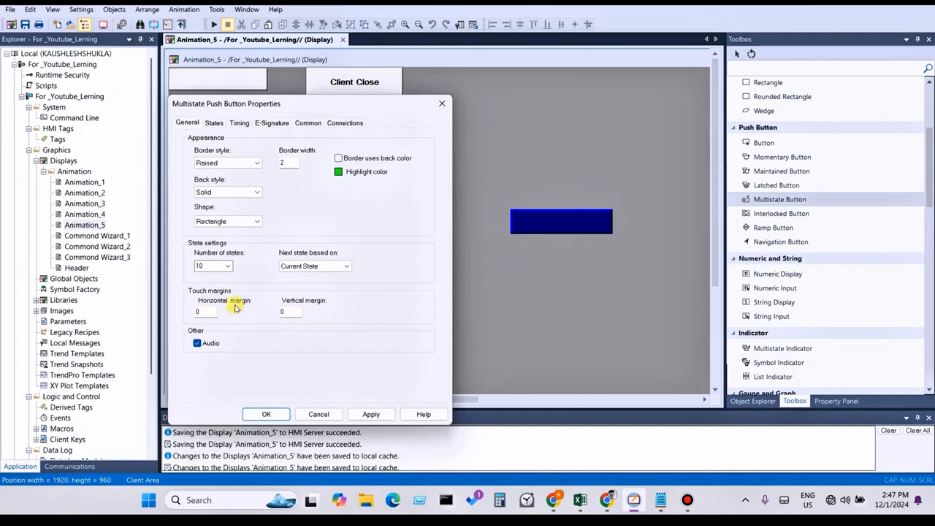
- Check the horizontal and vertical touch margins of the multistate push button
{"action": "left_click", "coordinate": [206, 312]}
{"action": "left_click_drag", "start_coordinate": [202, 312], "coordinate": [188, 311]}
{"action": "left_click", "coordinate": [292, 312]}
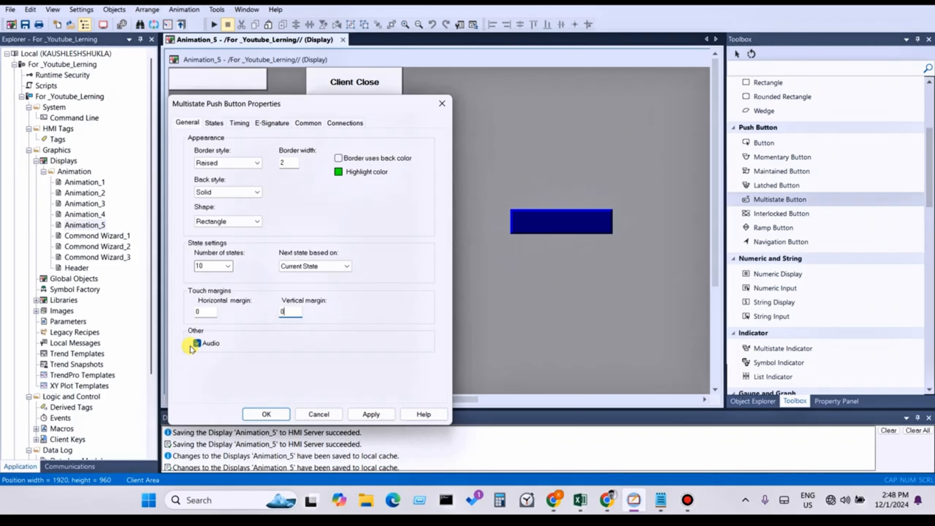
- Examine the values assigned to State0 and State1 in the push button's state settings
{"action": "left_click", "coordinate": [213, 122]}
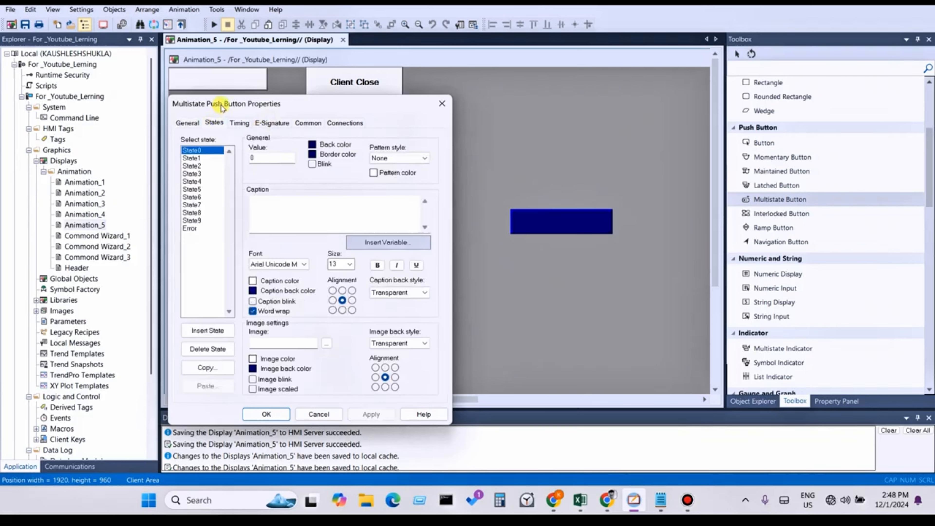
{"action": "left_click_drag", "start_coordinate": [221, 106], "coordinate": [232, 104]}
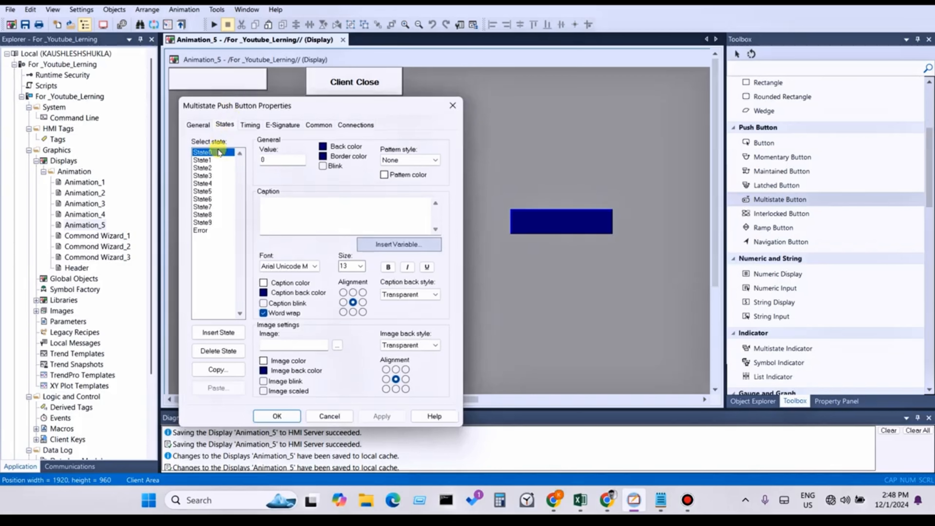
{"action": "left_click_drag", "start_coordinate": [309, 106], "coordinate": [309, 144]}
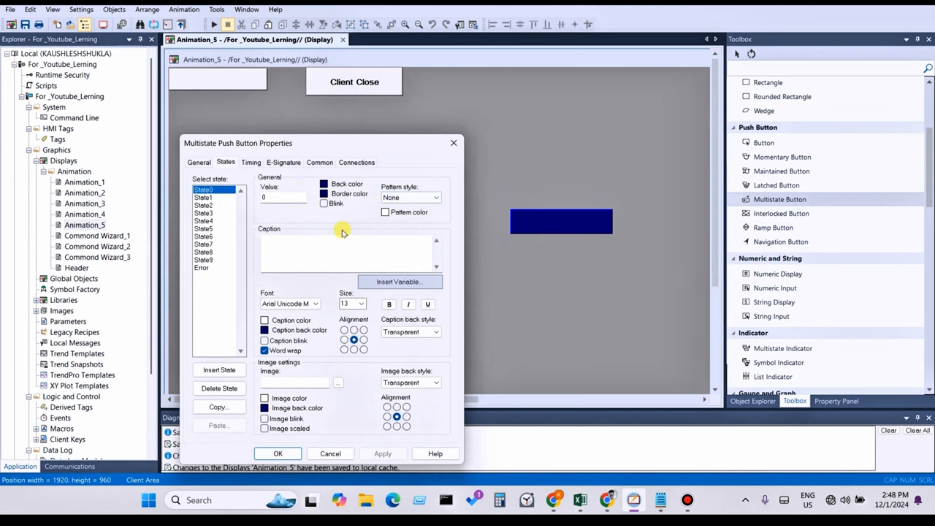
{"action": "left_click", "coordinate": [290, 201]}
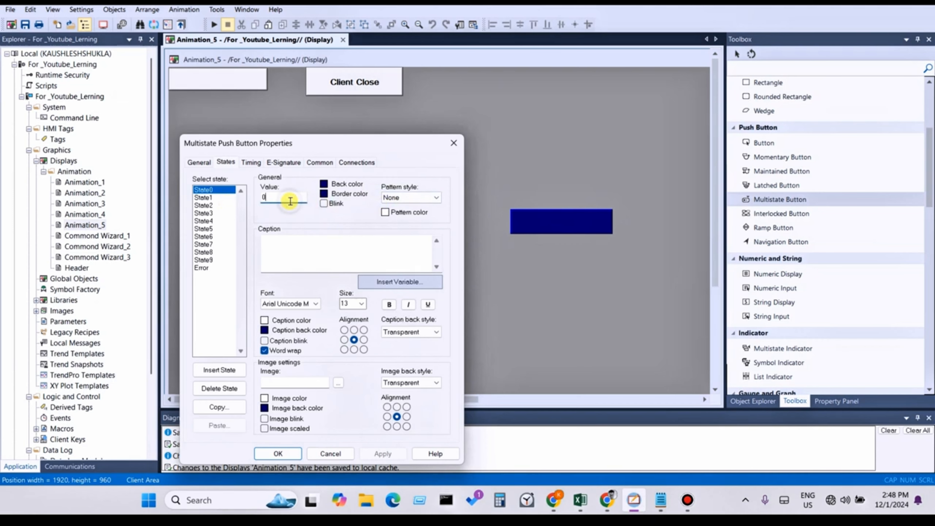
{"action": "left_click", "coordinate": [213, 199]}
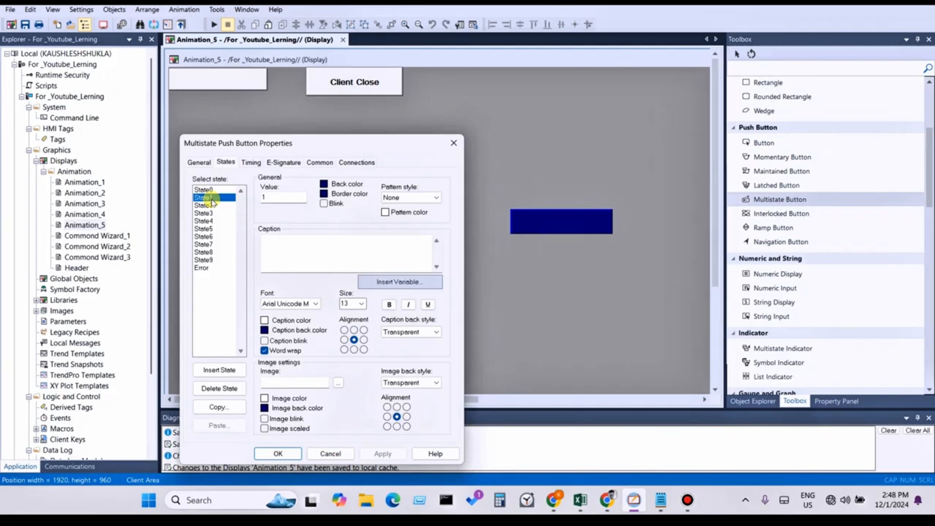
{"action": "left_click", "coordinate": [206, 190]}
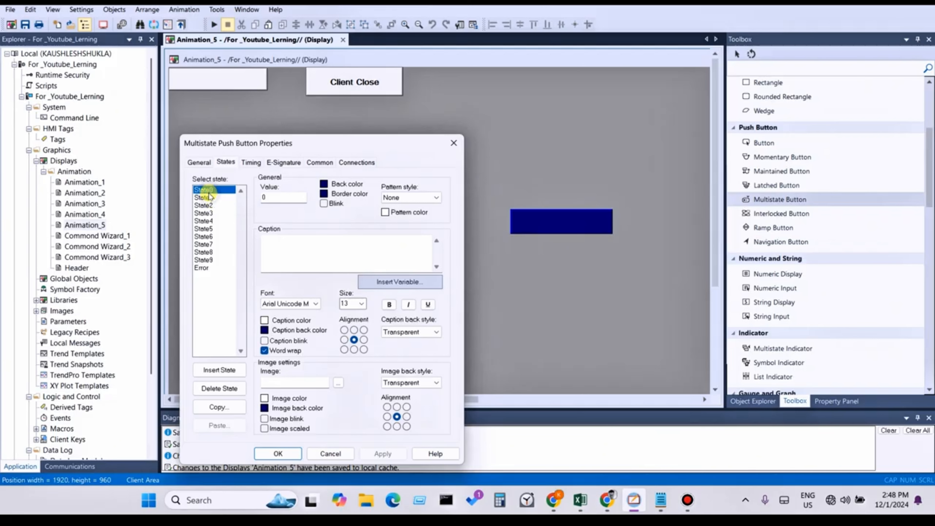
{"action": "left_click", "coordinate": [272, 199]}
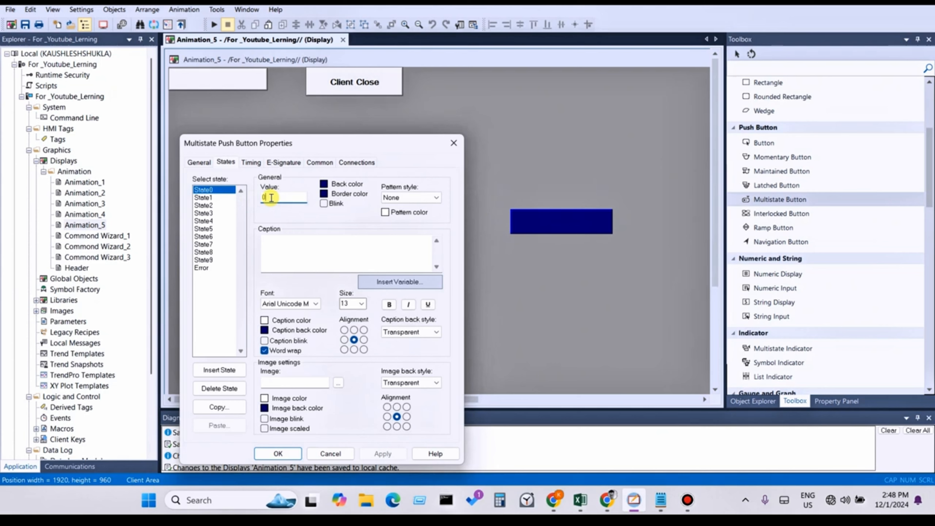
- Compare the push button's tag connections with its state settings
{"action": "left_click", "coordinate": [344, 163]}
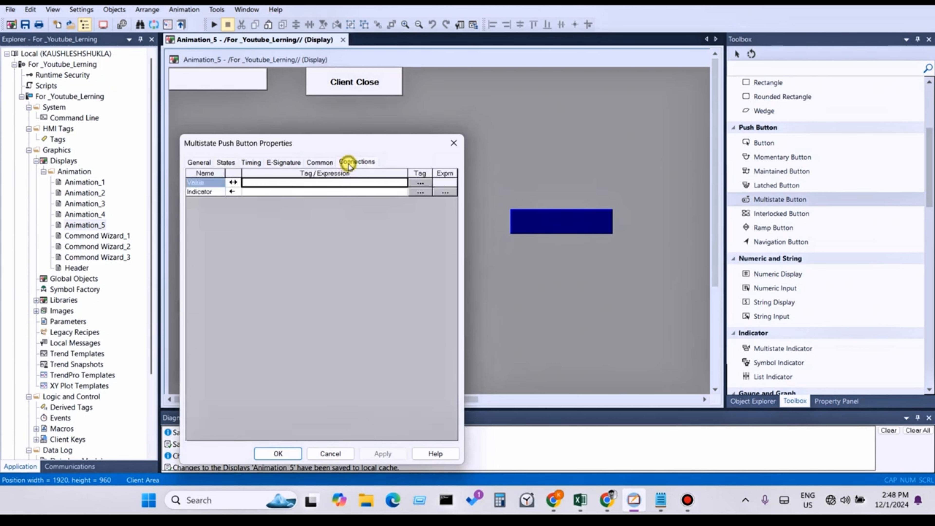
{"action": "left_click", "coordinate": [227, 166]}
{"action": "left_click", "coordinate": [350, 165]}
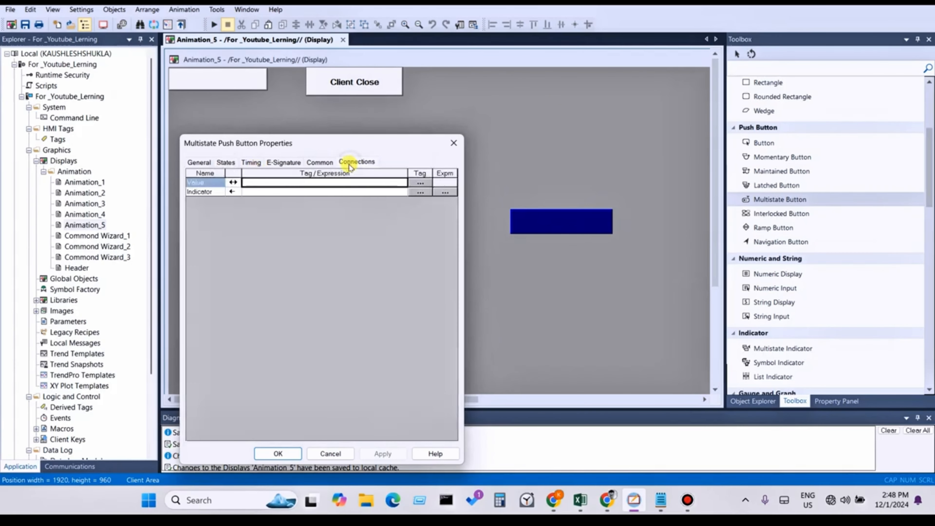
{"action": "left_click", "coordinate": [225, 165]}
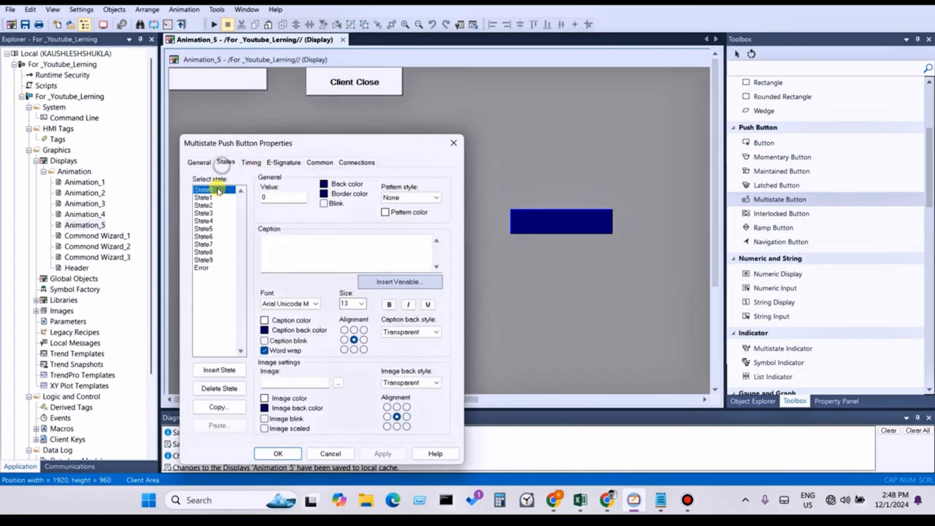
- Enter 0 as State0's value, keeping the push button in view beside its properties
{"action": "left_click", "coordinate": [272, 200]}
{"action": "key", "text": "BackSpace"}
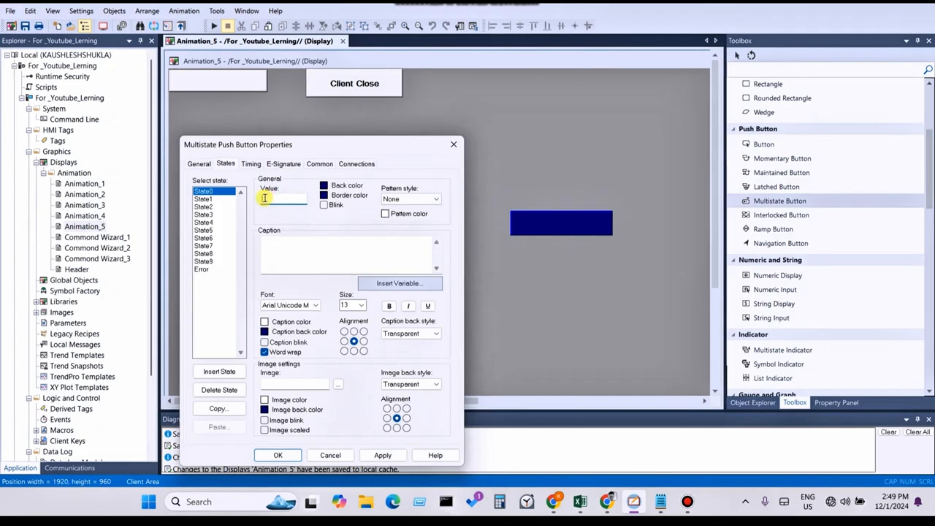
{"action": "type", "text": "0"}
{"action": "left_click_drag", "start_coordinate": [302, 142], "coordinate": [283, 108]}
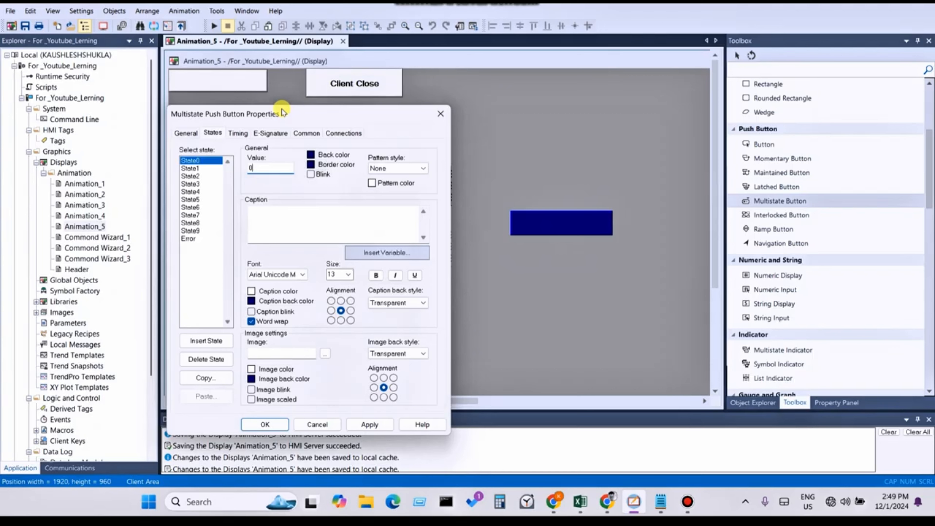
- Clear State1's value and try to apply a black back color to State0
{"action": "left_click", "coordinate": [191, 168]}
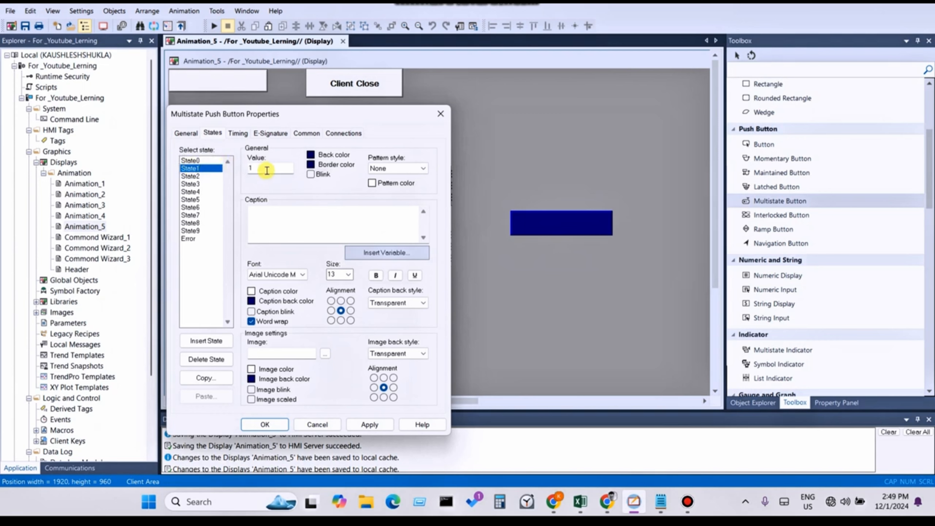
{"action": "left_click", "coordinate": [263, 166]}
{"action": "key", "text": "BackSpace"}
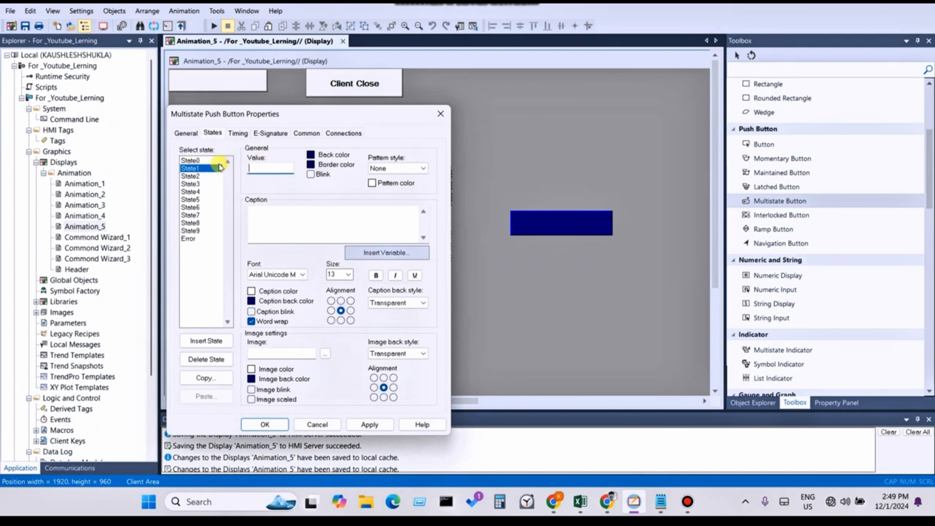
{"action": "left_click", "coordinate": [207, 161]}
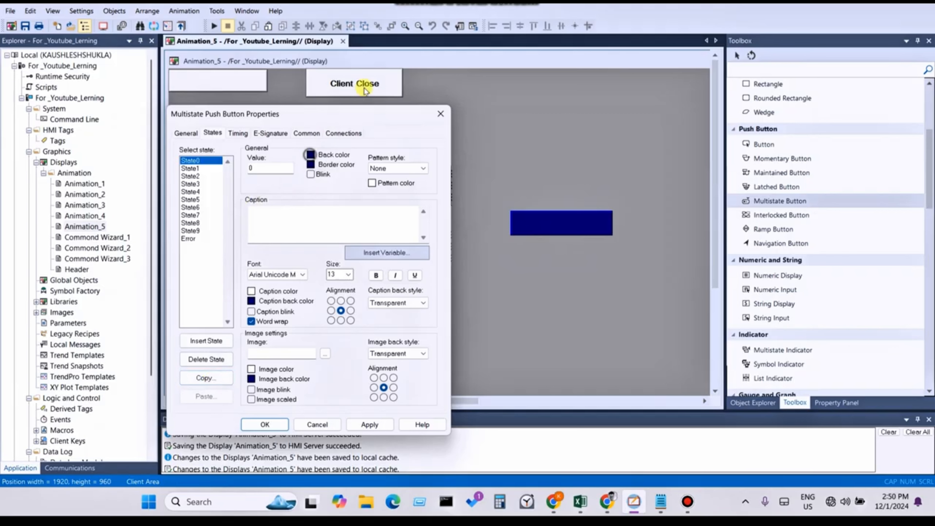
{"action": "left_click", "coordinate": [310, 155]}
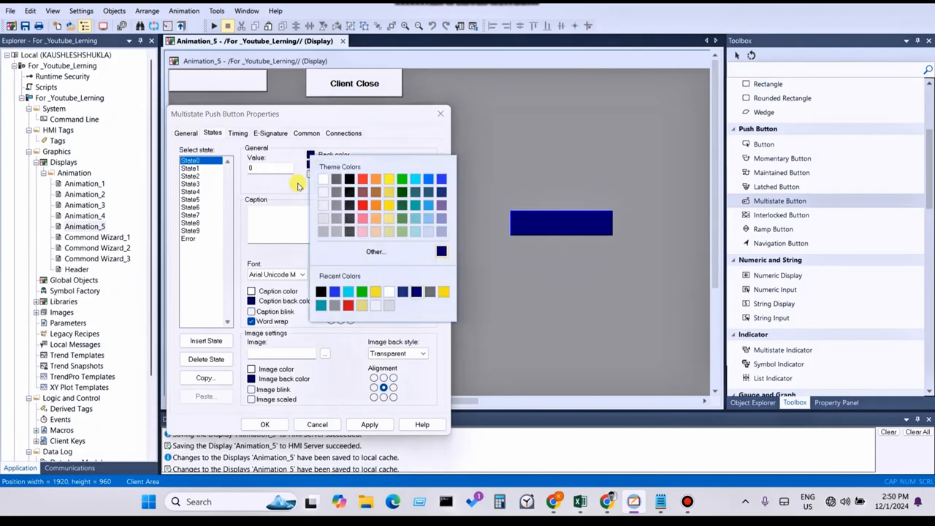
{"action": "left_click", "coordinate": [348, 180]}
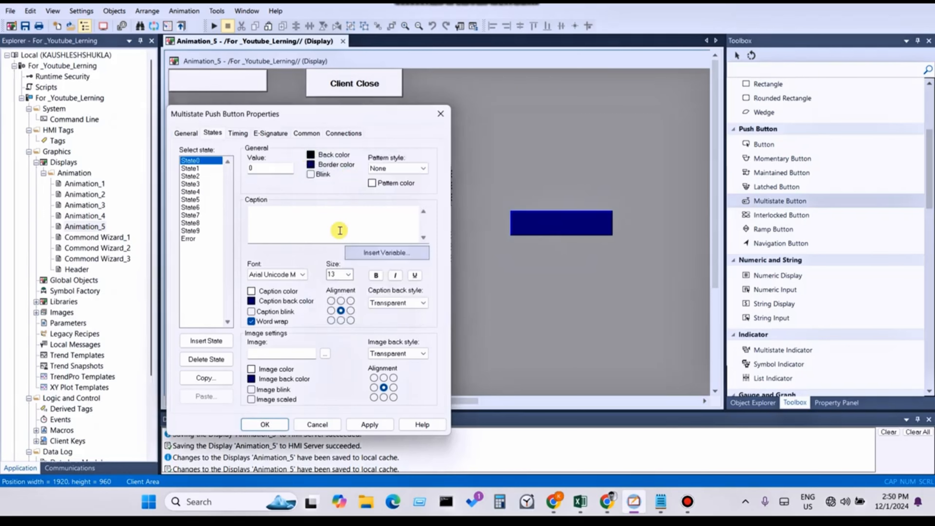
{"action": "left_click", "coordinate": [369, 425]}
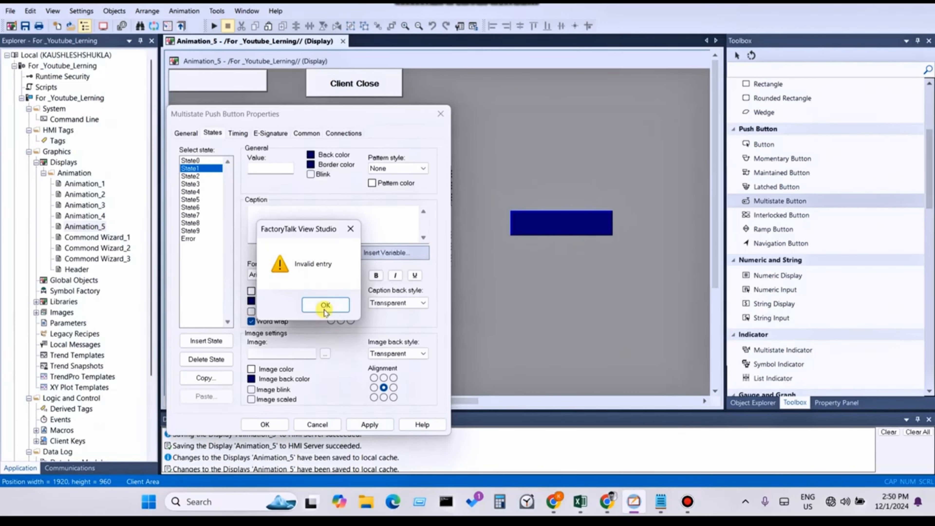
{"action": "left_click", "coordinate": [323, 306]}
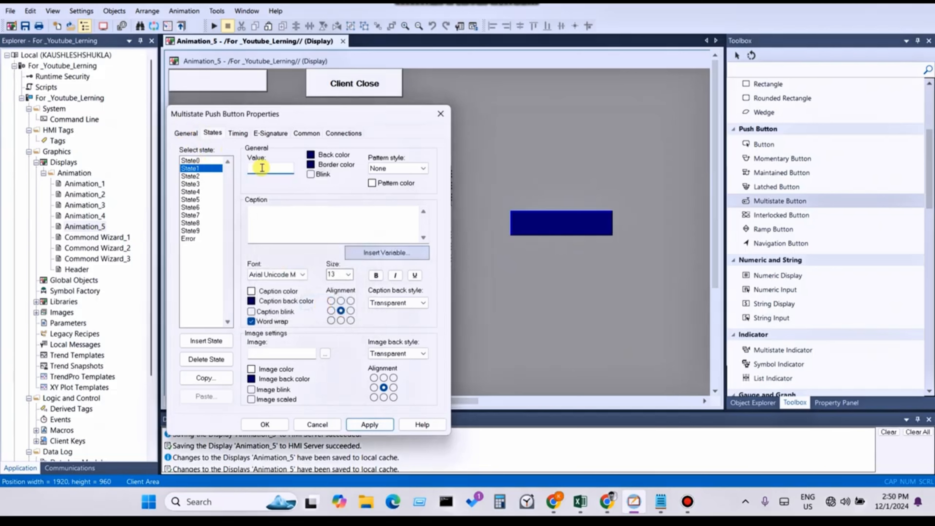
- Set State1's value to 0 and apply it, accepting duplicate state values
{"action": "type", "text": "0"}
{"action": "left_click", "coordinate": [369, 424]}
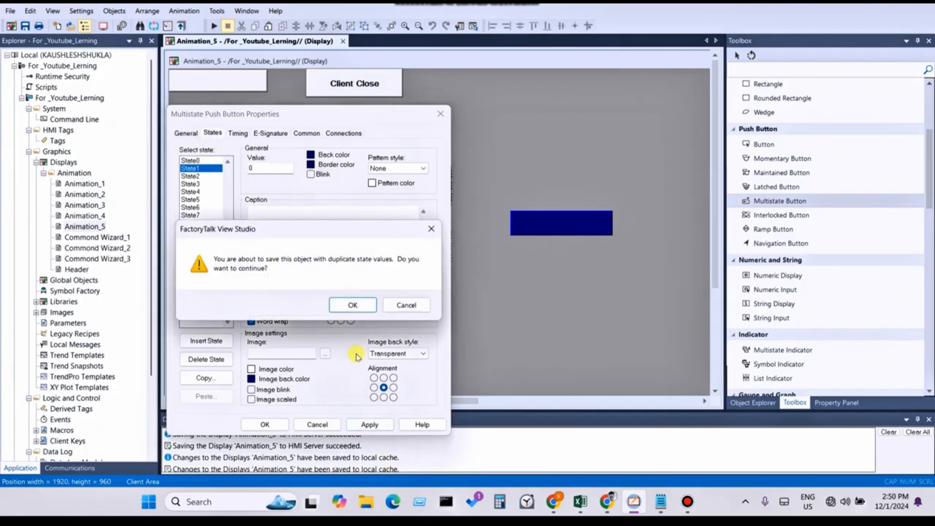
{"action": "left_click", "coordinate": [353, 304]}
- Clear State1's duplicate value and apply black as State0's back color
{"action": "left_click", "coordinate": [191, 160]}
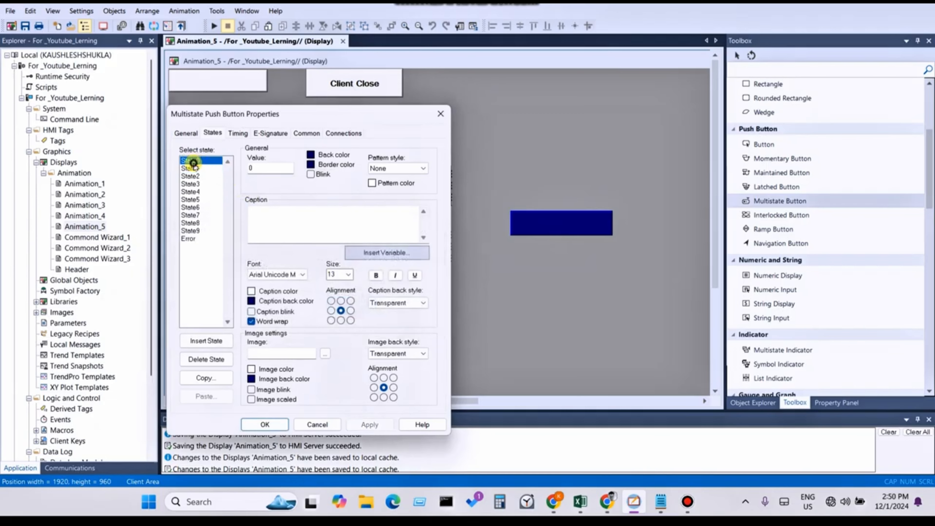
{"action": "left_click", "coordinate": [198, 169]}
{"action": "left_click", "coordinate": [255, 168]}
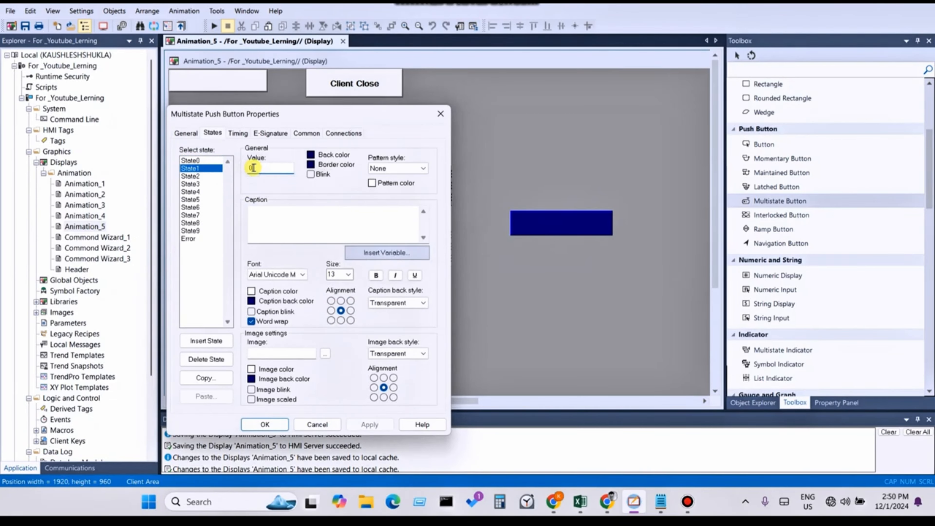
{"action": "key", "text": "BackSpace"}
{"action": "left_click", "coordinate": [206, 161]}
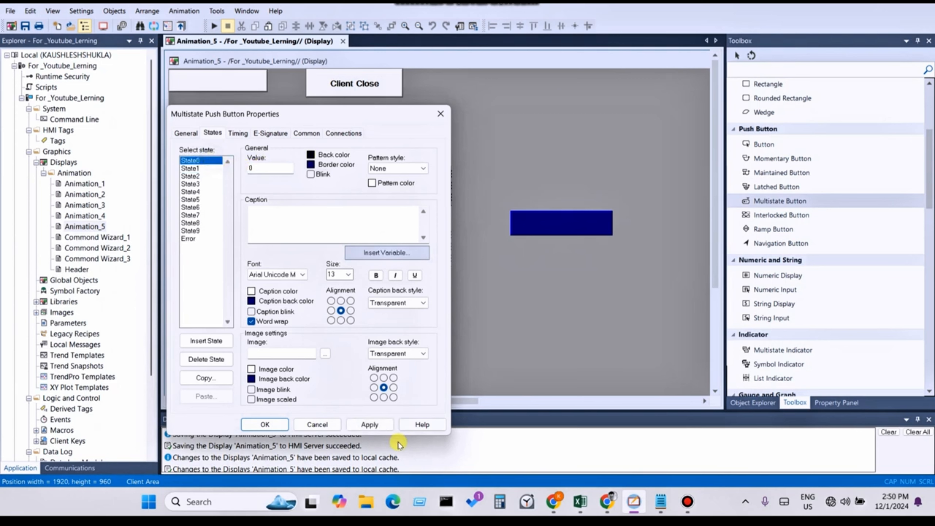
{"action": "left_click", "coordinate": [368, 422]}
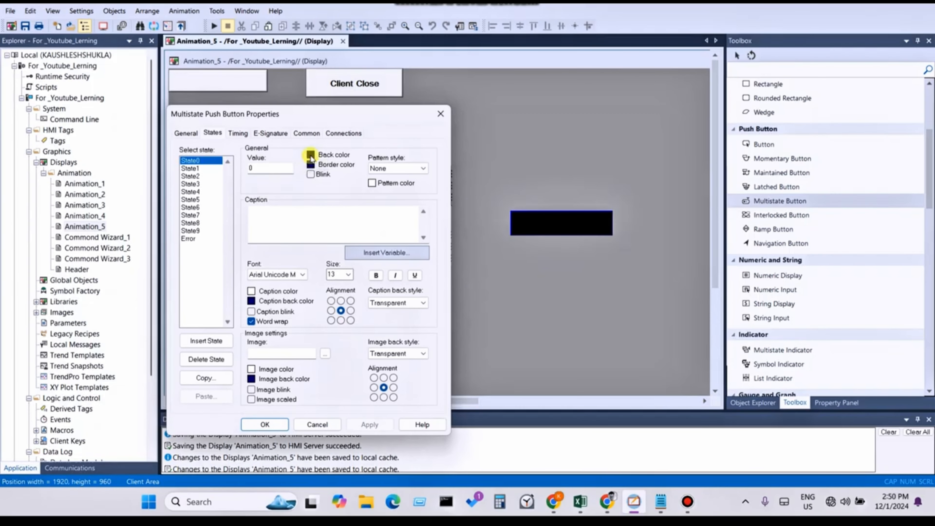
- Set State0's pattern style to Vertical Lines, keeping the push button in view beside its properties
{"action": "left_click_drag", "start_coordinate": [303, 112], "coordinate": [319, 163]}
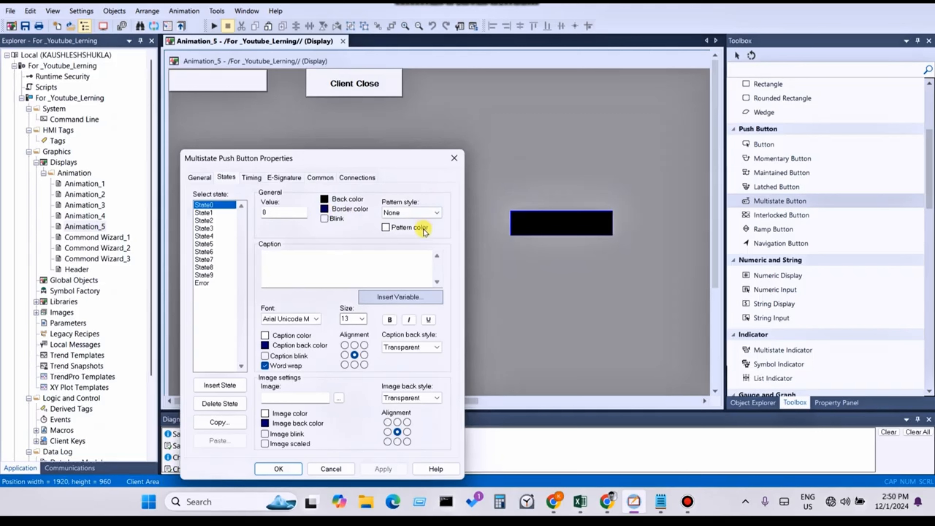
{"action": "left_click", "coordinate": [418, 212]}
{"action": "key", "text": "v"}
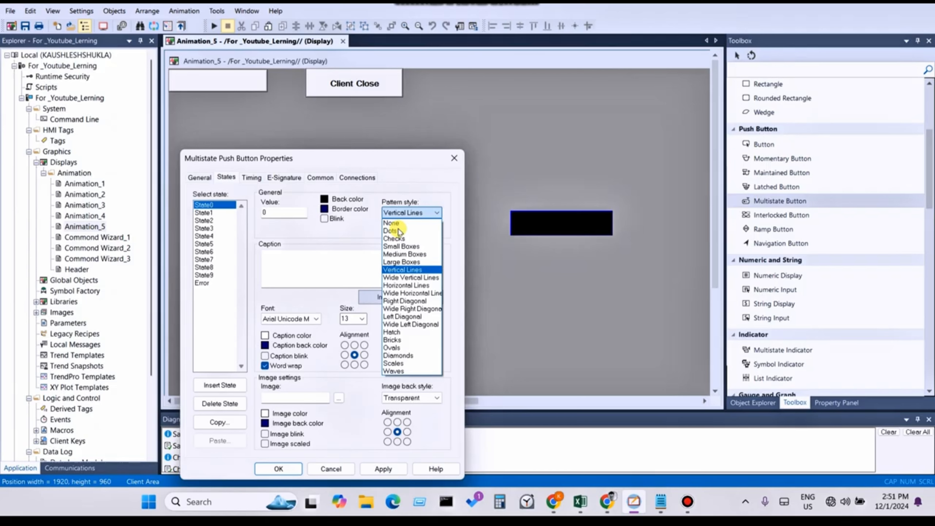
{"action": "left_click", "coordinate": [399, 213]}
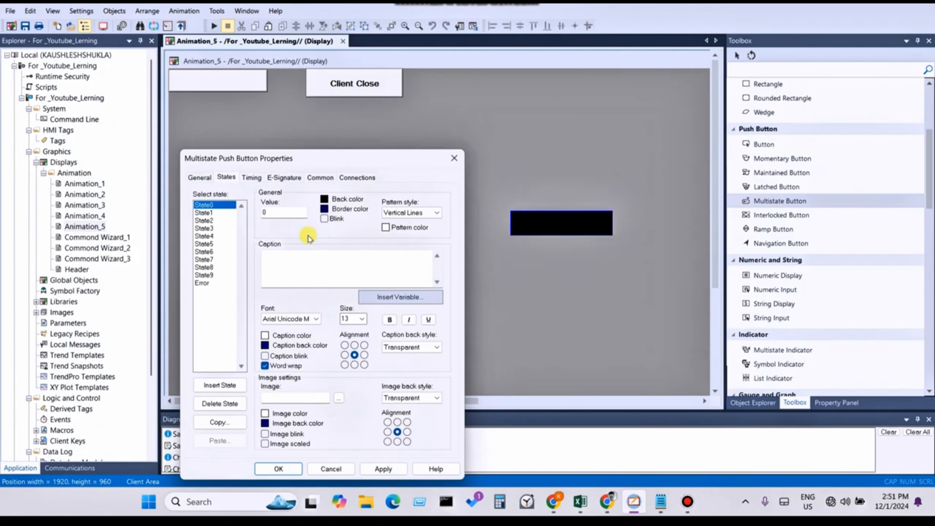
- Enter "Analog Value -0" as State0's caption
{"action": "left_click", "coordinate": [276, 262]}
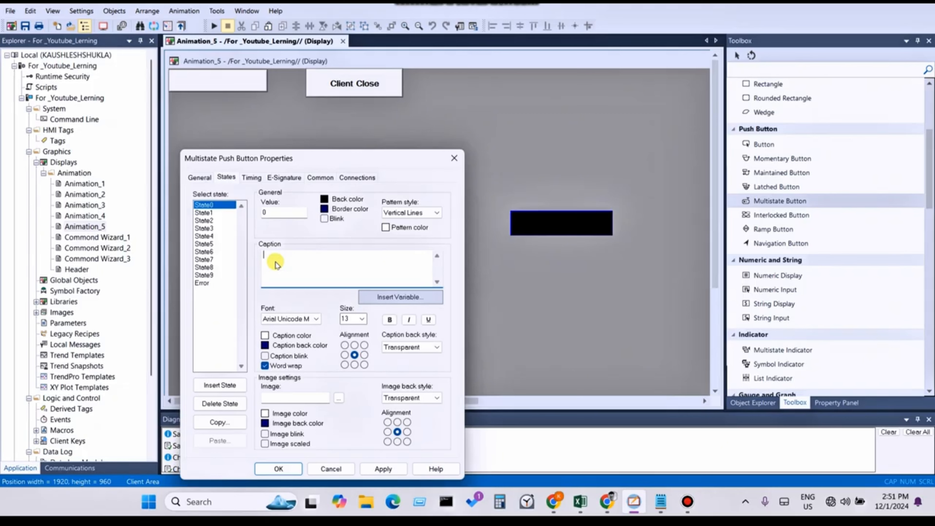
{"action": "type", "text": "Analog Value -1"}
{"action": "key", "text": "BackSpace"}
{"action": "type", "text": "0"}
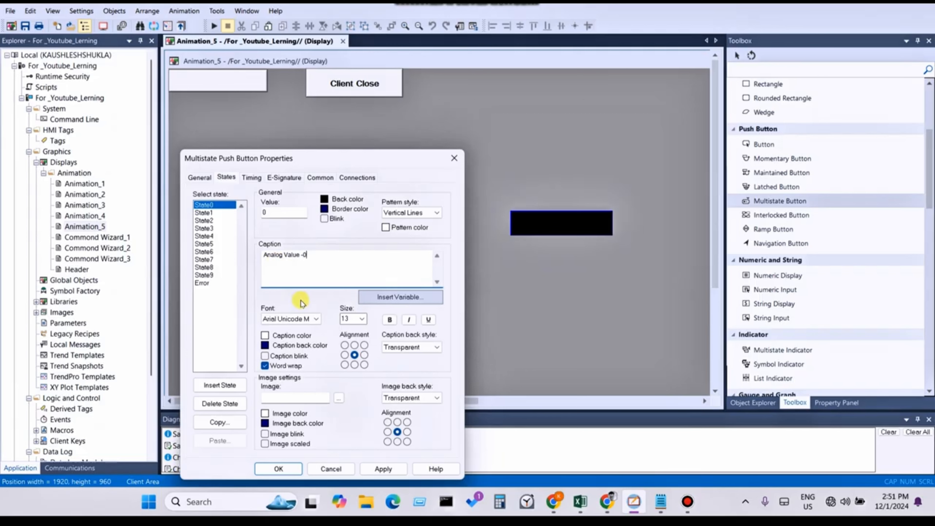
- Set State0's caption font to Rockwell
{"action": "left_click", "coordinate": [292, 318]}
{"action": "left_click", "coordinate": [429, 321]}
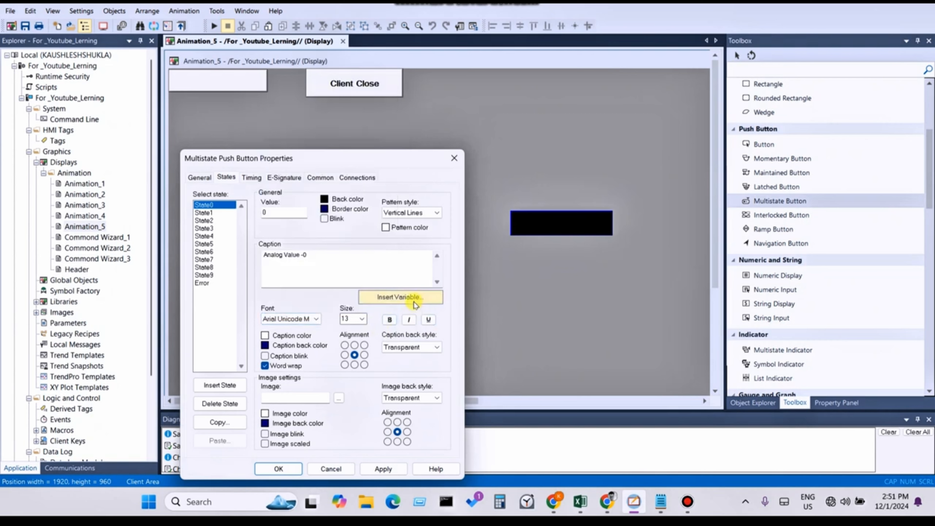
{"action": "left_click", "coordinate": [299, 319]}
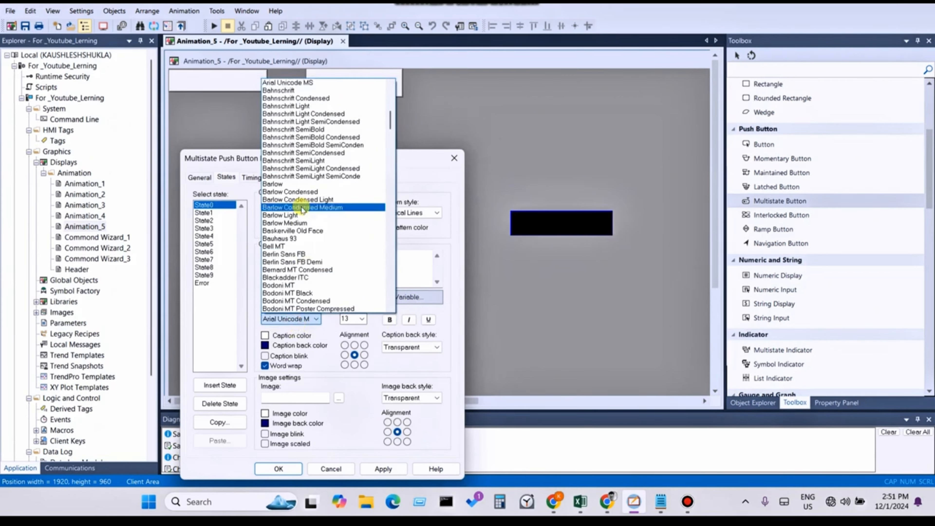
{"action": "key", "text": "r"}
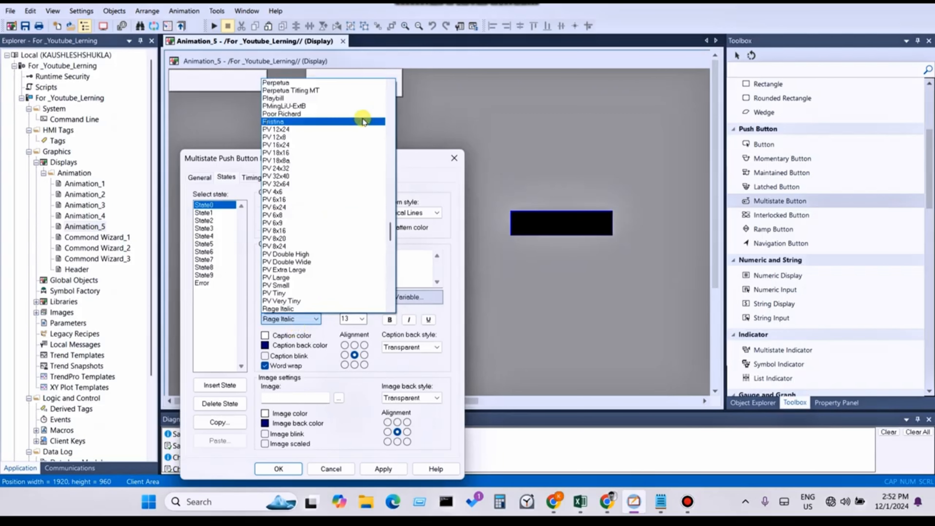
{"action": "left_click_drag", "start_coordinate": [391, 233], "coordinate": [391, 245]}
{"action": "left_click", "coordinate": [283, 199]}
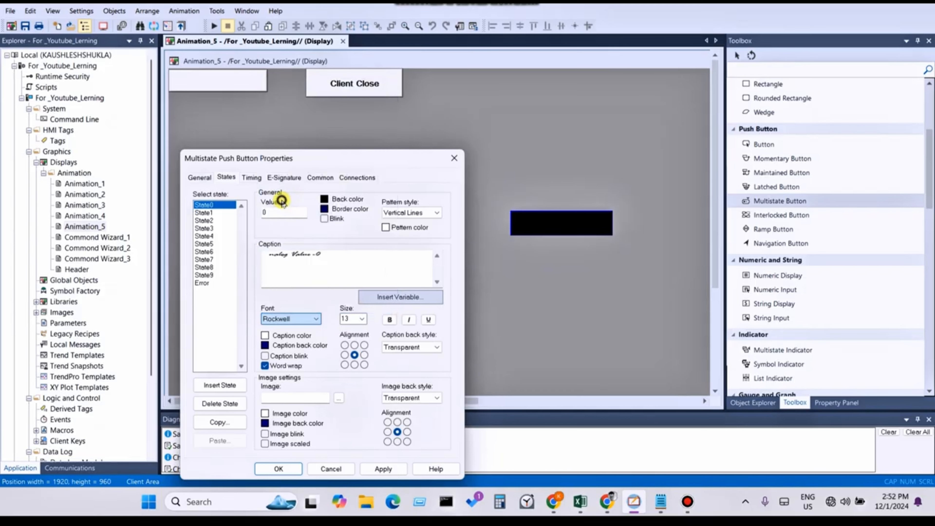
- Set State0's caption to size 14 and bold, and apply the formatting to the button
{"action": "left_click", "coordinate": [360, 319]}
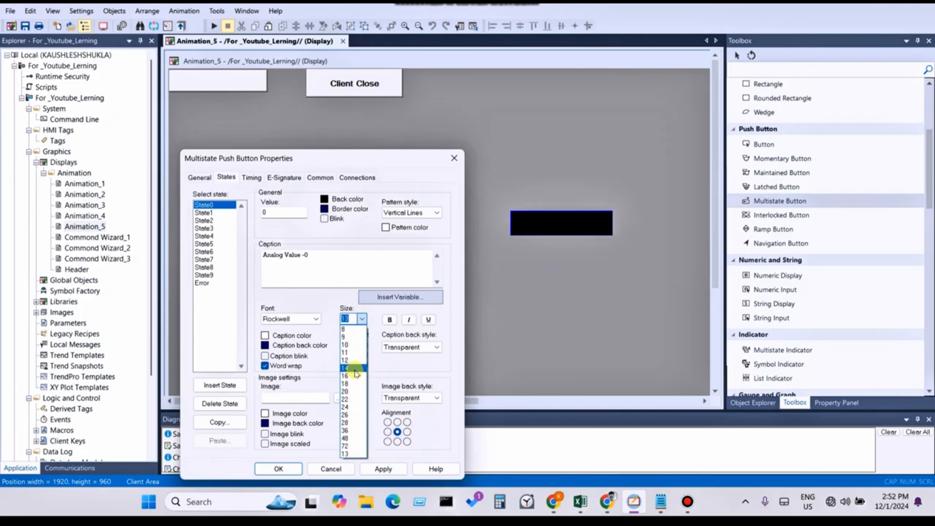
{"action": "left_click", "coordinate": [348, 367]}
{"action": "left_click", "coordinate": [389, 319]}
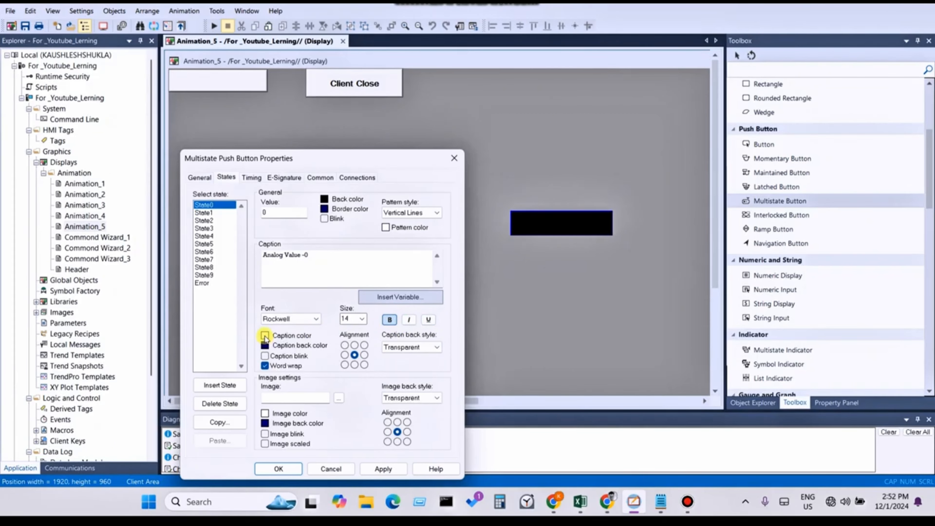
{"action": "left_click", "coordinate": [383, 469]}
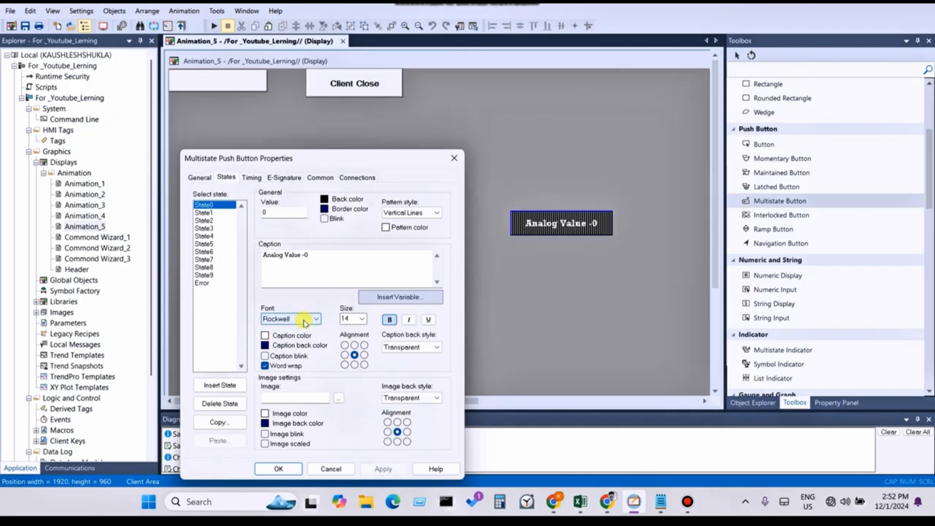
- Return State0's pattern style to None and apply the change
{"action": "left_click", "coordinate": [423, 213]}
{"action": "left_click", "coordinate": [391, 222]}
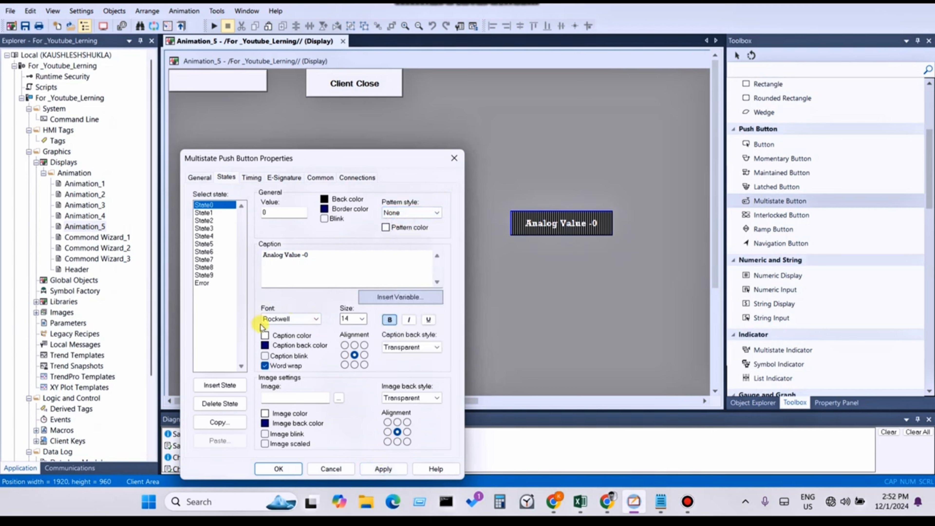
{"action": "left_click", "coordinate": [382, 468]}
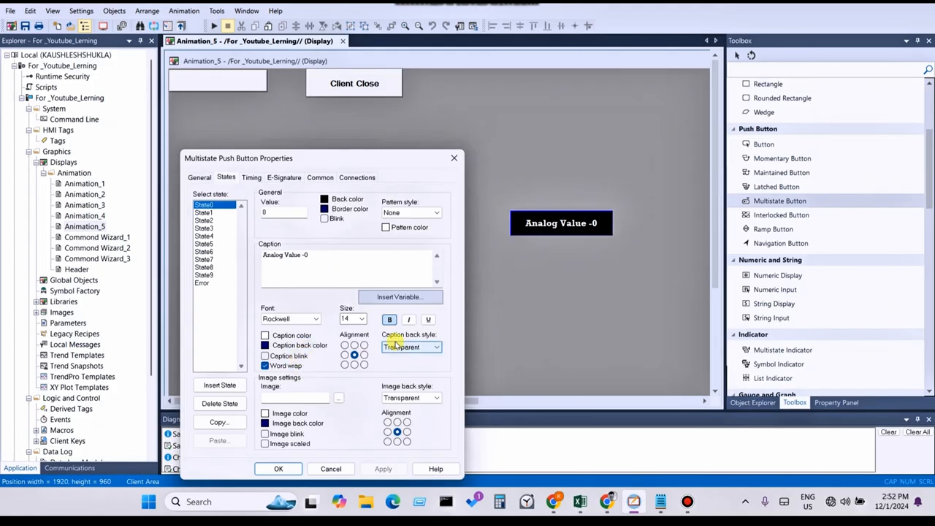
- Apply a Solid caption back style to State0 and return it to Transparent
{"action": "left_click", "coordinate": [431, 347]}
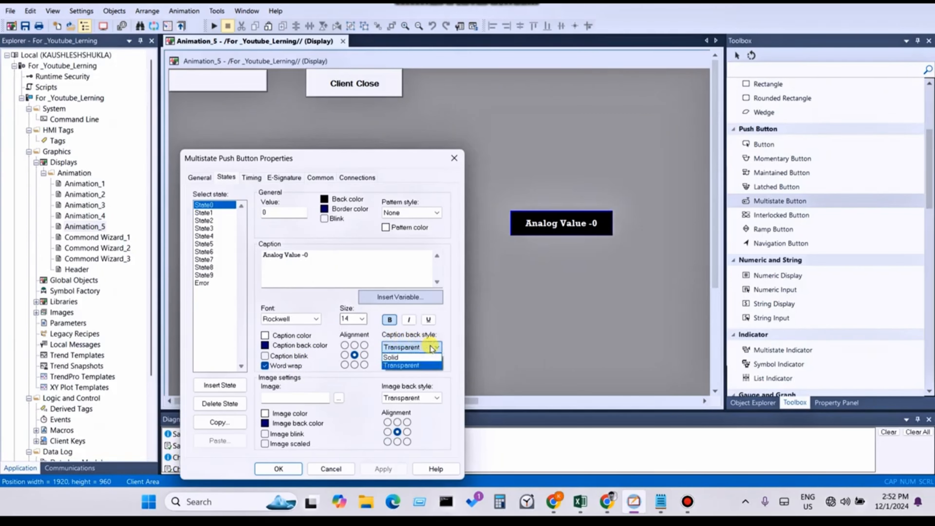
{"action": "left_click", "coordinate": [392, 357]}
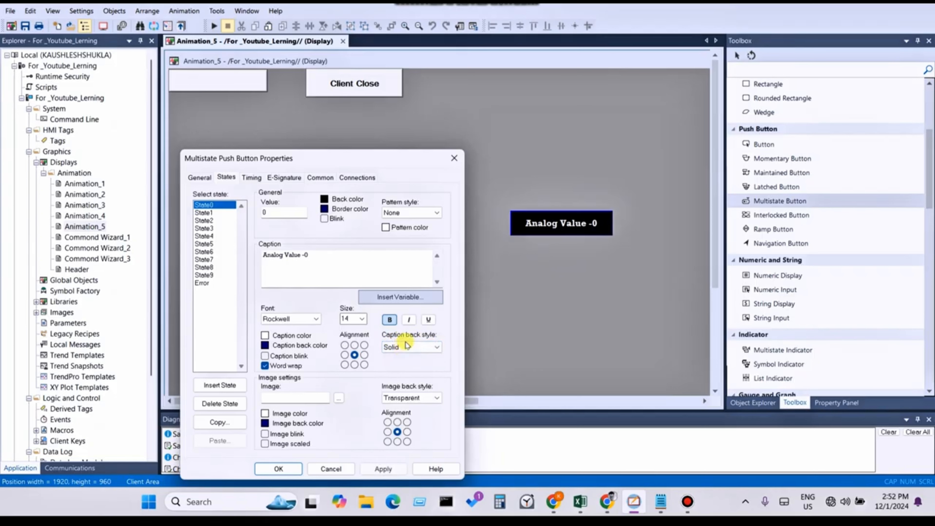
{"action": "left_click", "coordinate": [383, 468]}
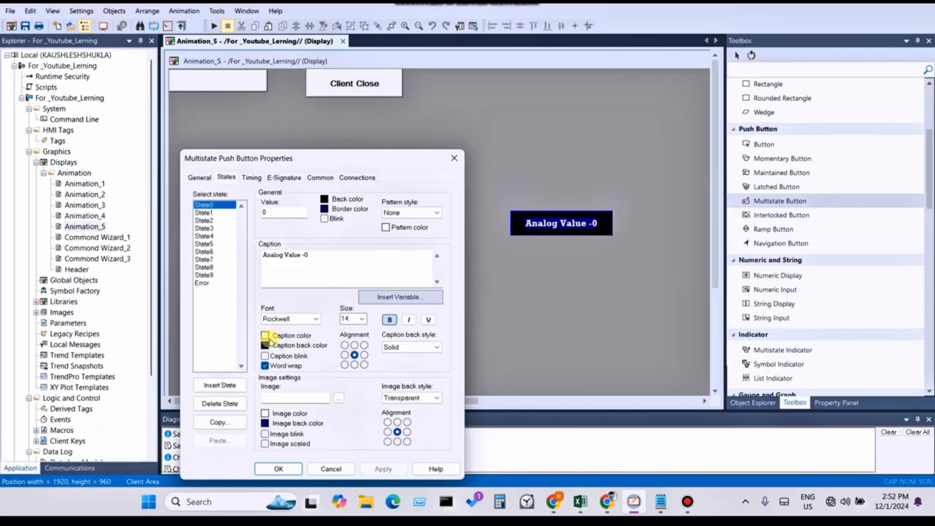
{"action": "left_click", "coordinate": [405, 347]}
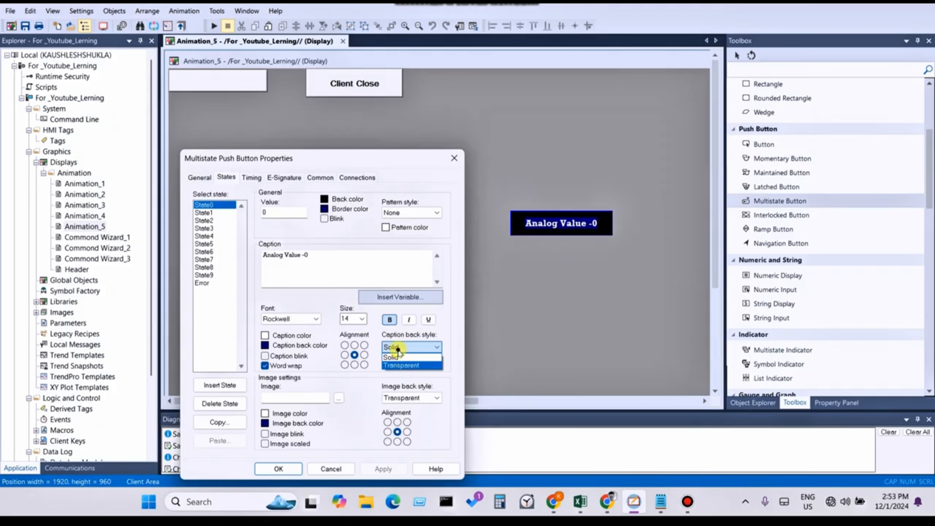
{"action": "left_click", "coordinate": [398, 349]}
{"action": "left_click", "coordinate": [398, 349]}
{"action": "left_click", "coordinate": [398, 365]}
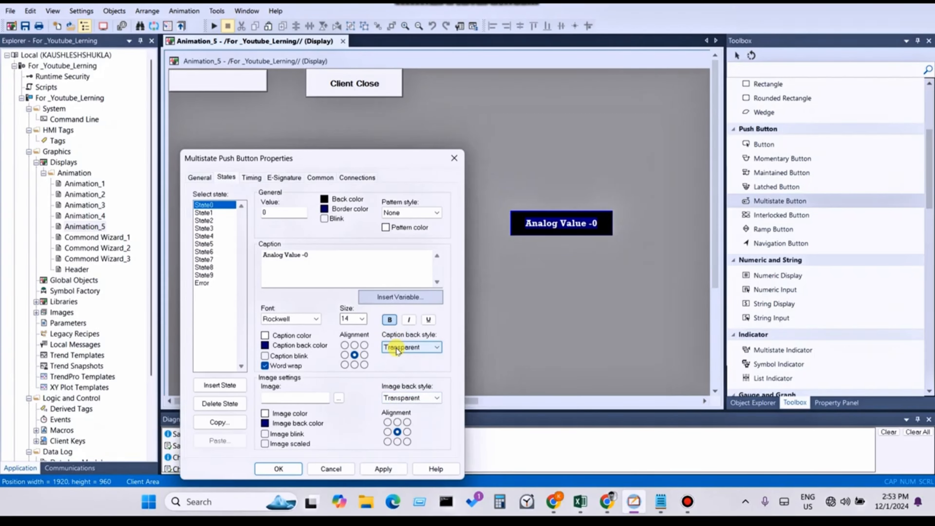
{"action": "left_click", "coordinate": [385, 468]}
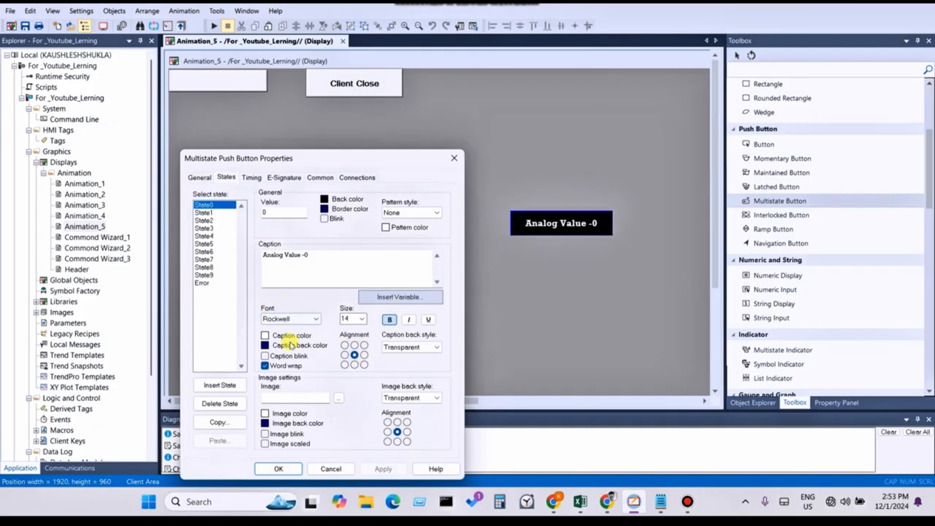
- Cut the whole caption text from State0
{"action": "left_click_drag", "start_coordinate": [308, 254], "coordinate": [261, 255]}
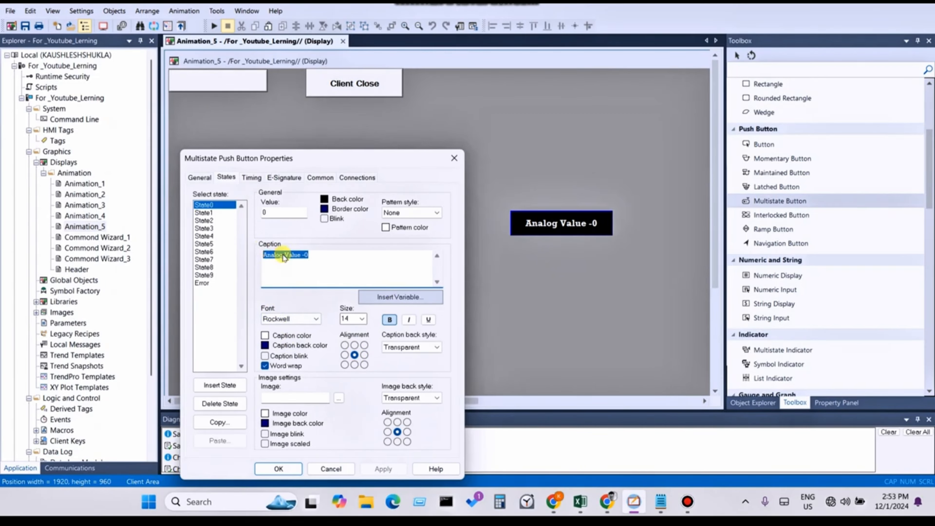
{"action": "right_click", "coordinate": [285, 255]}
{"action": "left_click", "coordinate": [311, 273]}
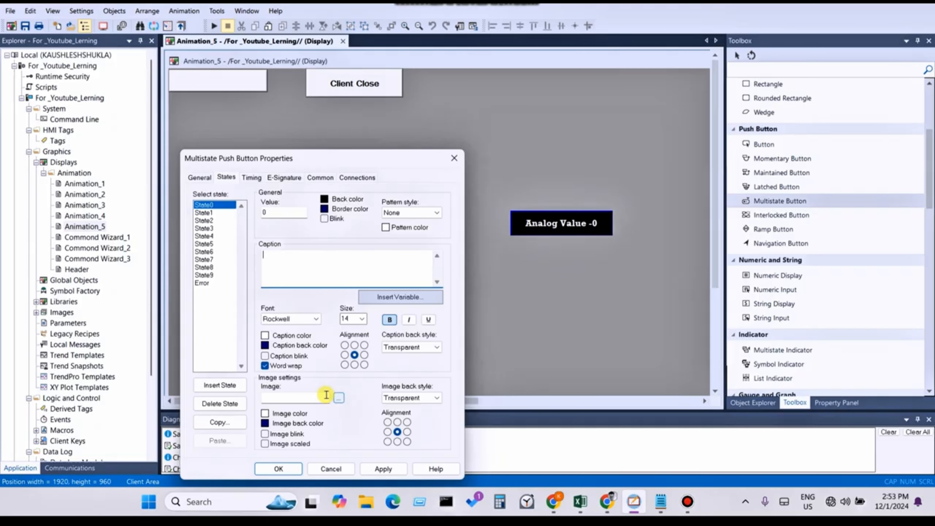
{"action": "left_click", "coordinate": [312, 396]}
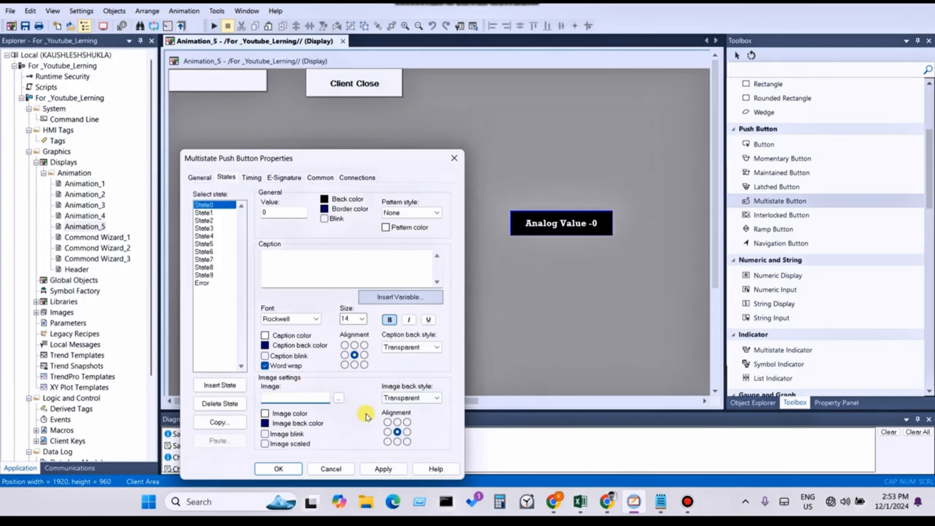
- Apply top-left caption alignment to State0, and return the caption alignment to the center
{"action": "left_click", "coordinate": [344, 345]}
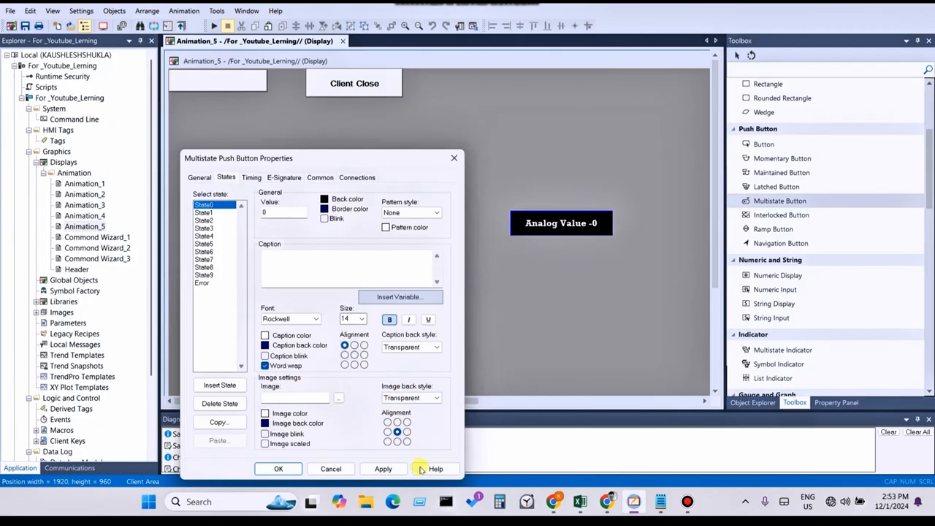
{"action": "left_click", "coordinate": [395, 470]}
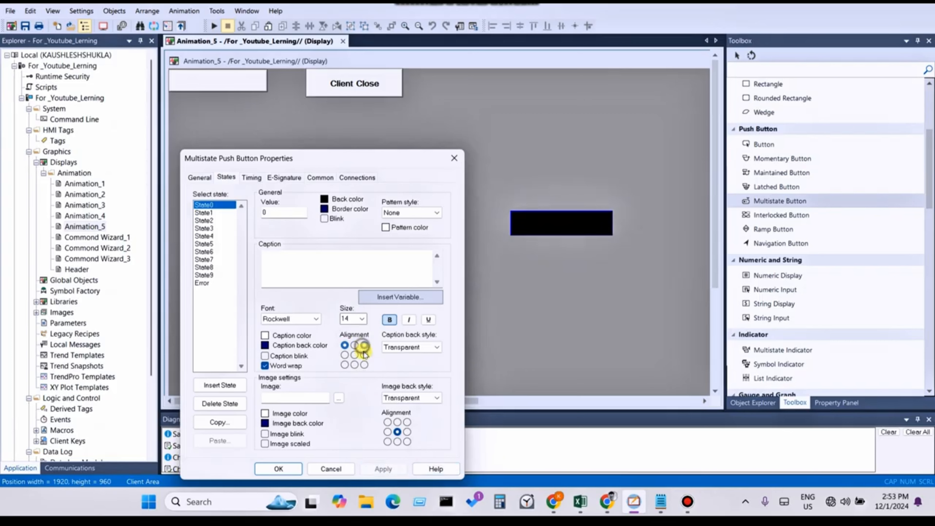
{"action": "left_click", "coordinate": [354, 345]}
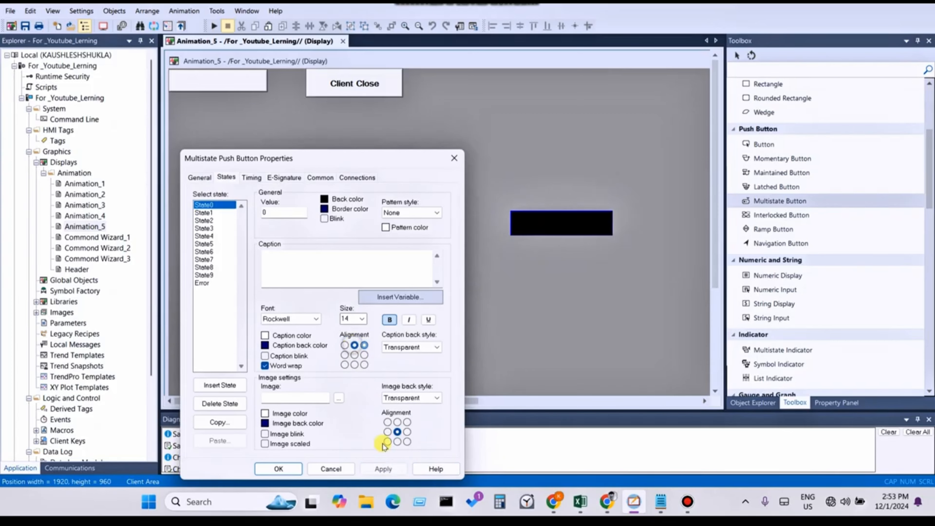
{"action": "left_click", "coordinate": [354, 355]}
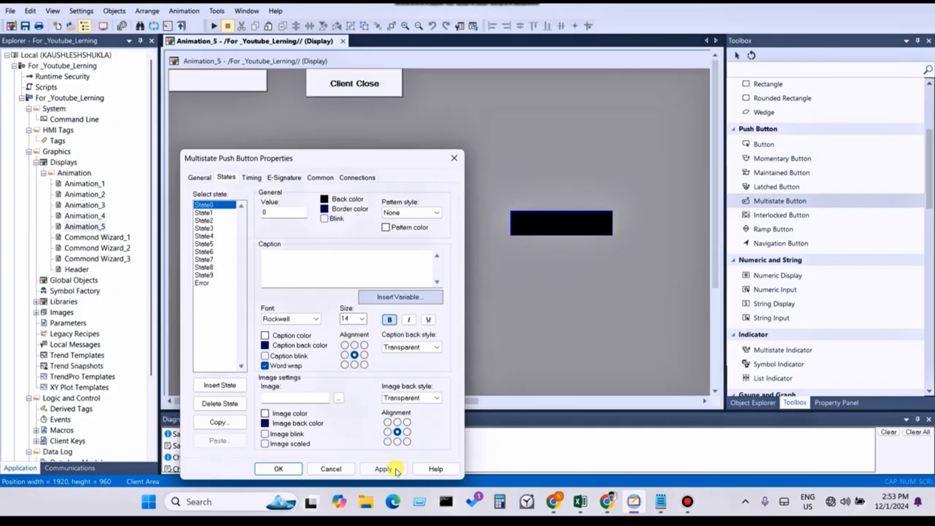
{"action": "left_click", "coordinate": [396, 471]}
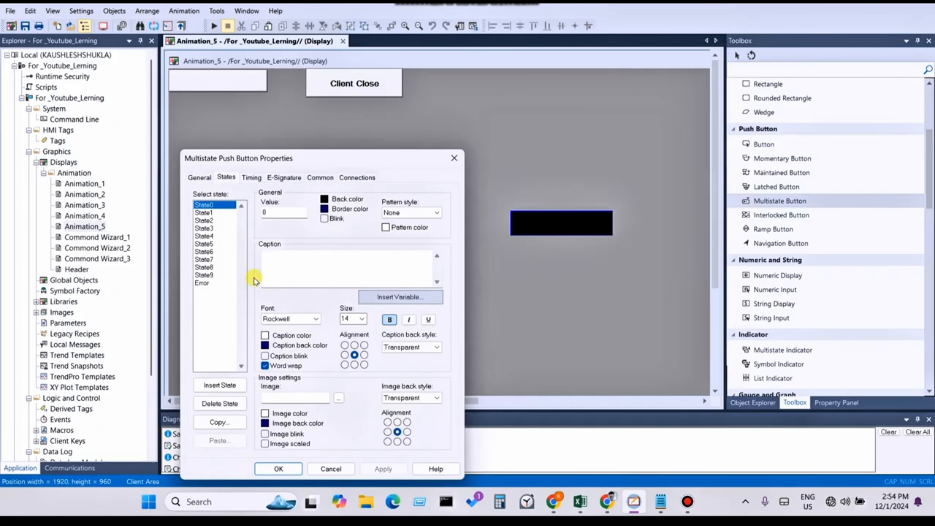
- Enter "Analog Value-0" as State0's caption and apply it to the button
{"action": "left_click", "coordinate": [273, 275]}
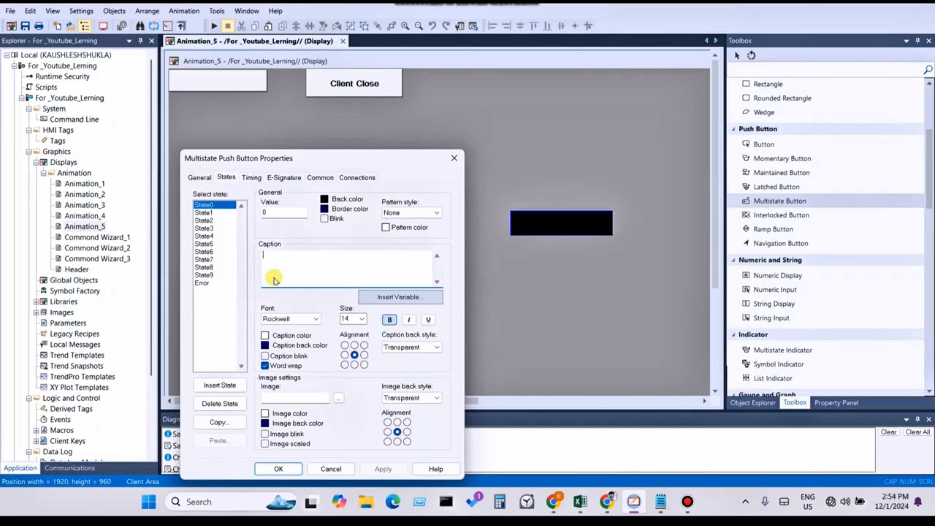
{"action": "type", "text": "a"}
{"action": "key", "text": "BackSpace"}
{"action": "type", "text": "off"}
{"action": "key", "text": "BackSpace"}
{"action": "key", "text": "BackSpace"}
{"action": "key", "text": "BackSpace"}
{"action": "type", "text": "a"}
{"action": "key", "text": "BackSpace"}
{"action": "type", "text": "Ana"}
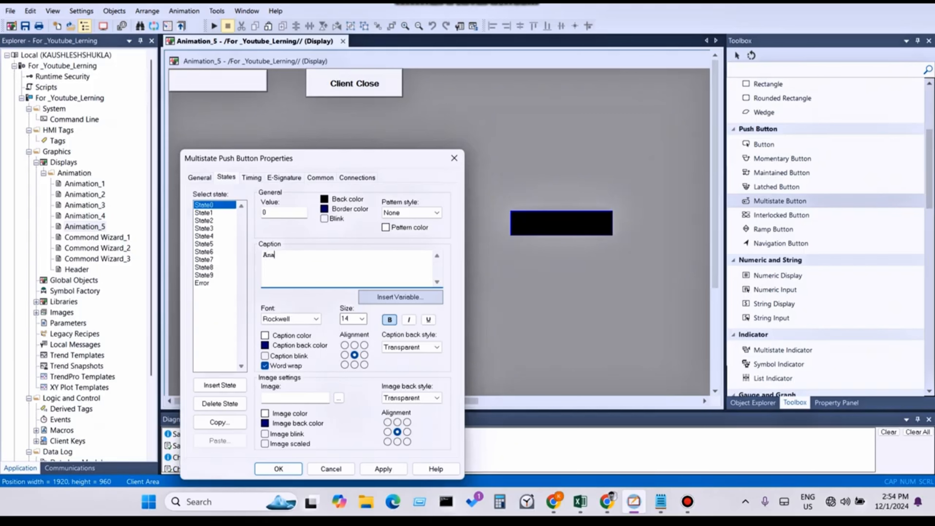
{"action": "type", "text": "log Value-0"}
{"action": "left_click", "coordinate": [384, 469]}
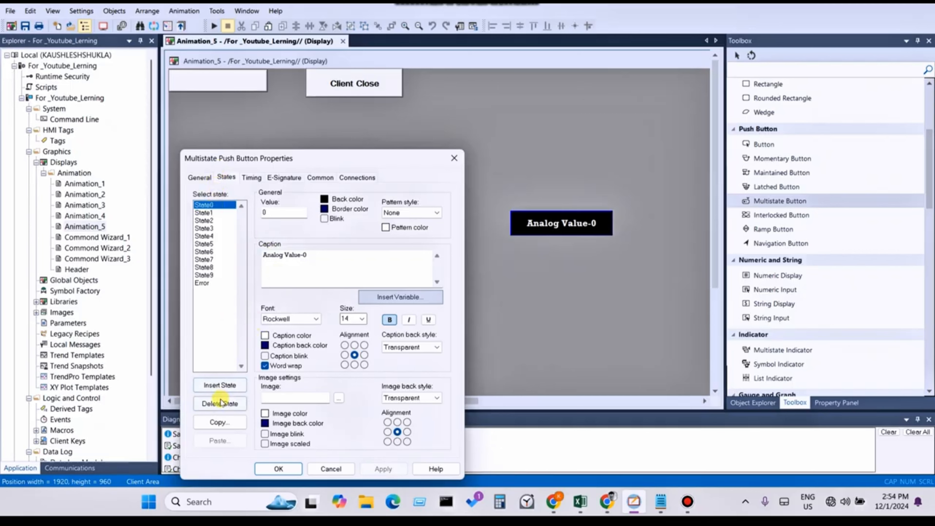
- Copy all of State0's button, caption and image settings and paste them to all states
{"action": "left_click", "coordinate": [221, 422]}
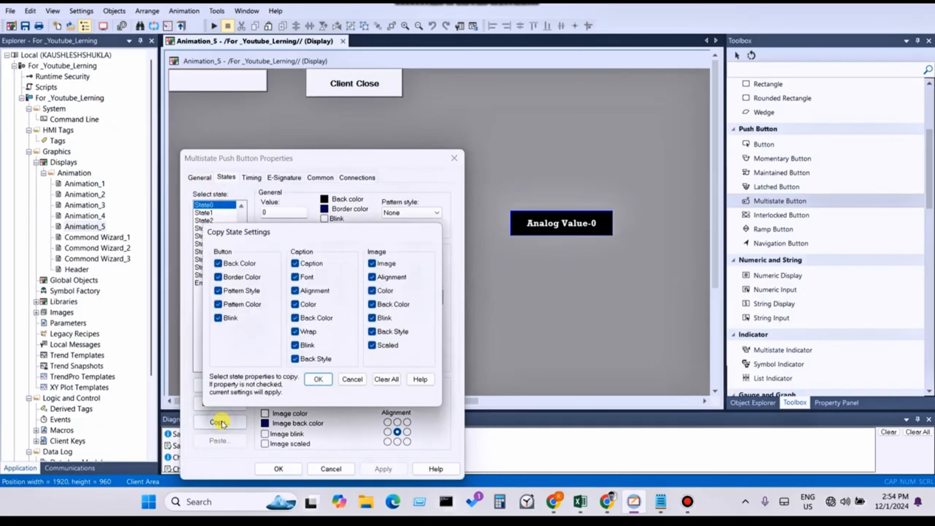
{"action": "left_click", "coordinate": [326, 385]}
{"action": "left_click", "coordinate": [211, 213]}
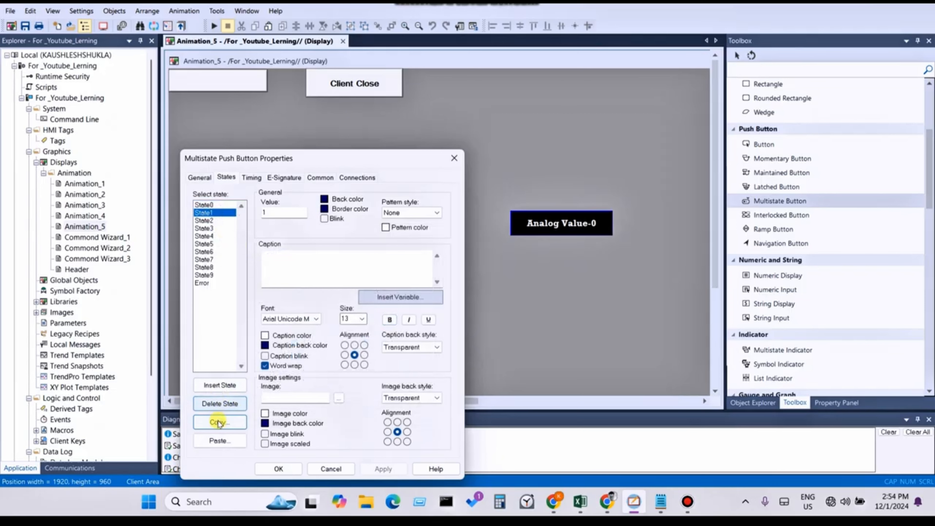
{"action": "left_click", "coordinate": [219, 440]}
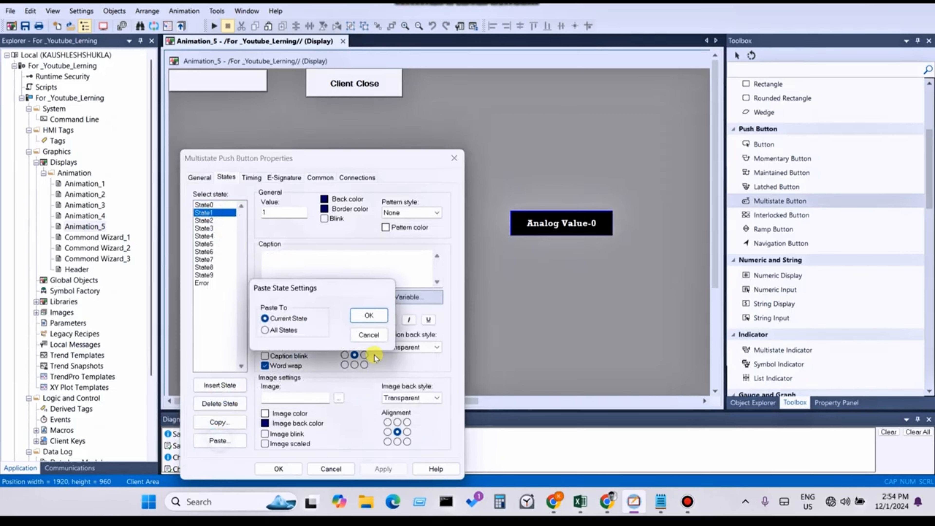
{"action": "left_click", "coordinate": [265, 330]}
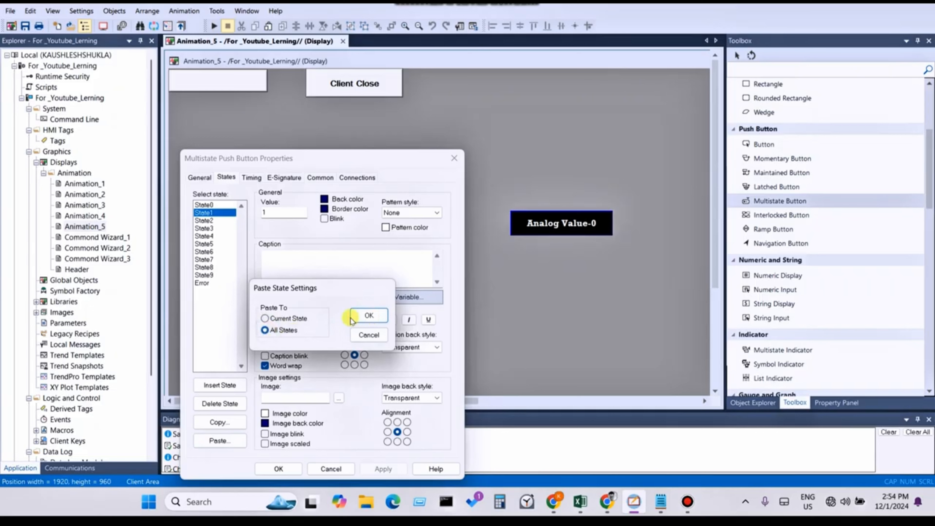
{"action": "left_click", "coordinate": [369, 316]}
{"action": "left_click", "coordinate": [213, 207]}
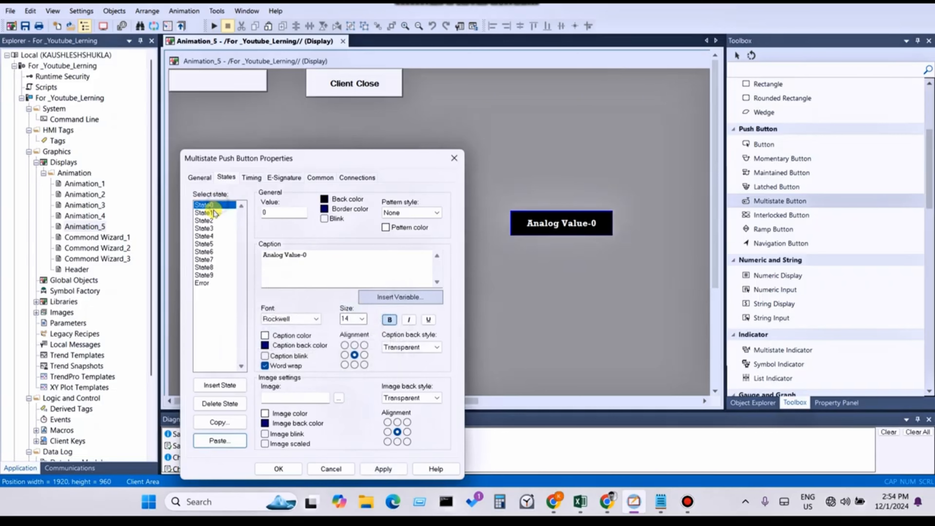
- Set State1's value to 20 and its caption to "Analog Value-20", and apply it to the button
{"action": "left_click", "coordinate": [214, 213]}
{"action": "left_click", "coordinate": [272, 212]}
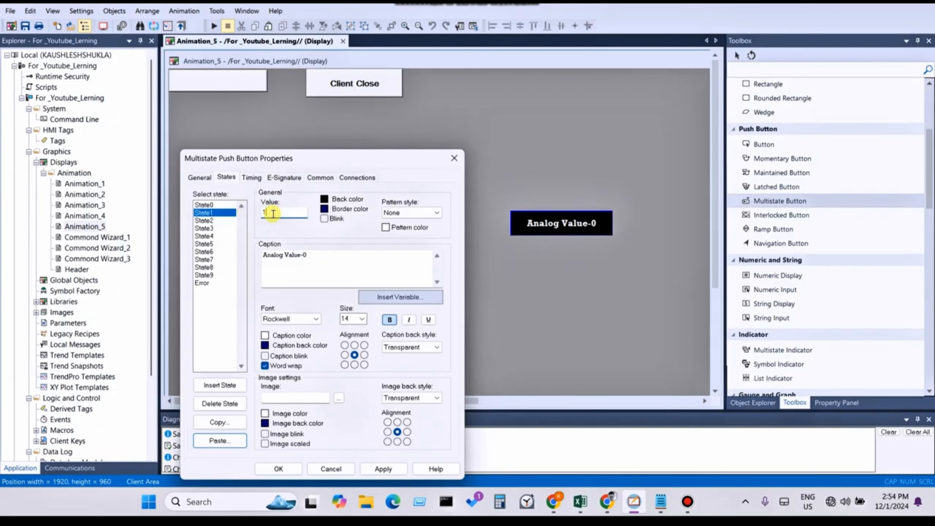
{"action": "key", "text": "BackSpace"}
{"action": "type", "text": "20"}
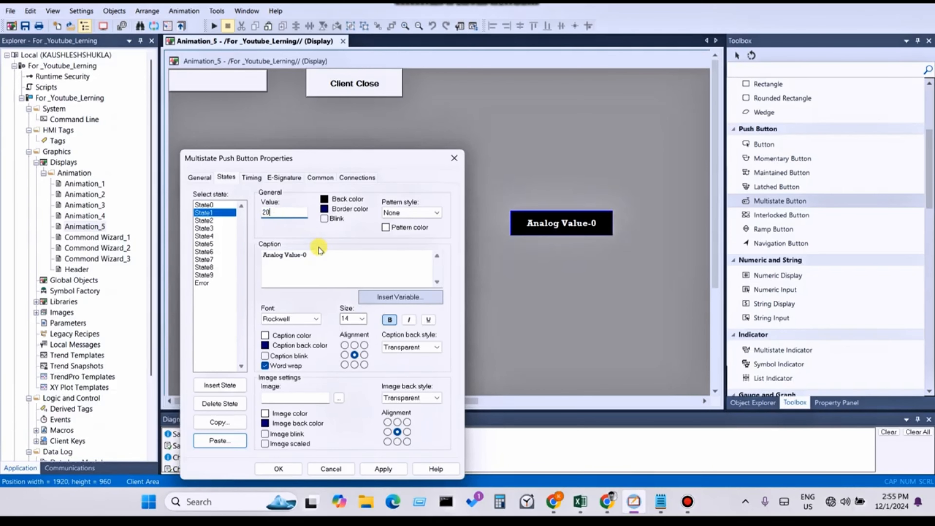
{"action": "left_click", "coordinate": [321, 258]}
{"action": "key", "text": "BackSpace"}
{"action": "type", "text": "20"}
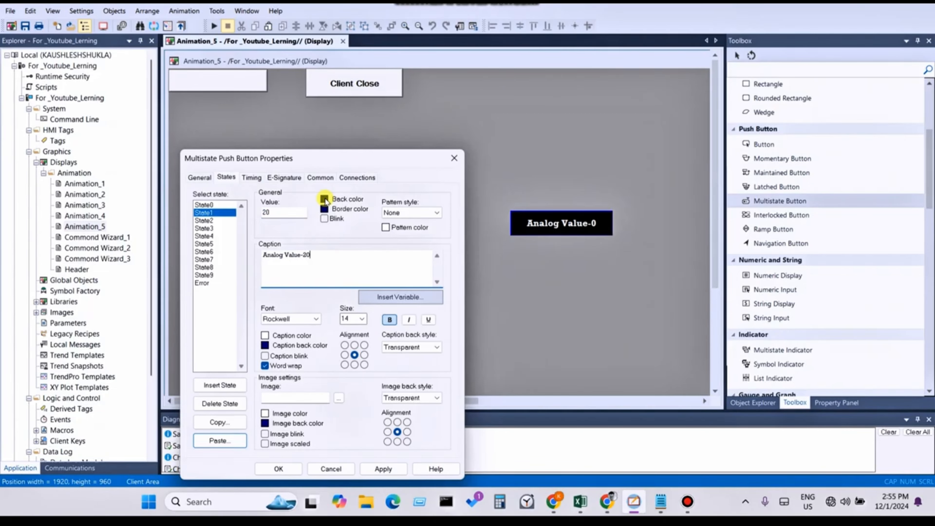
{"action": "left_click", "coordinate": [386, 470]}
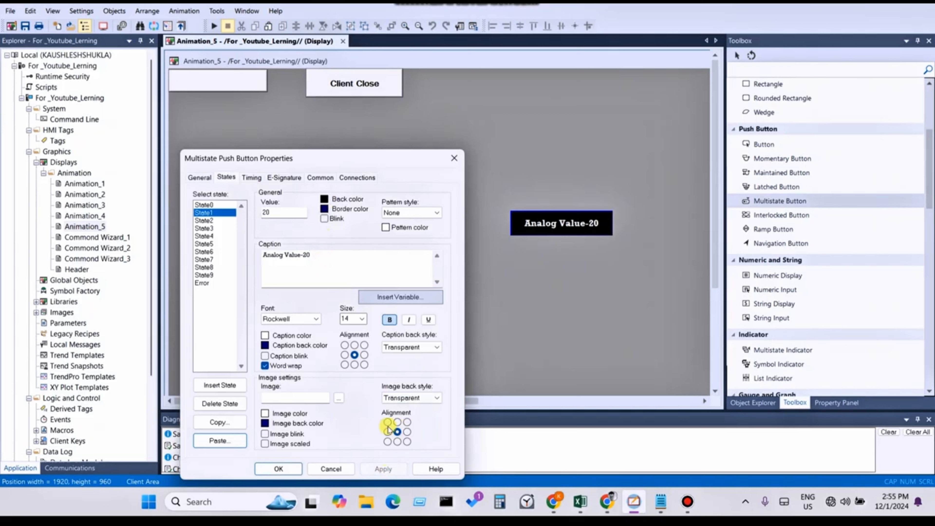
- Set State2's caption to "Analog Value-25" and its value to 25, and apply both
{"action": "left_click", "coordinate": [211, 221]}
{"action": "left_click", "coordinate": [316, 260]}
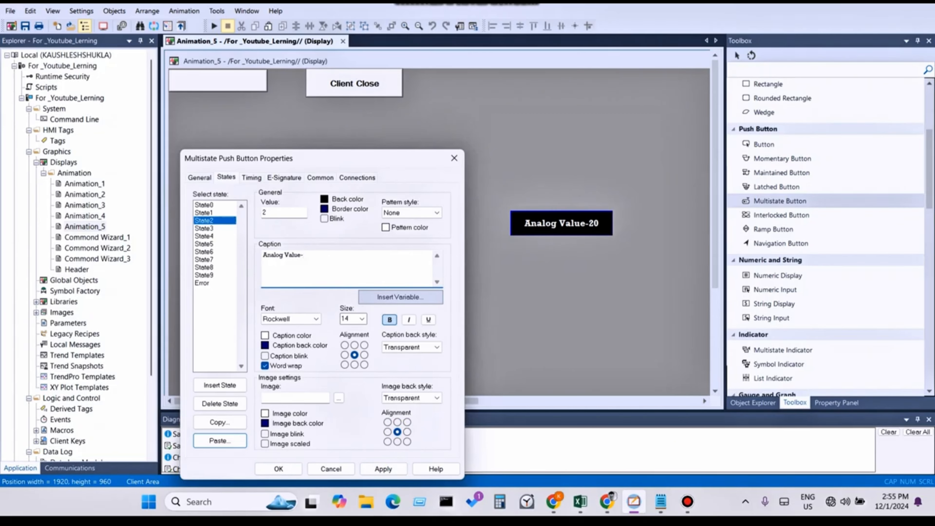
{"action": "left_click", "coordinate": [286, 212]}
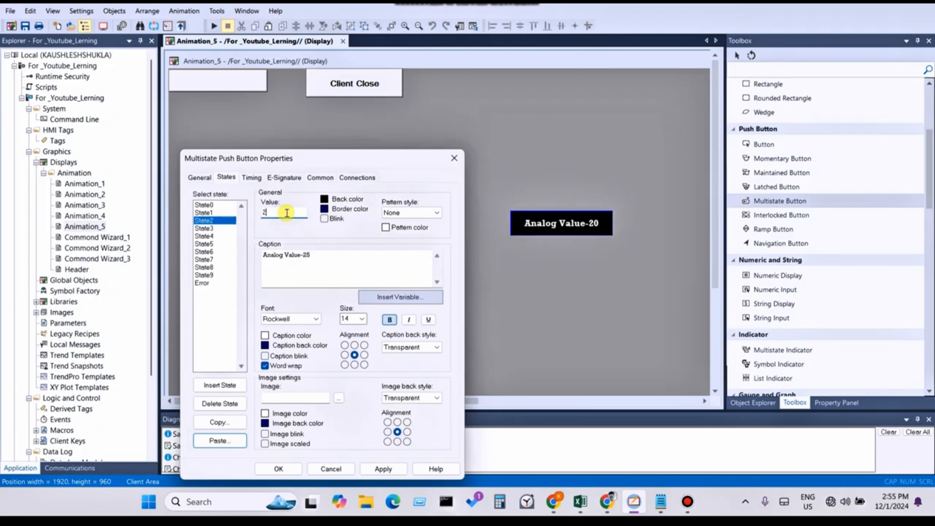
{"action": "type", "text": "2"}
{"action": "left_click", "coordinate": [383, 469]}
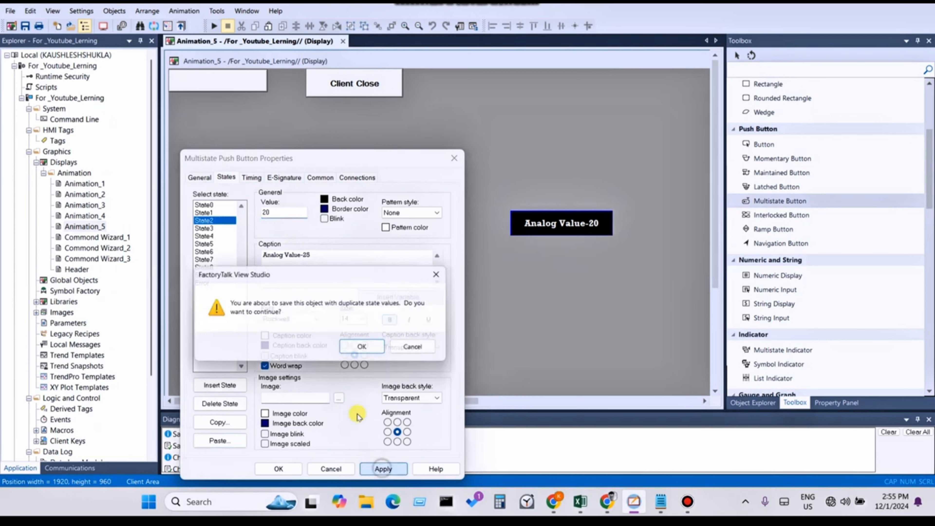
{"action": "left_click", "coordinate": [360, 348]}
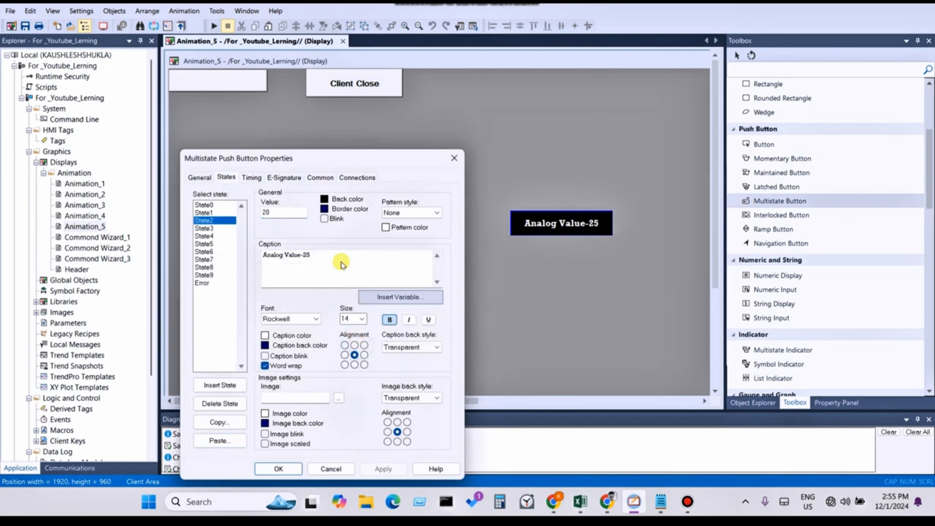
{"action": "double_click", "coordinate": [274, 212]}
{"action": "type", "text": "2"}
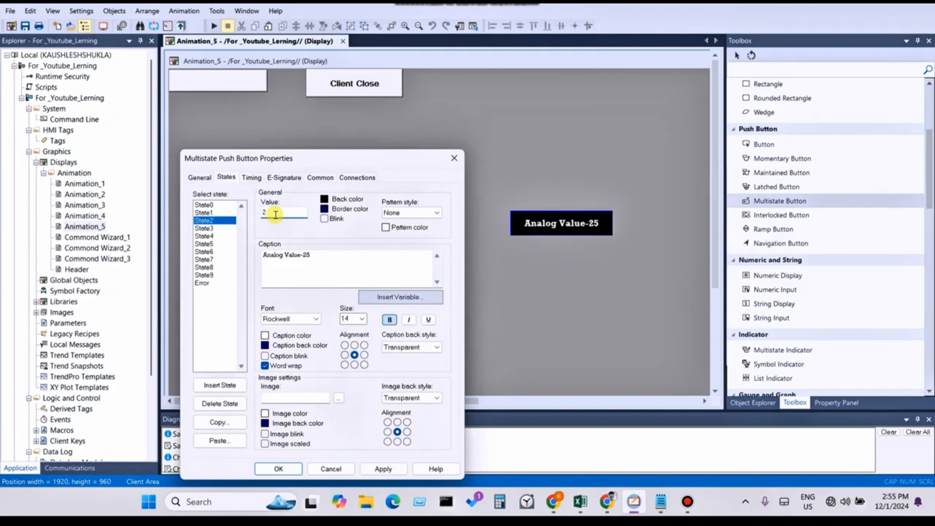
{"action": "type", "text": "5"}
{"action": "left_click", "coordinate": [383, 469]}
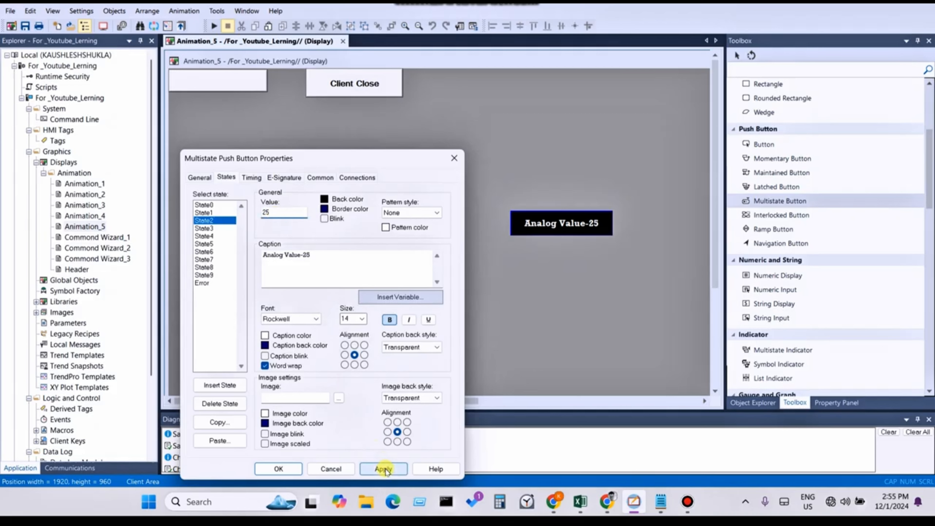
- Give State2 a dark navy back color and a black border color, and apply them
{"action": "left_click", "coordinate": [202, 227]}
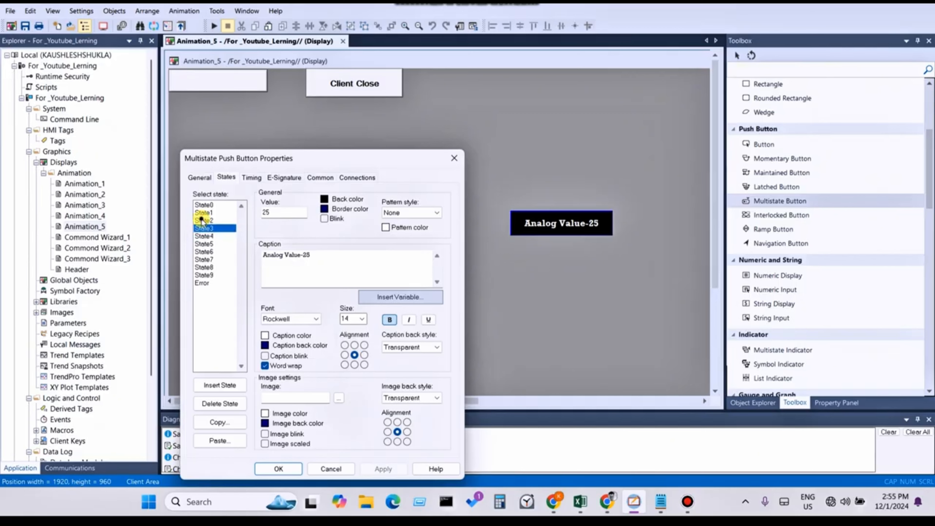
{"action": "left_click", "coordinate": [201, 221]}
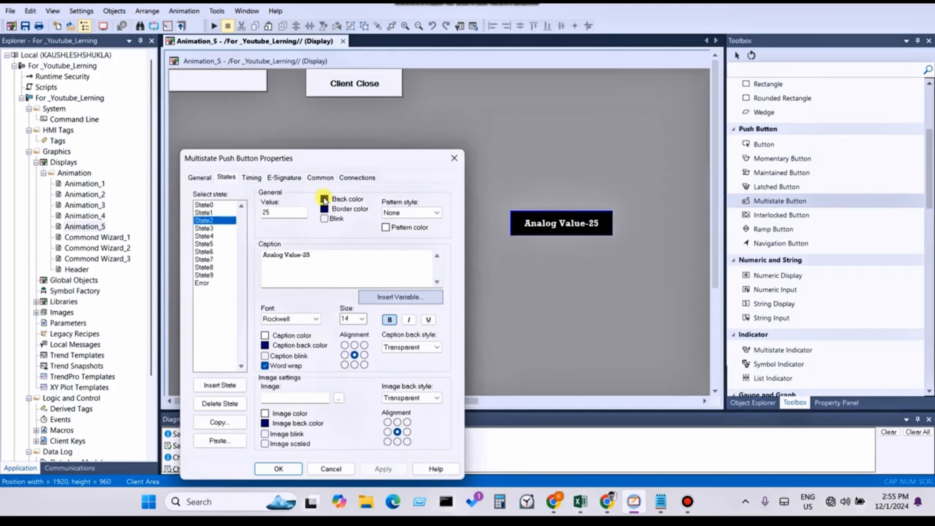
{"action": "left_click", "coordinate": [324, 200]}
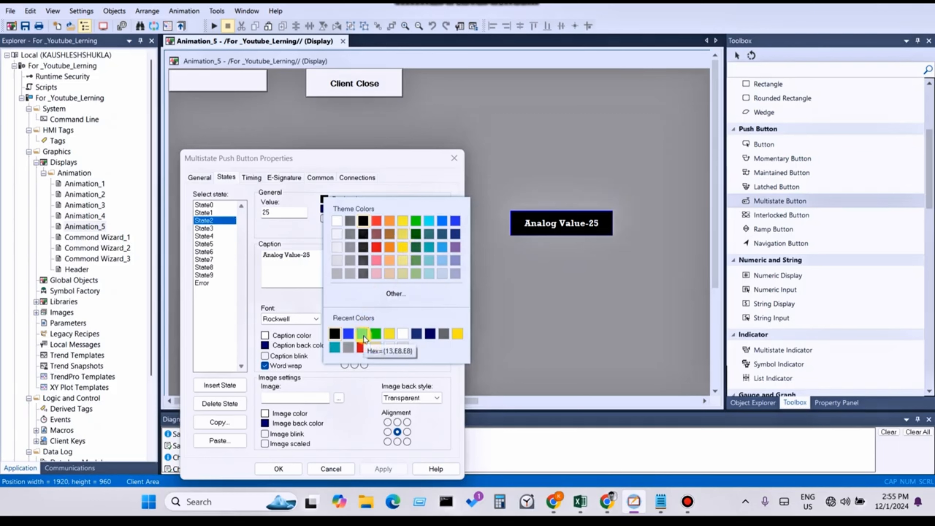
{"action": "left_click", "coordinate": [430, 333]}
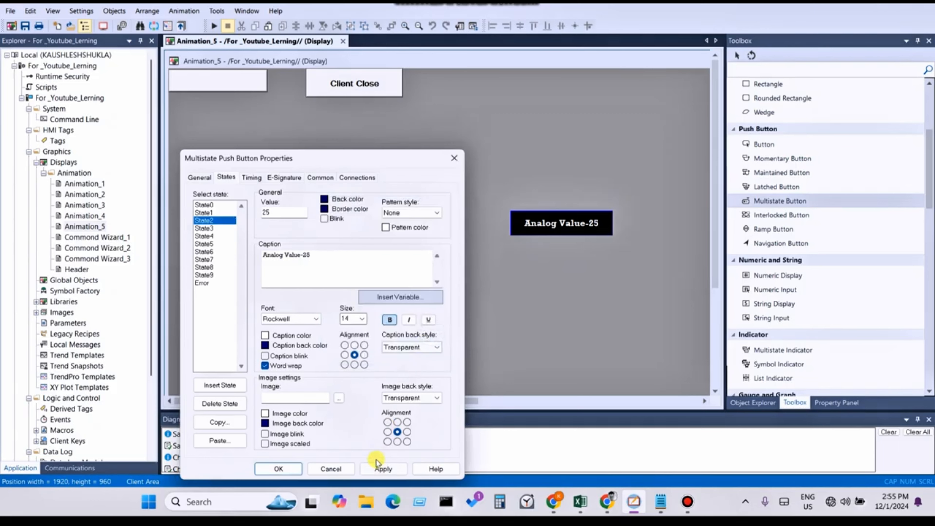
{"action": "left_click", "coordinate": [383, 468]}
{"action": "left_click", "coordinate": [324, 209]}
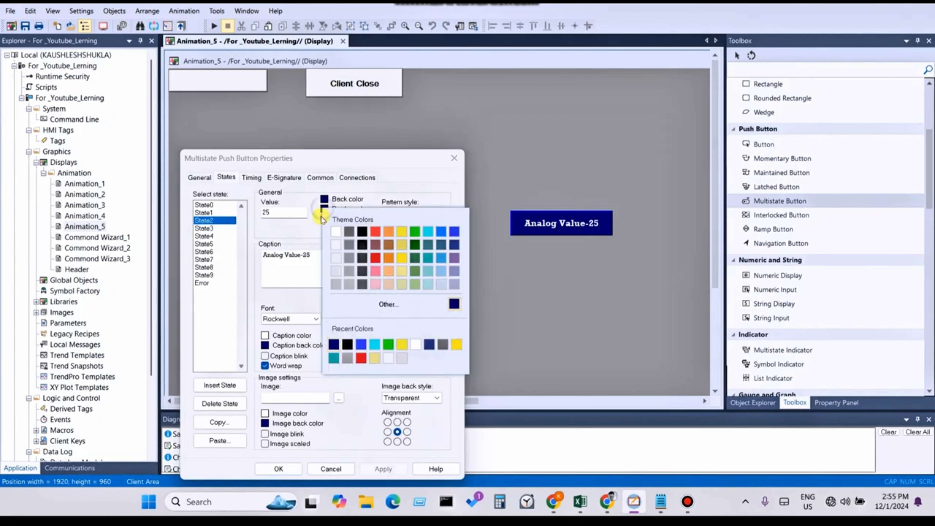
{"action": "left_click", "coordinate": [361, 237]}
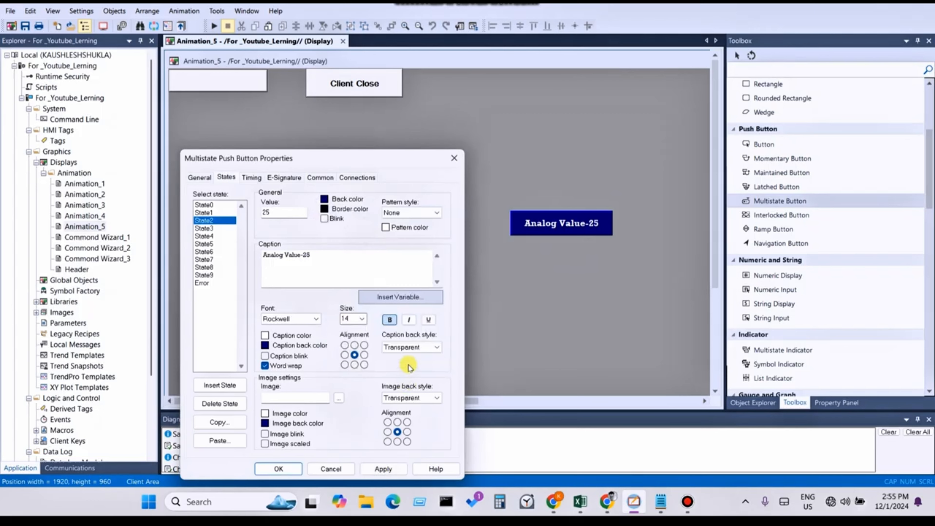
{"action": "left_click", "coordinate": [383, 468]}
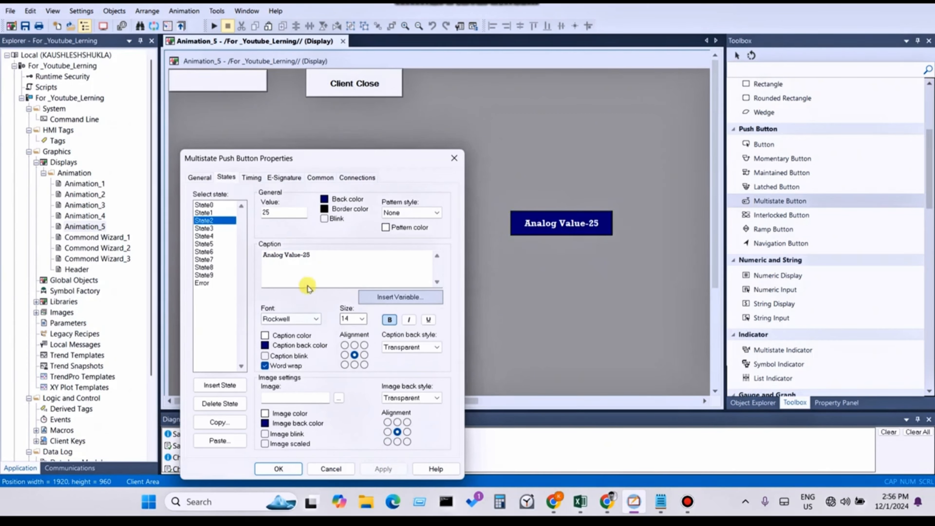
- Set State3's value to 30 and its caption to "Analog Value-30", and apply both
{"action": "left_click", "coordinate": [205, 228]}
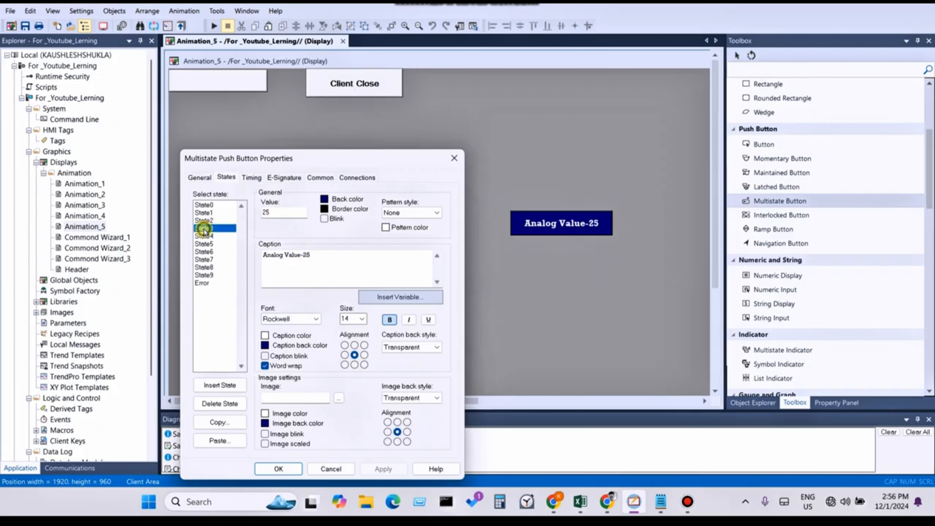
{"action": "left_click", "coordinate": [280, 215]}
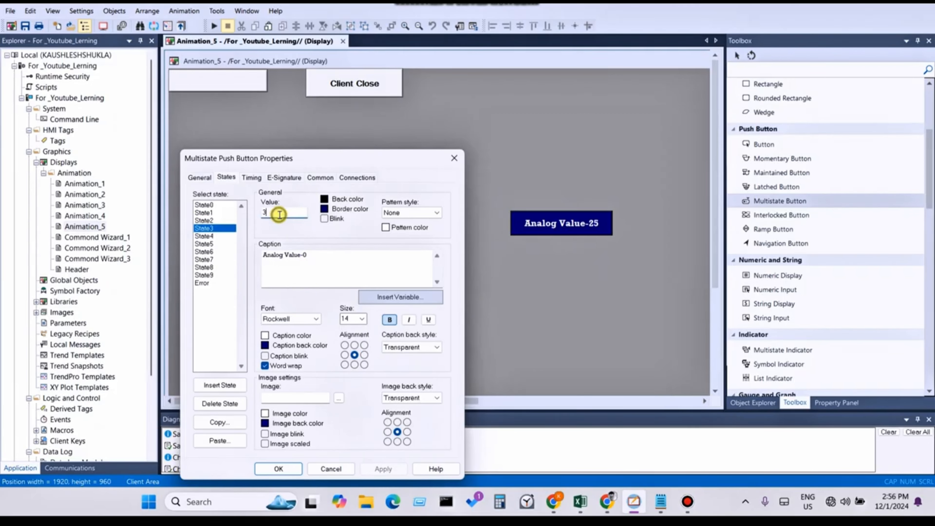
{"action": "key", "text": "BackSpace"}
{"action": "type", "text": "30"}
{"action": "left_click", "coordinate": [383, 470]}
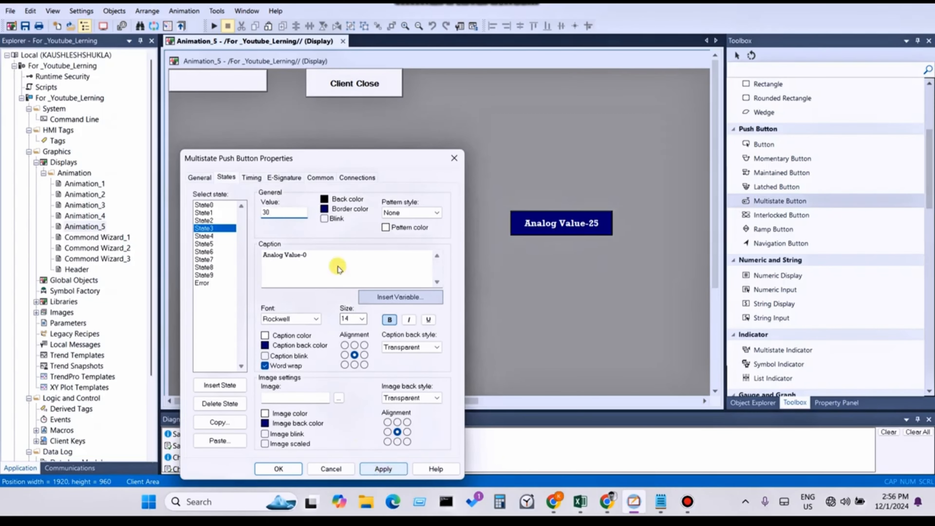
{"action": "left_click", "coordinate": [337, 268]}
{"action": "key", "text": "BackSpace"}
{"action": "type", "text": "3"}
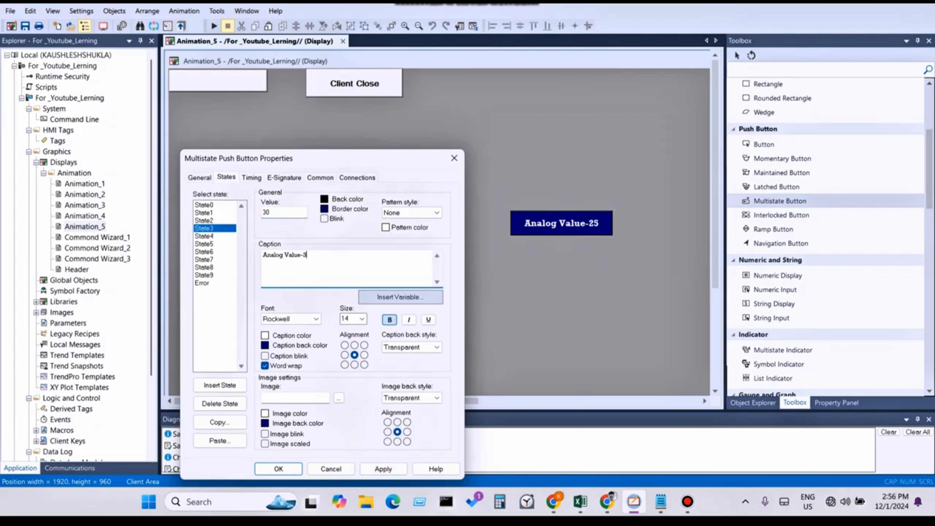
{"action": "type", "text": "0"}
{"action": "left_click", "coordinate": [379, 469]}
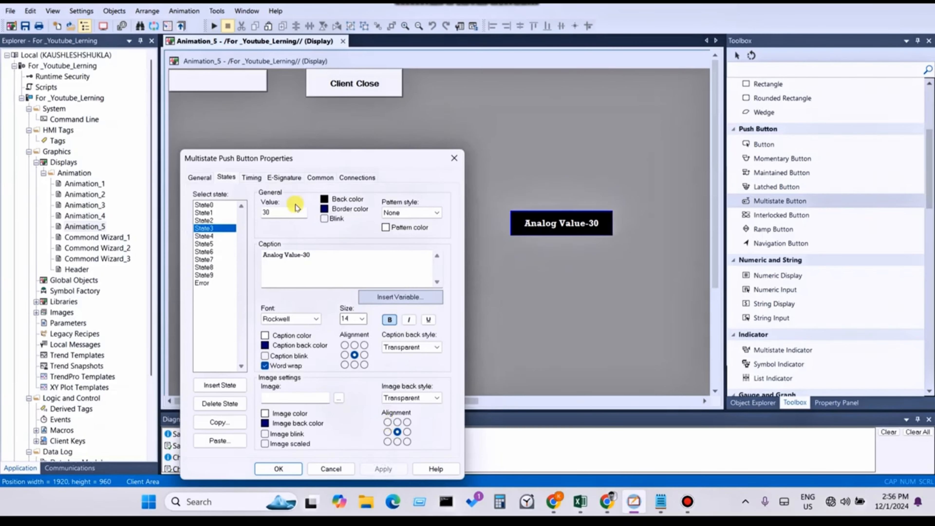
- Give State3 a near-white back color and a black caption color, and apply them
{"action": "left_click", "coordinate": [324, 200]}
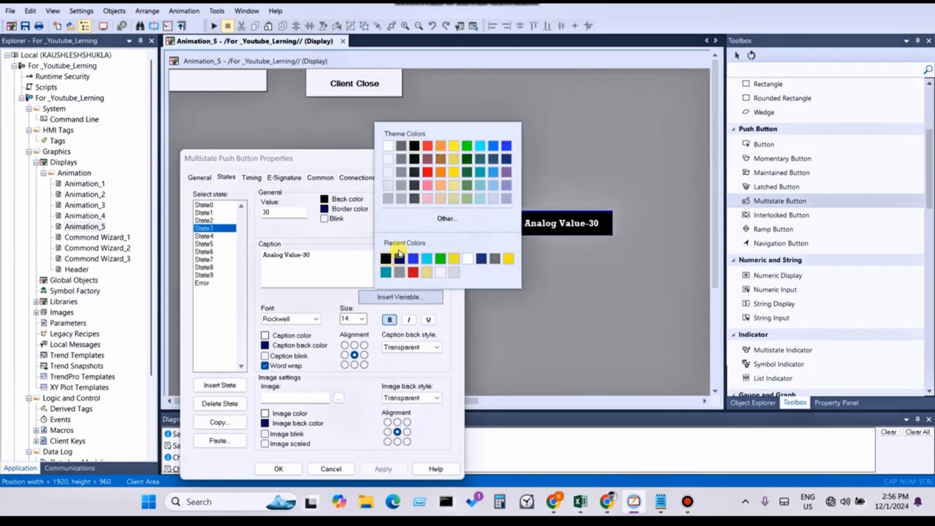
{"action": "left_click", "coordinate": [439, 274]}
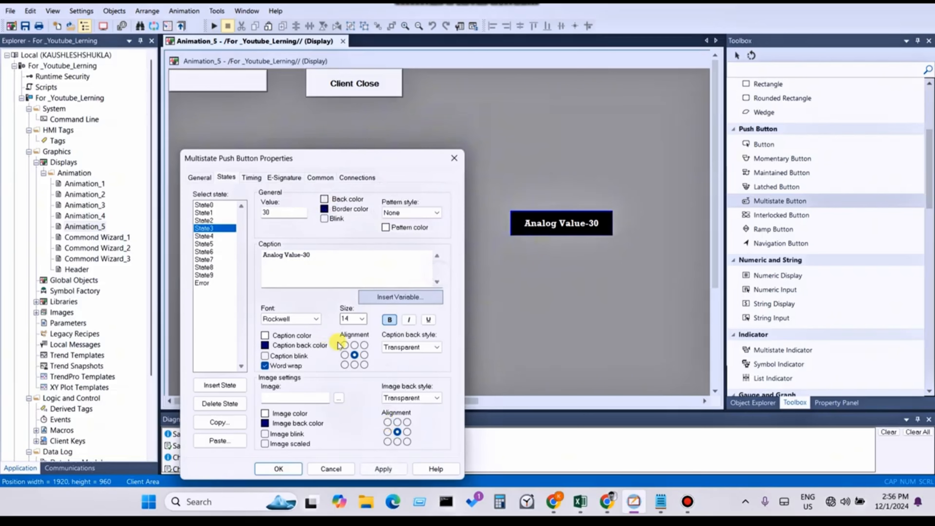
{"action": "left_click", "coordinate": [389, 468]}
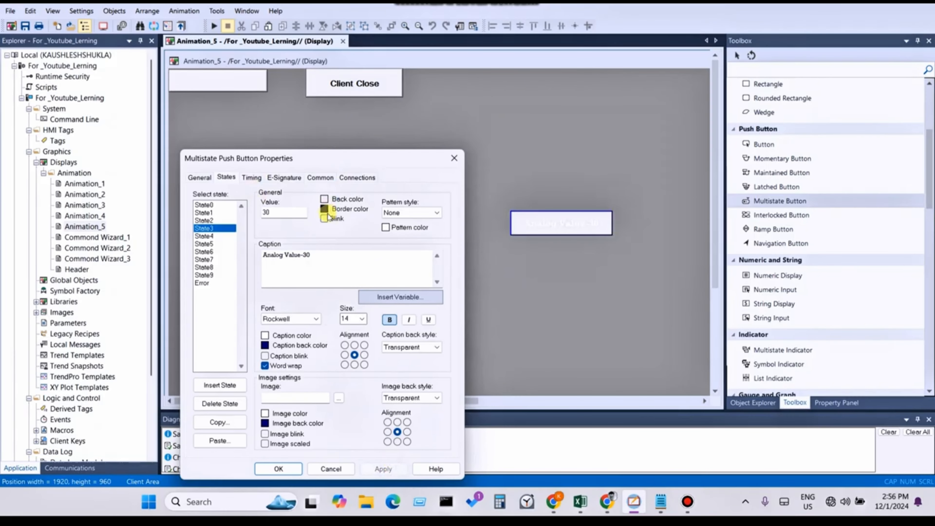
{"action": "left_click", "coordinate": [264, 336]}
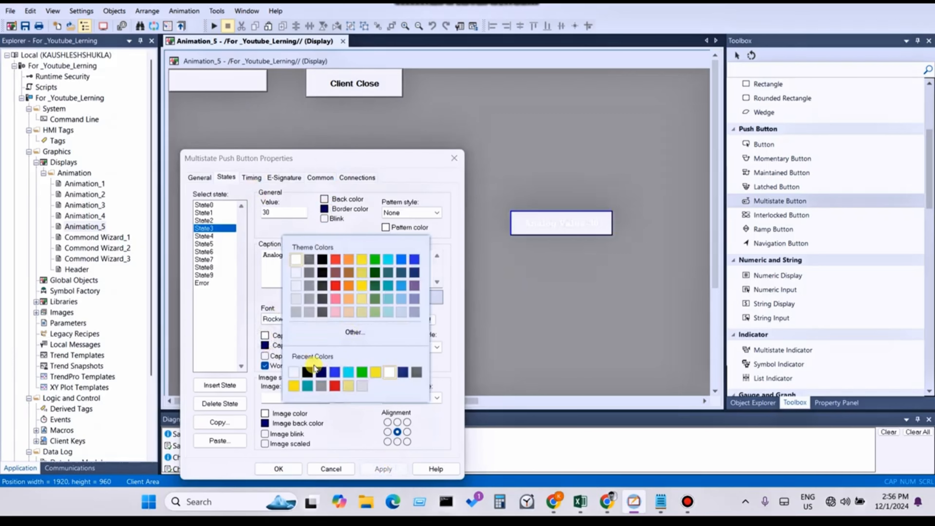
{"action": "left_click", "coordinate": [310, 371]}
{"action": "left_click", "coordinate": [384, 468]}
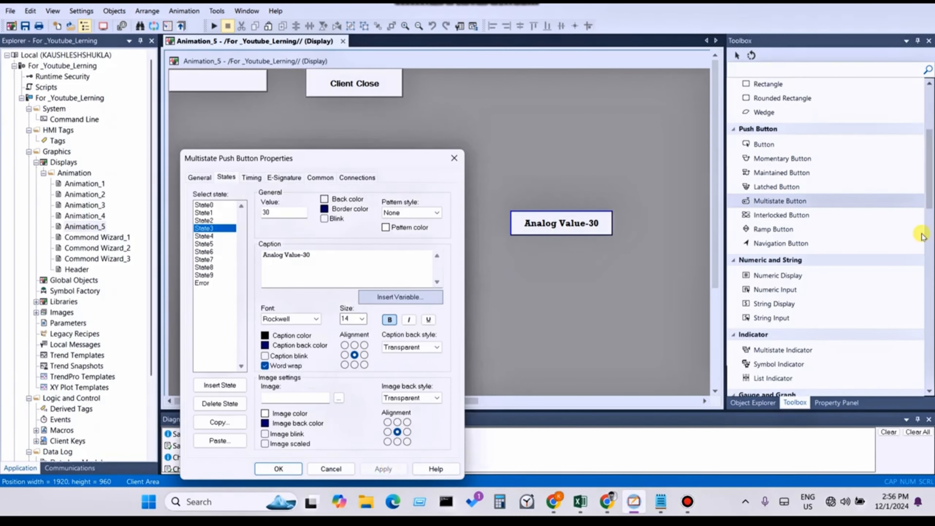
- Paste the copied state settings to all states with State4 selected
{"action": "left_click", "coordinate": [202, 236]}
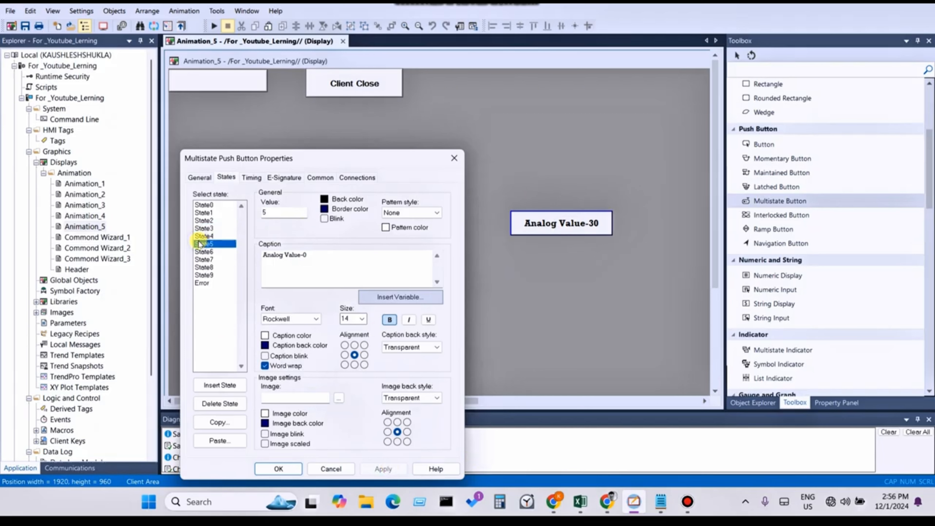
{"action": "left_click", "coordinate": [220, 441]}
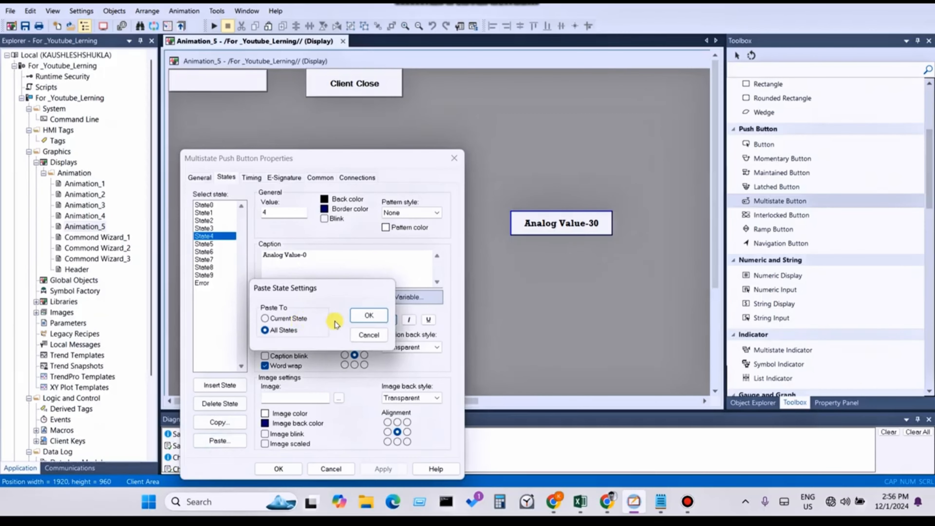
{"action": "left_click", "coordinate": [369, 315]}
- Set State4's value to 35 and its caption to "Analog Value-35", and apply both
{"action": "left_click", "coordinate": [289, 214]}
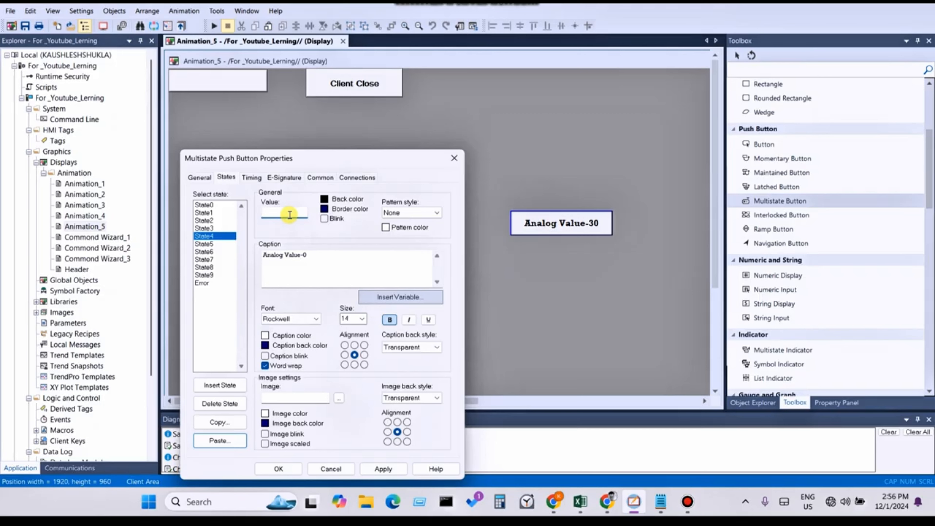
{"action": "left_click", "coordinate": [232, 229]}
{"action": "left_click", "coordinate": [235, 237]}
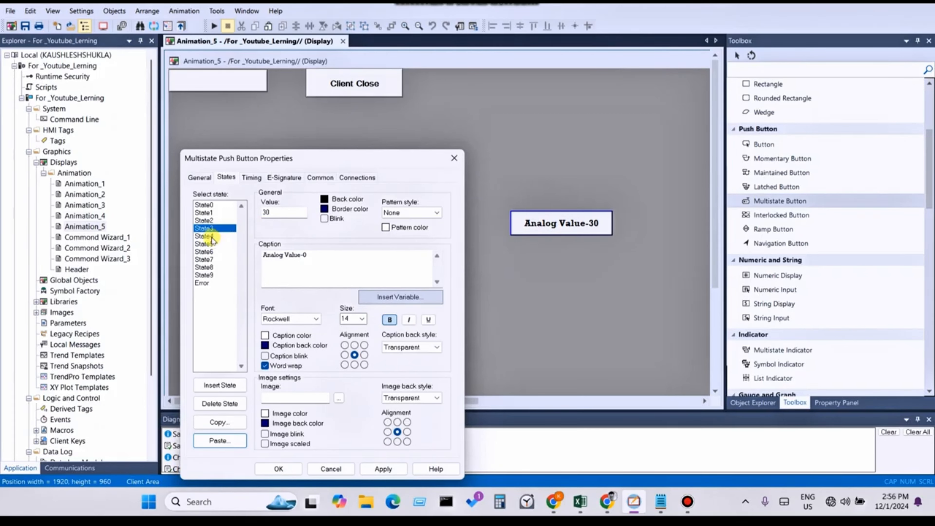
{"action": "left_click", "coordinate": [268, 214]}
{"action": "type", "text": "3"}
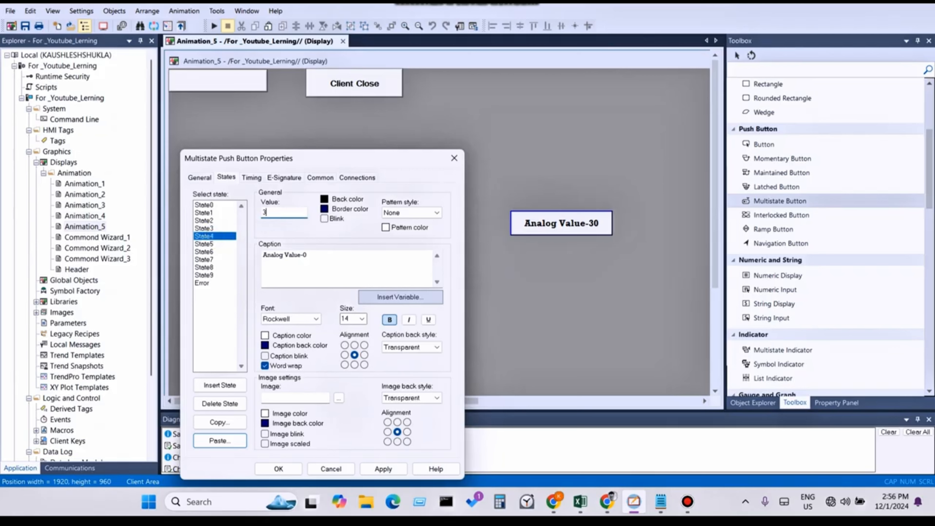
{"action": "type", "text": "5"}
{"action": "left_click", "coordinate": [383, 468]}
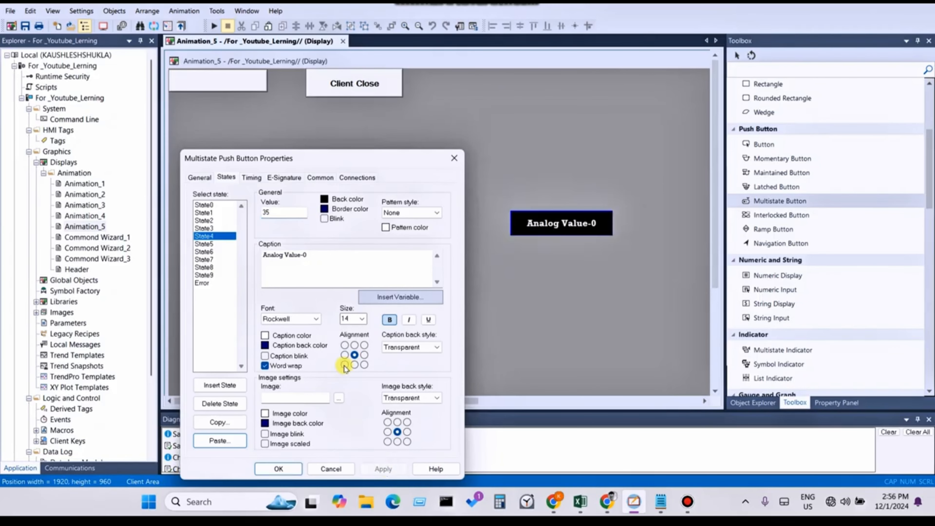
{"action": "left_click", "coordinate": [320, 265]}
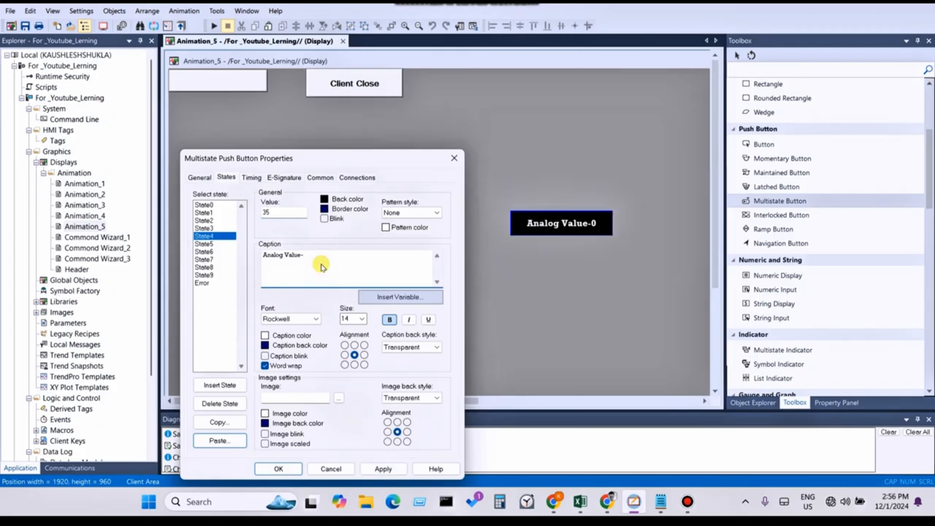
{"action": "type", "text": "35"}
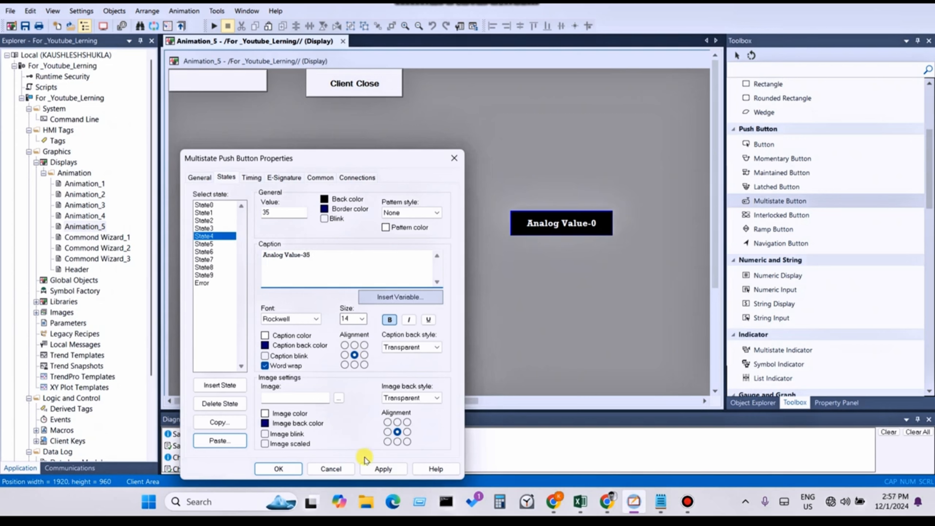
{"action": "left_click", "coordinate": [383, 468]}
- Set State5's value to 40 and its caption to "Analog Value-40", and apply both
{"action": "left_click", "coordinate": [214, 243]}
{"action": "left_click", "coordinate": [276, 214]}
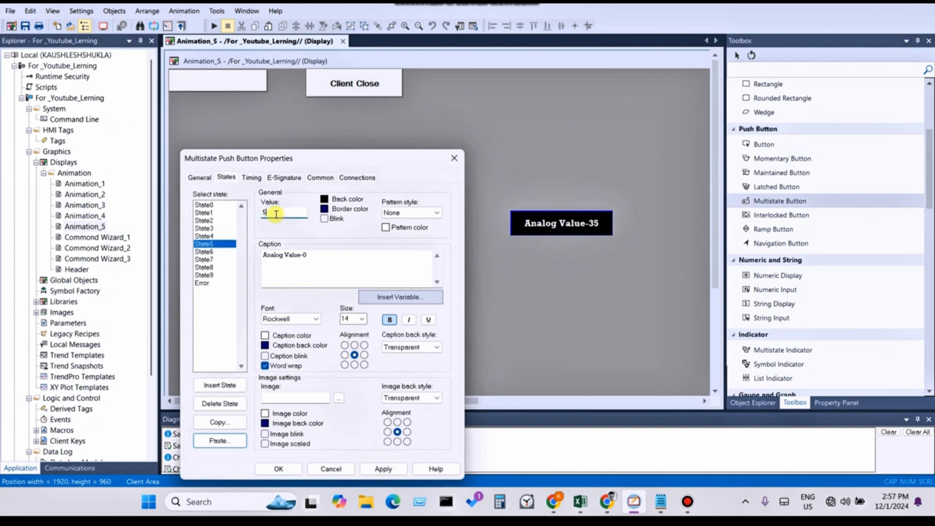
{"action": "type", "text": "40"}
{"action": "left_click", "coordinate": [379, 469]}
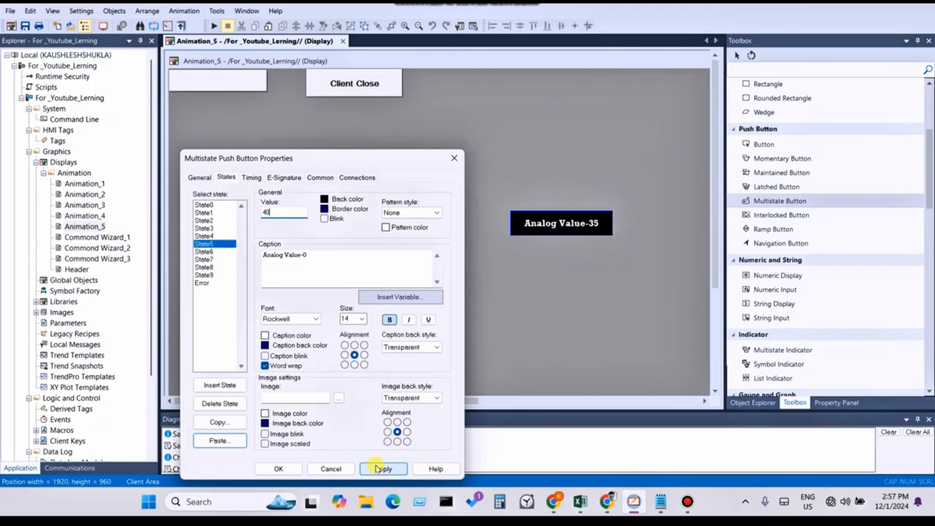
{"action": "left_click", "coordinate": [377, 468]}
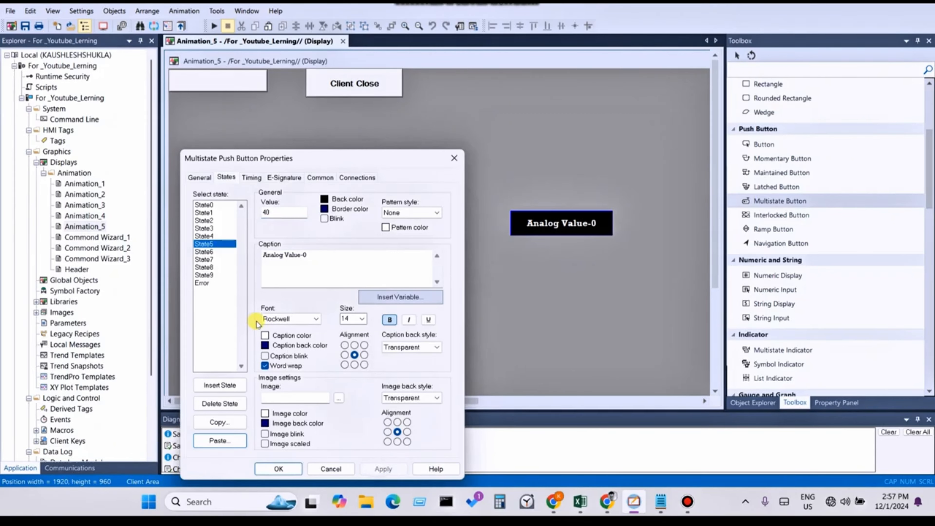
{"action": "left_click", "coordinate": [314, 260]}
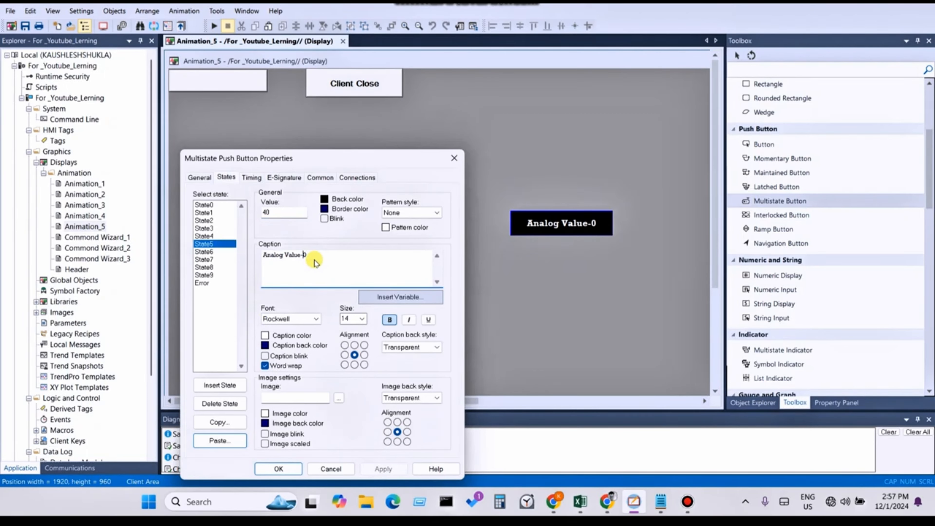
{"action": "key", "text": "BackSpace"}
{"action": "type", "text": "40"}
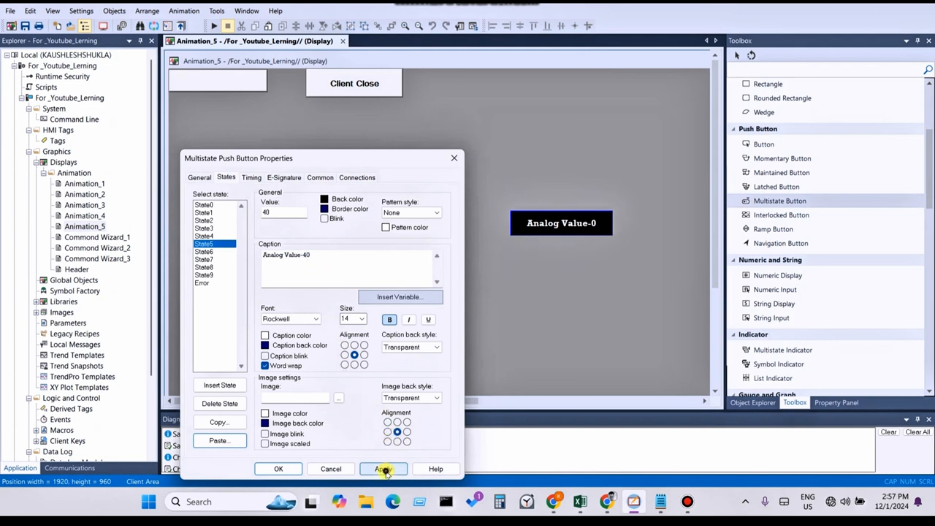
{"action": "left_click", "coordinate": [383, 468]}
- Paste the copied state settings to all states again with State6 selected
{"action": "left_click", "coordinate": [214, 251]}
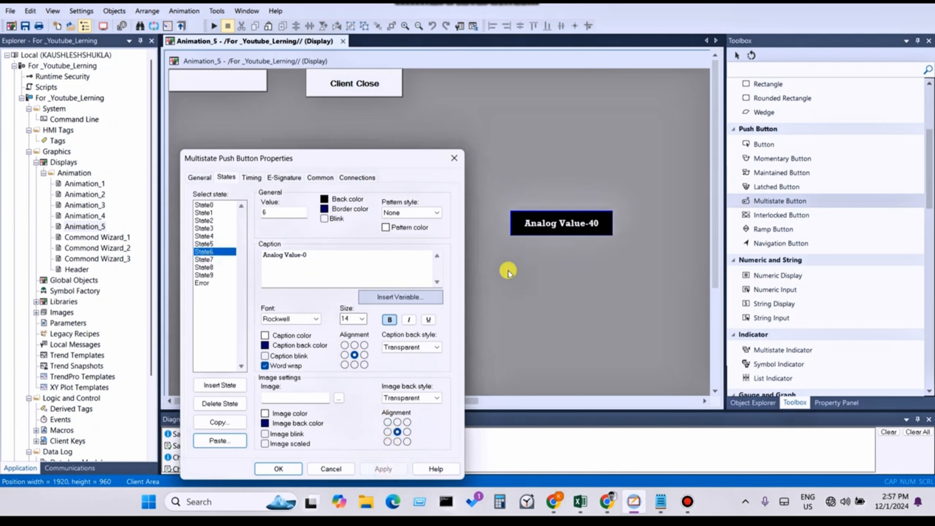
{"action": "left_click", "coordinate": [219, 440]}
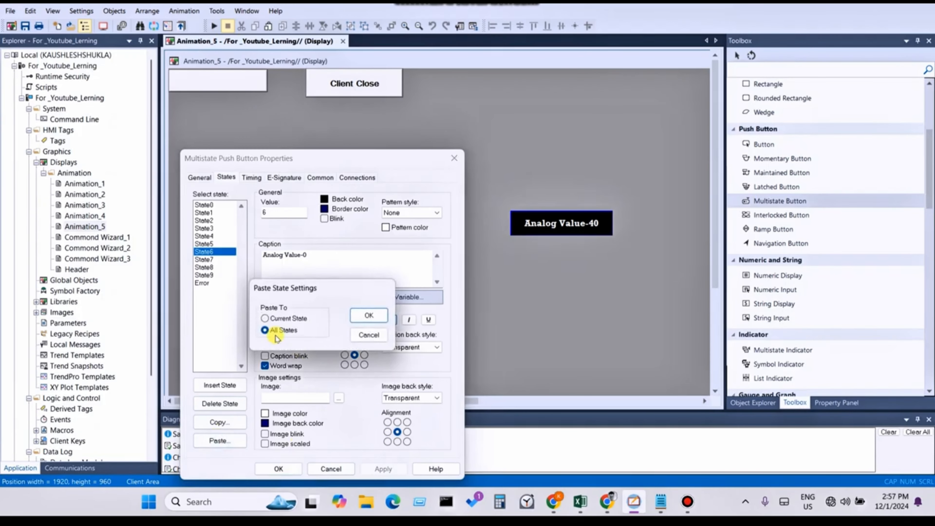
{"action": "left_click", "coordinate": [368, 315]}
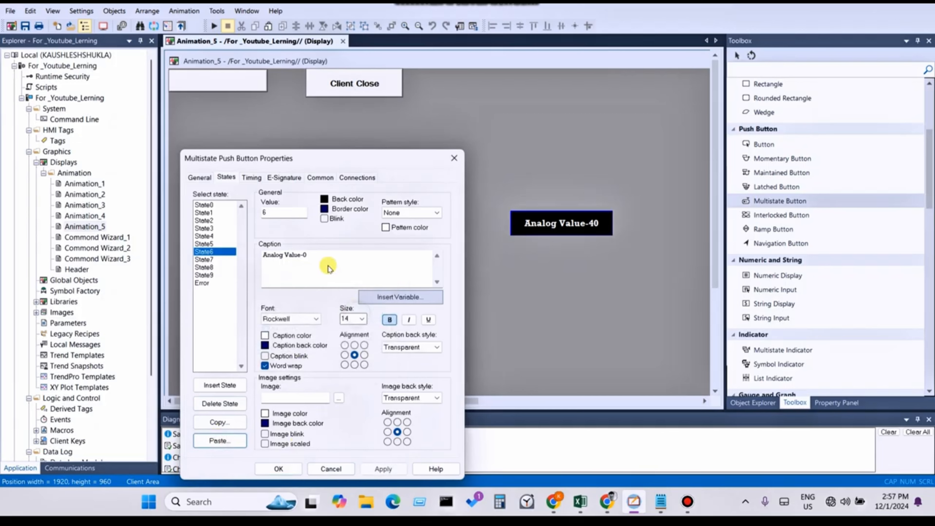
- Set State6's value to 45 and its caption to "Analog Value-45", and apply both
{"action": "left_click", "coordinate": [284, 211]}
{"action": "type", "text": "45"}
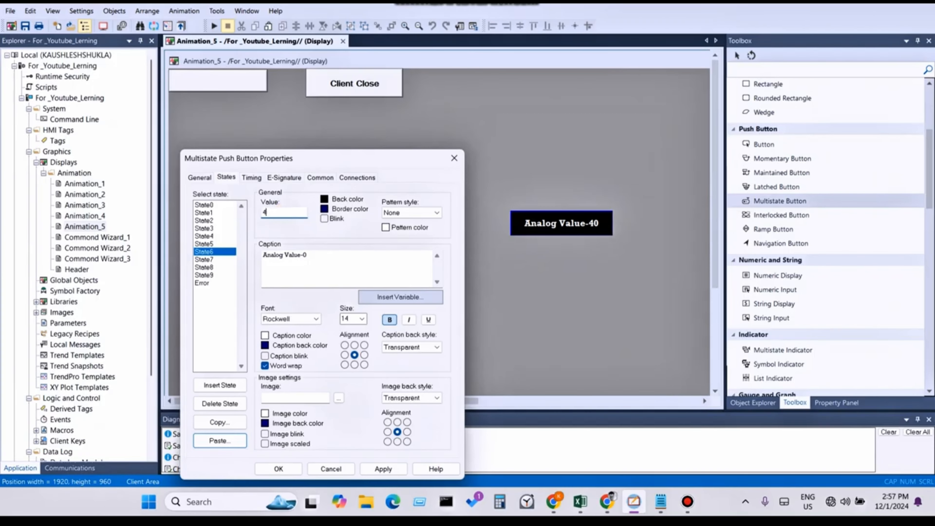
{"action": "left_click", "coordinate": [309, 259]}
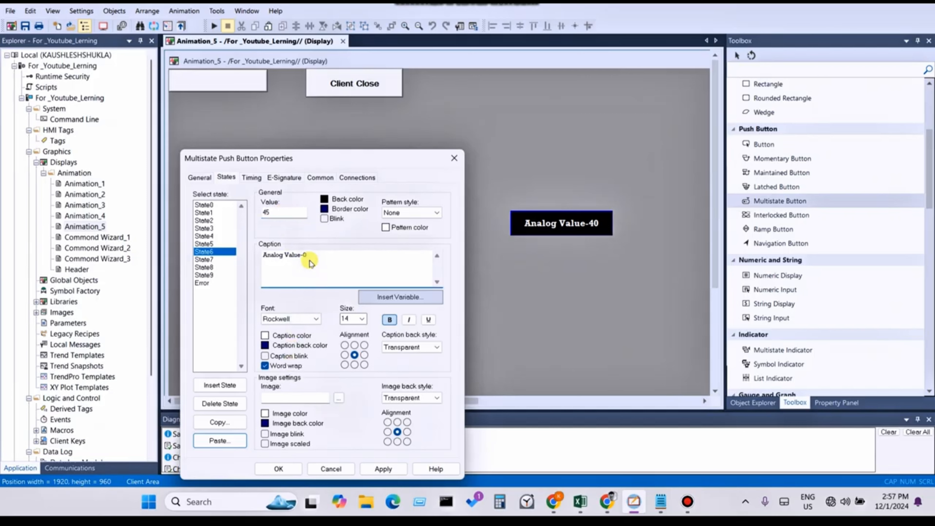
{"action": "type", "text": "45"}
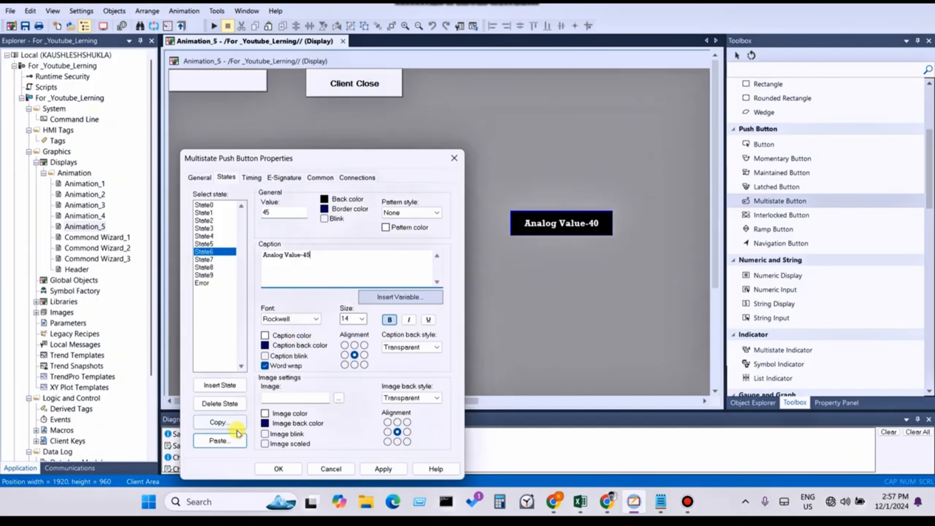
{"action": "left_click", "coordinate": [384, 468]}
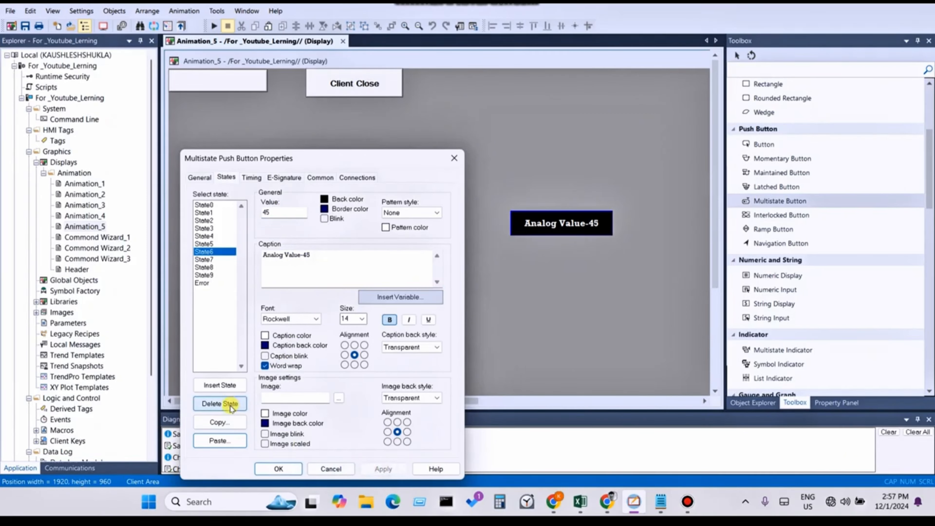
- Set State7's value to 50, replace the trailing 0 in its caption, and apply the changes
{"action": "left_click", "coordinate": [203, 260]}
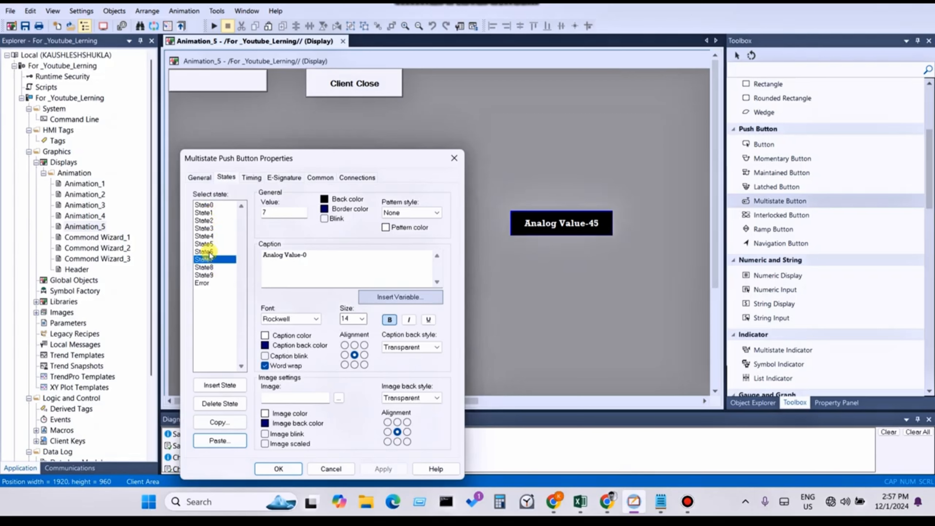
{"action": "left_click", "coordinate": [206, 252]}
{"action": "left_click", "coordinate": [209, 260]}
{"action": "left_click", "coordinate": [267, 213]}
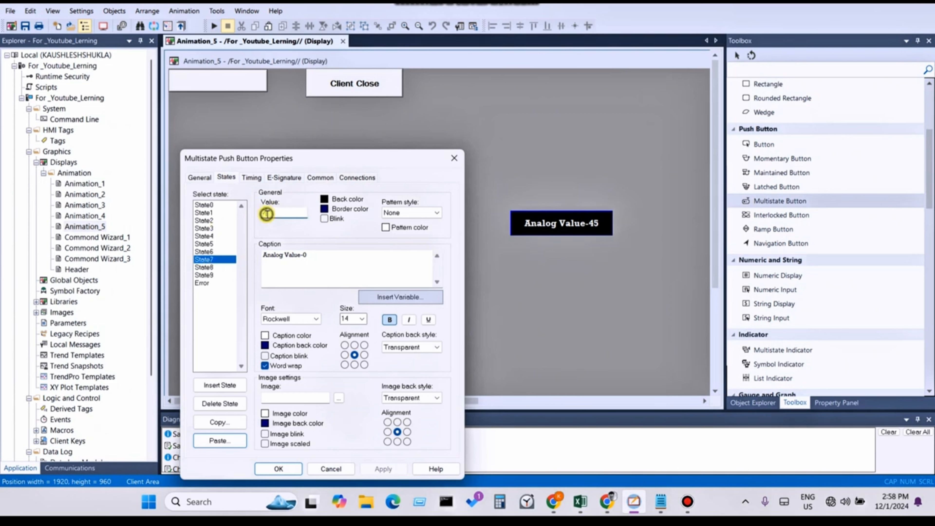
{"action": "key", "text": "BackSpace"}
{"action": "type", "text": "50"}
{"action": "left_click", "coordinate": [382, 467]}
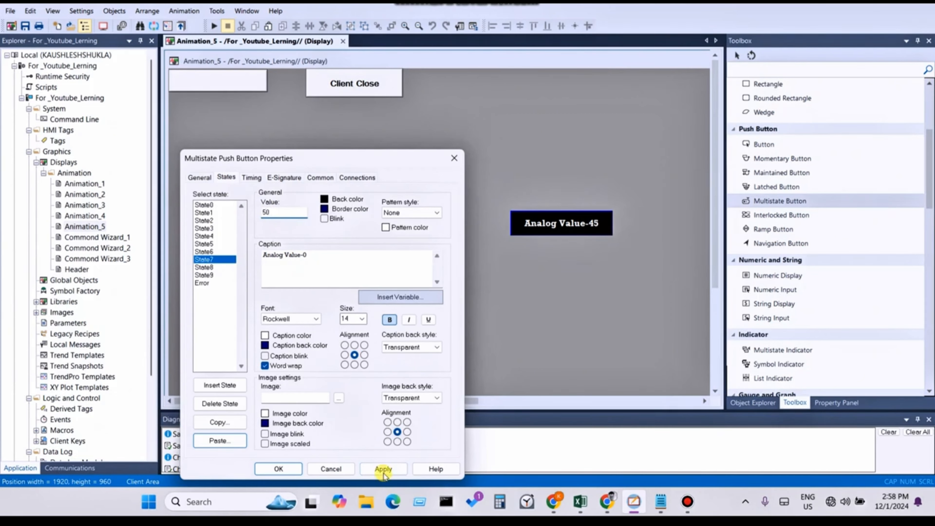
{"action": "left_click", "coordinate": [317, 254]}
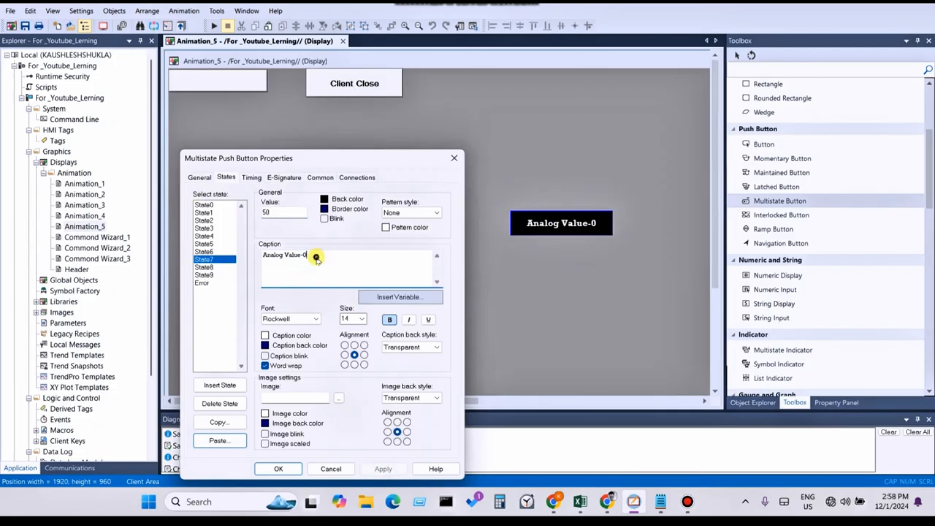
{"action": "key", "text": "BackSpace"}
{"action": "left_click", "coordinate": [383, 468]}
- Set State9's value to 60 and its caption to "Analog Value-60", and apply both
{"action": "left_click", "coordinate": [214, 274]}
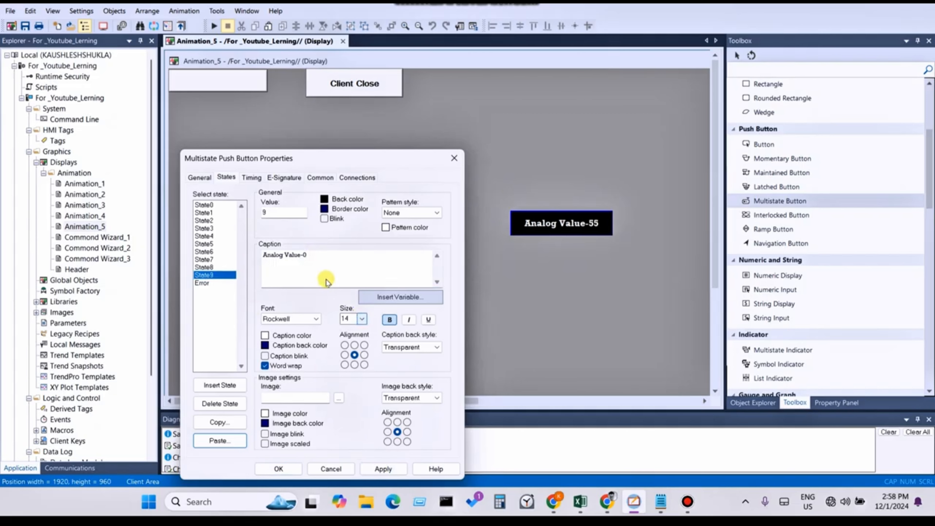
{"action": "left_click", "coordinate": [317, 259]}
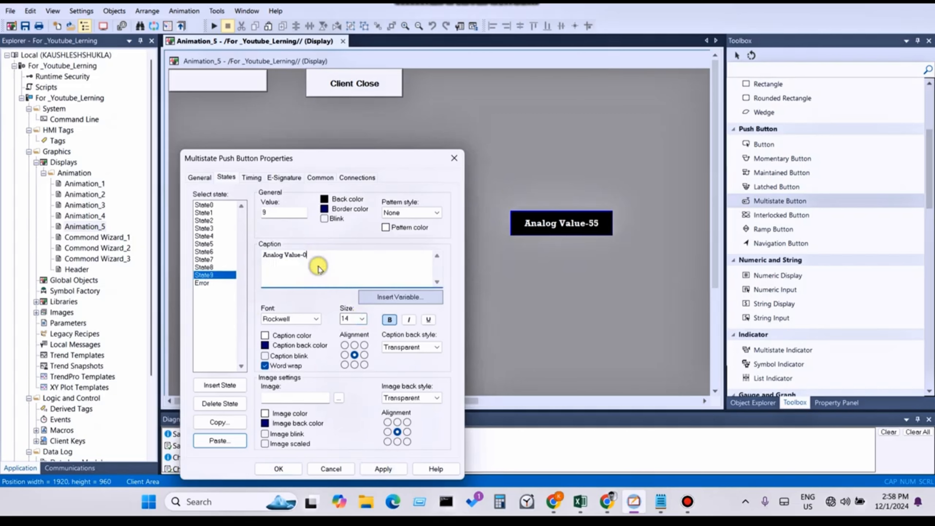
{"action": "left_click", "coordinate": [285, 216]}
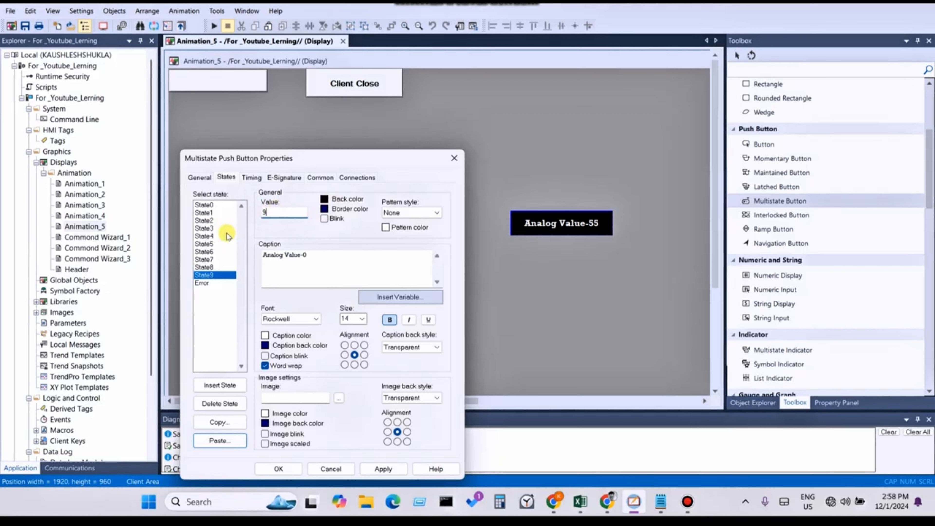
{"action": "key", "text": "BackSpace"}
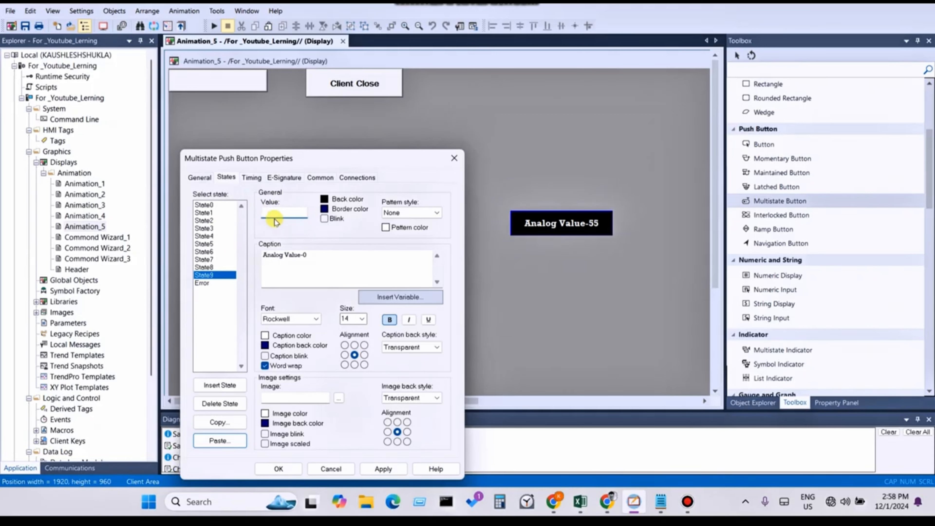
{"action": "type", "text": "60"}
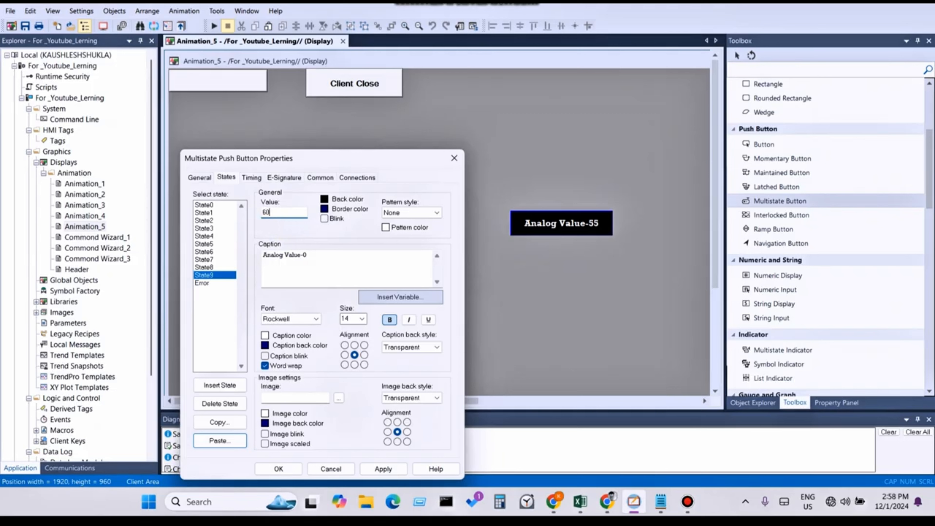
{"action": "left_click", "coordinate": [314, 262]}
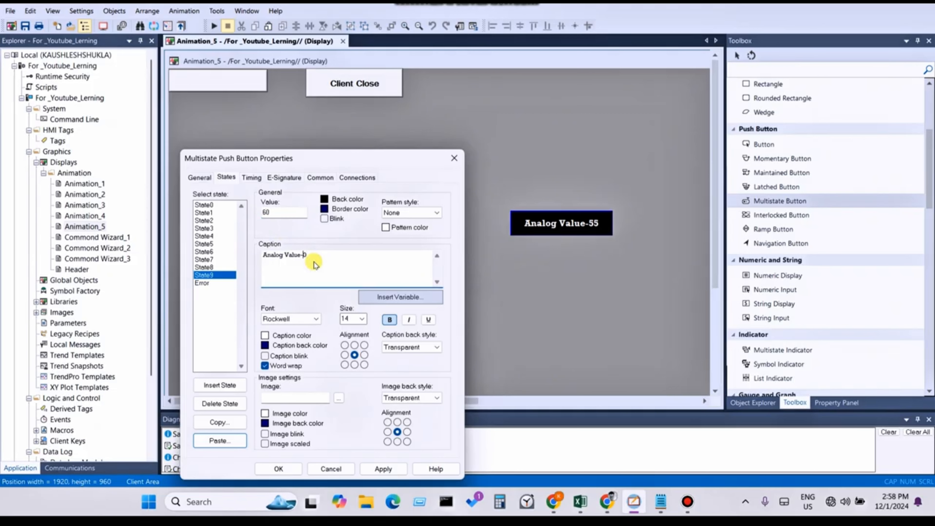
{"action": "type", "text": "6"}
{"action": "type", "text": "7"}
{"action": "type", "text": "6"}
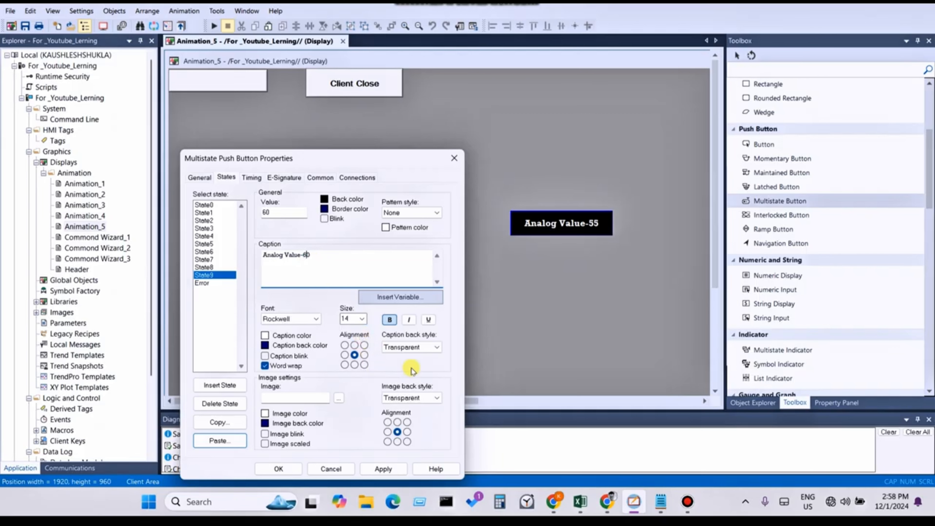
{"action": "left_click", "coordinate": [391, 469]}
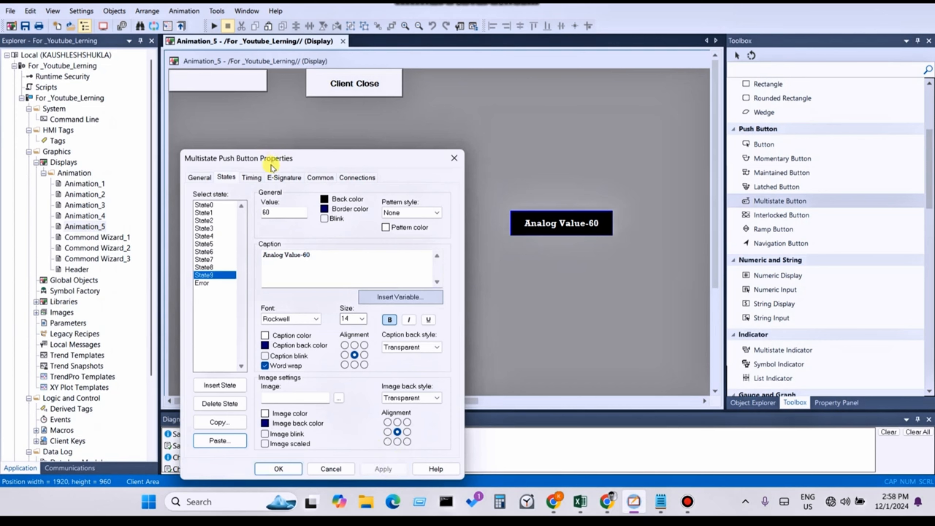
- Examine the multistate push button's auto repeat timing and E-Signature settings
{"action": "left_click", "coordinate": [253, 180]}
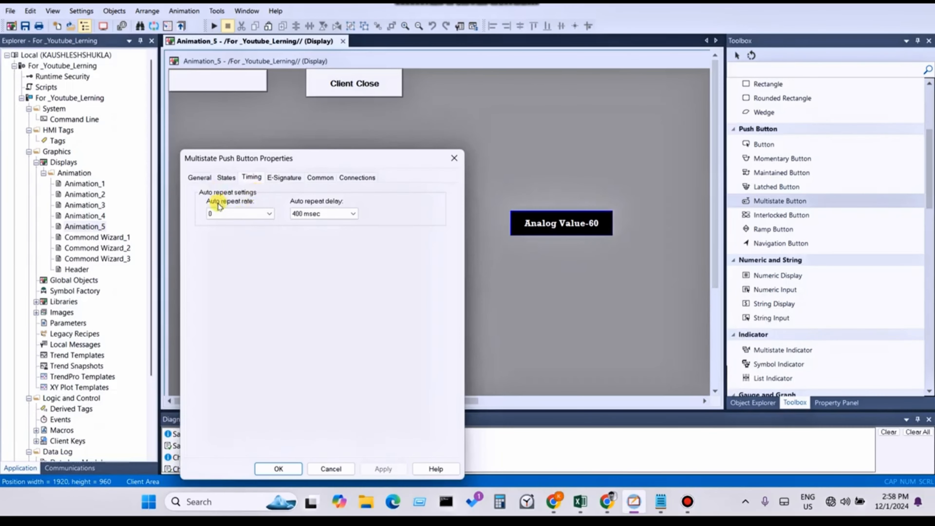
{"action": "left_click", "coordinate": [282, 178]}
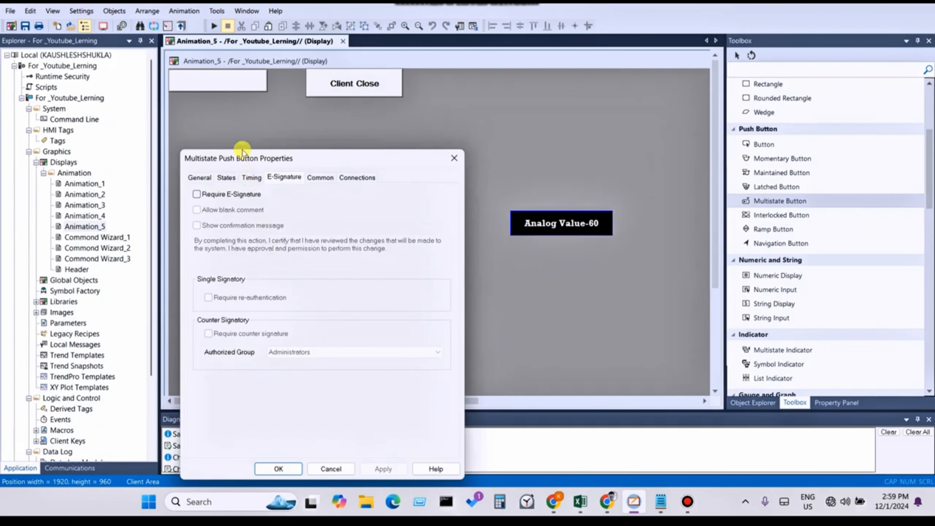
{"action": "left_click_drag", "start_coordinate": [240, 156], "coordinate": [250, 159]}
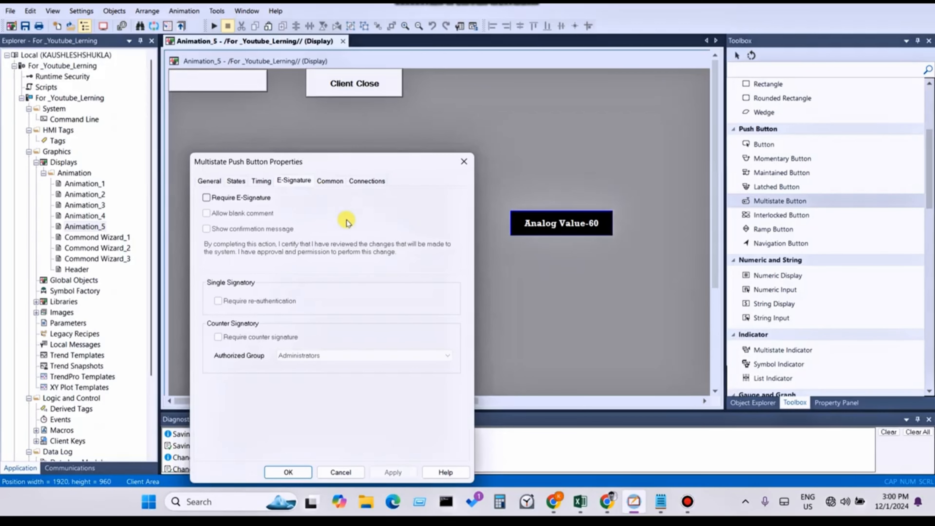
- Connect the multistate push button's Value to the tag Alalog_5 and accept the properties
{"action": "left_click", "coordinate": [373, 181]}
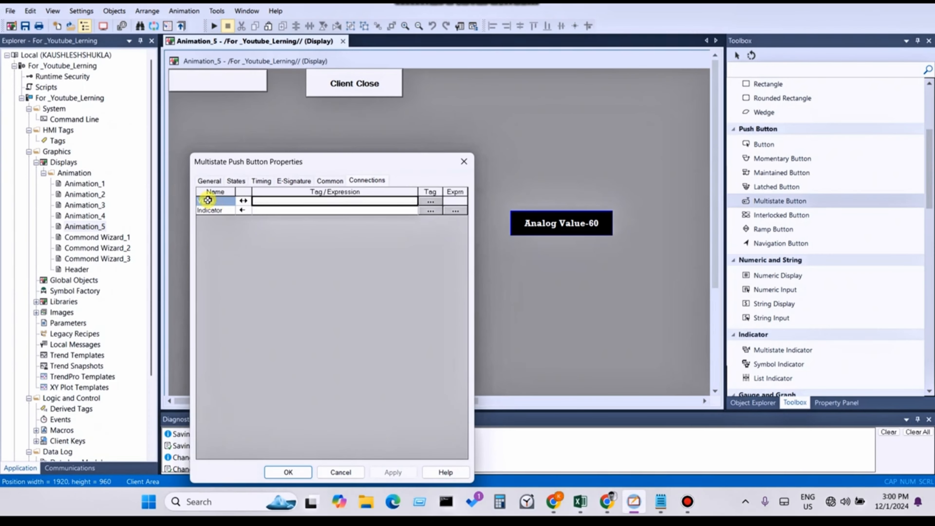
{"action": "left_click", "coordinate": [431, 201]}
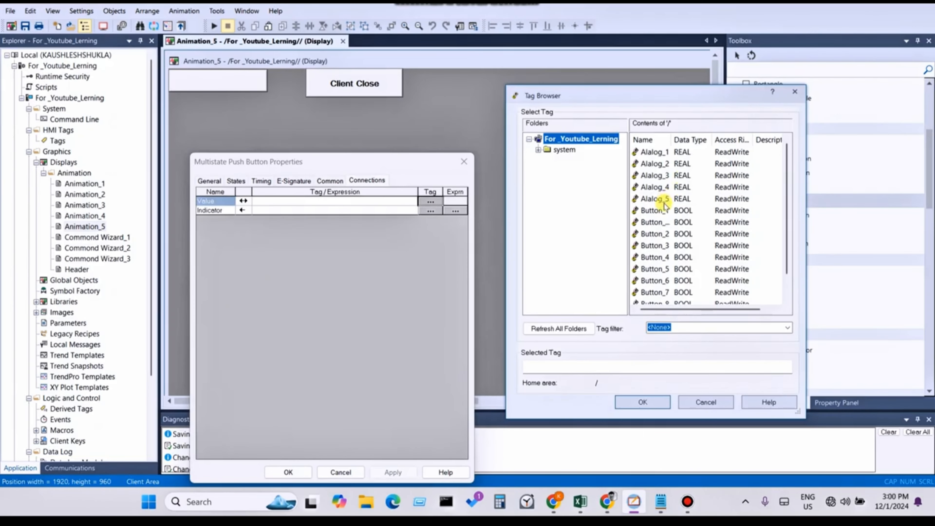
{"action": "left_click", "coordinate": [651, 187]}
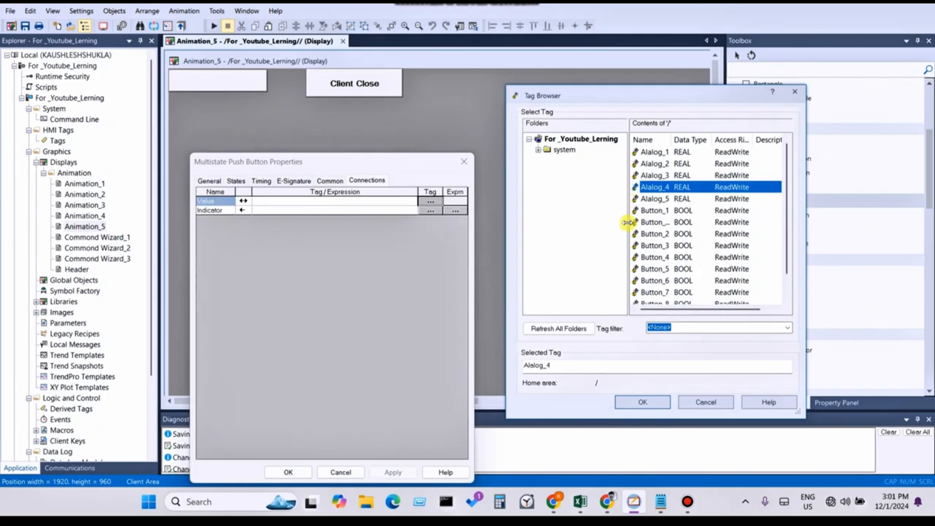
{"action": "left_click_drag", "start_coordinate": [628, 226], "coordinate": [618, 229]}
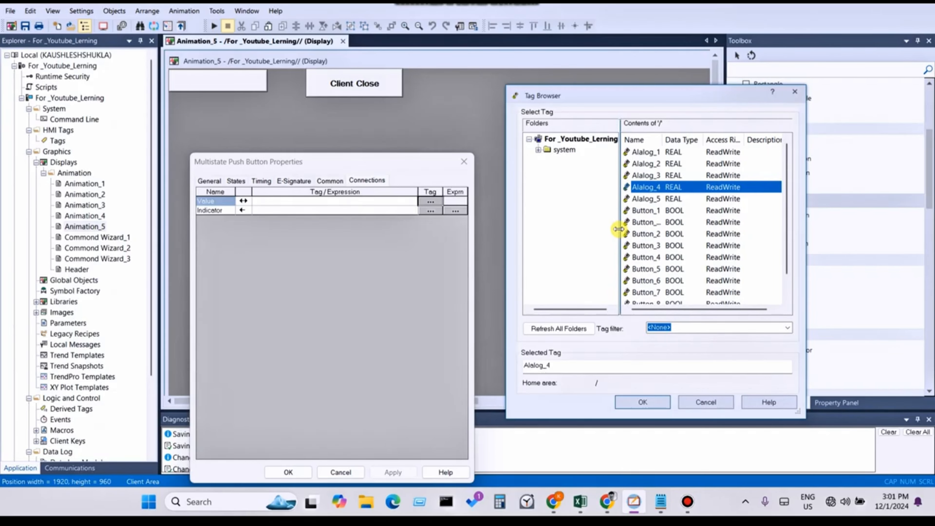
{"action": "left_click", "coordinate": [645, 199]}
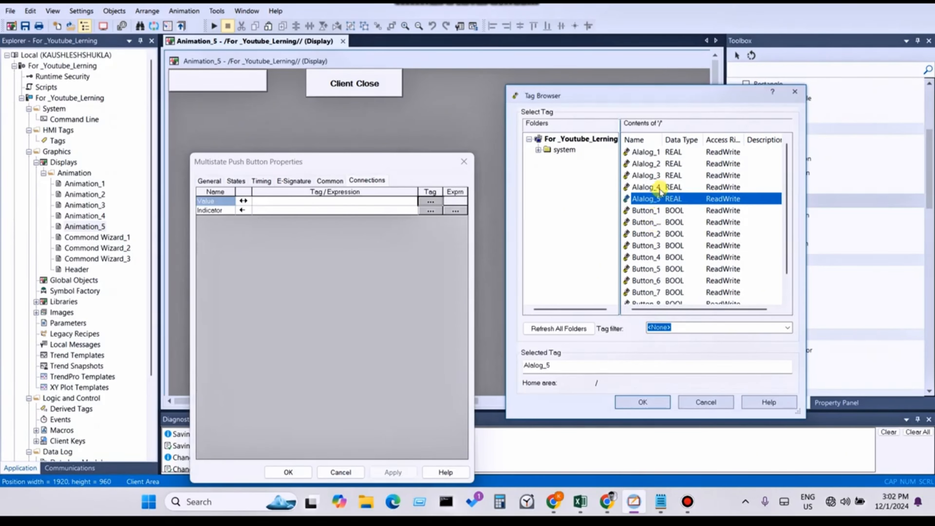
{"action": "left_click", "coordinate": [642, 402]}
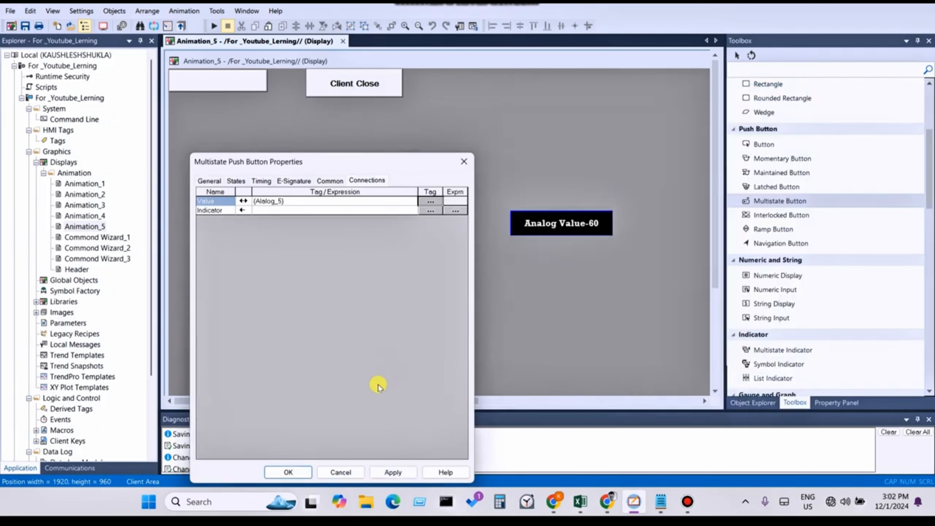
{"action": "left_click", "coordinate": [288, 472]}
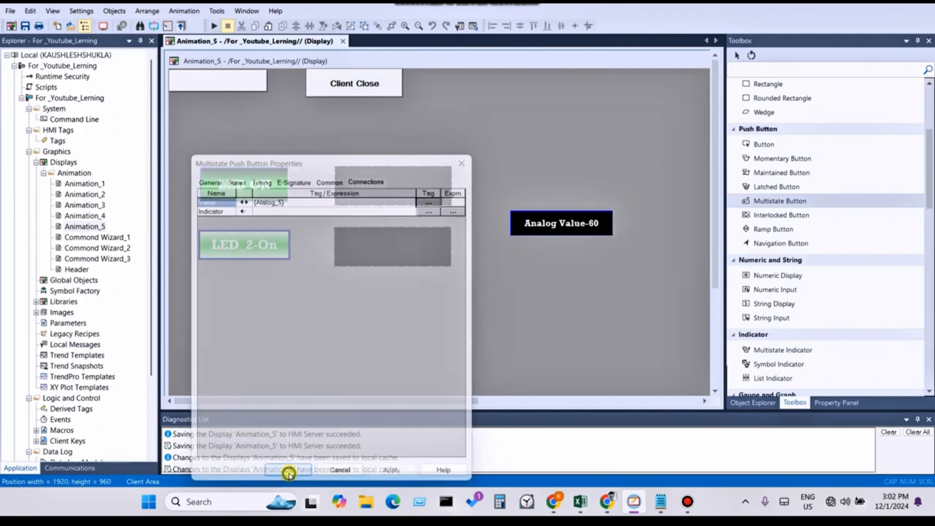
- Move the multistate push button beside the upper black box, to about X 627, Y 209
{"action": "left_click", "coordinate": [534, 226]}
{"action": "left_click_drag", "start_coordinate": [534, 226], "coordinate": [500, 187]}
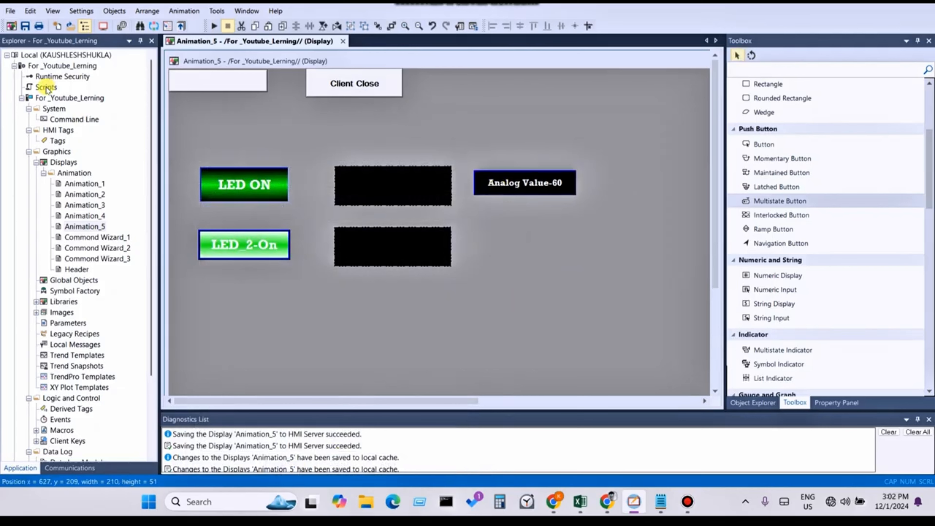
{"action": "left_click", "coordinate": [508, 192]}
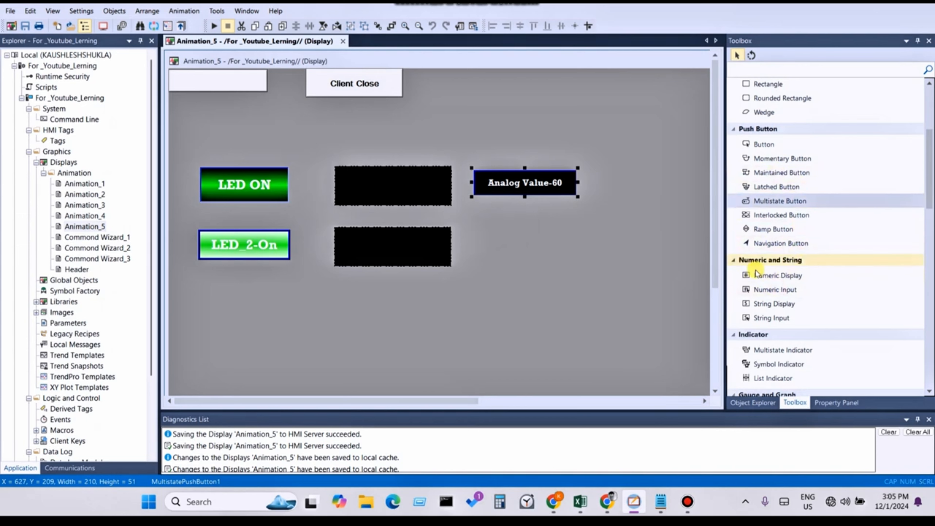
- Draw a multistate indicator just to the right of the Analog Value-60 button and open its properties
{"action": "scroll", "coordinate": [929, 184], "scroll_direction": "down", "scroll_amount": 3}
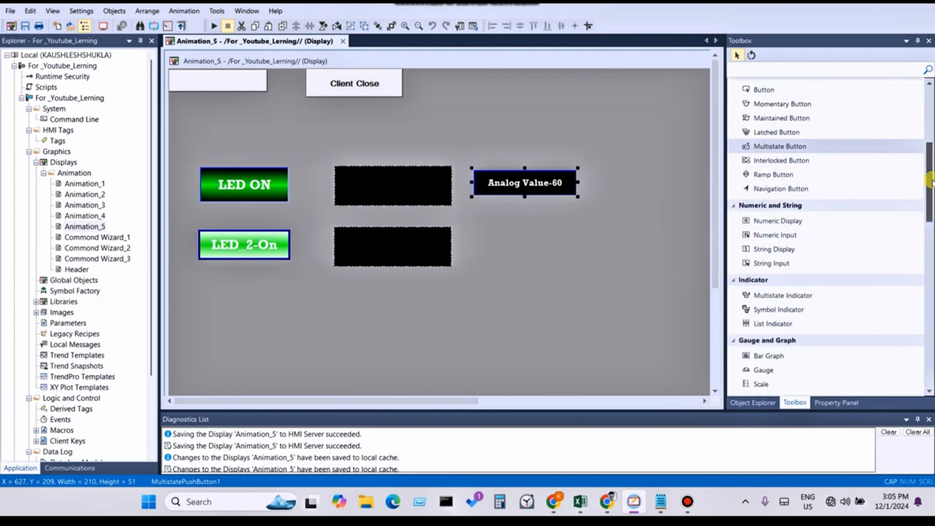
{"action": "left_click", "coordinate": [768, 296]}
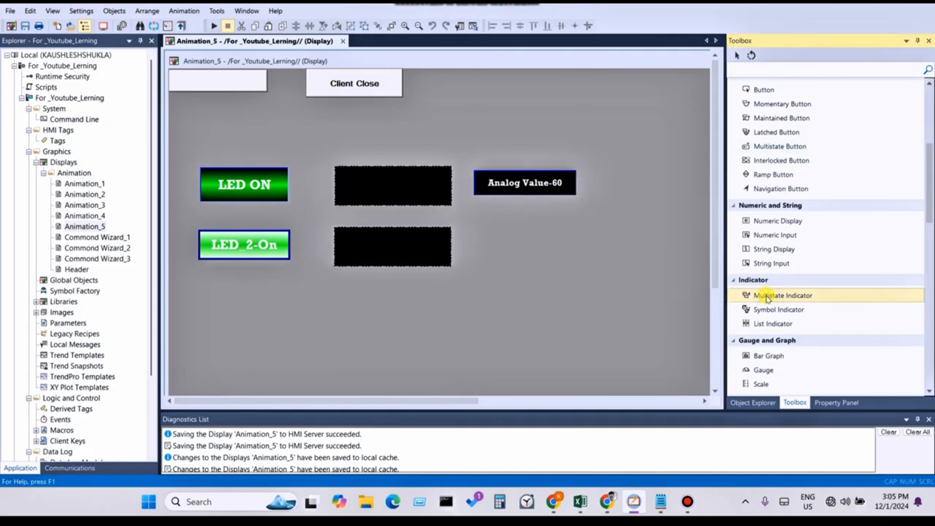
{"action": "left_click", "coordinate": [761, 297]}
{"action": "left_click_drag", "start_coordinate": [588, 170], "coordinate": [696, 201]}
{"action": "double_click", "coordinate": [649, 183]}
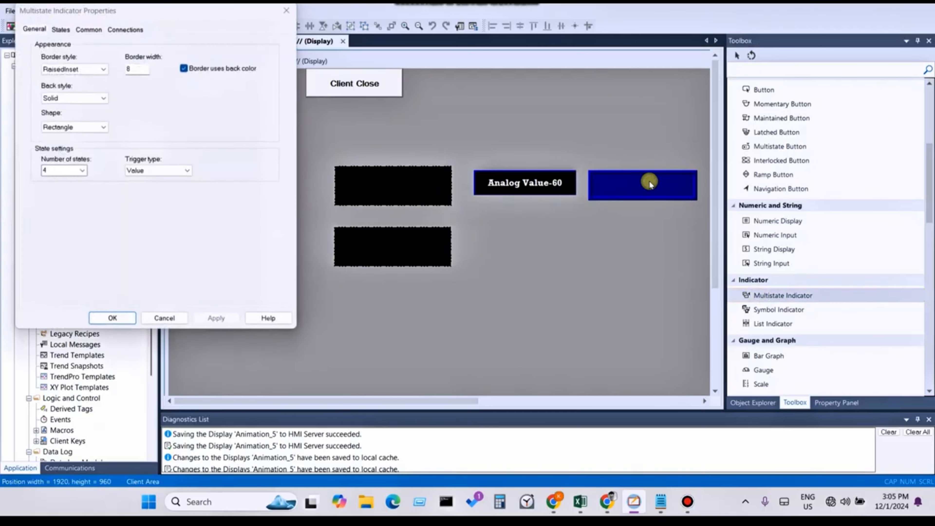
{"action": "left_click_drag", "start_coordinate": [91, 20], "coordinate": [366, 141]}
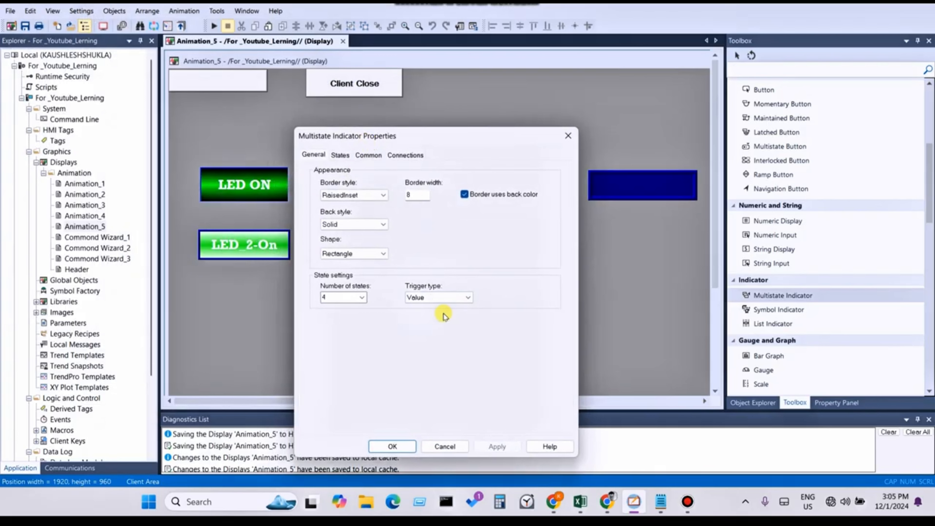
- Set the multistate indicator's border style to Raised
{"action": "left_click", "coordinate": [359, 195]}
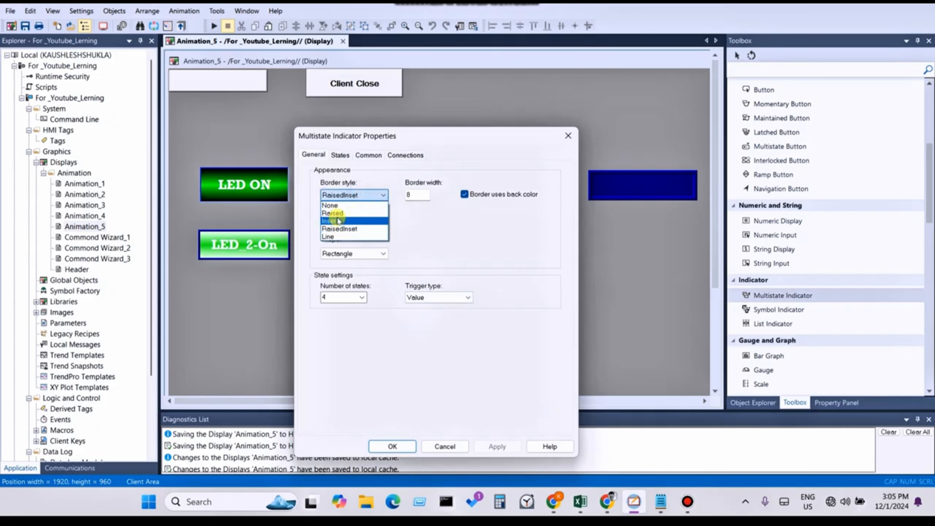
{"action": "left_click", "coordinate": [344, 230]}
{"action": "left_click", "coordinate": [507, 448]}
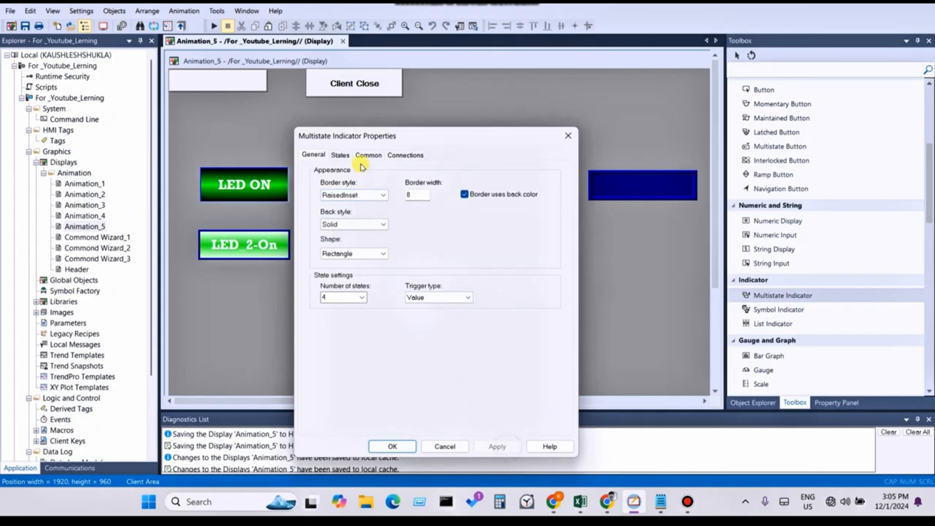
{"action": "left_click", "coordinate": [353, 194]}
{"action": "left_click", "coordinate": [346, 214]}
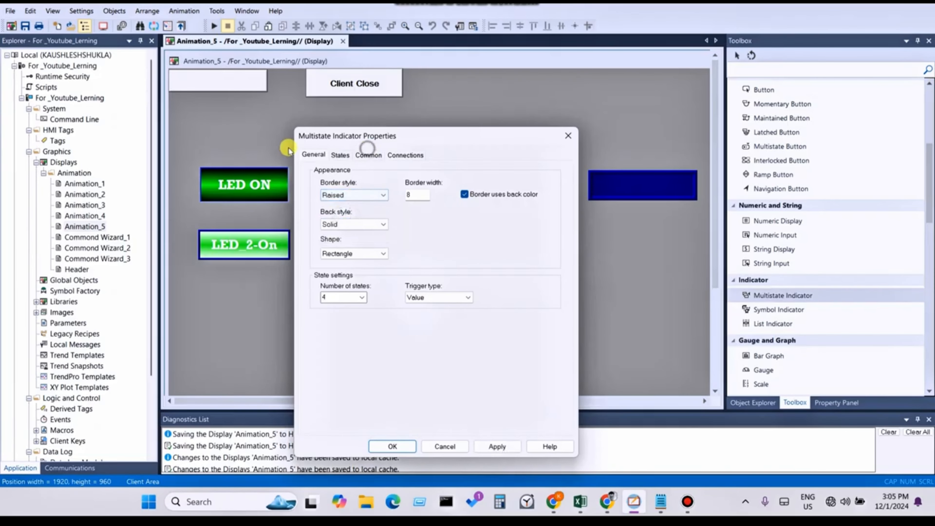
- Set the indicator's border width to 1, stop its border from using the back color, and apply
{"action": "left_click", "coordinate": [414, 195]}
{"action": "key", "text": "BackSpace"}
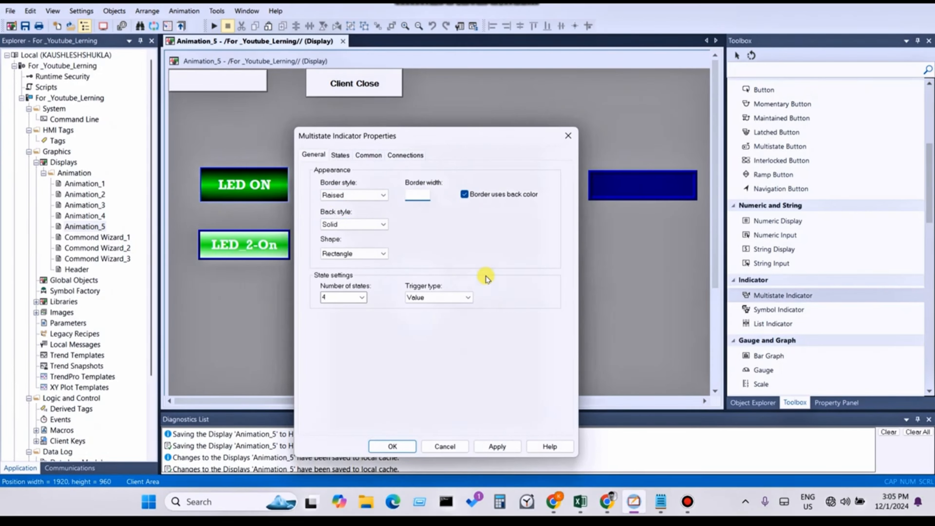
{"action": "type", "text": "1"}
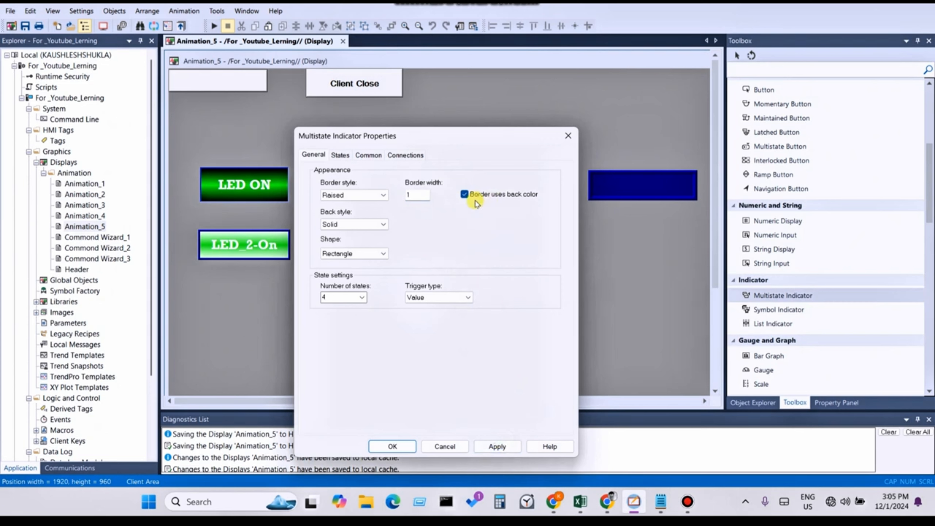
{"action": "left_click", "coordinate": [464, 194]}
{"action": "left_click", "coordinate": [493, 446]}
{"action": "left_click_drag", "start_coordinate": [388, 140], "coordinate": [200, 126]}
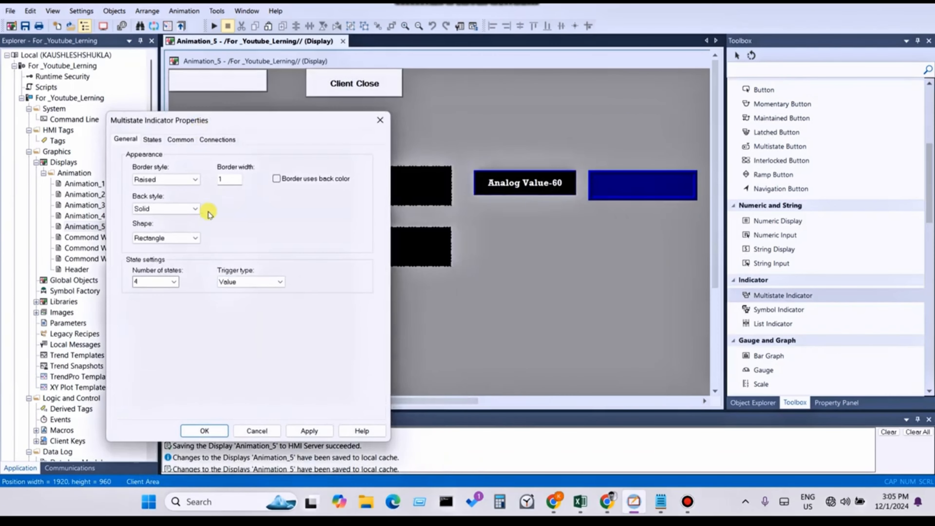
{"action": "left_click", "coordinate": [166, 209]}
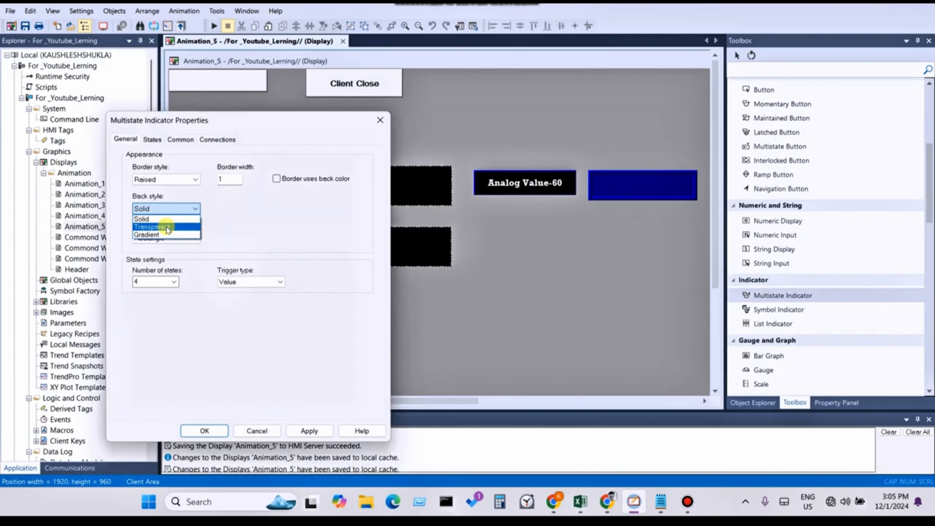
{"action": "left_click", "coordinate": [156, 240]}
{"action": "left_click", "coordinate": [192, 239]}
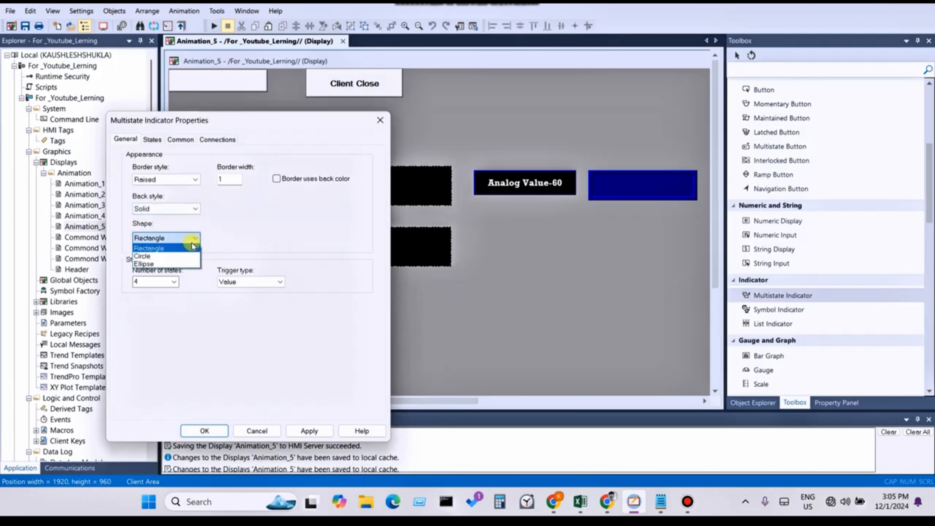
{"action": "left_click", "coordinate": [266, 237]}
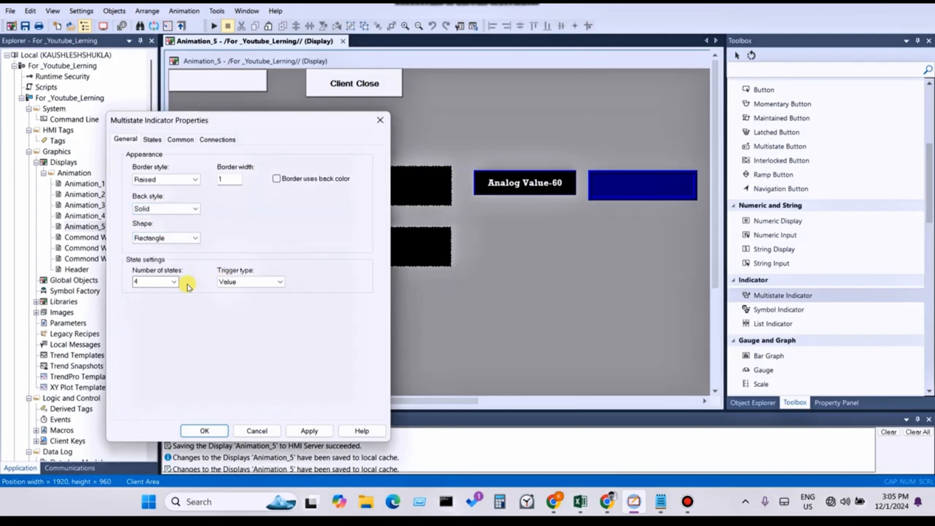
- Set the indicator's number of states to 10 and apply the change
{"action": "left_click", "coordinate": [174, 281]}
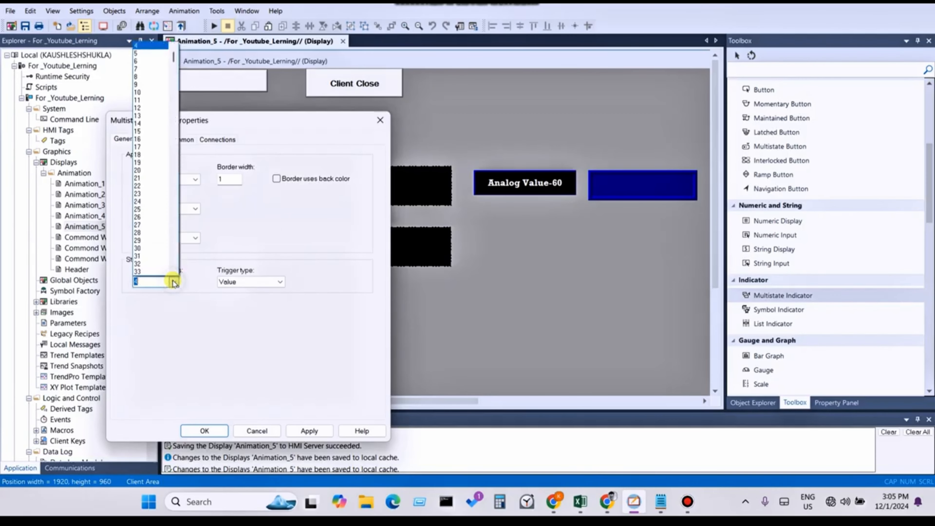
{"action": "scroll", "coordinate": [151, 258], "scroll_direction": "down", "scroll_amount": 20}
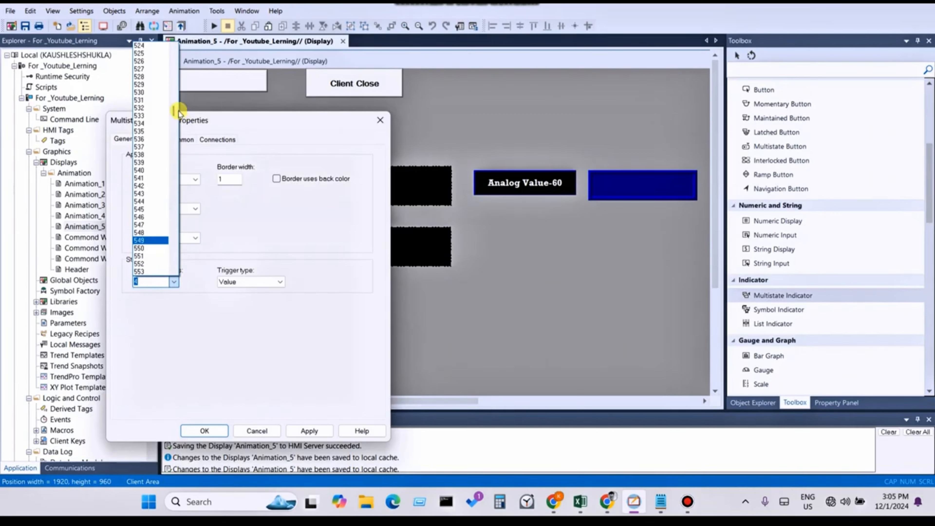
{"action": "left_click_drag", "start_coordinate": [177, 110], "coordinate": [181, 287]}
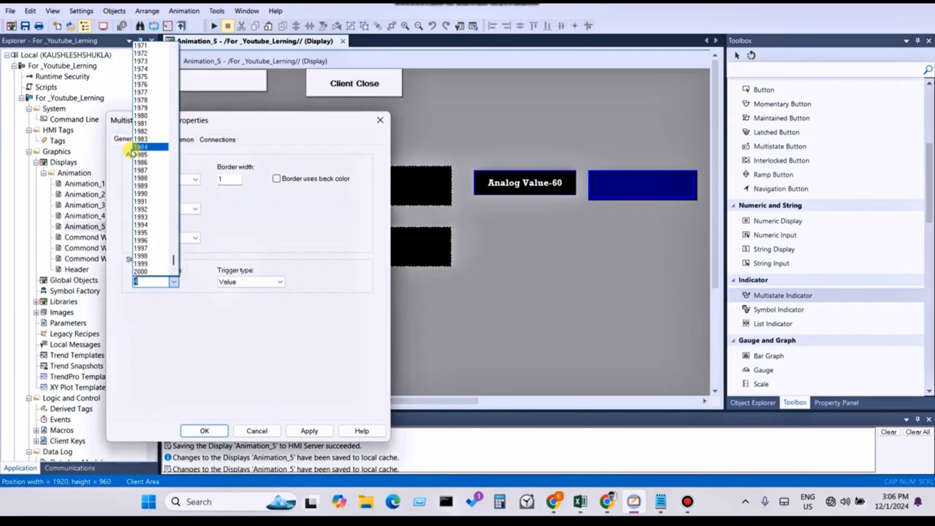
{"action": "left_click_drag", "start_coordinate": [173, 260], "coordinate": [184, 43]}
{"action": "left_click", "coordinate": [139, 108]}
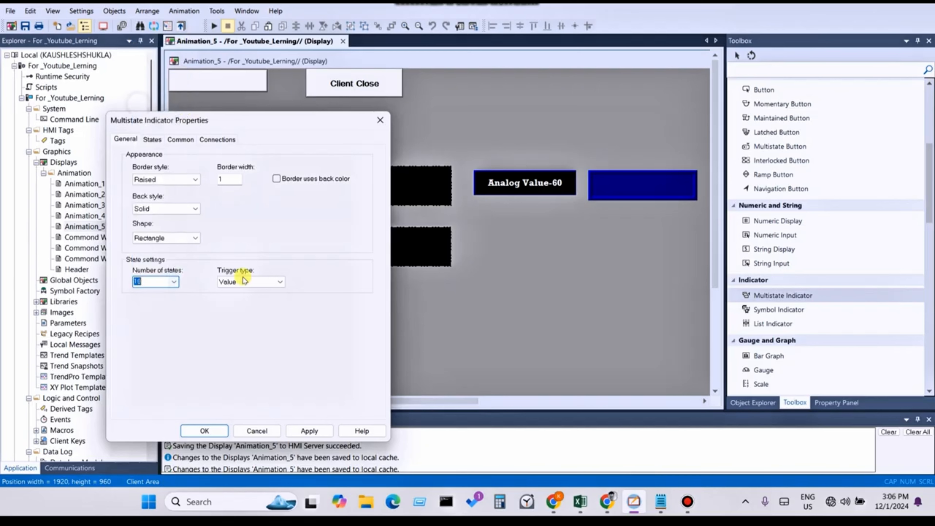
{"action": "left_click", "coordinate": [306, 429]}
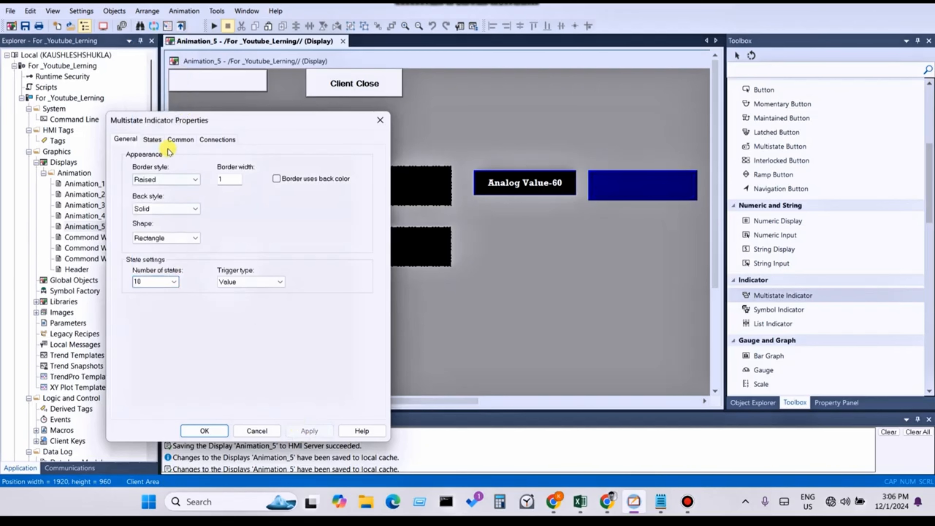
- Browse the tags for the Indicator connection and select Alalog_5
{"action": "left_click", "coordinate": [152, 139]}
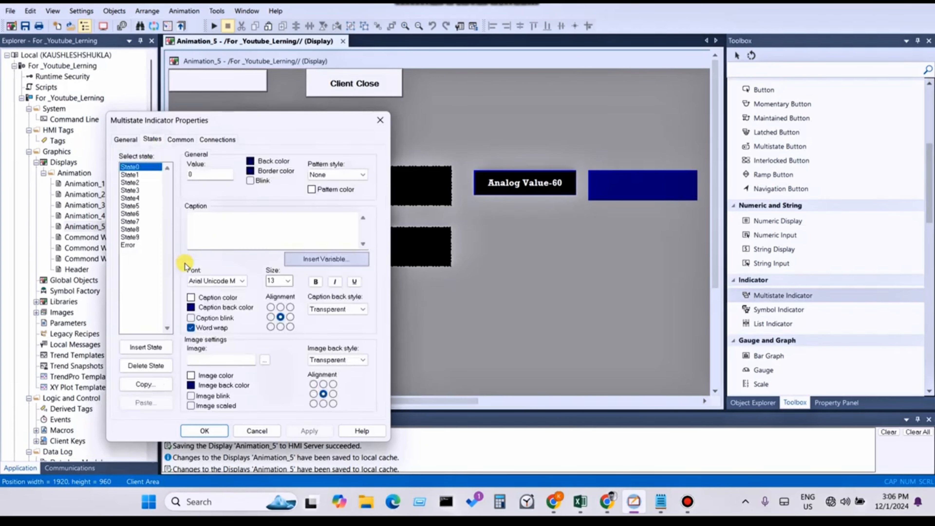
{"action": "left_click", "coordinate": [217, 139]}
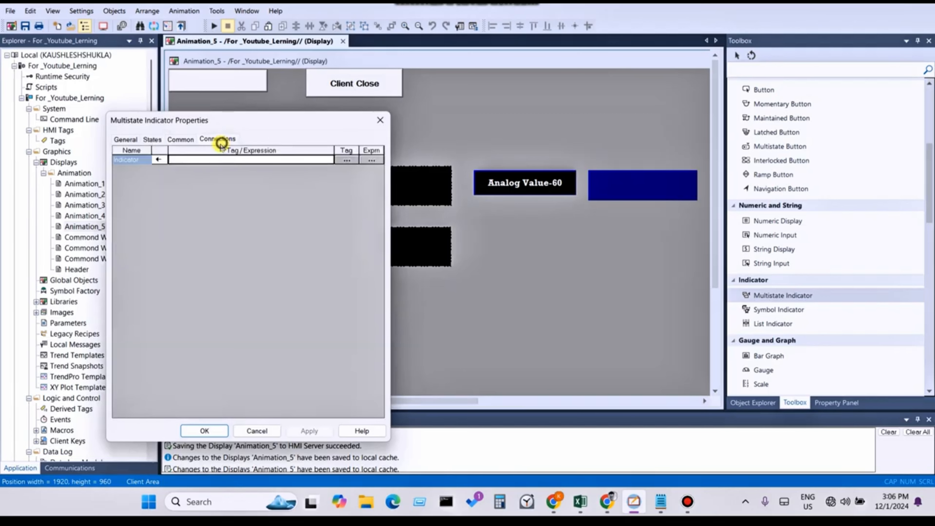
{"action": "left_click", "coordinate": [345, 158]}
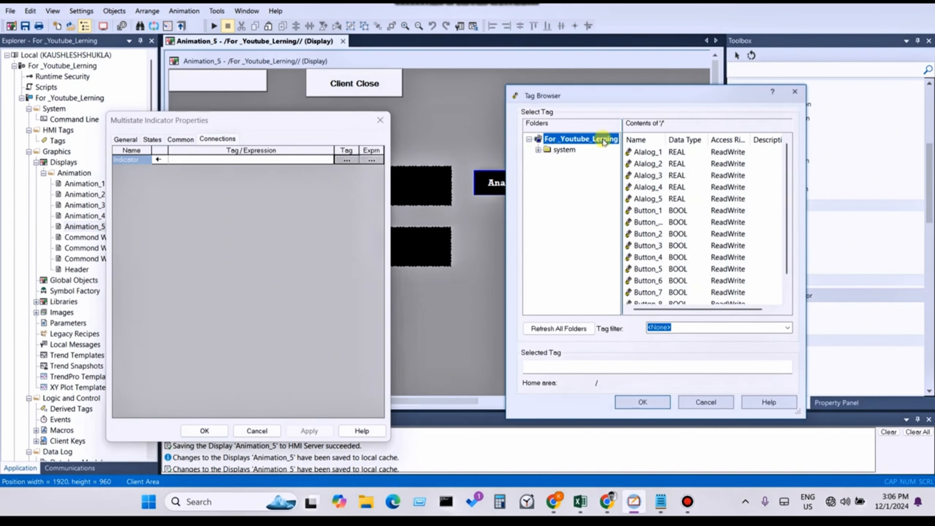
{"action": "left_click", "coordinate": [647, 201]}
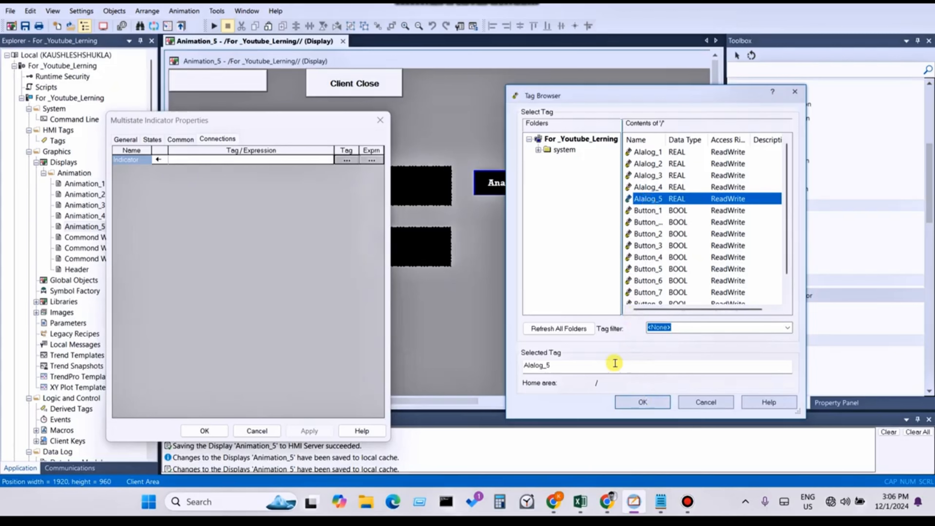
- Refresh all tag folders and show the server names under For_Youtube_Lerning
{"action": "left_click", "coordinate": [574, 331]}
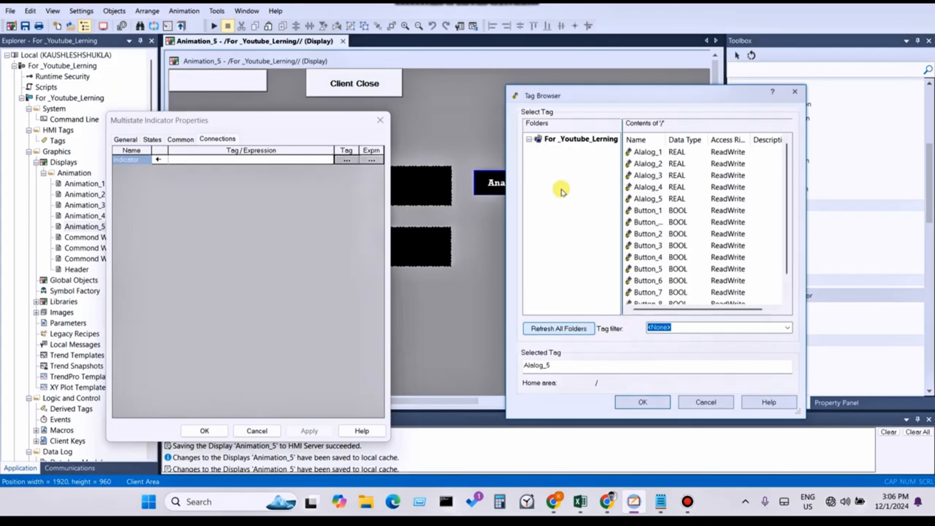
{"action": "right_click", "coordinate": [547, 138]}
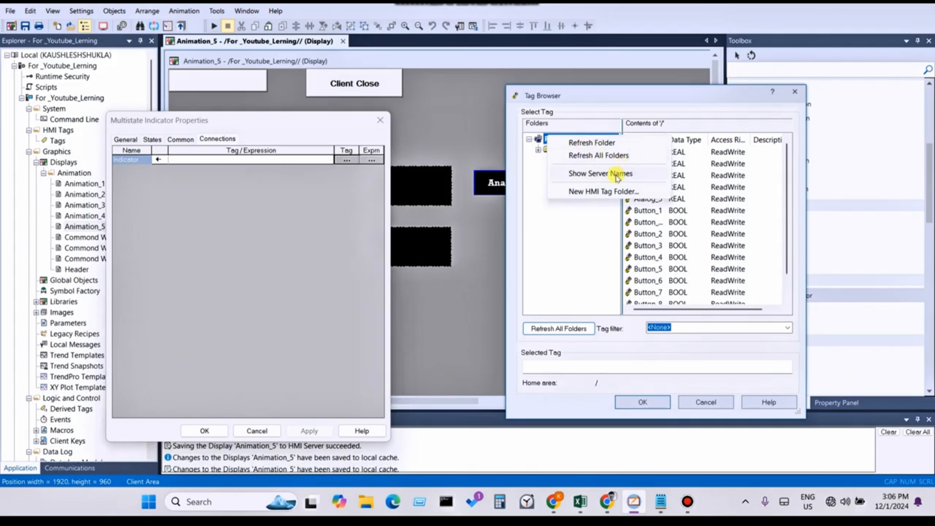
{"action": "left_click", "coordinate": [598, 174]}
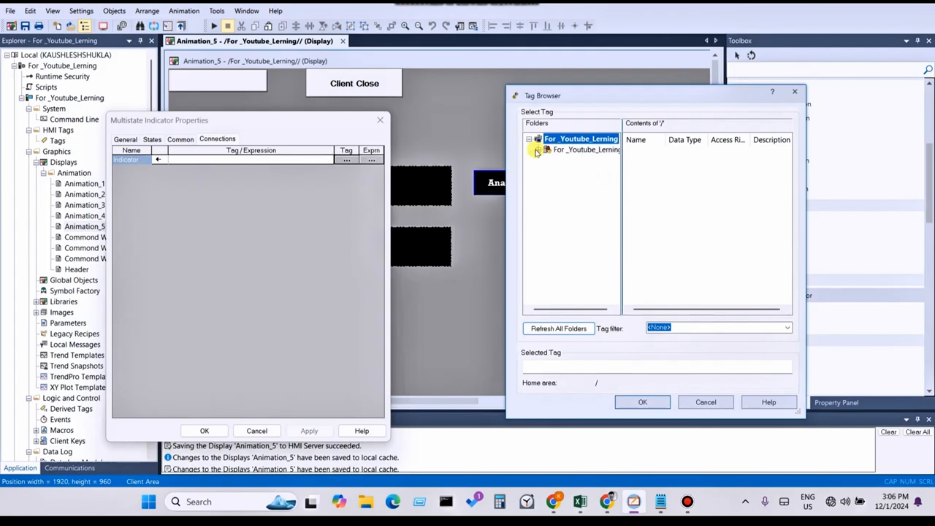
{"action": "left_click_drag", "start_coordinate": [555, 312], "coordinate": [558, 312]}
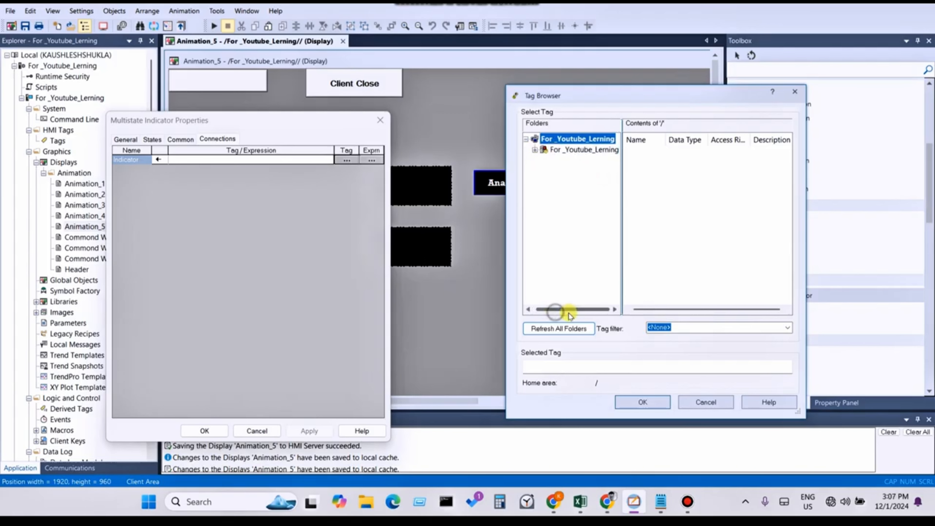
- Choose Alalog_5 from the For_Youtube_Lerning server tags for the Indicator connection and apply it
{"action": "left_click", "coordinate": [534, 150]}
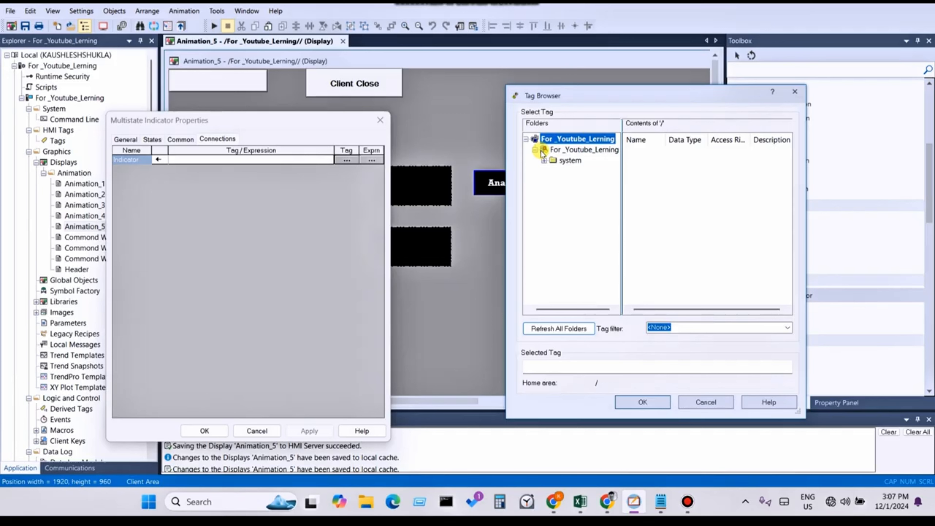
{"action": "left_click", "coordinate": [574, 154]}
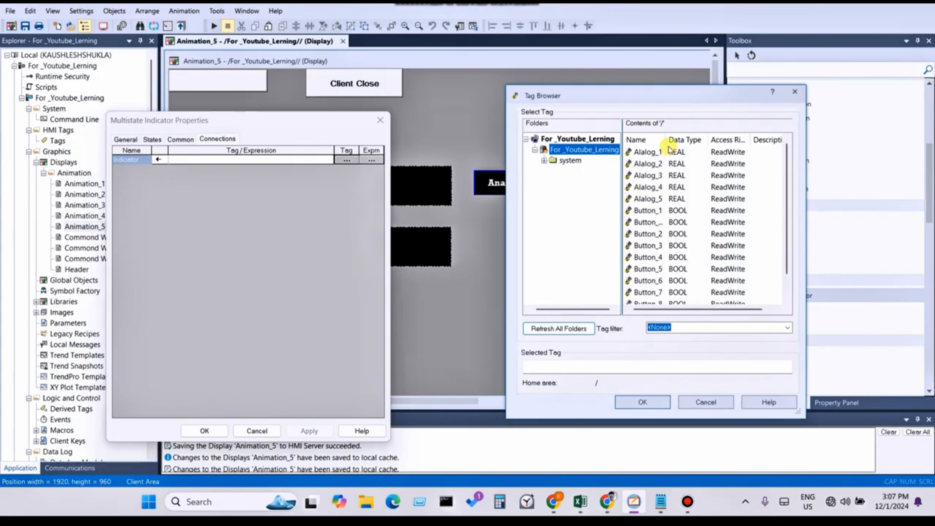
{"action": "left_click_drag", "start_coordinate": [666, 140], "coordinate": [680, 145]}
{"action": "left_click", "coordinate": [658, 199]}
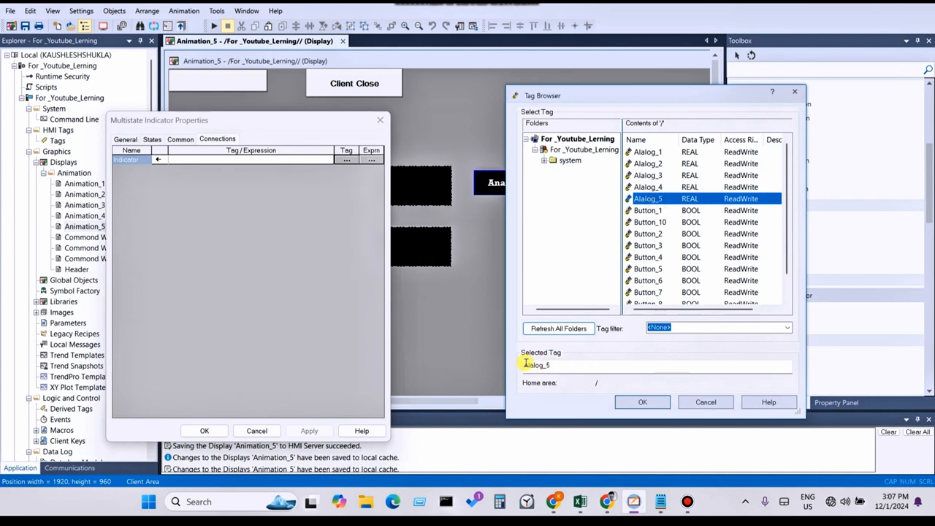
{"action": "left_click", "coordinate": [622, 368]}
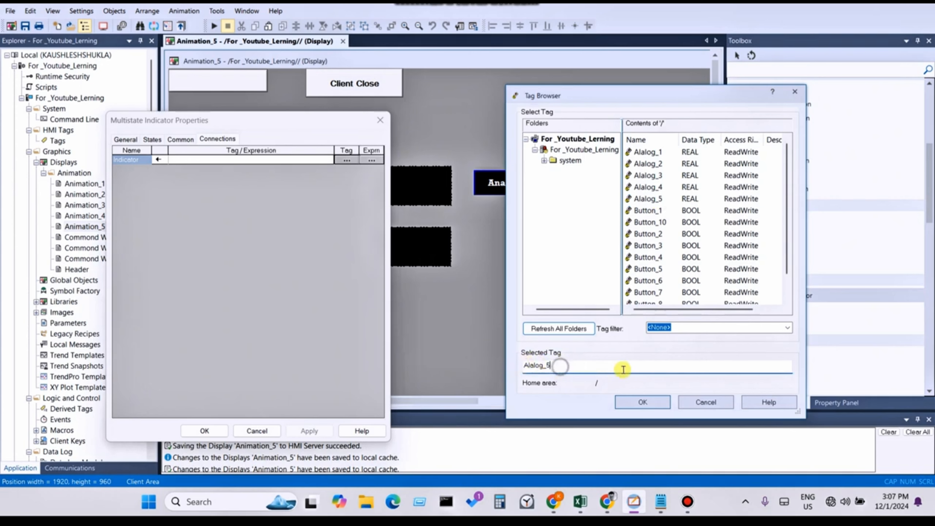
{"action": "left_click", "coordinate": [641, 405]}
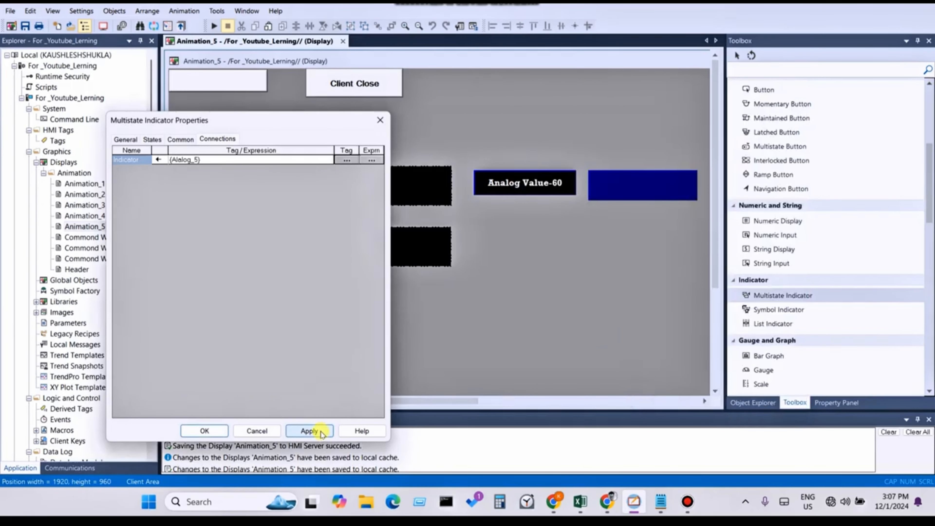
- Set State0's back color to black and apply the change
{"action": "left_click", "coordinate": [152, 140]}
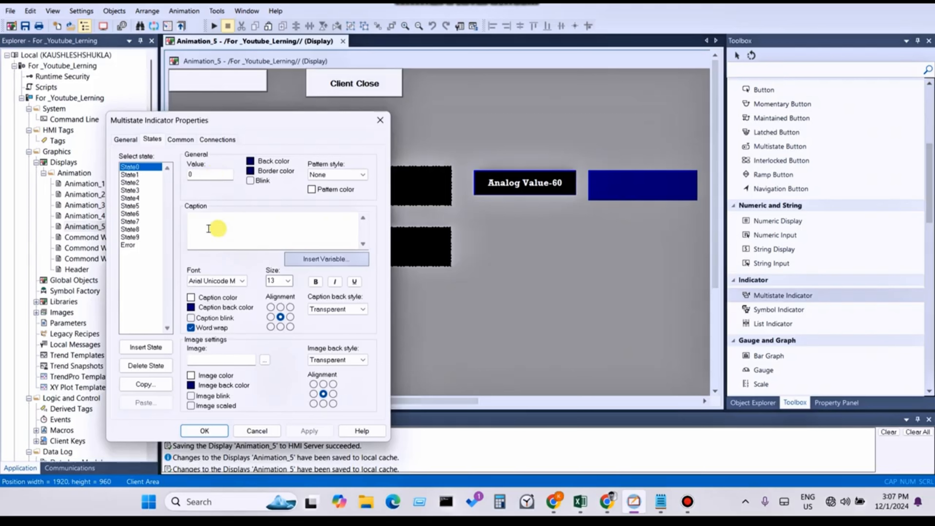
{"action": "left_click", "coordinate": [250, 161]}
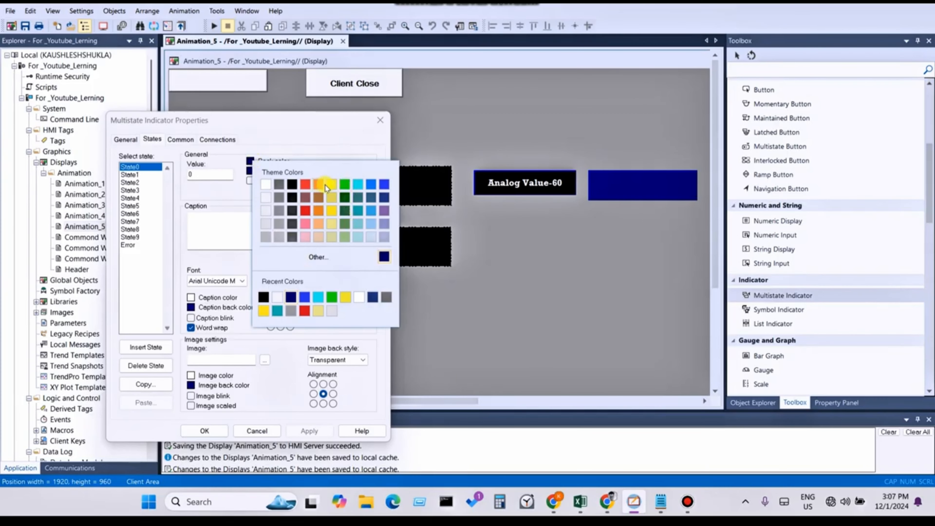
{"action": "left_click", "coordinate": [293, 185]}
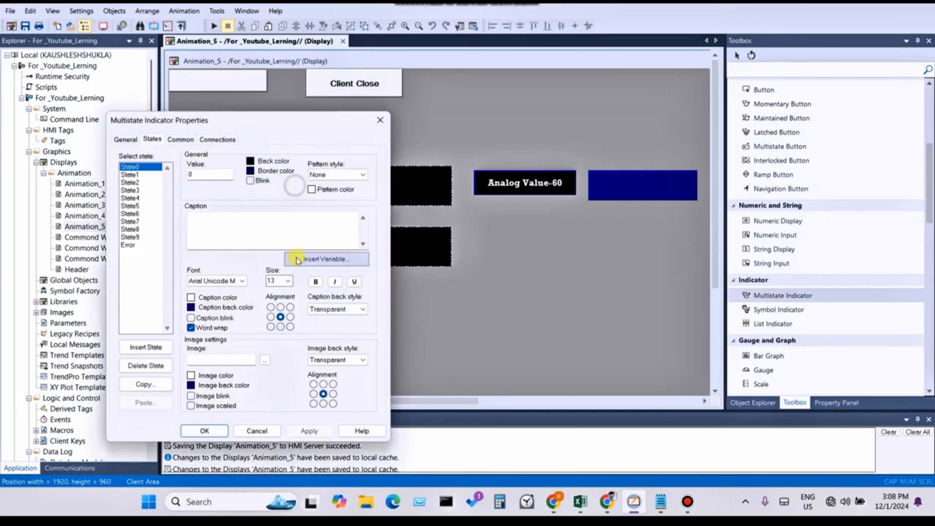
{"action": "left_click", "coordinate": [301, 431]}
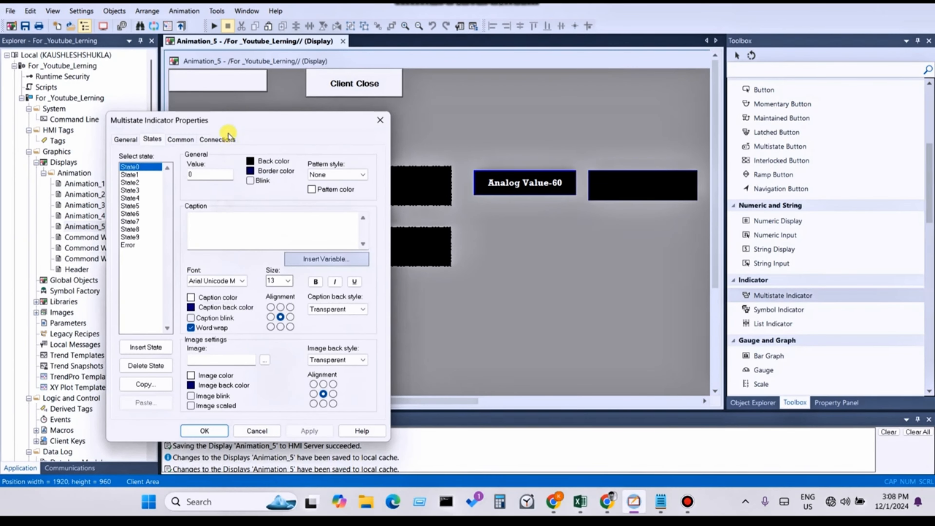
- Set the trigger value of the indicator's State1 to 20
{"action": "left_click_drag", "start_coordinate": [228, 125], "coordinate": [342, 181]}
{"action": "left_click", "coordinate": [244, 230]}
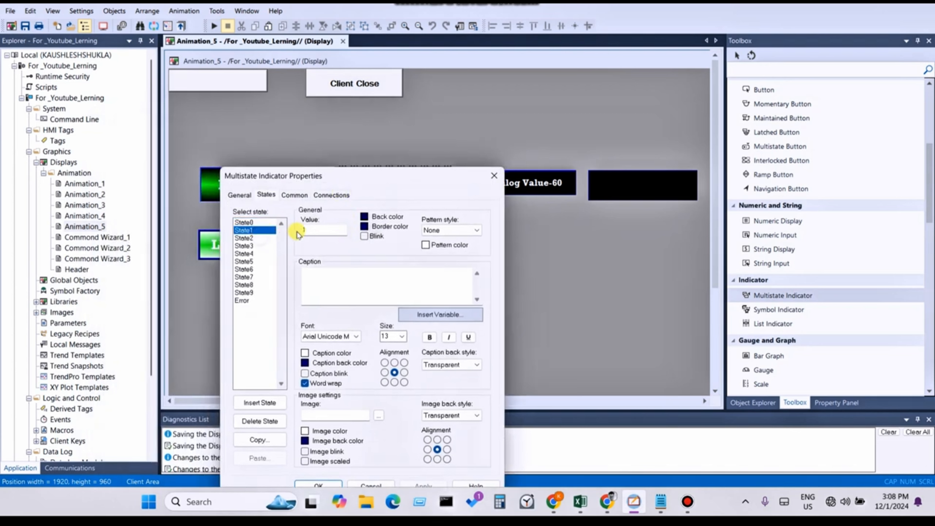
{"action": "left_click", "coordinate": [265, 223]}
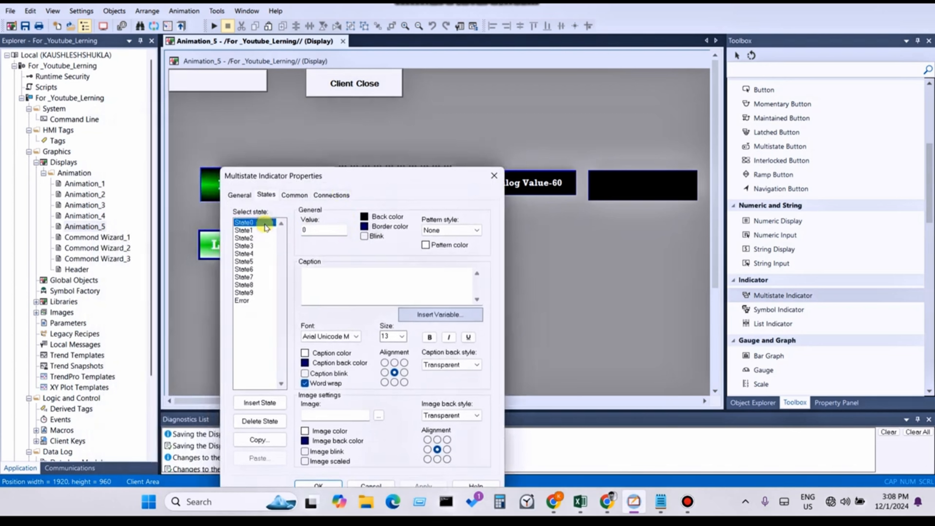
{"action": "left_click", "coordinate": [336, 293]}
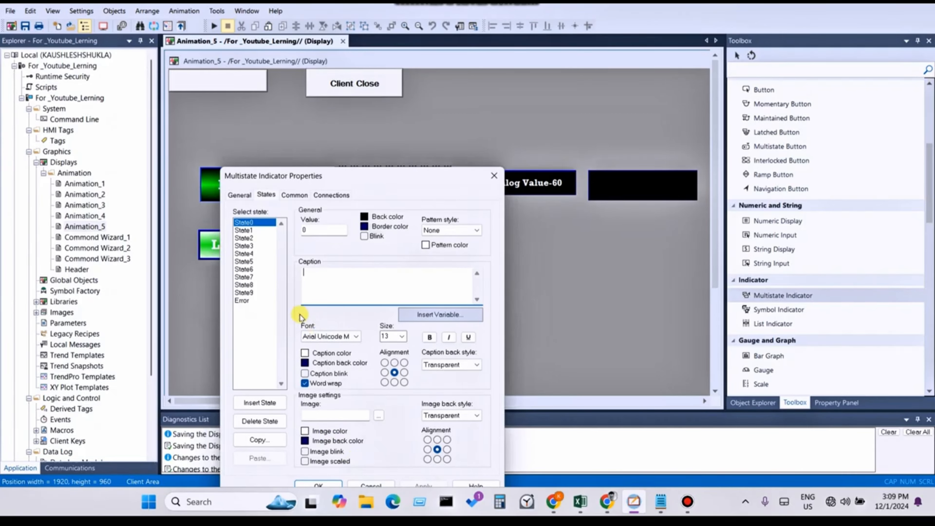
{"action": "left_click", "coordinate": [249, 231]}
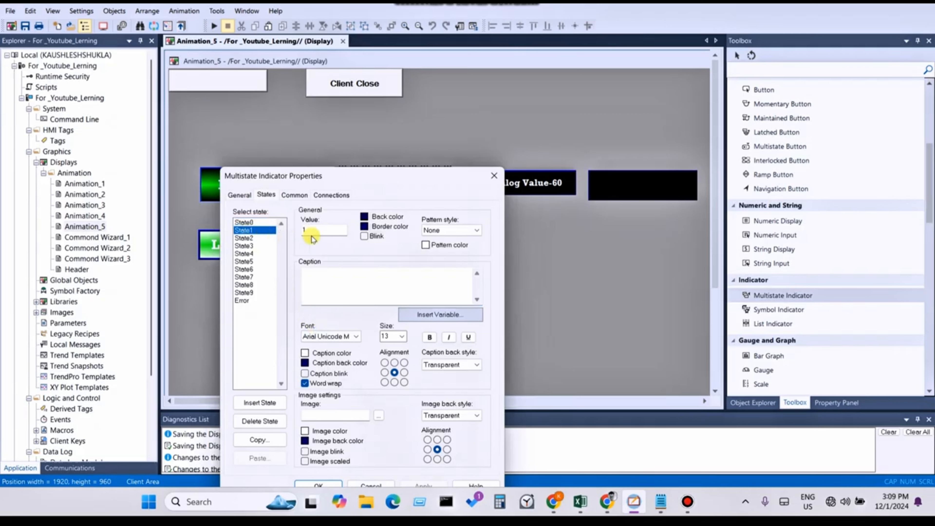
{"action": "double_click", "coordinate": [319, 230]}
{"action": "type", "text": "1"}
{"action": "key", "text": "BackSpace"}
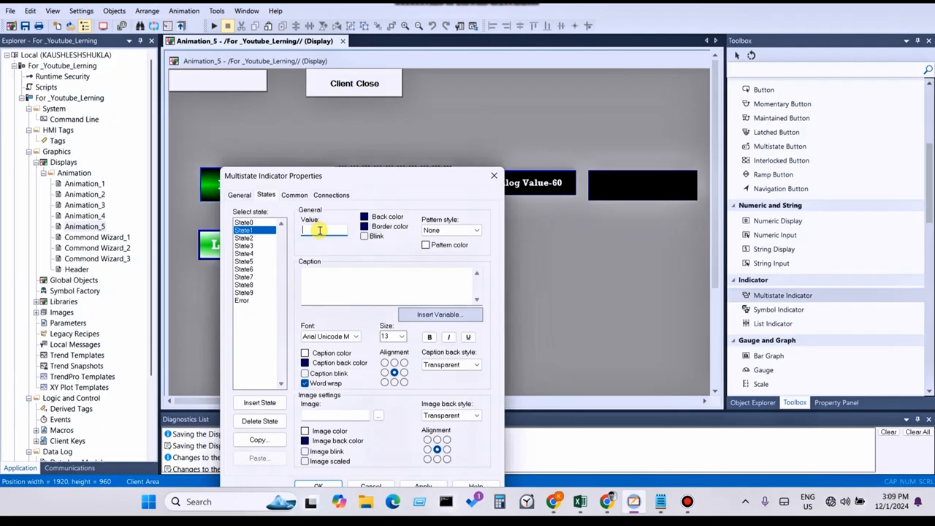
{"action": "type", "text": "20"}
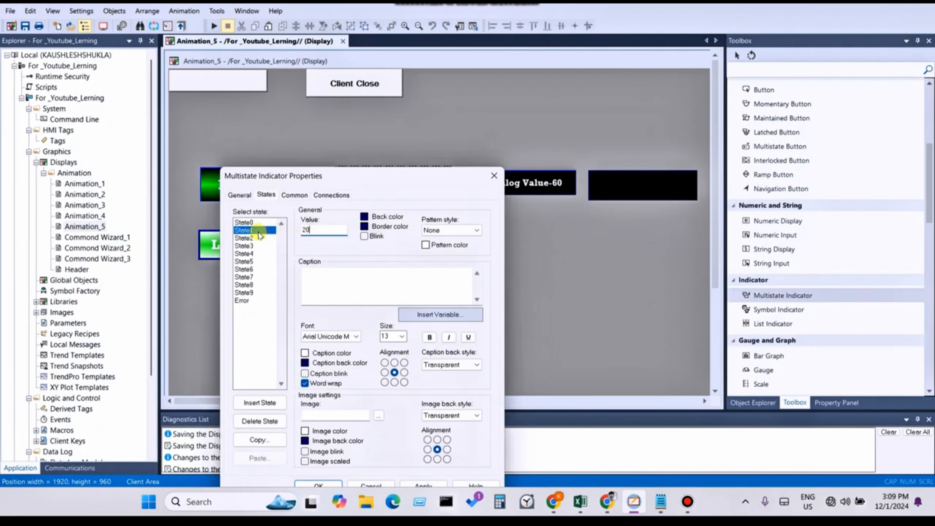
{"action": "left_click_drag", "start_coordinate": [329, 183], "coordinate": [245, 174]}
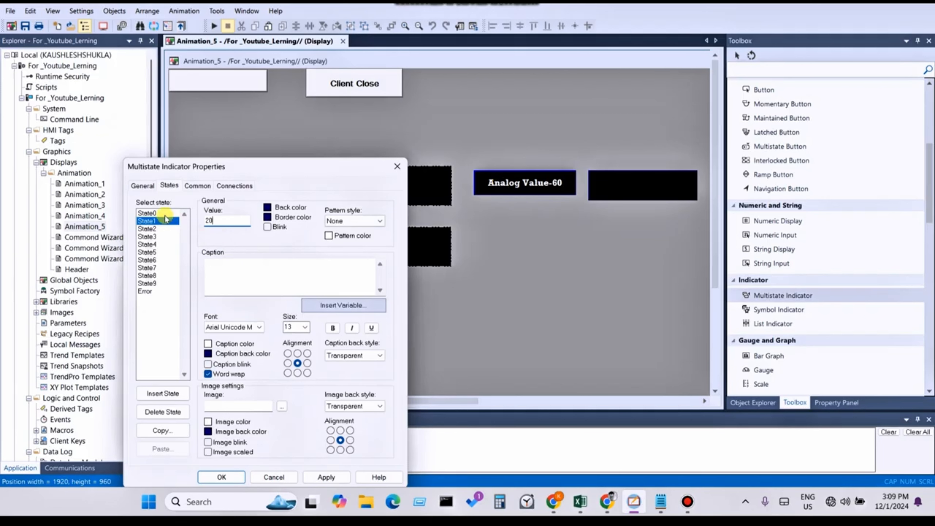
- Set State1's back color to green and apply the change
{"action": "left_click", "coordinate": [163, 223]}
{"action": "left_click", "coordinate": [268, 208]}
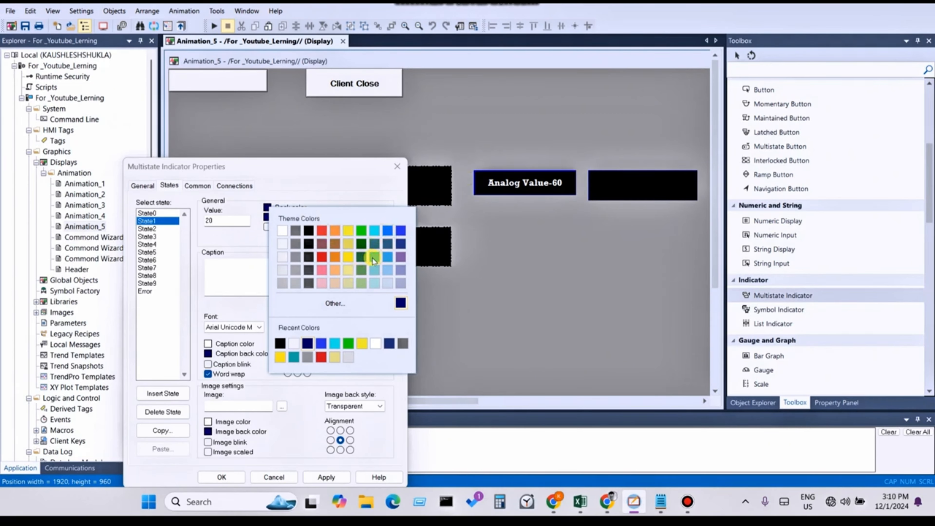
{"action": "left_click", "coordinate": [365, 229]}
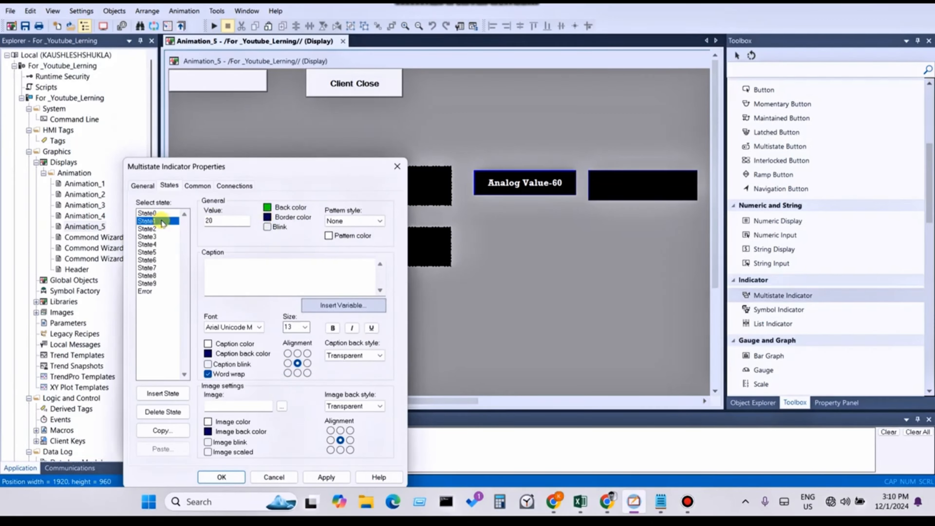
{"action": "left_click", "coordinate": [147, 213]}
{"action": "left_click", "coordinate": [157, 221]}
{"action": "left_click", "coordinate": [239, 225]}
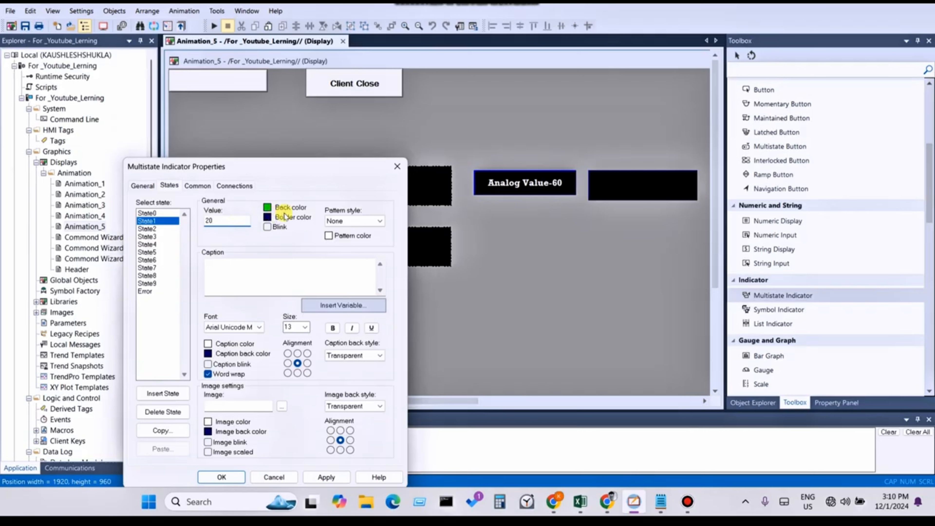
{"action": "left_click", "coordinate": [326, 477]}
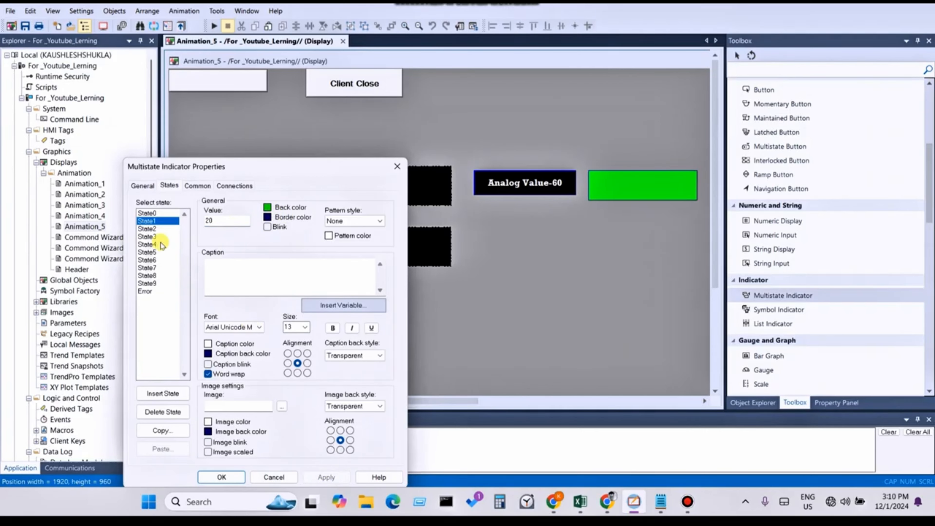
- Set the trigger value of the indicator's State2 to 25
{"action": "left_click", "coordinate": [154, 228]}
{"action": "left_click", "coordinate": [222, 221]}
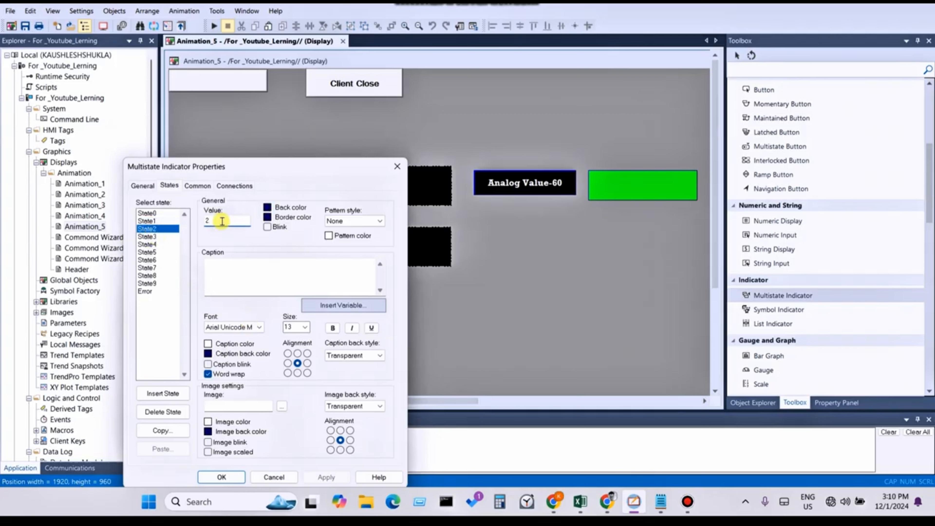
{"action": "type", "text": "5"}
{"action": "left_click", "coordinate": [268, 207]}
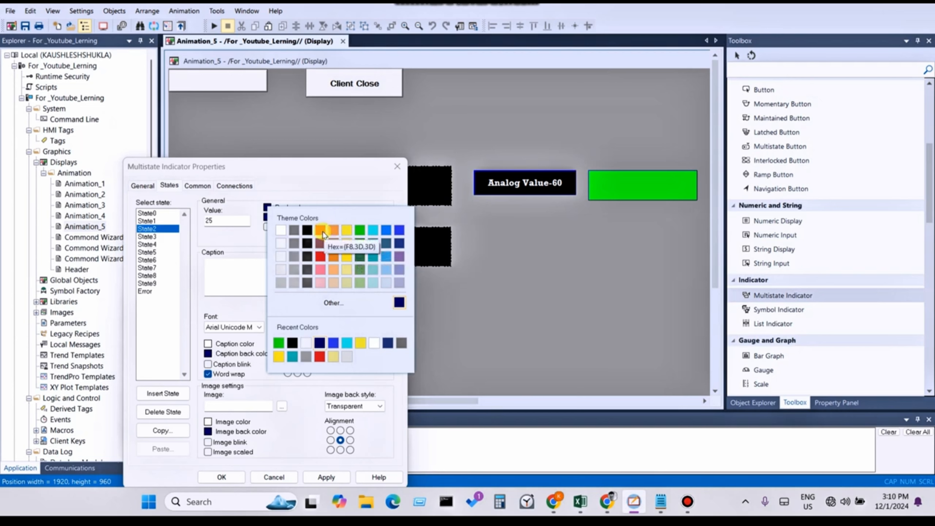
- Set State0's back color to red and apply the change
{"action": "left_click", "coordinate": [149, 213]}
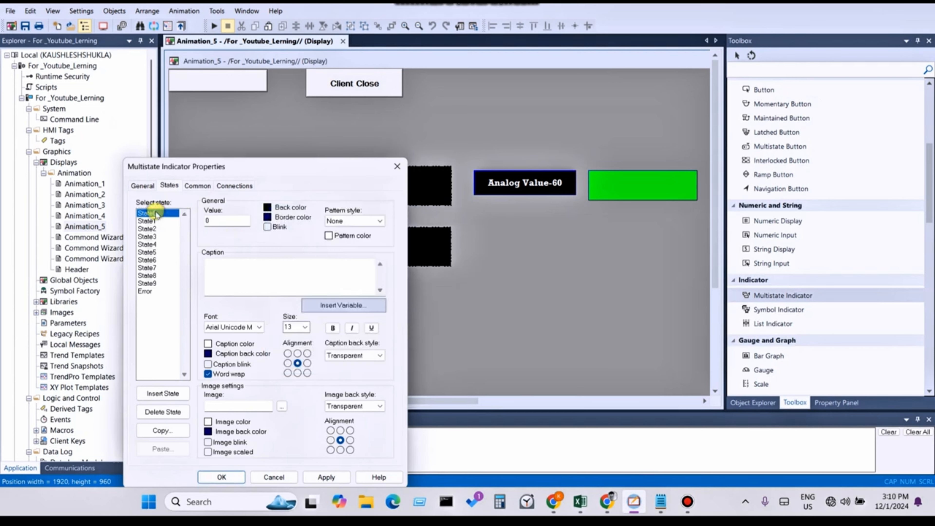
{"action": "left_click", "coordinate": [267, 209]}
{"action": "left_click", "coordinate": [328, 241]}
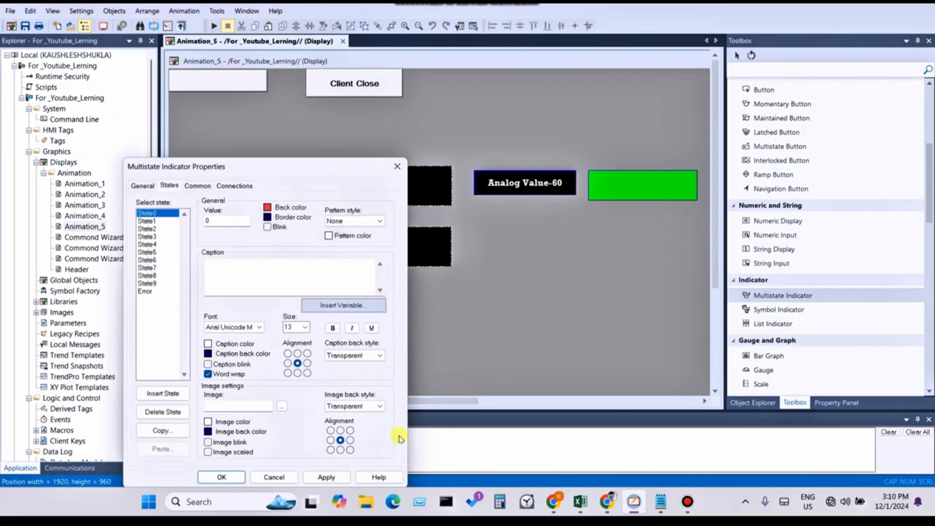
{"action": "left_click", "coordinate": [332, 478]}
- Give State2, with value 25, a dark teal back color and apply the change
{"action": "left_click", "coordinate": [146, 220]}
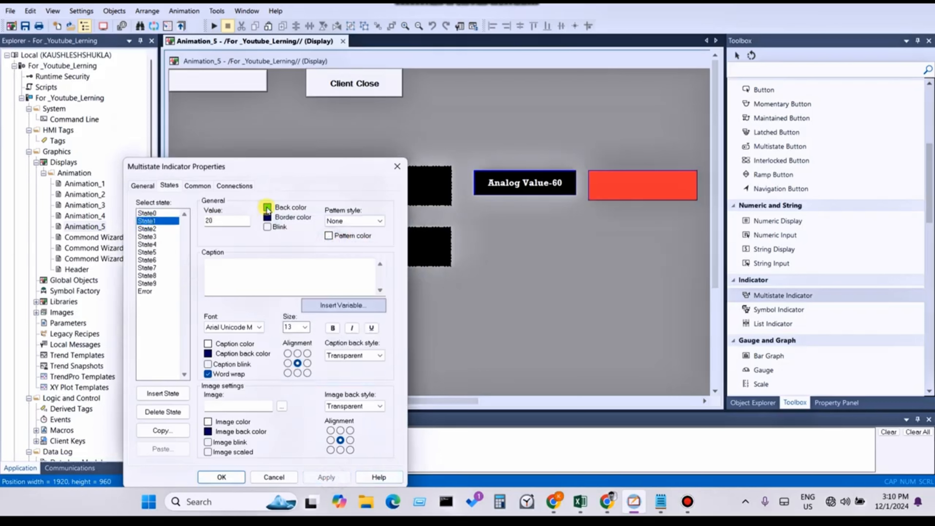
{"action": "left_click", "coordinate": [147, 229]}
{"action": "left_click", "coordinate": [220, 220]}
{"action": "type", "text": "25"}
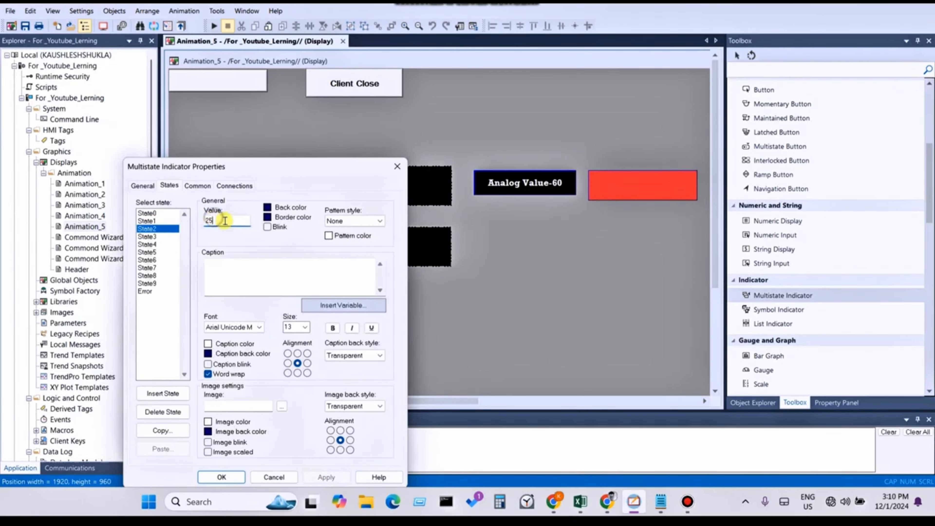
{"action": "left_click", "coordinate": [266, 207]}
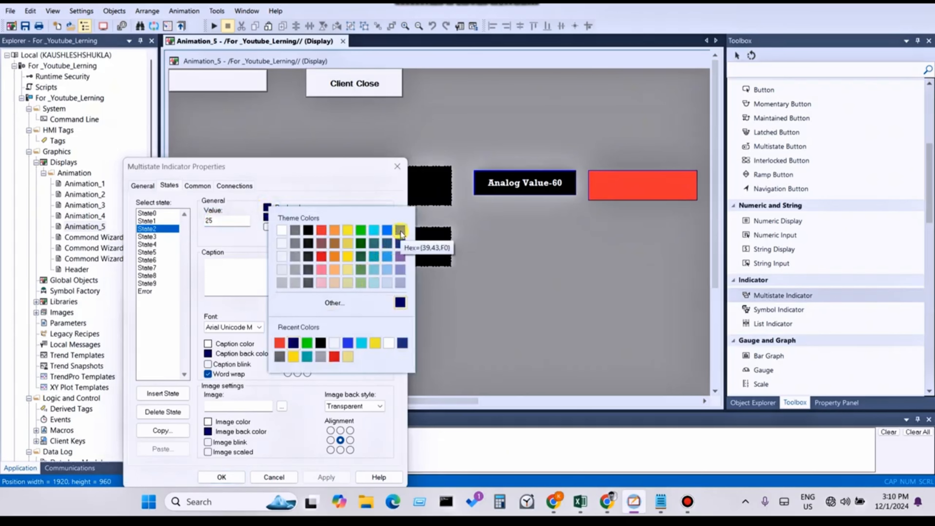
{"action": "left_click", "coordinate": [376, 245]}
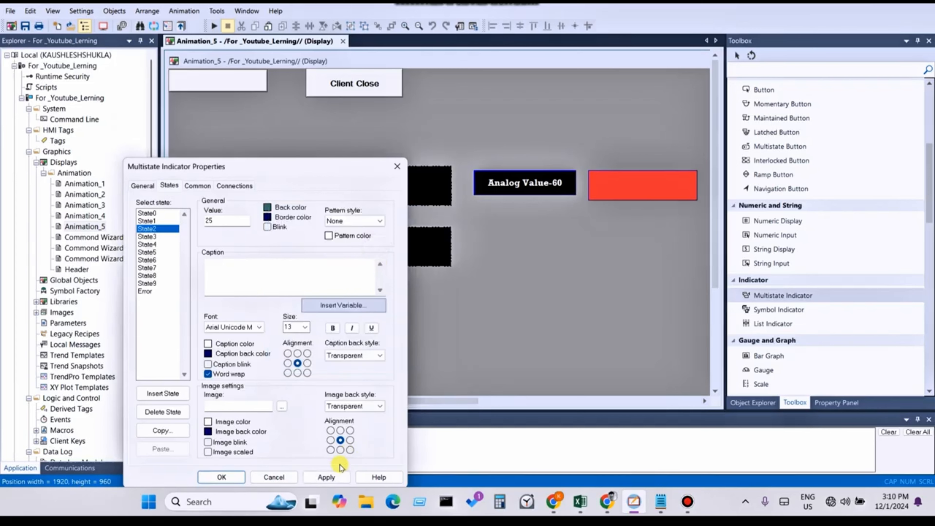
{"action": "left_click", "coordinate": [326, 477]}
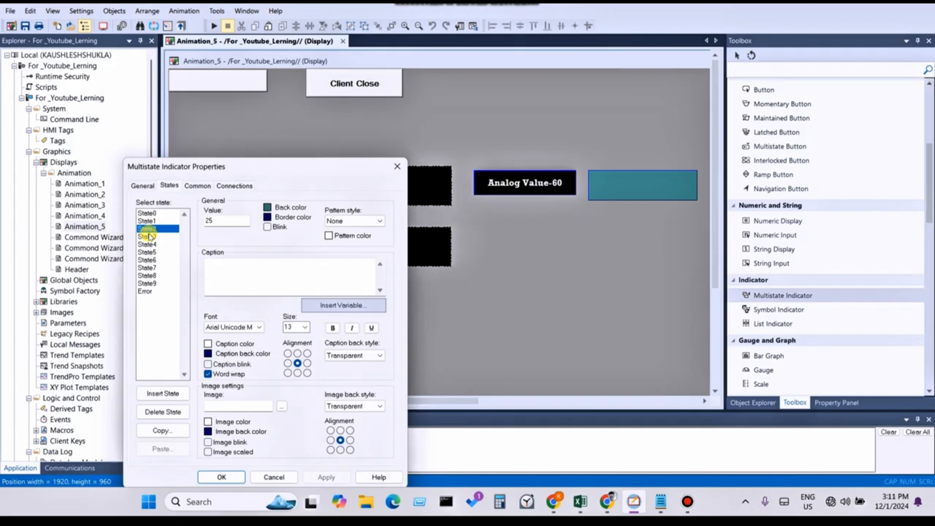
- Change State2's back color to yellow and apply the change
{"action": "left_click", "coordinate": [267, 207]}
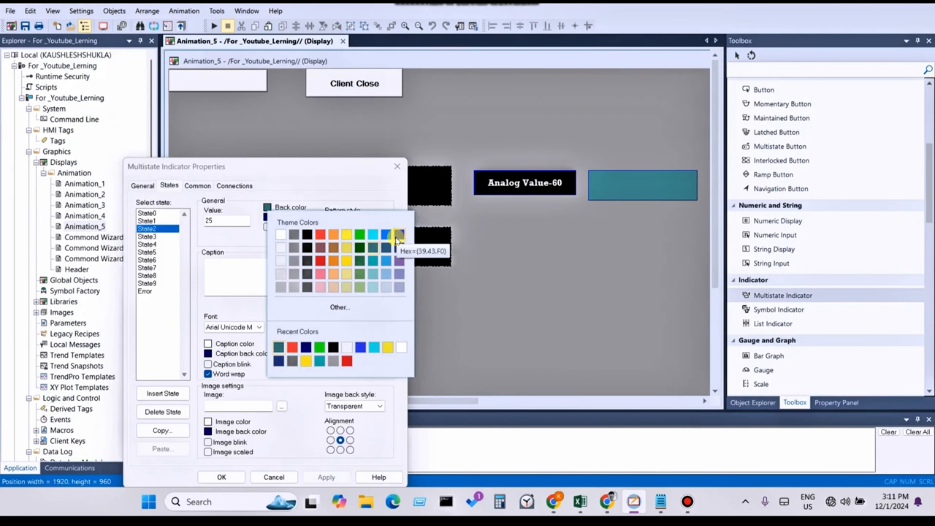
{"action": "left_click", "coordinate": [346, 238]}
{"action": "left_click", "coordinate": [331, 476]}
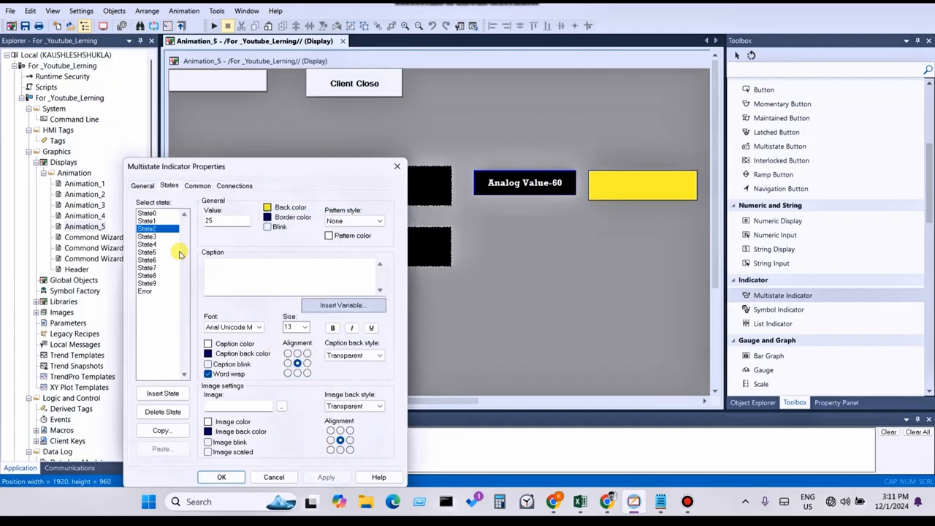
- Set State3's value to 30 and its back color to teal
{"action": "left_click", "coordinate": [158, 236]}
{"action": "left_click", "coordinate": [220, 220]}
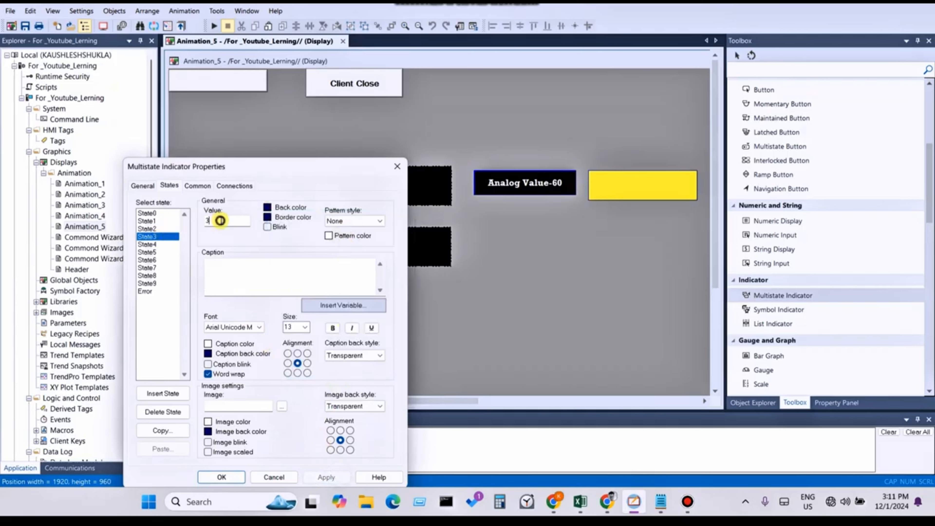
{"action": "key", "text": "BackSpace"}
{"action": "type", "text": "30"}
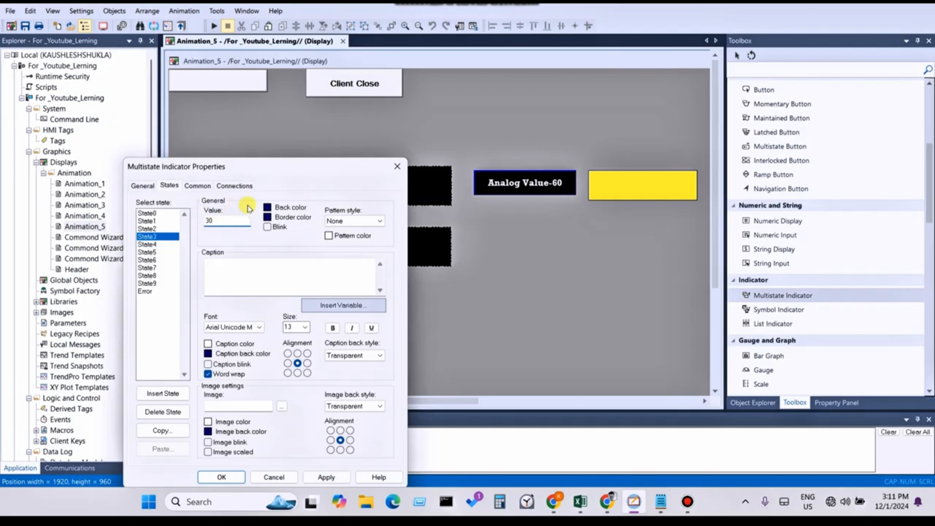
{"action": "left_click", "coordinate": [267, 208]}
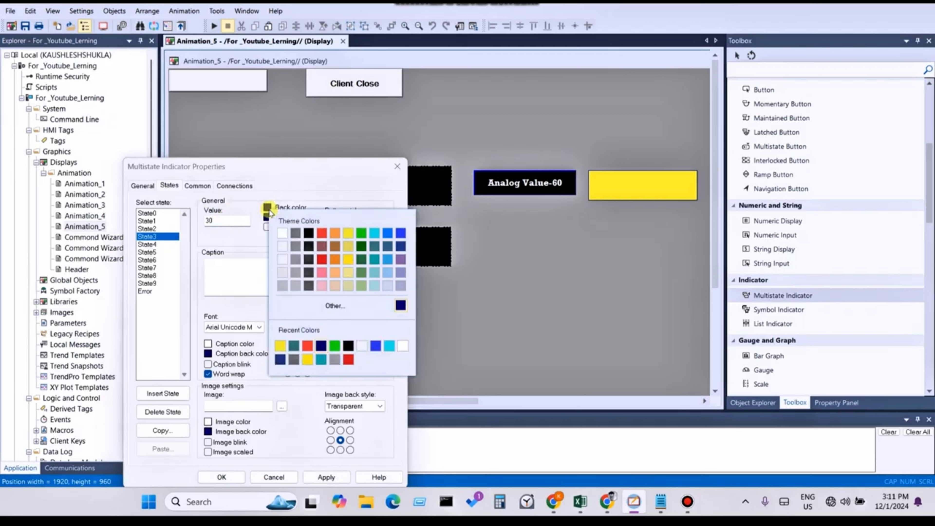
{"action": "left_click", "coordinate": [375, 260]}
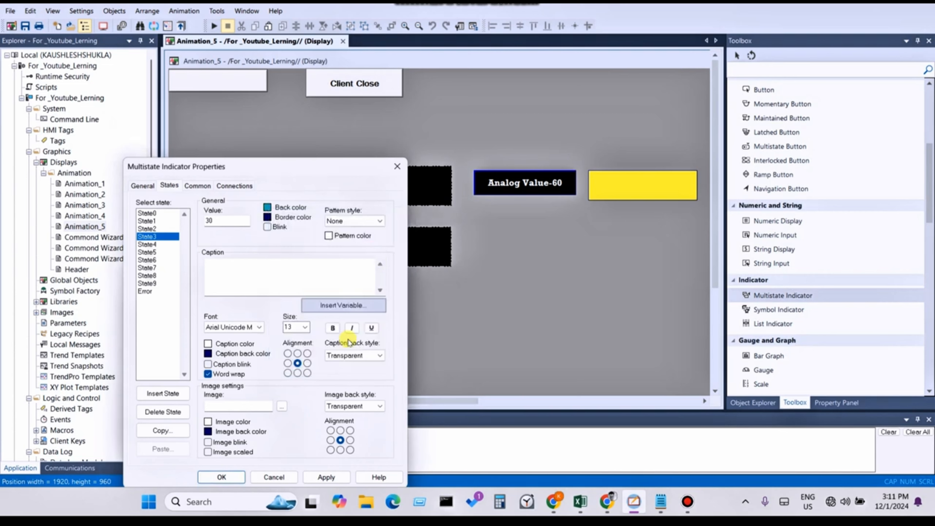
- Apply State3's settings and set State4's value to 40
{"action": "left_click", "coordinate": [326, 475]}
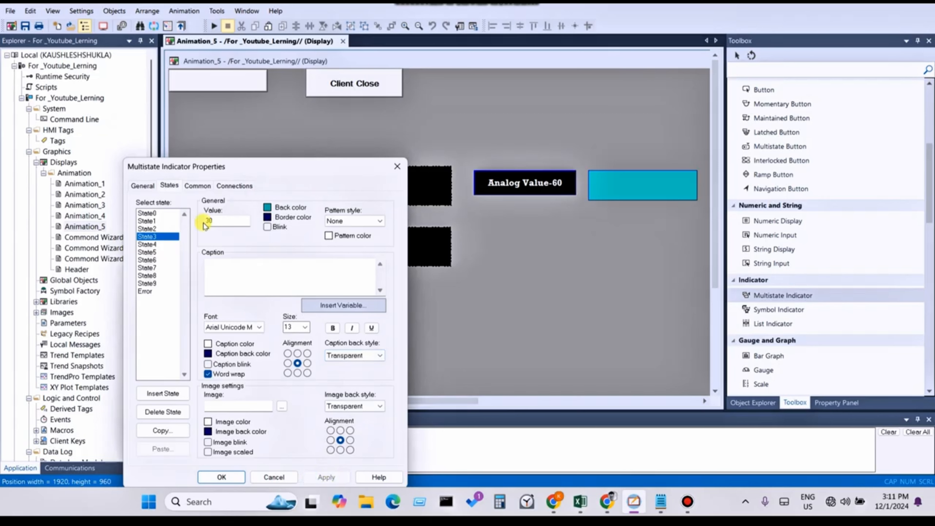
{"action": "left_click", "coordinate": [153, 245]}
{"action": "left_click", "coordinate": [267, 207]}
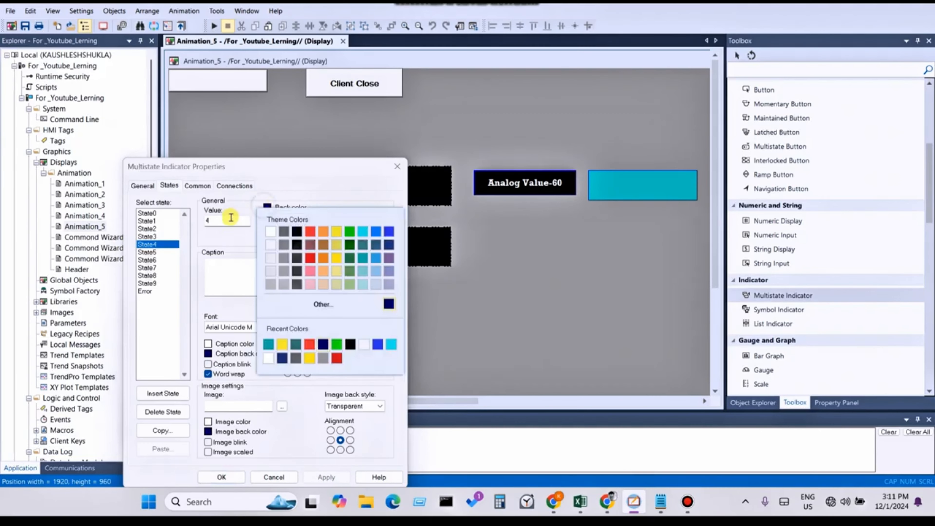
{"action": "left_click", "coordinate": [213, 221]}
{"action": "left_click", "coordinate": [148, 237]}
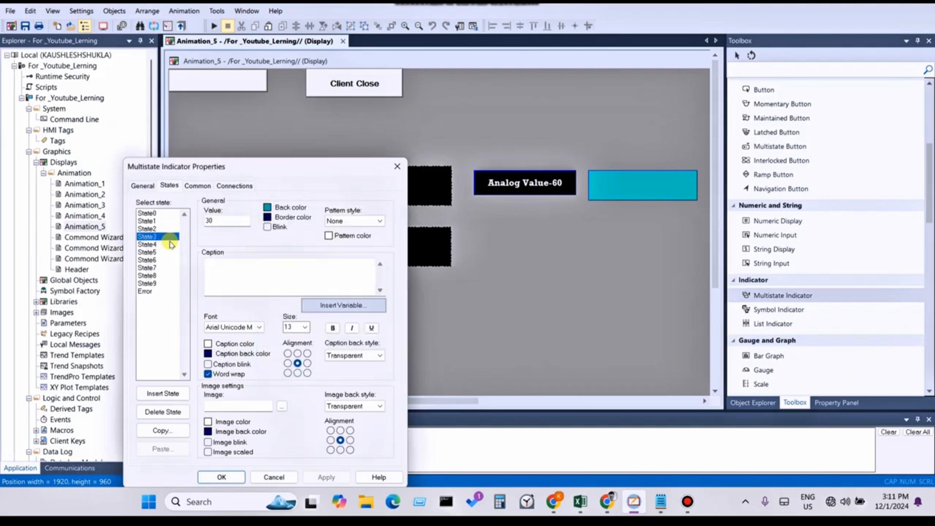
{"action": "left_click", "coordinate": [154, 252]}
{"action": "left_click", "coordinate": [153, 244]}
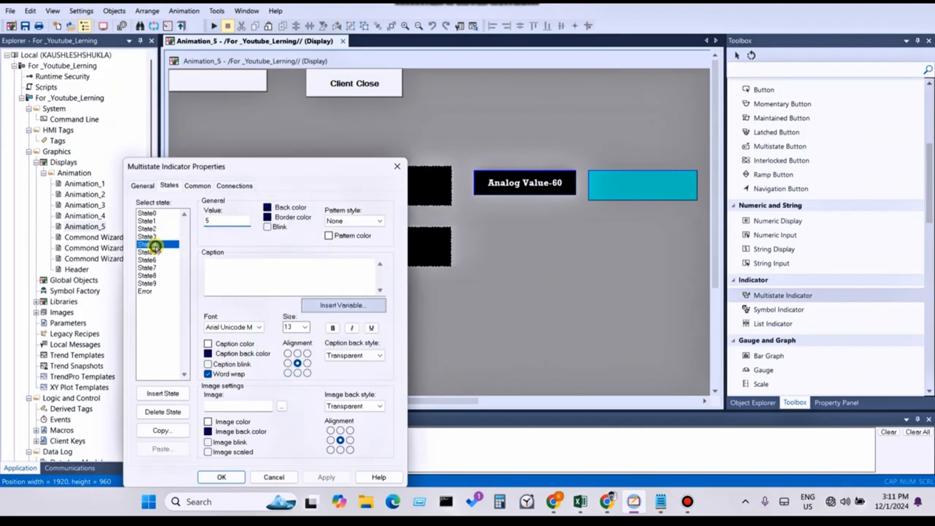
{"action": "left_click", "coordinate": [221, 219]}
{"action": "key", "text": "BackSpace"}
{"action": "type", "text": "40"}
- Set State4's back color to white and apply the change
{"action": "left_click", "coordinate": [267, 207]}
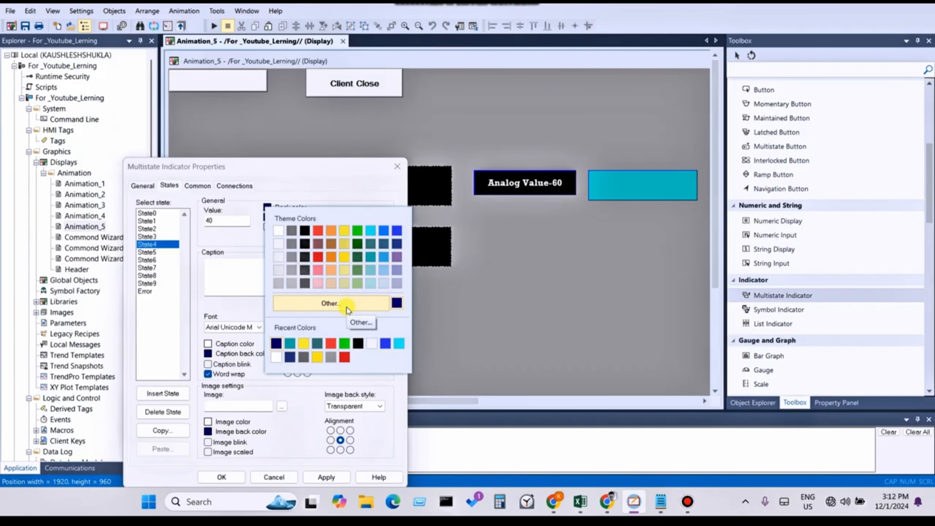
{"action": "left_click", "coordinate": [279, 230]}
{"action": "left_click", "coordinate": [326, 477]}
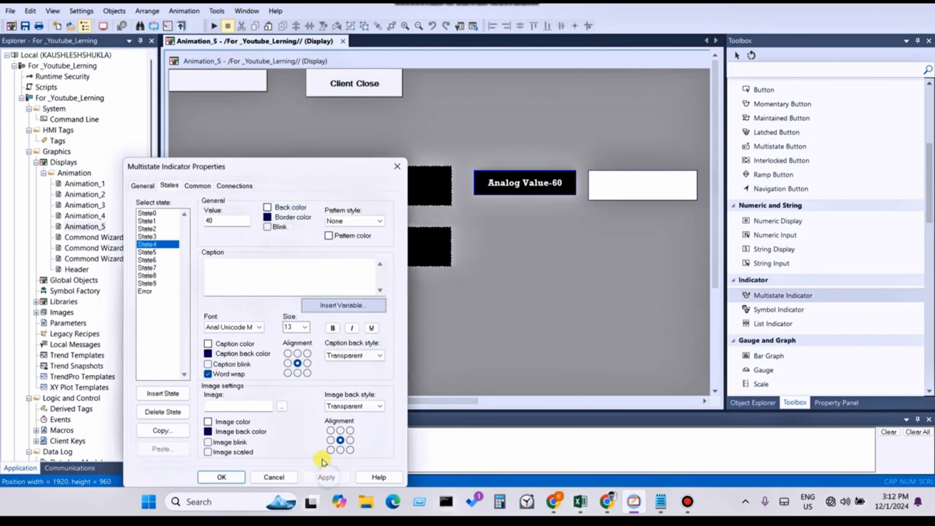
- Set State5's value to 45 with a very light gray back color and apply the change
{"action": "left_click", "coordinate": [147, 252]}
{"action": "double_click", "coordinate": [211, 219]}
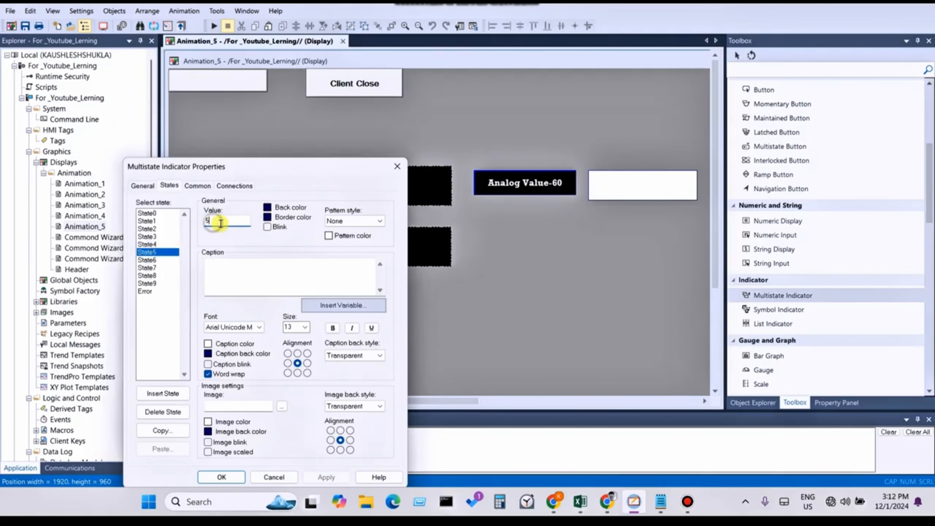
{"action": "type", "text": "45"}
{"action": "left_click", "coordinate": [267, 207]}
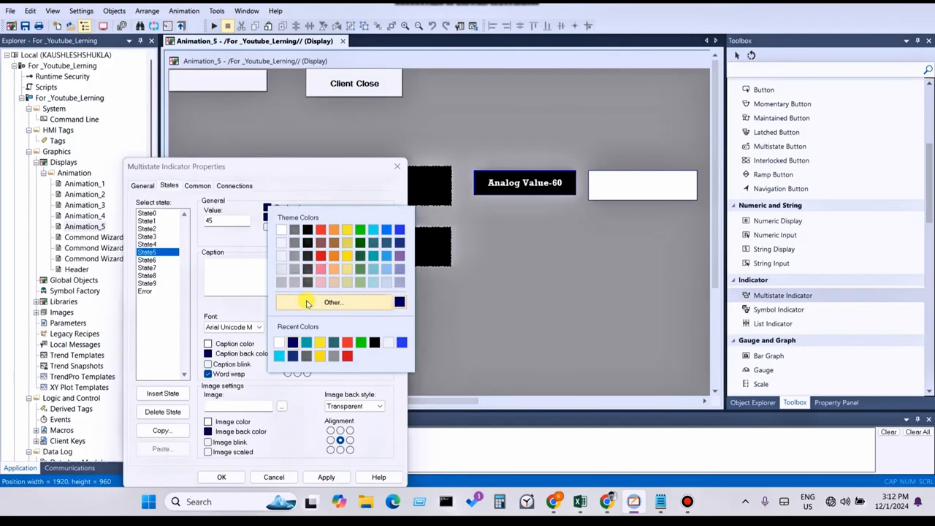
{"action": "left_click", "coordinate": [280, 258]}
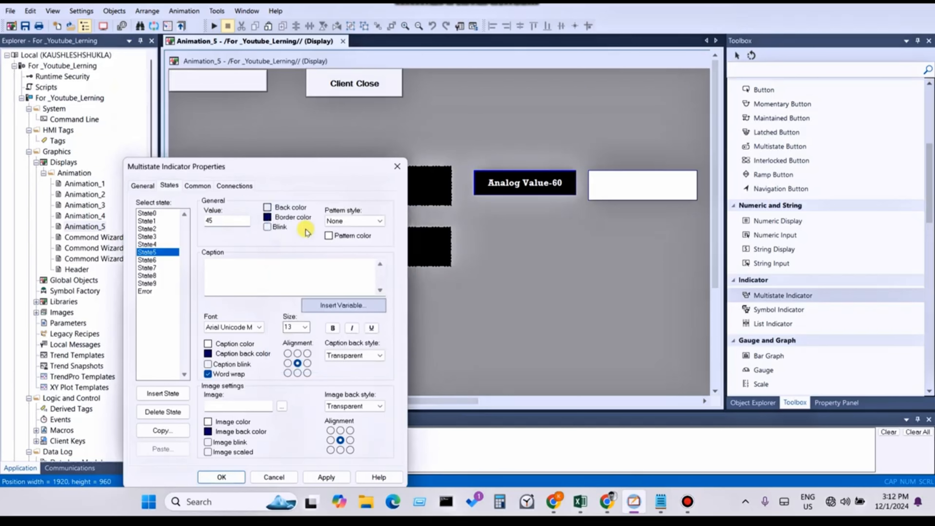
{"action": "left_click", "coordinate": [326, 476]}
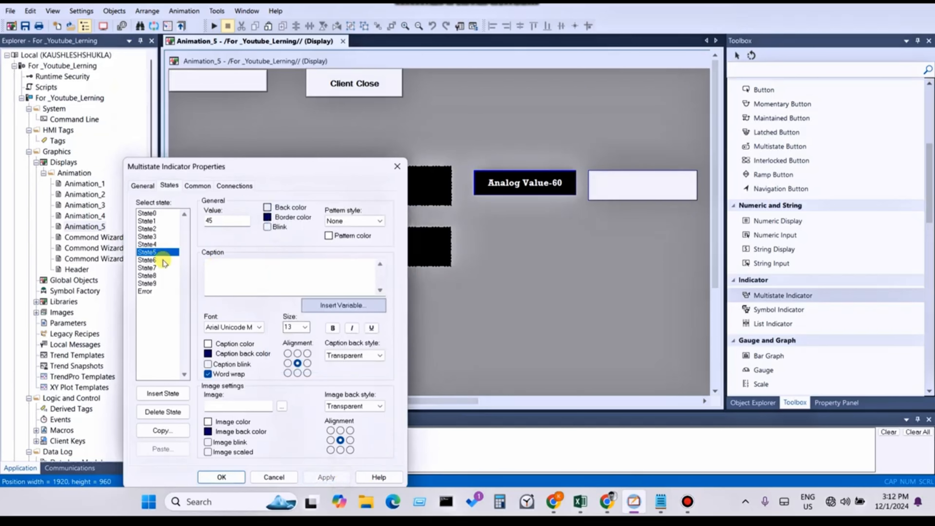
- Give State6 the value 50 and a bright blue-violet back color from the standard color palette, and apply the change
{"action": "left_click", "coordinate": [155, 260]}
{"action": "left_click", "coordinate": [232, 221]}
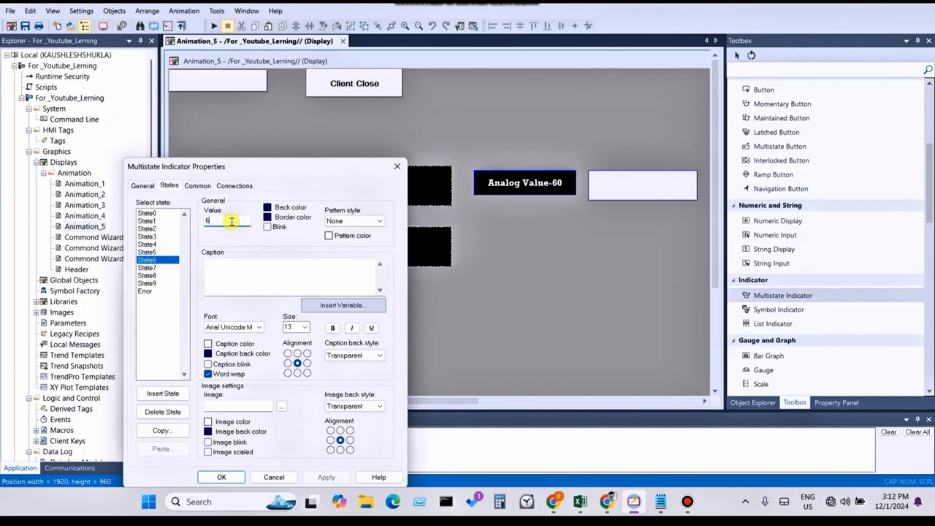
{"action": "key", "text": "BackSpace"}
{"action": "type", "text": "50"}
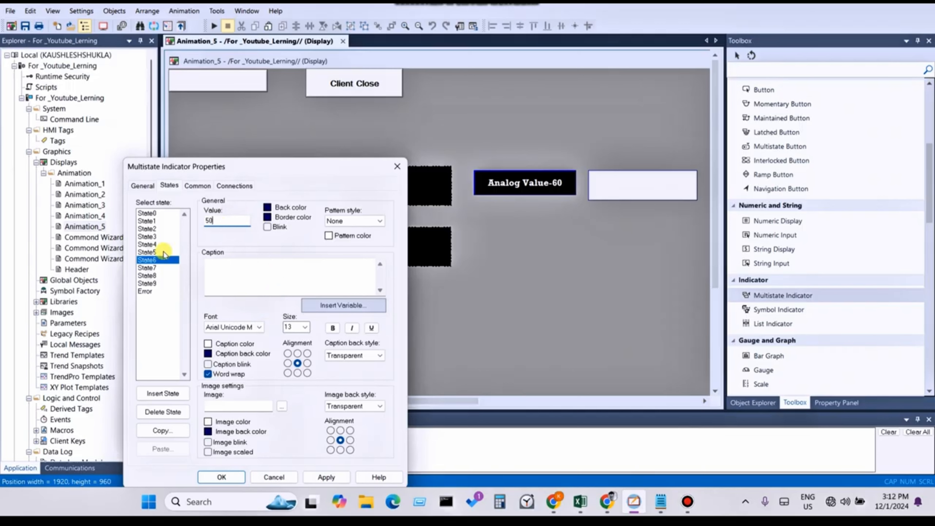
{"action": "left_click", "coordinate": [267, 208]}
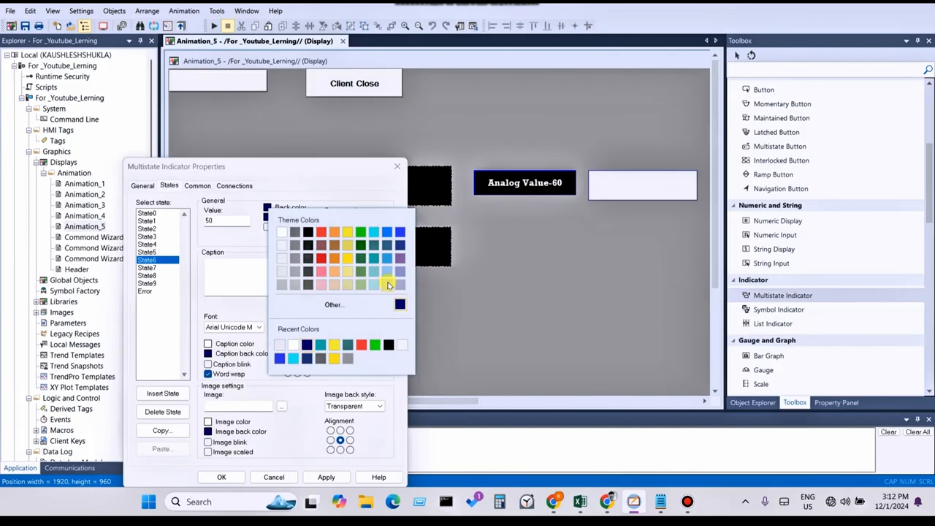
{"action": "left_click", "coordinate": [335, 305]}
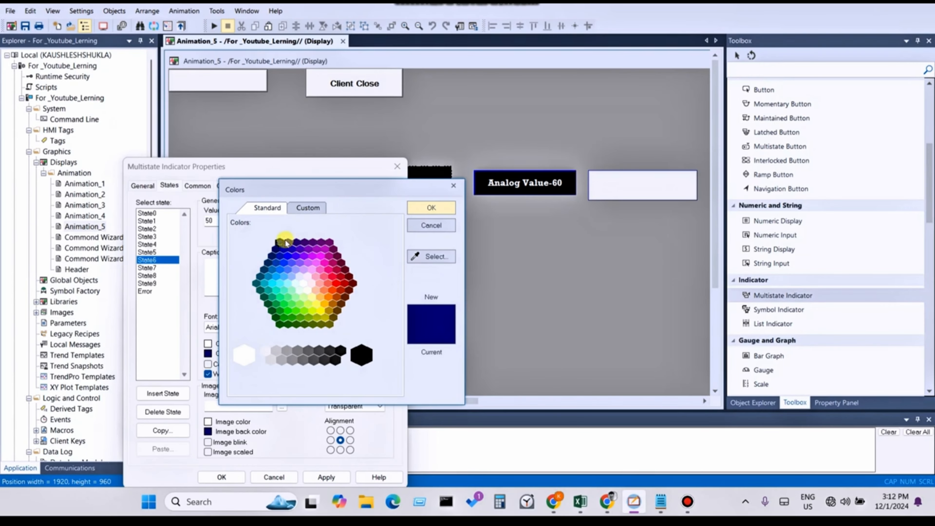
{"action": "left_click", "coordinate": [293, 260]}
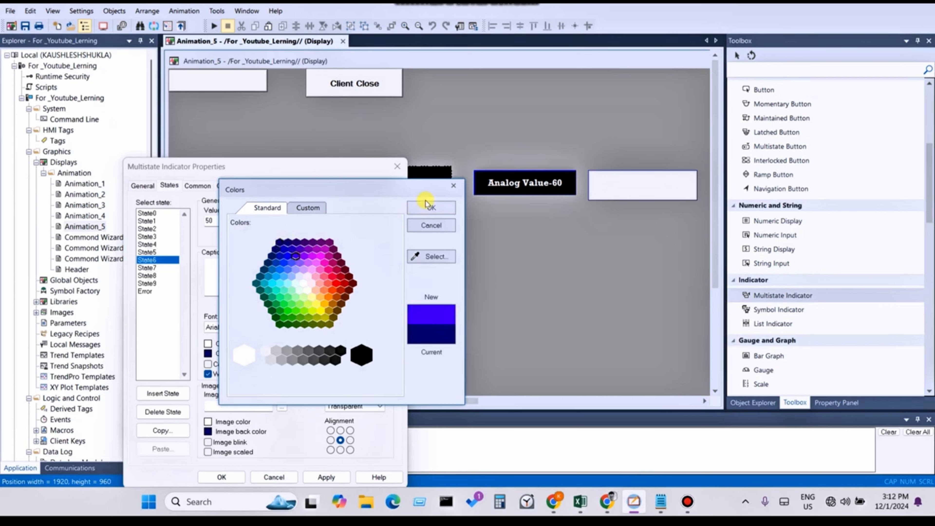
{"action": "left_click", "coordinate": [429, 208]}
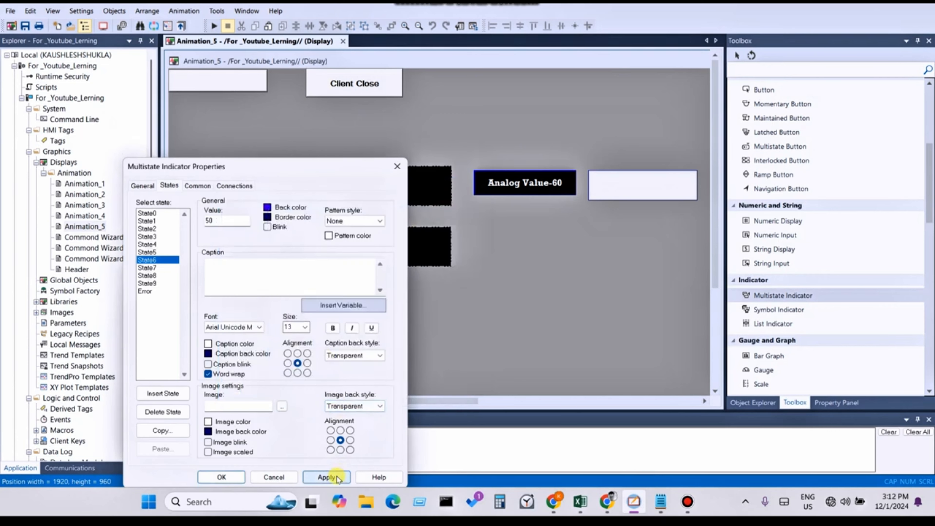
{"action": "left_click", "coordinate": [326, 477]}
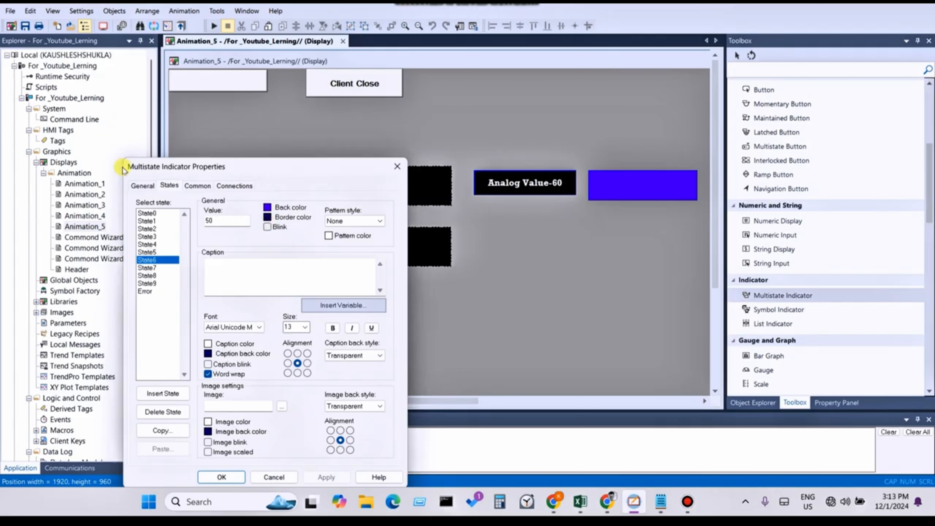
- Set State7's value to 55 and its back color to light green
{"action": "left_click", "coordinate": [146, 267]}
{"action": "double_click", "coordinate": [220, 221]}
{"action": "type", "text": "7"}
{"action": "key", "text": "BackSpace"}
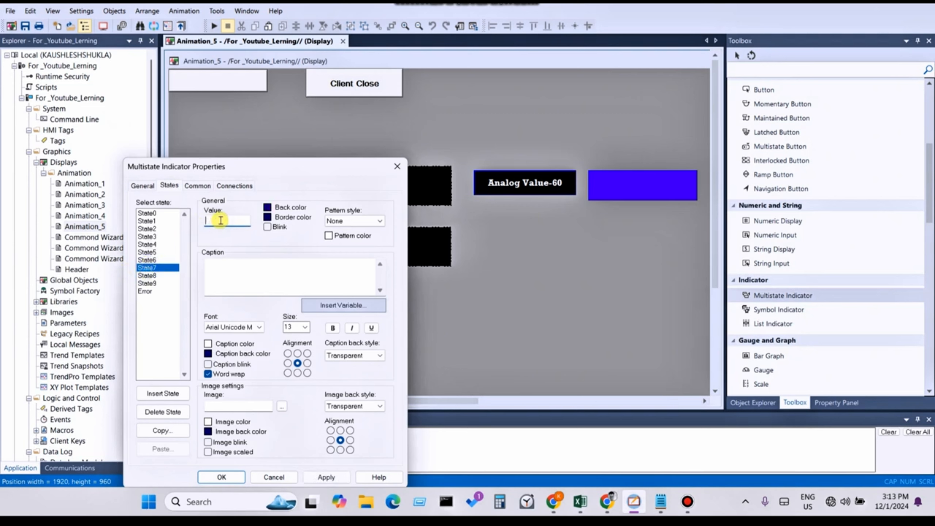
{"action": "type", "text": "55"}
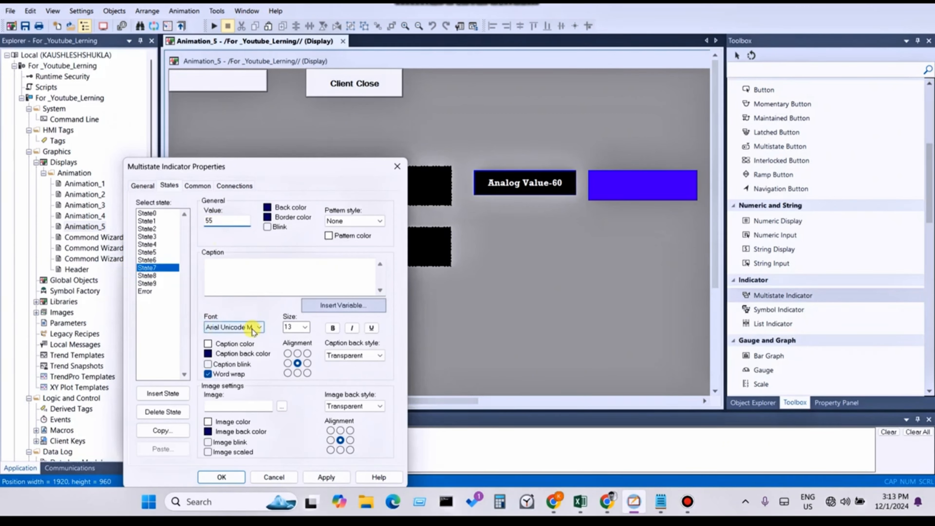
{"action": "left_click", "coordinate": [268, 208]}
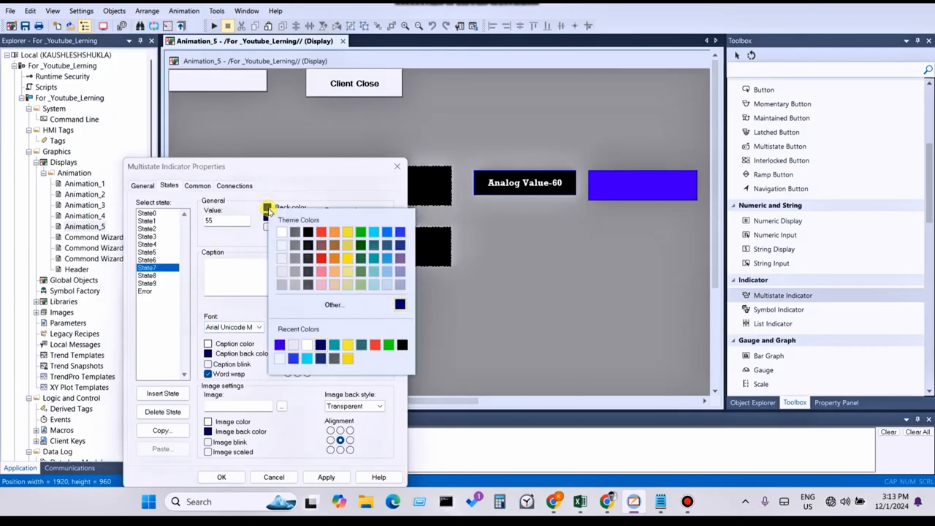
{"action": "left_click", "coordinate": [391, 258]}
- Set State8's value to 60 with a red back color and apply the change
{"action": "left_click", "coordinate": [147, 275]}
{"action": "left_click", "coordinate": [223, 220]}
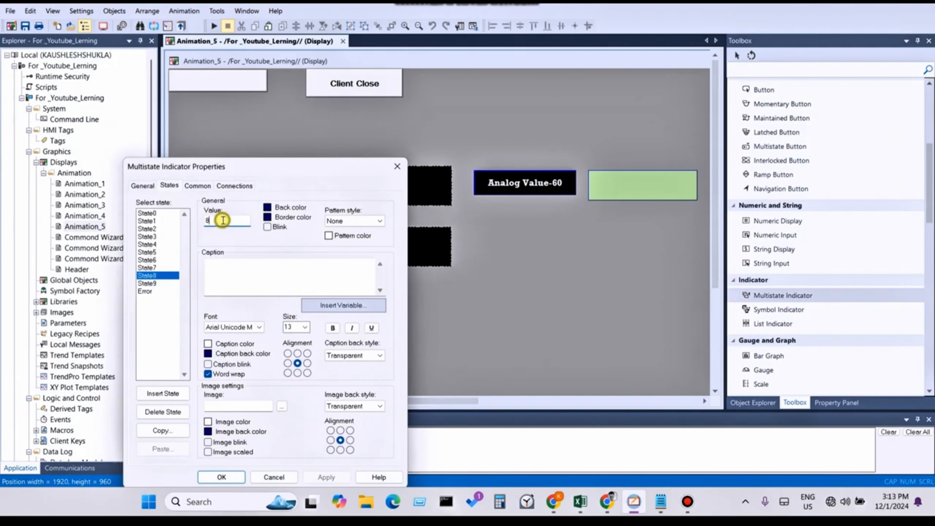
{"action": "key", "text": "BackSpace"}
{"action": "type", "text": "60"}
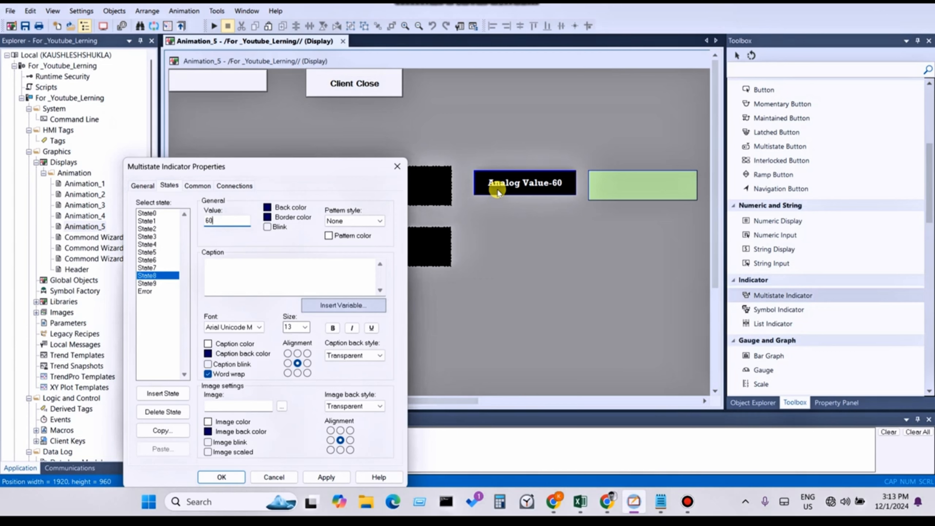
{"action": "left_click", "coordinate": [326, 477]}
{"action": "left_click", "coordinate": [267, 207]}
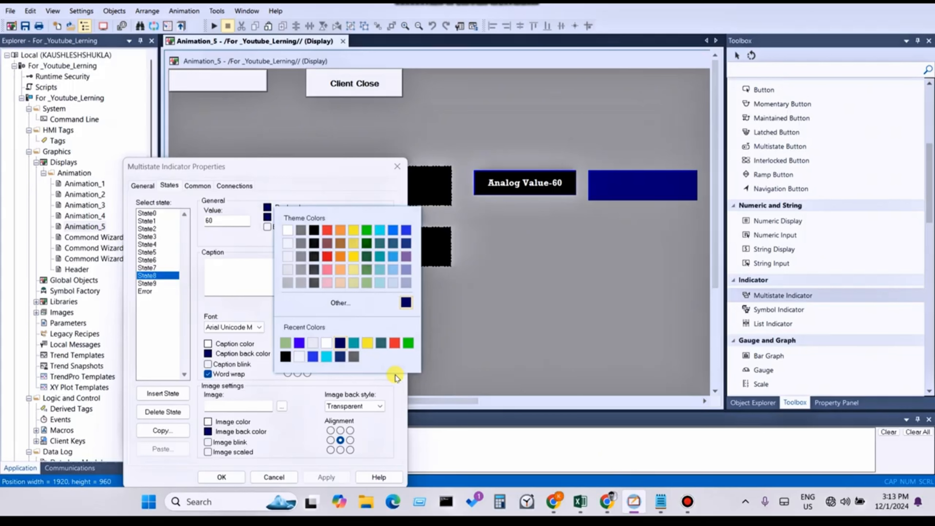
{"action": "left_click", "coordinate": [327, 230]}
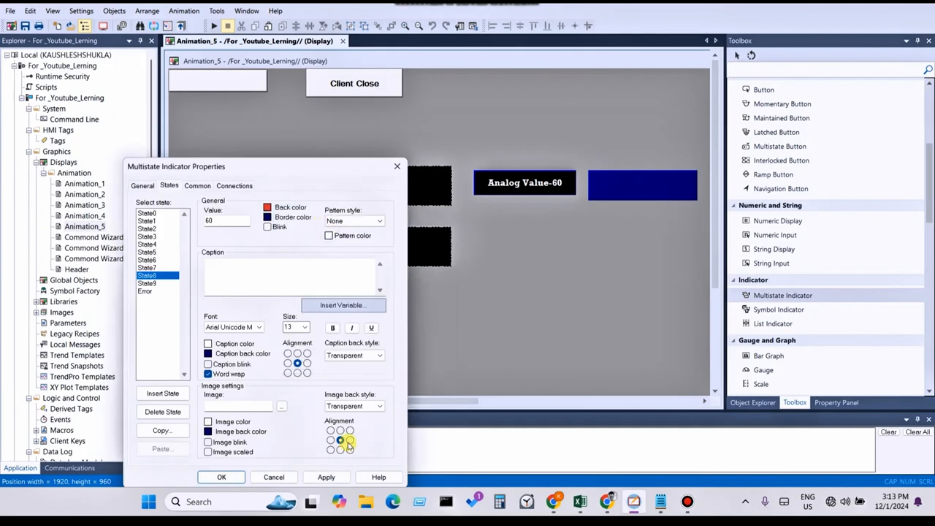
{"action": "left_click", "coordinate": [326, 477]}
- Delete State9 from the multistate indicator, then apply and accept its properties
{"action": "left_click", "coordinate": [162, 283]}
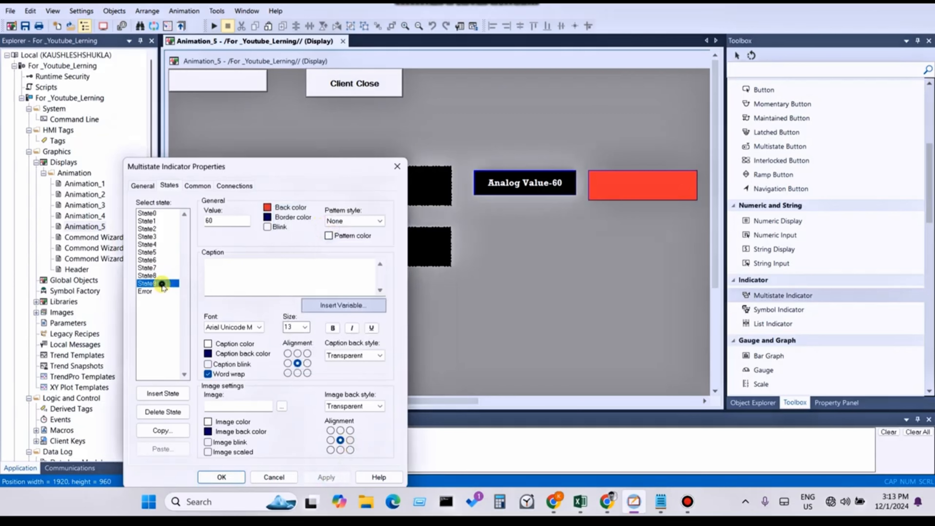
{"action": "left_click", "coordinate": [169, 412]}
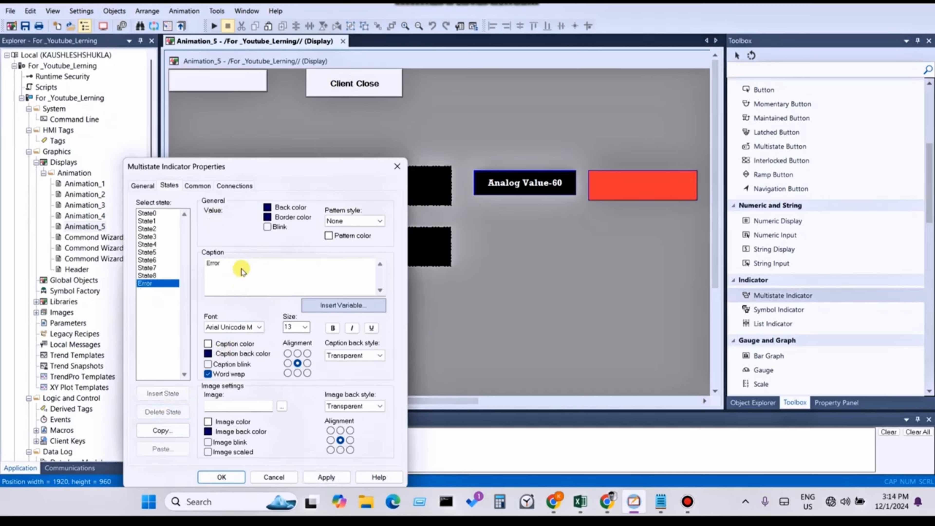
{"action": "left_click", "coordinate": [241, 270]}
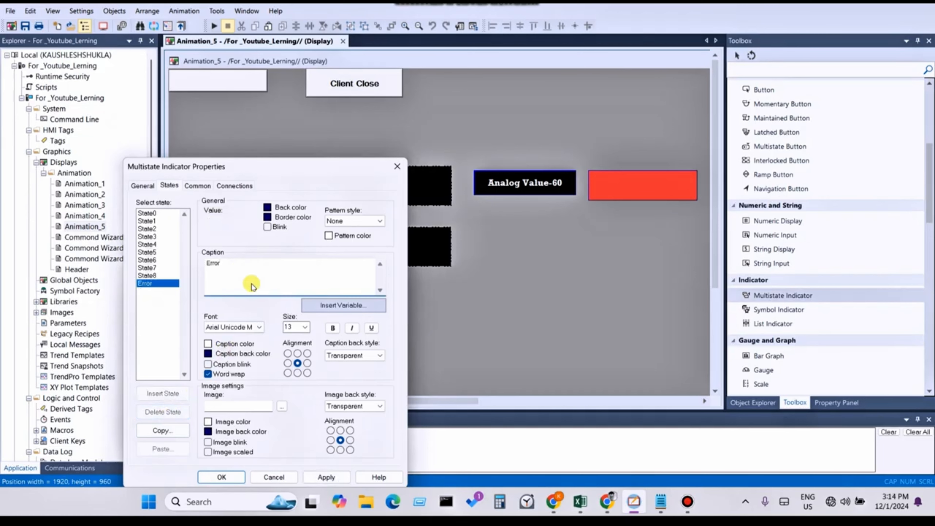
{"action": "left_click", "coordinate": [326, 477]}
{"action": "left_click", "coordinate": [222, 477]}
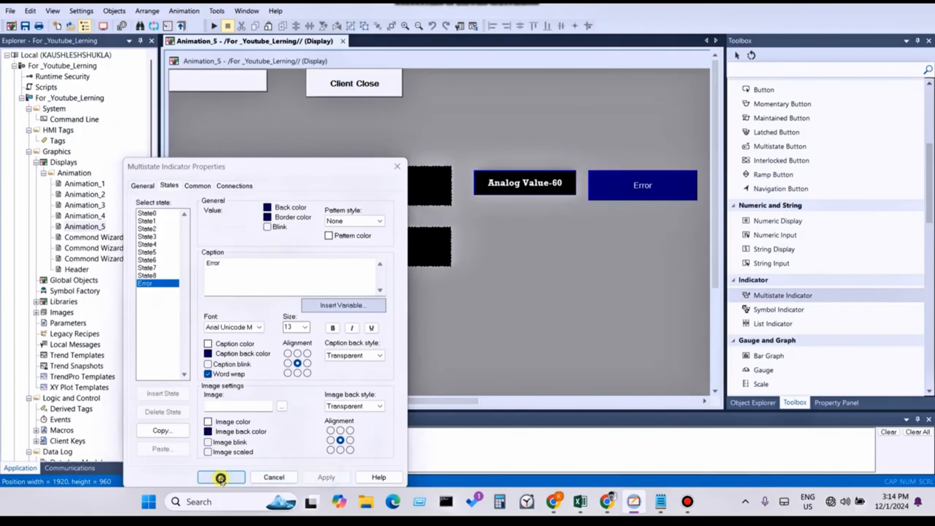
- Save the Animation_5 display and run the existing client configuration file Start_Clien_1.cli
{"action": "left_click", "coordinate": [23, 32]}
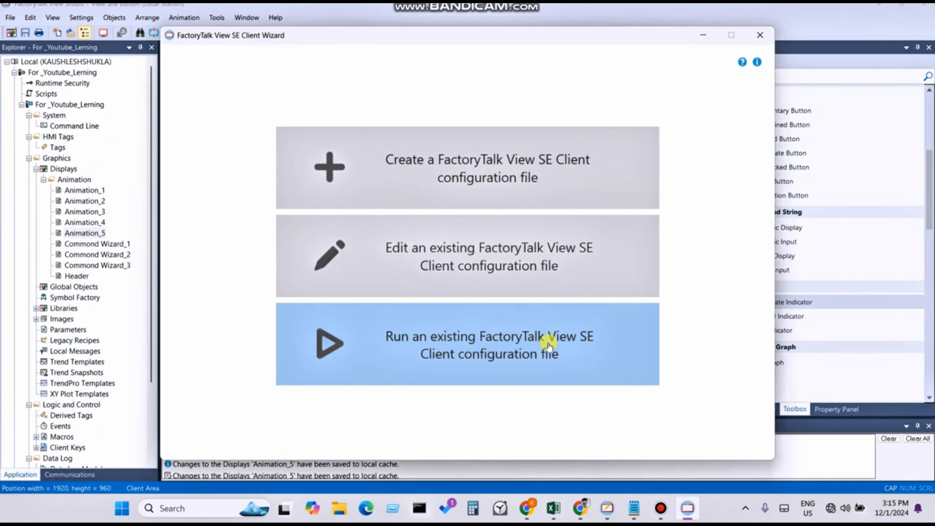
{"action": "left_click", "coordinate": [488, 351]}
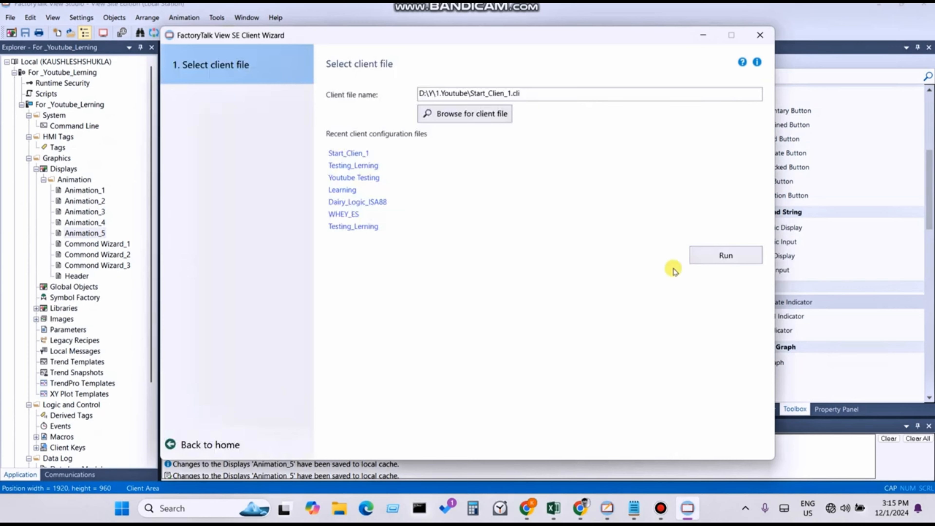
{"action": "left_click", "coordinate": [731, 257]}
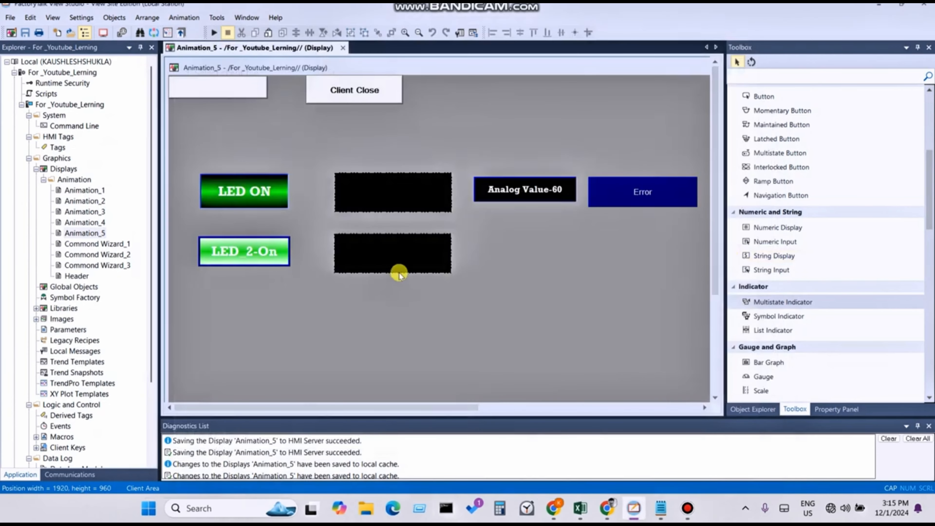
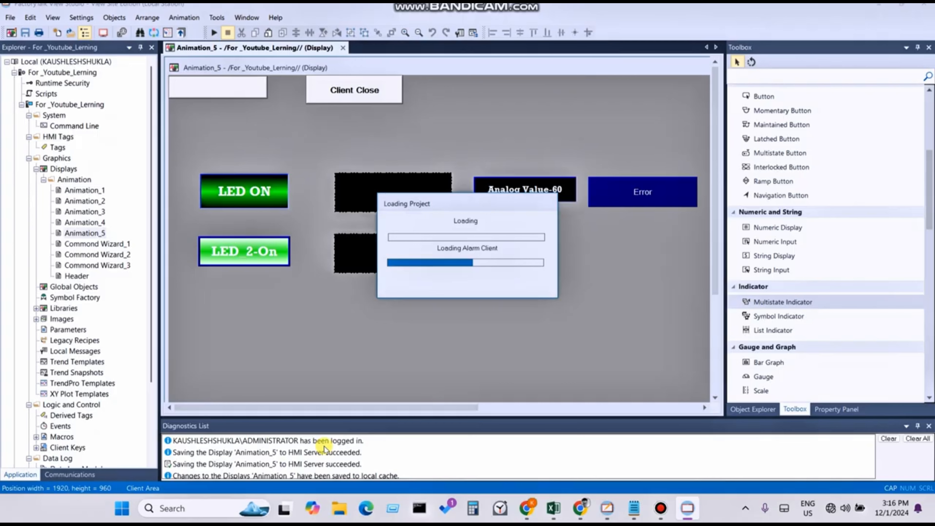
{"action": "scroll", "coordinate": [73, 401], "scroll_direction": "down", "scroll_amount": 3}
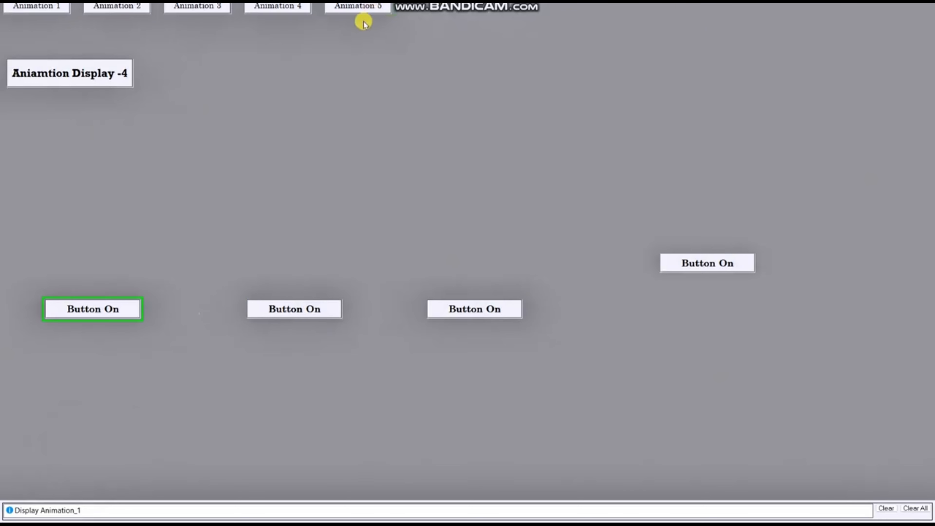
- Show the Animation 5 display in the running client and switch to FactoryTalk View Studio
{"action": "left_click", "coordinate": [353, 9]}
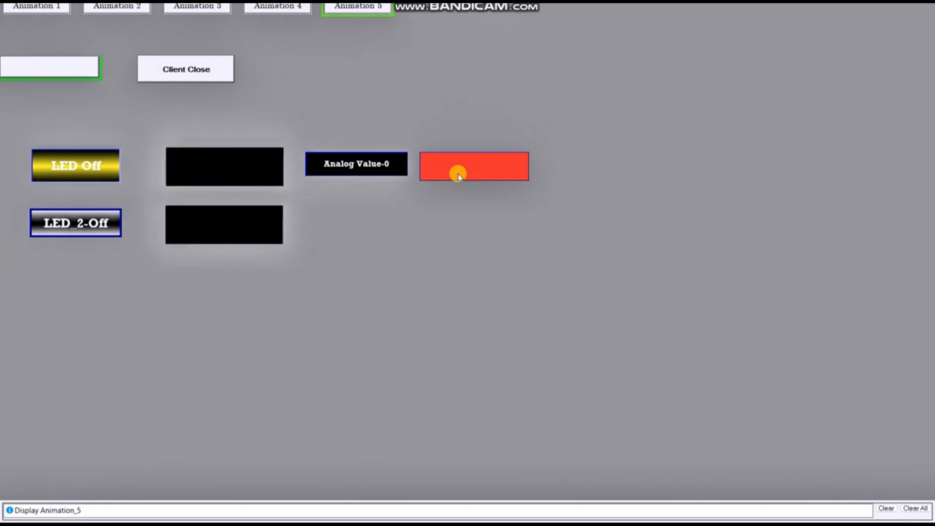
{"action": "key", "text": "super"}
{"action": "key", "text": "Escape"}
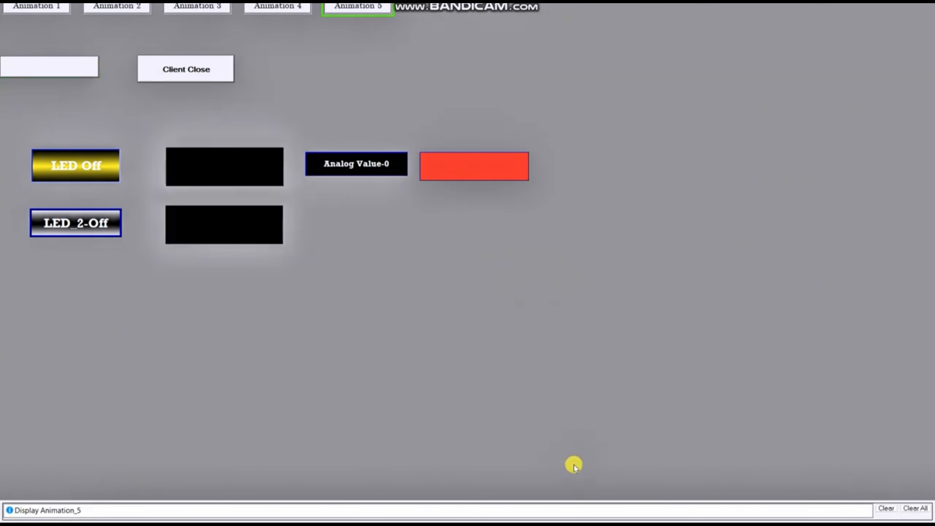
{"action": "key", "text": "super"}
{"action": "left_click", "coordinate": [603, 512]}
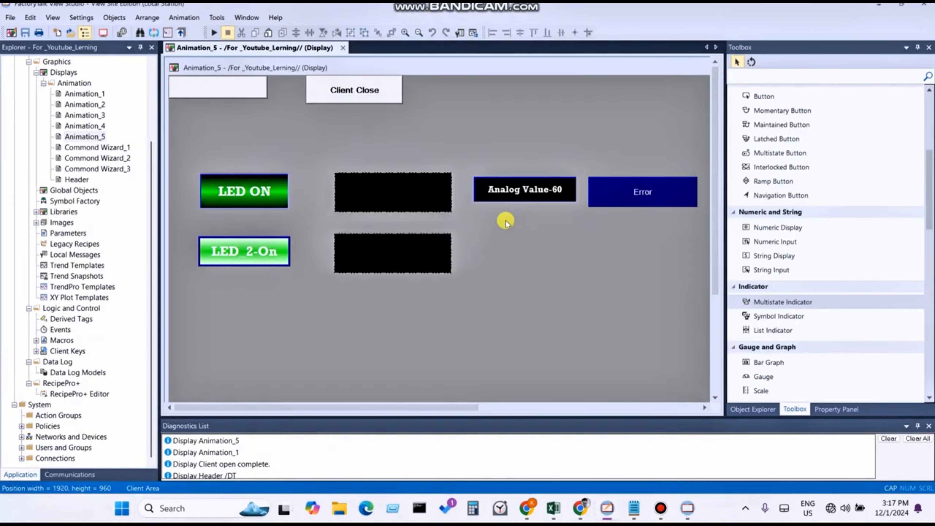
- Check the properties of the analog value push button and the State0 settings of the multistate indicator beside it
{"action": "left_click", "coordinate": [552, 190]}
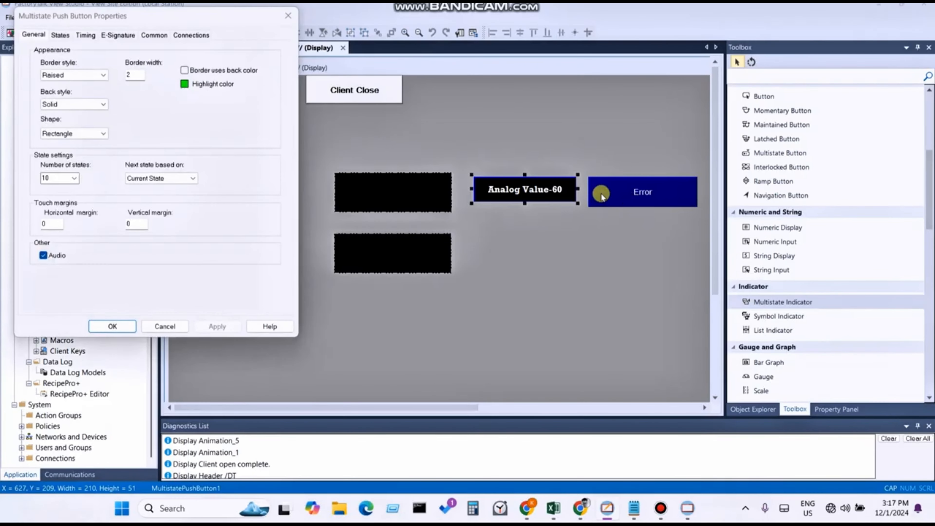
{"action": "left_click", "coordinate": [290, 17]}
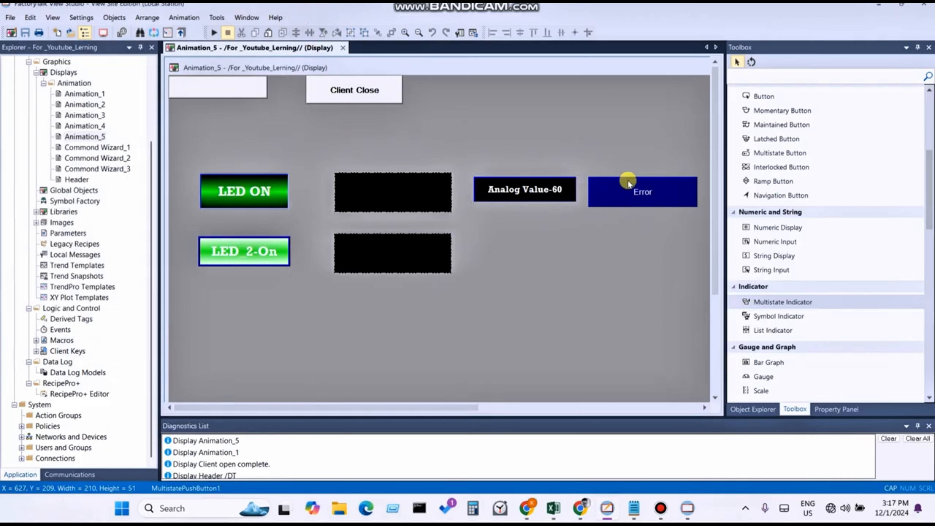
{"action": "left_click", "coordinate": [644, 186]}
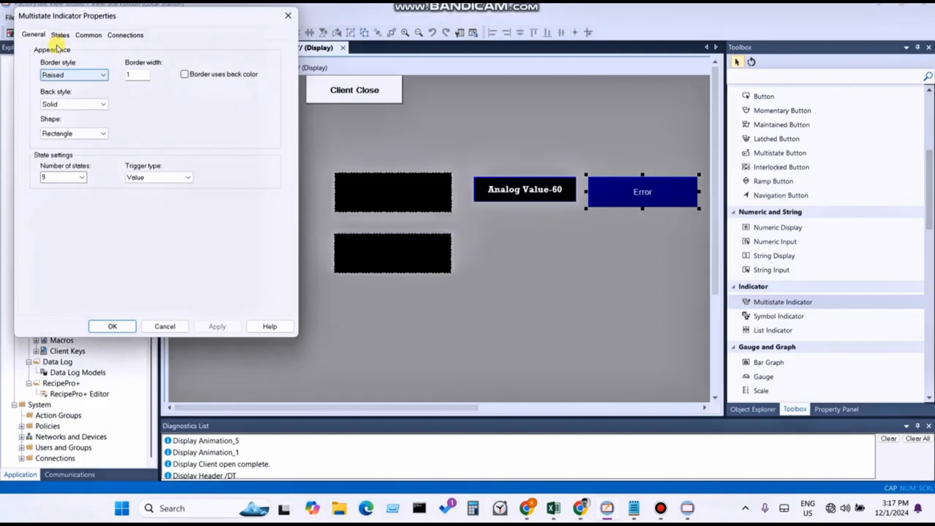
{"action": "left_click", "coordinate": [59, 35]}
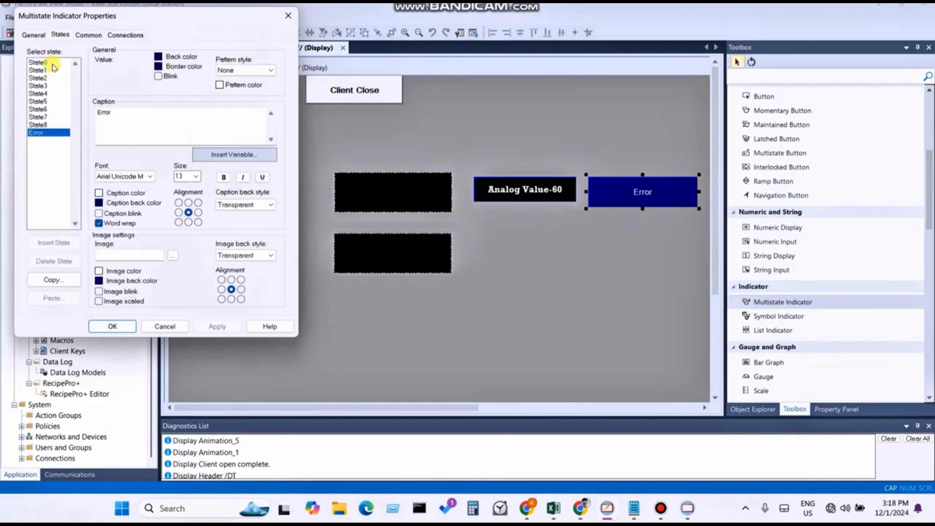
{"action": "left_click", "coordinate": [44, 62]}
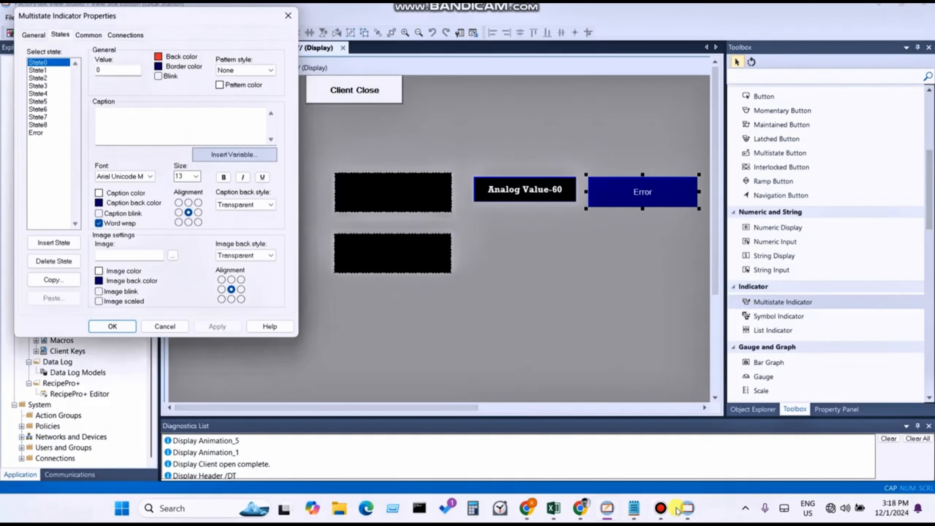
- Advance the analog value button one state in the running client and check the indicator's State1 settings in View Studio
{"action": "left_click", "coordinate": [686, 509]}
{"action": "left_click", "coordinate": [356, 163]}
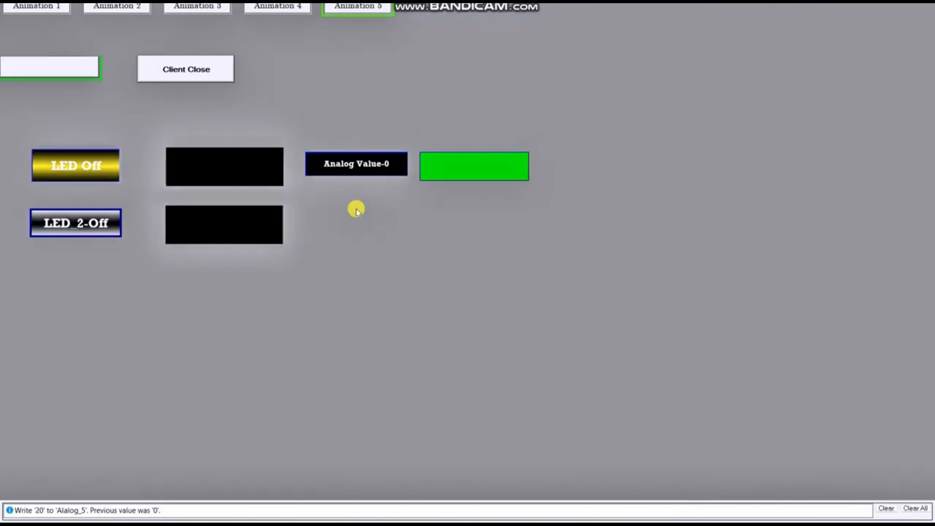
{"action": "key", "text": "super"}
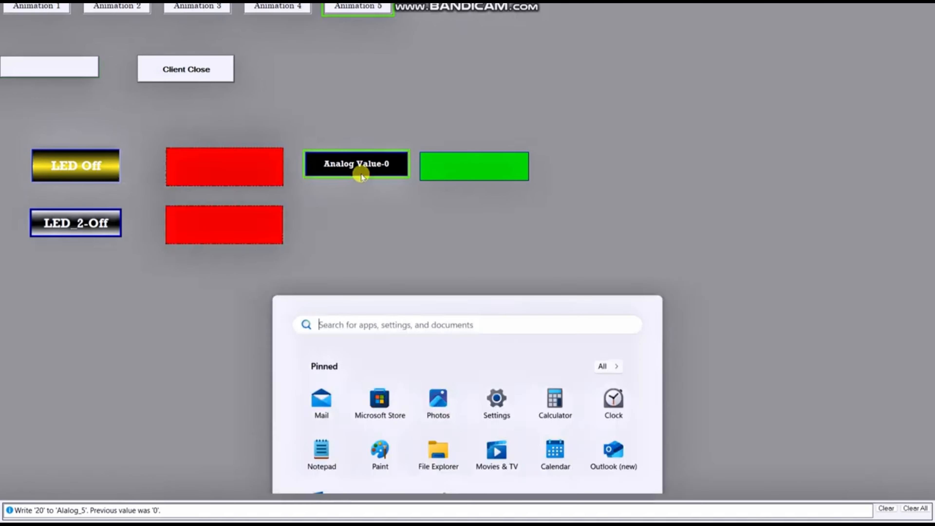
{"action": "left_click", "coordinate": [606, 508]}
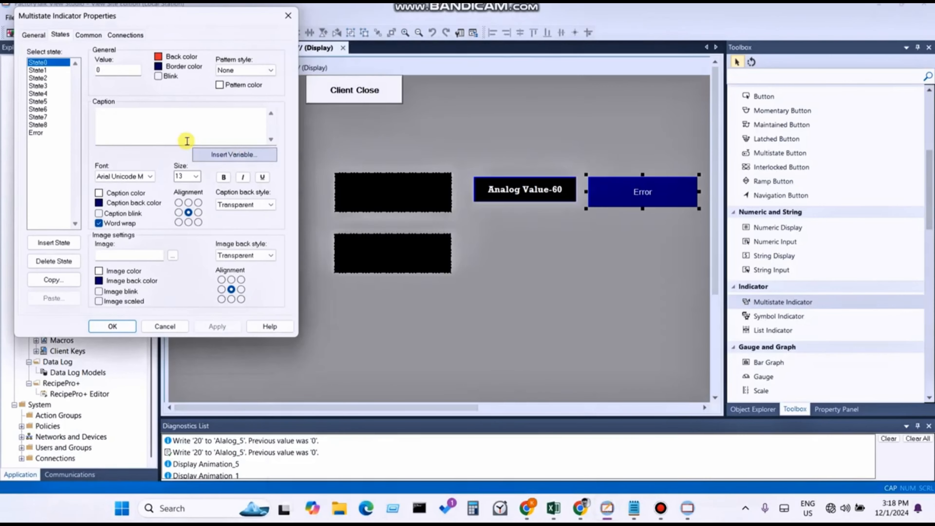
{"action": "left_click", "coordinate": [47, 70]}
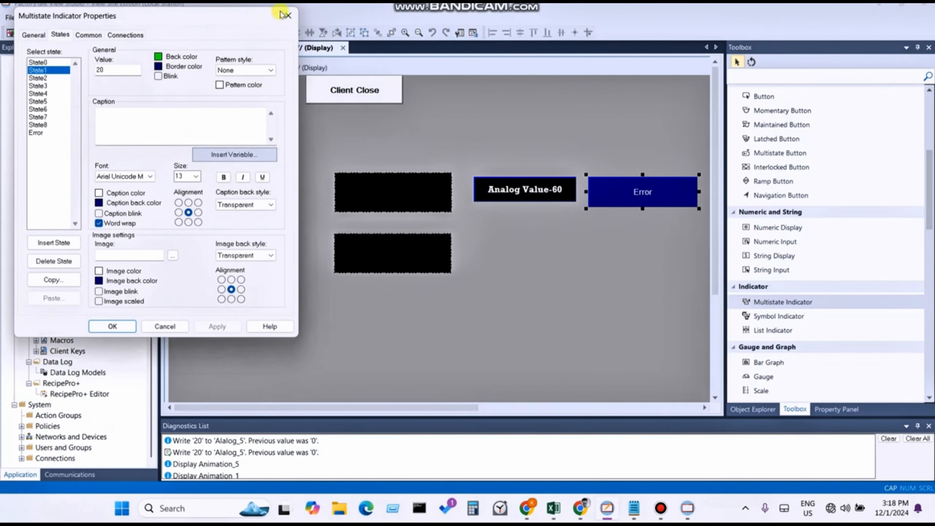
{"action": "left_click", "coordinate": [287, 16]}
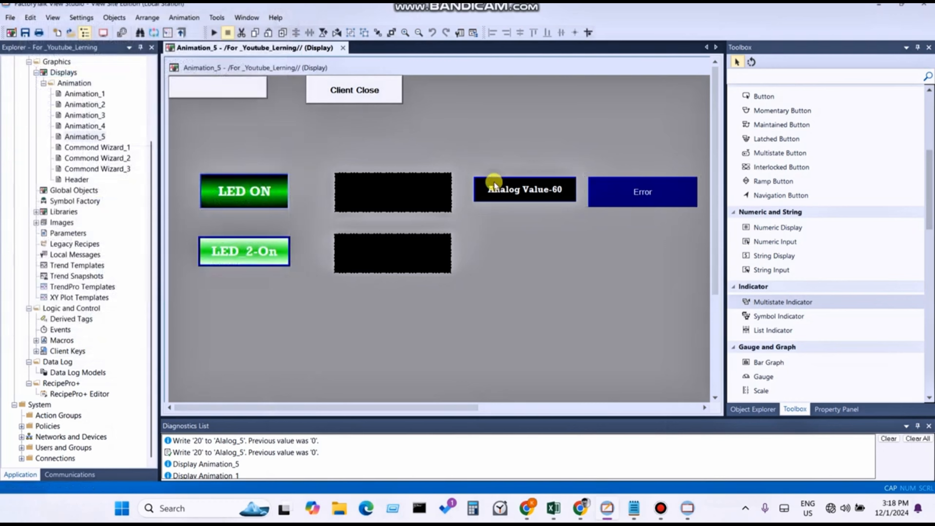
- Change the State1 caption of the analog multistate push button to "Analog Value-20" and save the Animation_5 display
{"action": "left_click", "coordinate": [500, 194]}
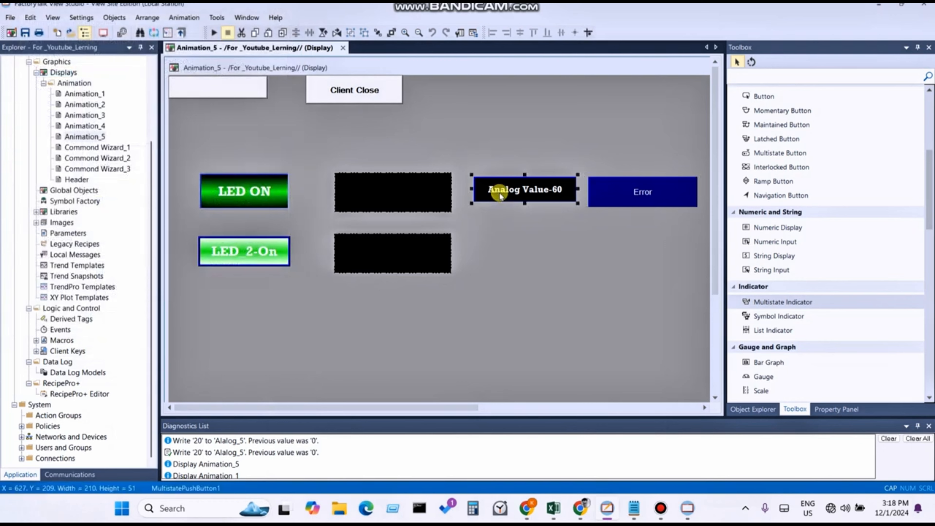
{"action": "double_click", "coordinate": [499, 194]}
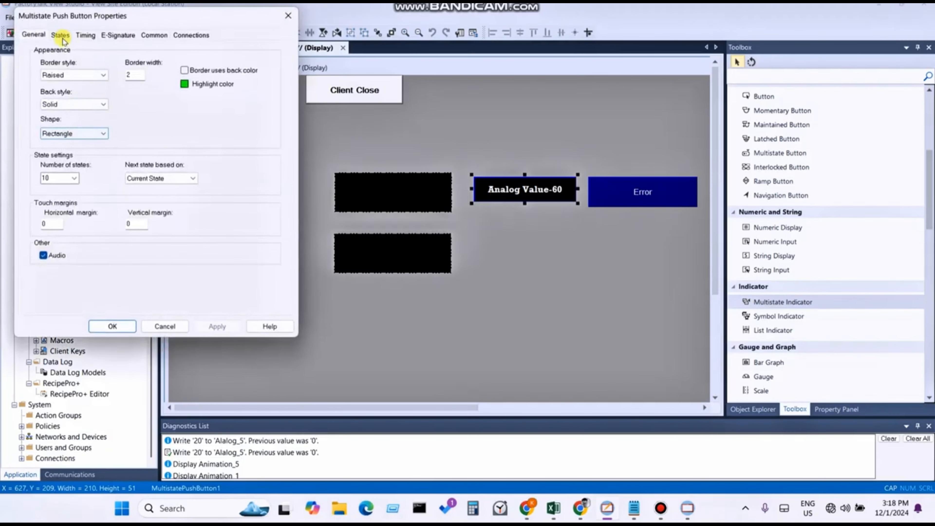
{"action": "left_click", "coordinate": [48, 72]}
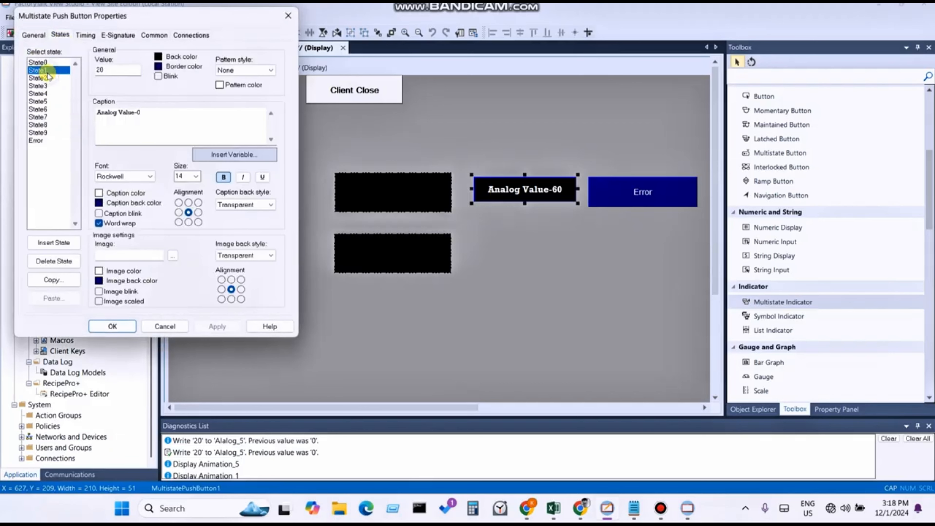
{"action": "left_click", "coordinate": [136, 112]}
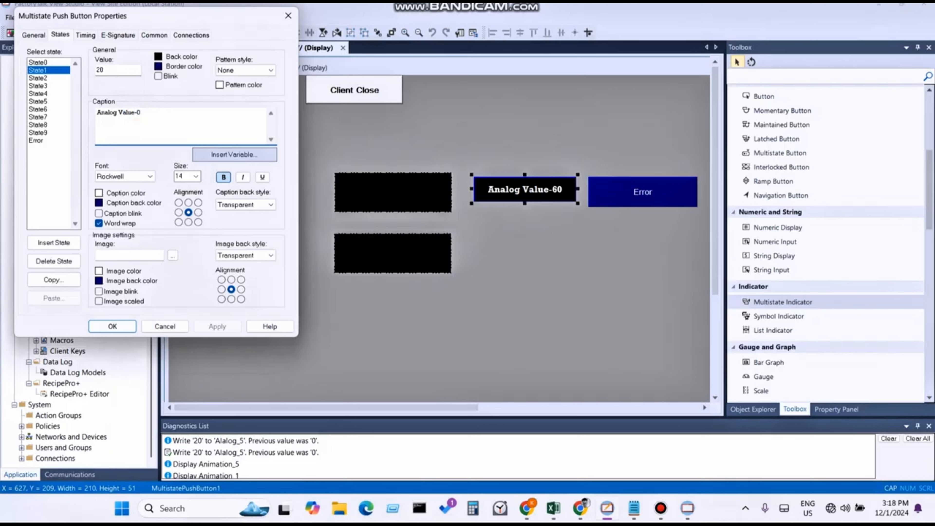
{"action": "type", "text": "2"}
{"action": "left_click", "coordinate": [217, 326]}
{"action": "left_click", "coordinate": [106, 327]}
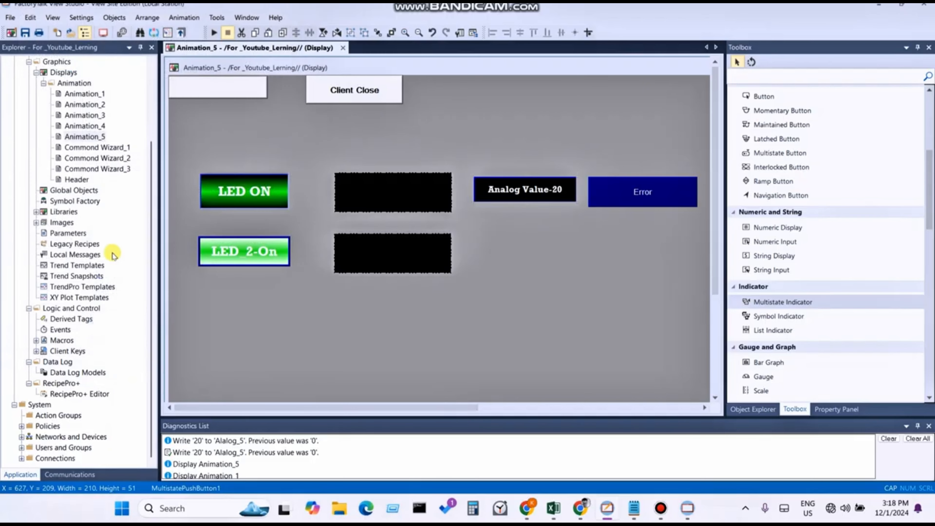
{"action": "left_click", "coordinate": [25, 33]}
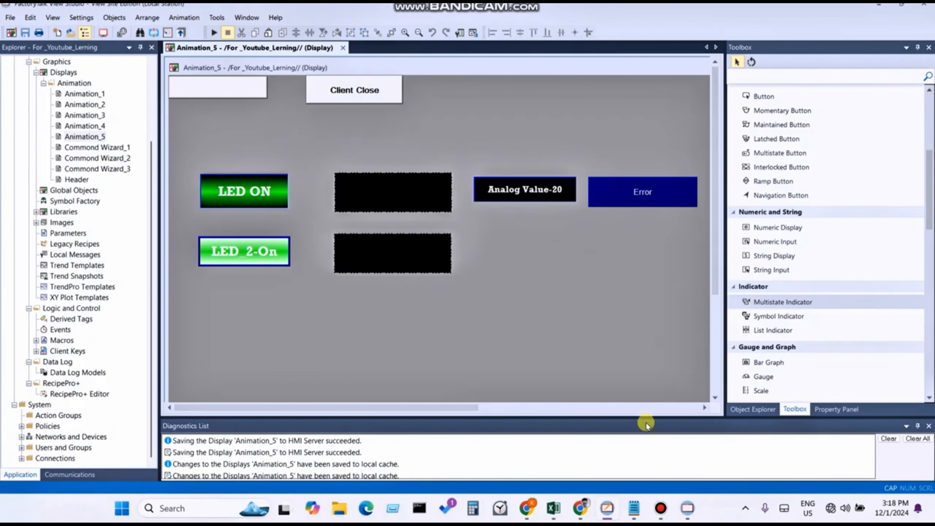
- Reload Animation 5 in the running client by way of Animation 4 and test the analog value button by advancing it one state
{"action": "left_click", "coordinate": [687, 508]}
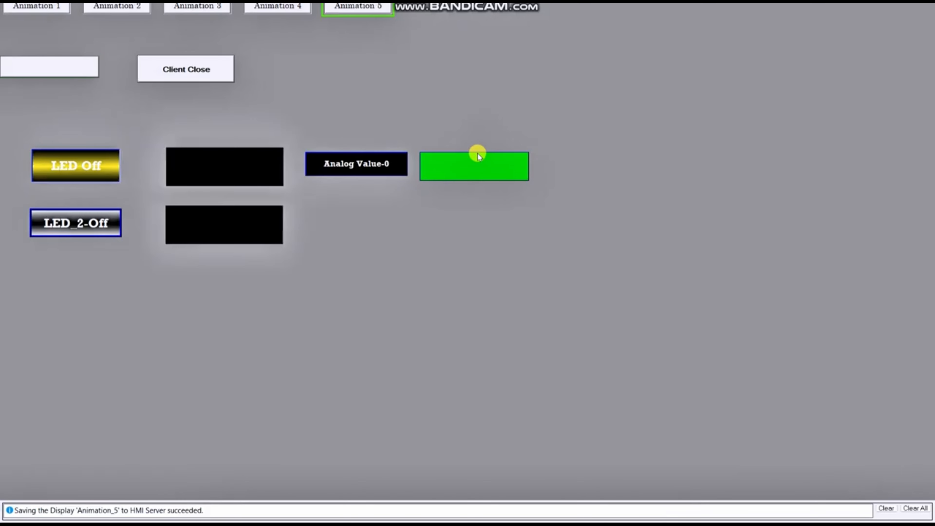
{"action": "key", "text": "super"}
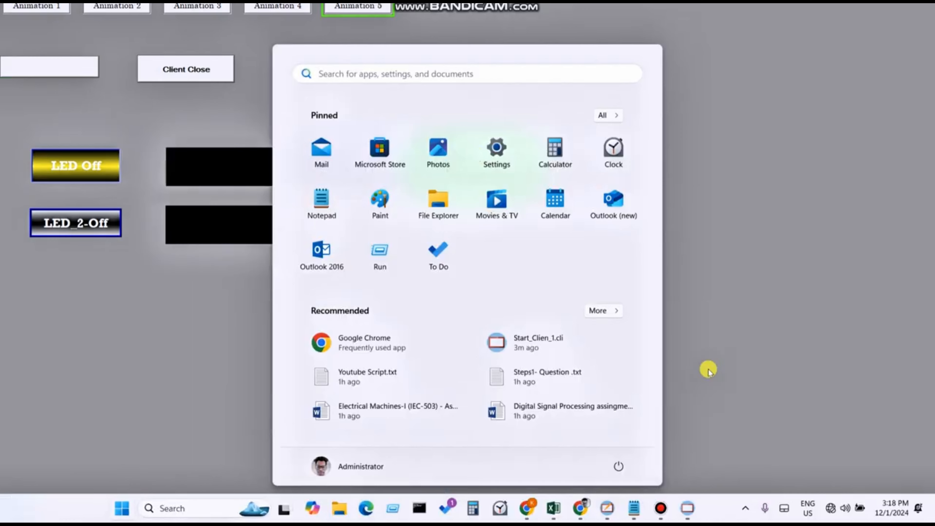
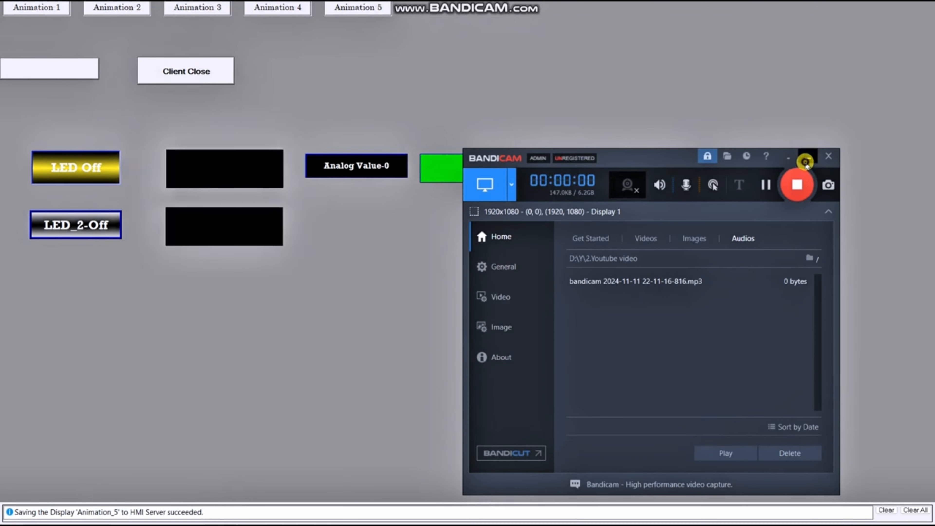
{"action": "left_click", "coordinate": [805, 158]}
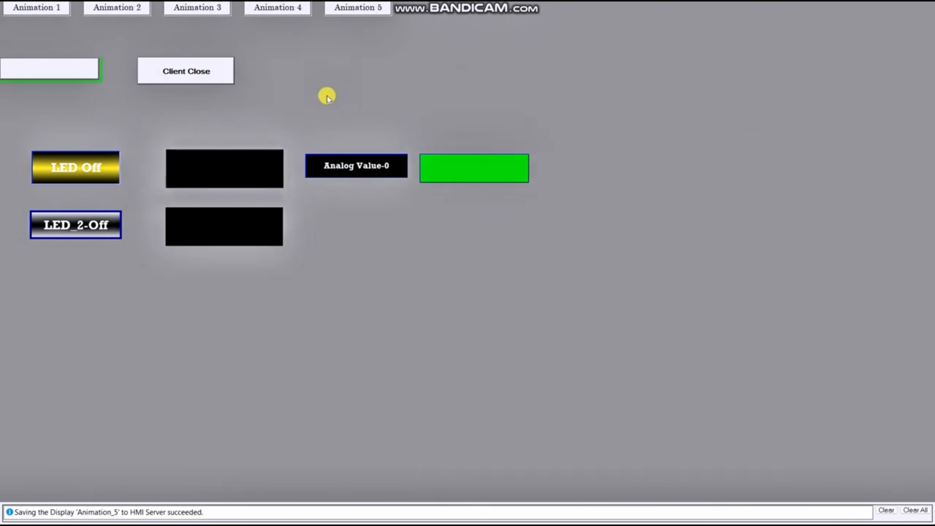
{"action": "left_click", "coordinate": [287, 9]}
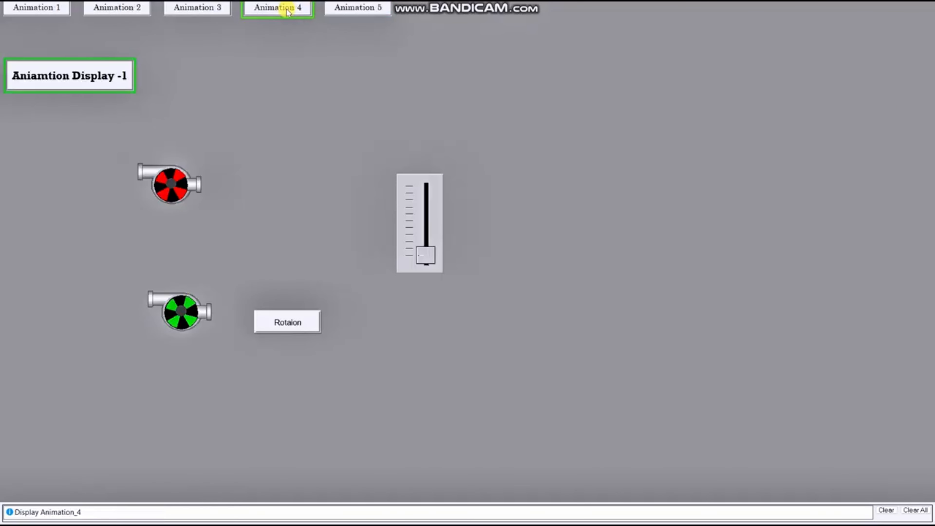
{"action": "left_click", "coordinate": [365, 8]}
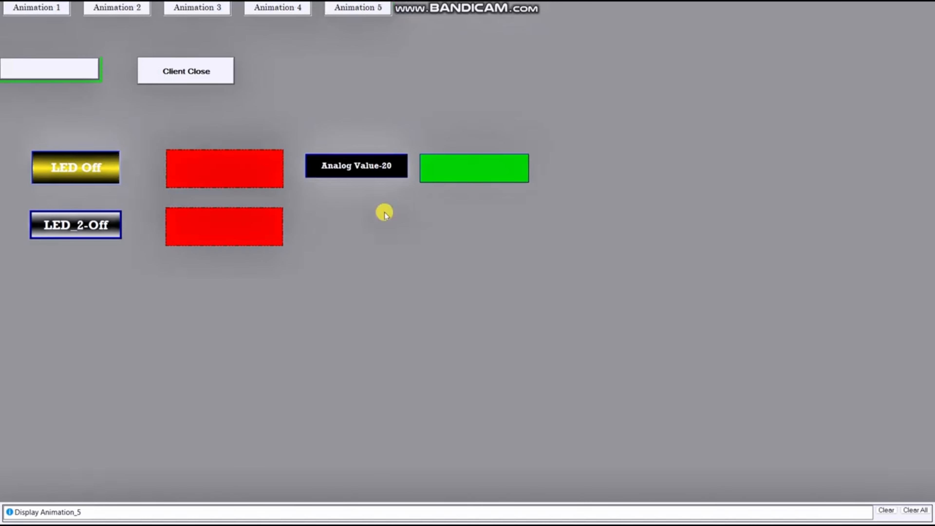
{"action": "left_click", "coordinate": [355, 176]}
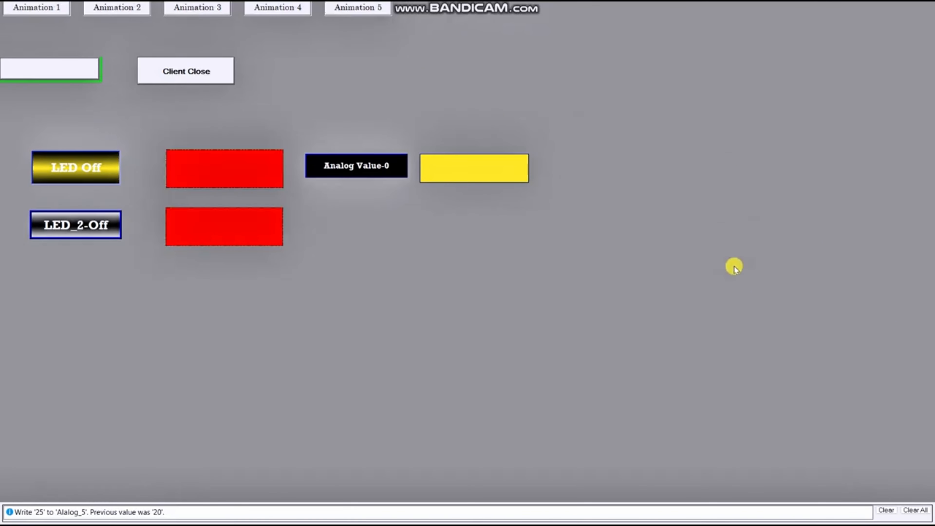
- Back in View Studio, change the State2 caption of the analog multistate push button to "Analog Value-25"
{"action": "key", "text": "super"}
{"action": "left_click", "coordinate": [607, 510]}
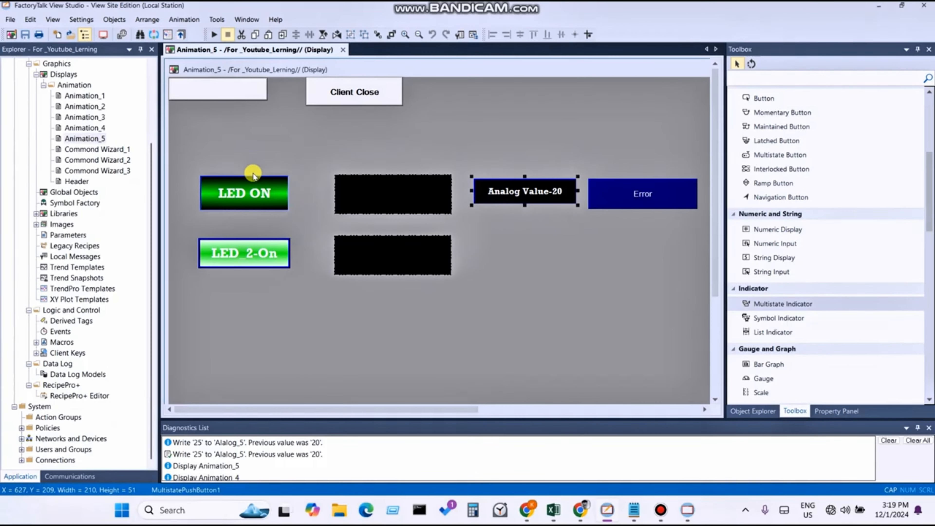
{"action": "double_click", "coordinate": [530, 193]}
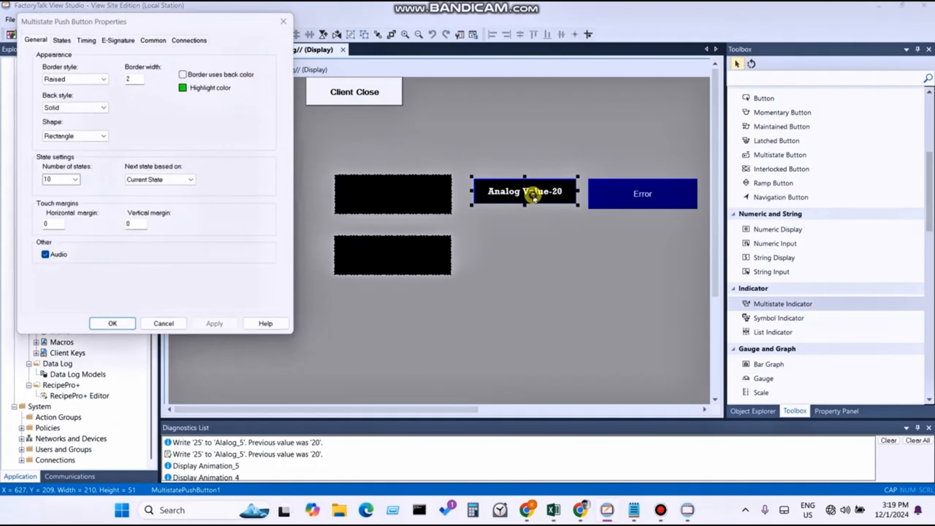
{"action": "left_click", "coordinate": [60, 37]}
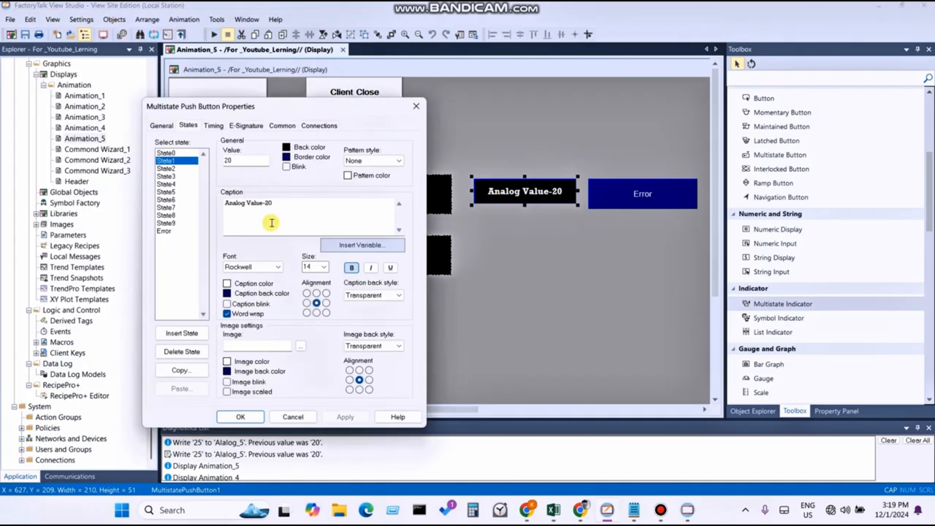
{"action": "left_click", "coordinate": [177, 168]}
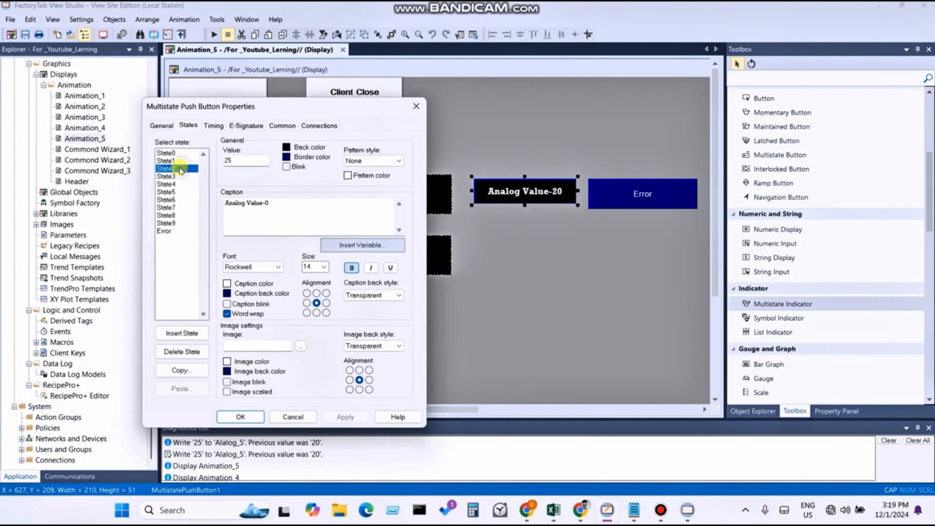
{"action": "left_click", "coordinate": [274, 205]}
{"action": "key", "text": "BackSpace"}
{"action": "type", "text": "25"}
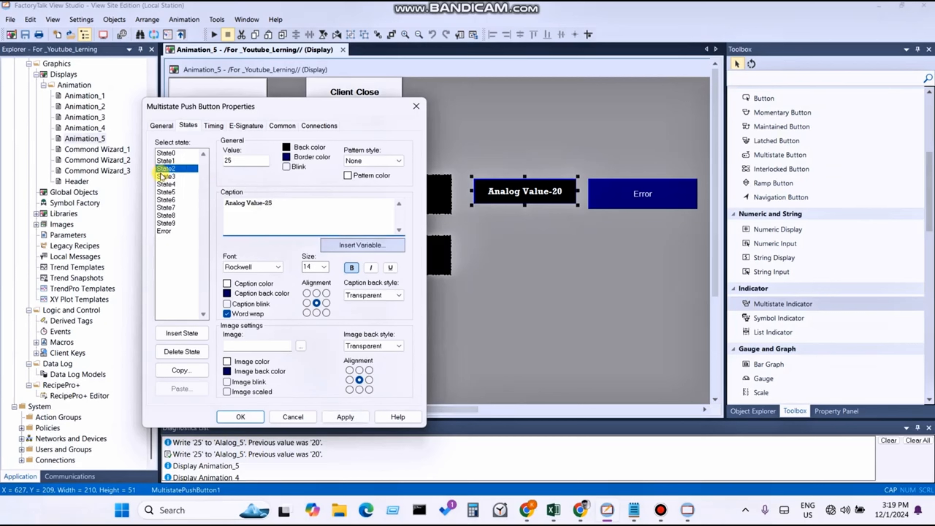
- Change the State3 caption of the multistate push button to "Analog Value-30" and apply the change
{"action": "left_click", "coordinate": [167, 176]}
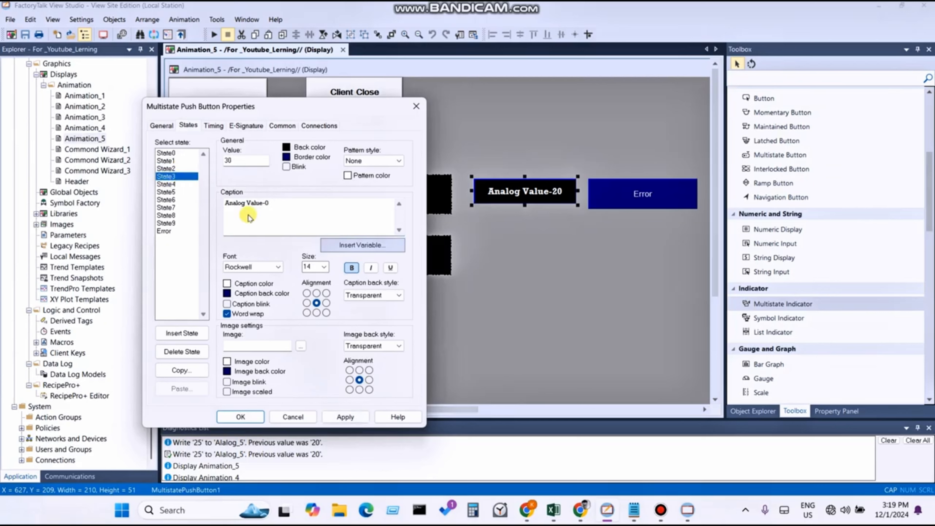
{"action": "left_click", "coordinate": [266, 203]}
{"action": "type", "text": "3"}
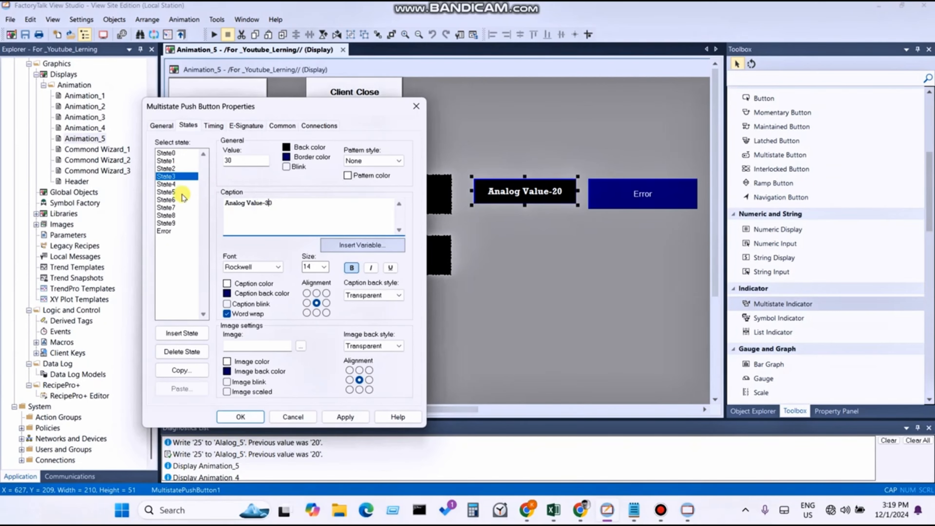
{"action": "left_click", "coordinate": [169, 184]}
{"action": "left_click", "coordinate": [266, 204]}
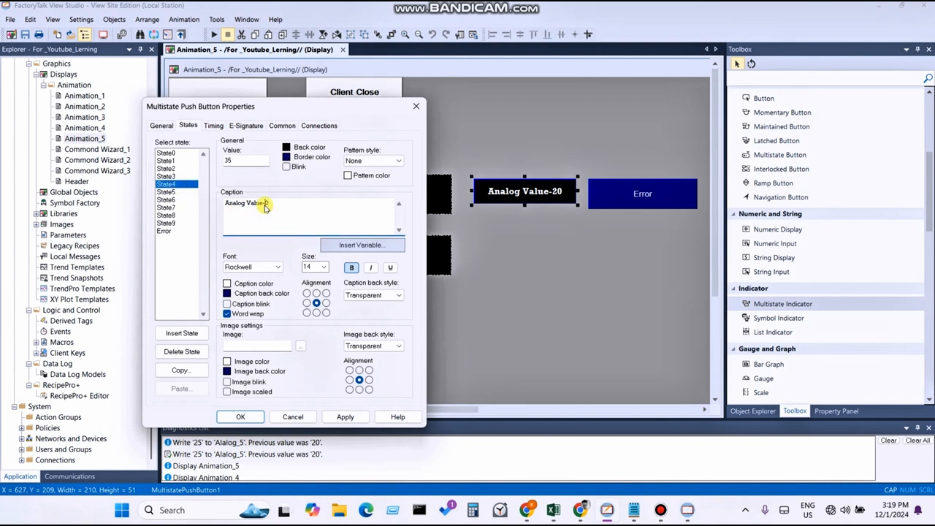
{"action": "left_click", "coordinate": [167, 168]}
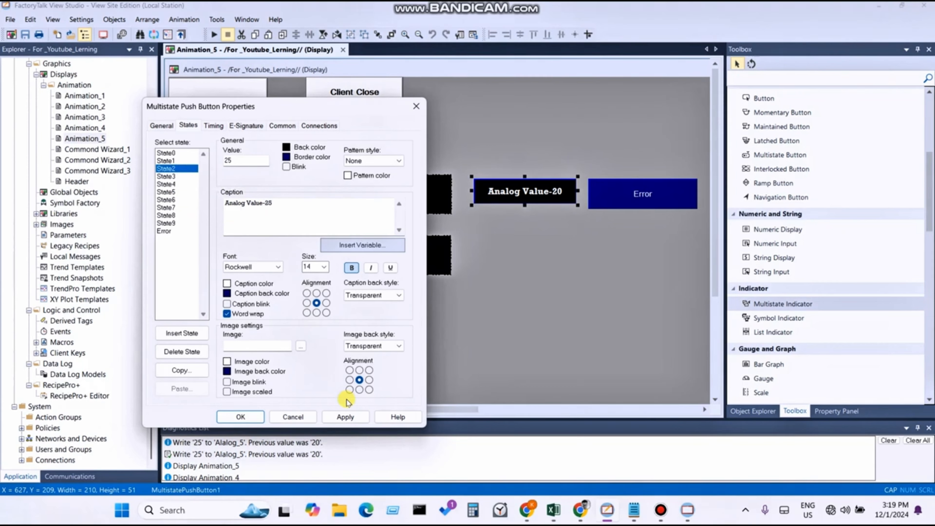
{"action": "left_click", "coordinate": [345, 417]}
- Set the State4 caption of the multistate push button to "Analog Value-30"
{"action": "left_click", "coordinate": [168, 176]}
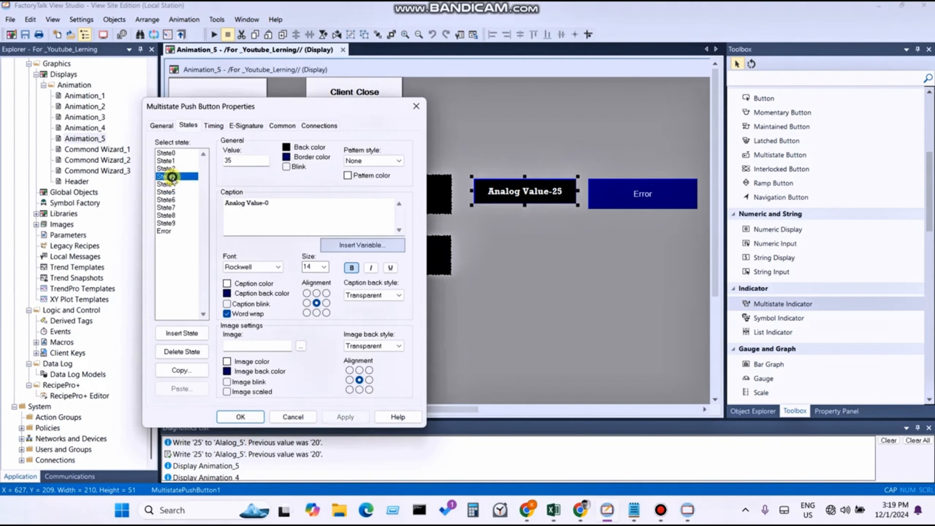
{"action": "left_click", "coordinate": [170, 183]}
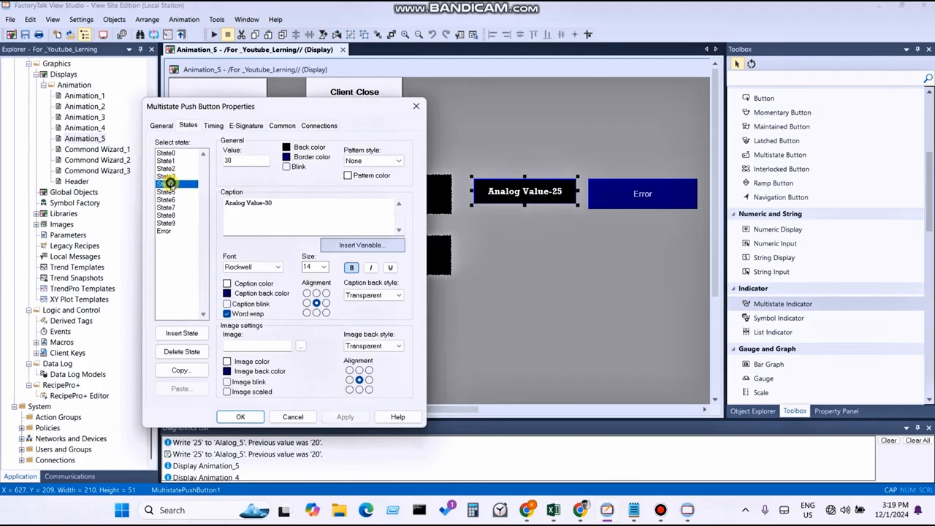
{"action": "left_click", "coordinate": [263, 205]}
{"action": "left_click", "coordinate": [265, 206]}
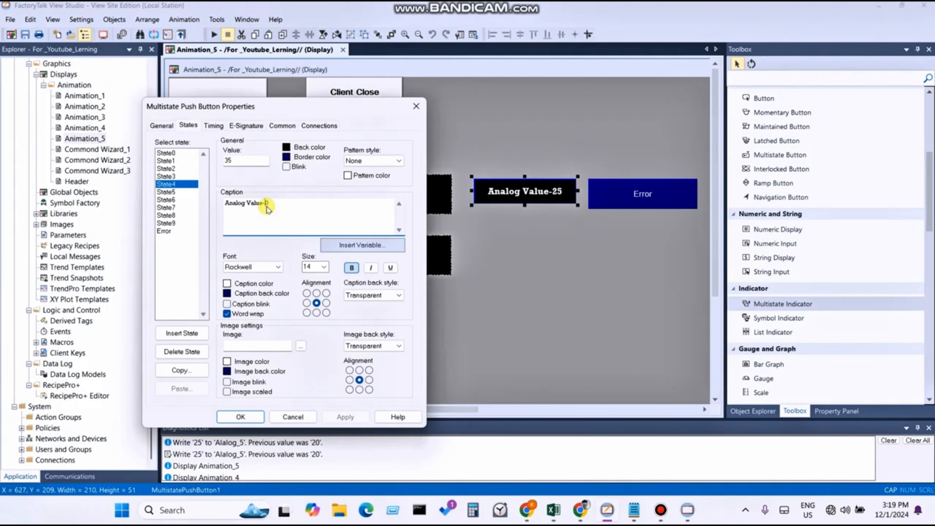
{"action": "type", "text": "3"}
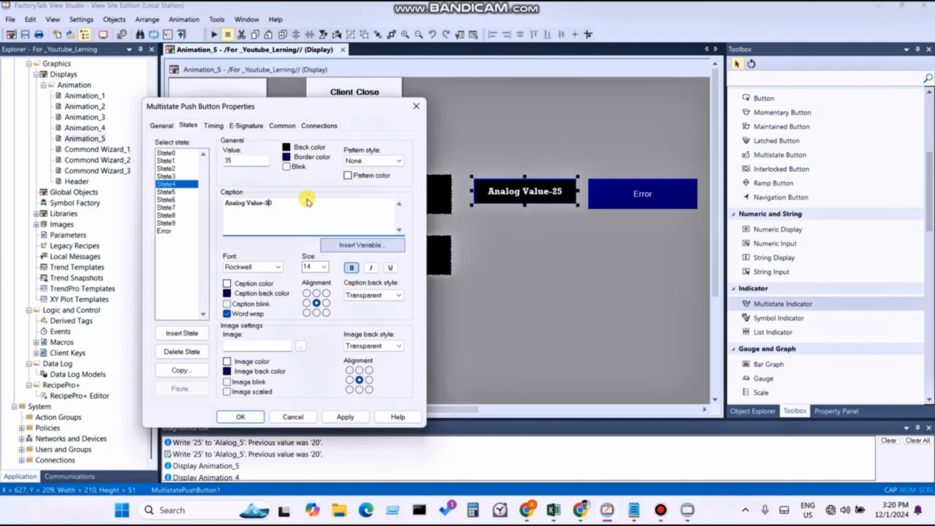
- Change the State5 caption of the multistate push button to "Analog Value-40"
{"action": "left_click", "coordinate": [169, 192]}
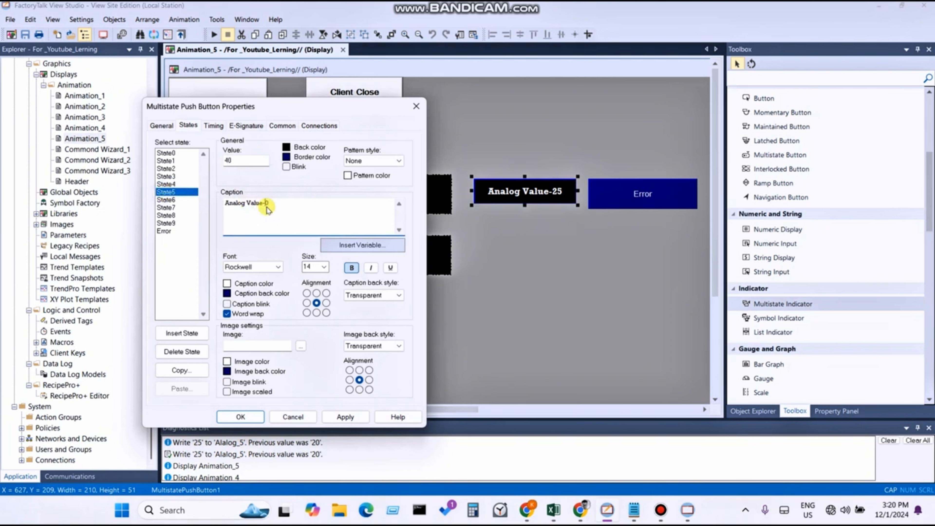
{"action": "key", "text": "BackSpace"}
{"action": "type", "text": "4"}
{"action": "left_click", "coordinate": [167, 191]}
- Review the neighbouring states and set the State4 caption to "Analog Value-35"
{"action": "left_click", "coordinate": [180, 200]}
{"action": "left_click", "coordinate": [167, 192]}
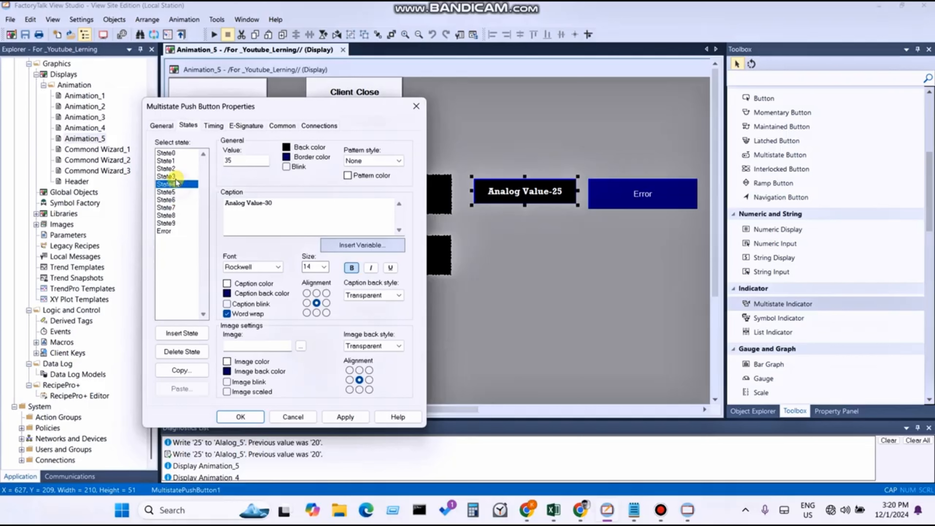
{"action": "left_click", "coordinate": [279, 208]}
{"action": "left_click", "coordinate": [176, 183]}
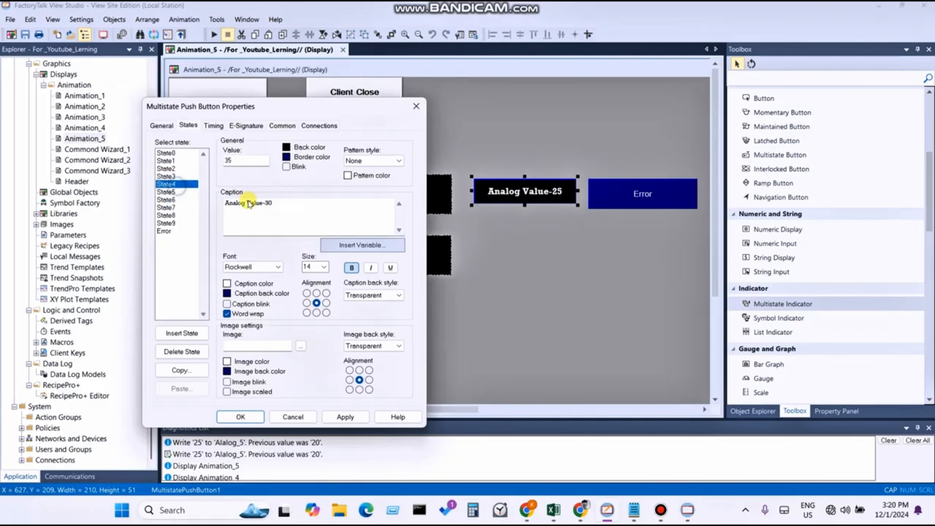
{"action": "left_click", "coordinate": [249, 203]}
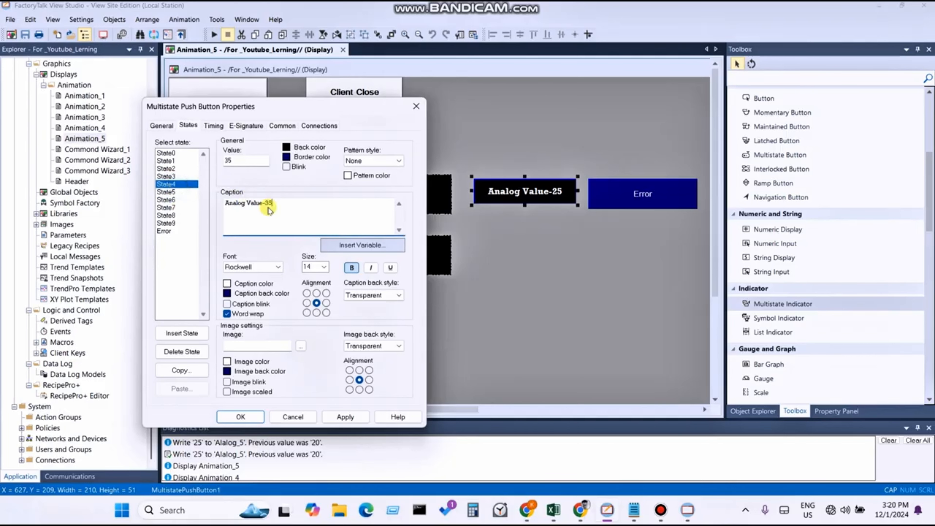
- Change the State6 caption of the multistate push button to "Analog Value-45" and apply it
{"action": "left_click", "coordinate": [173, 200]}
{"action": "left_click", "coordinate": [285, 203]}
{"action": "key", "text": "BackSpace"}
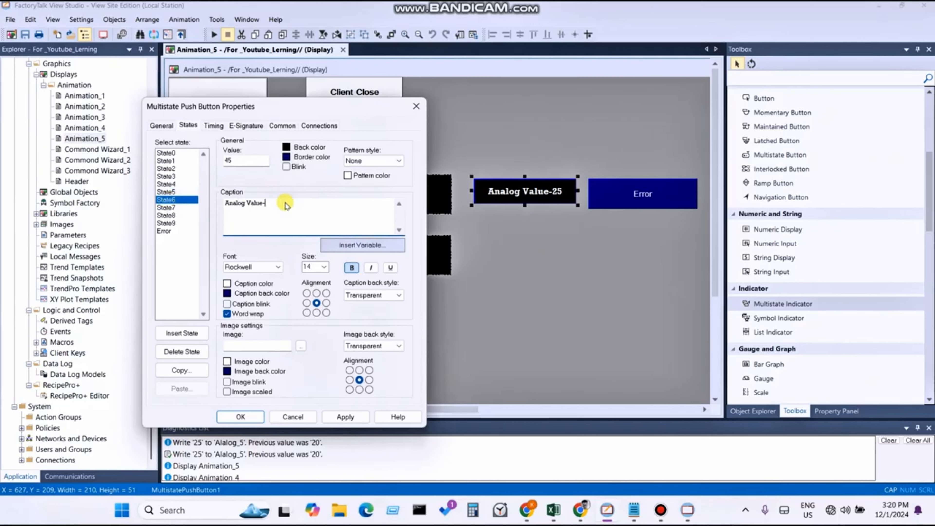
{"action": "type", "text": "45"}
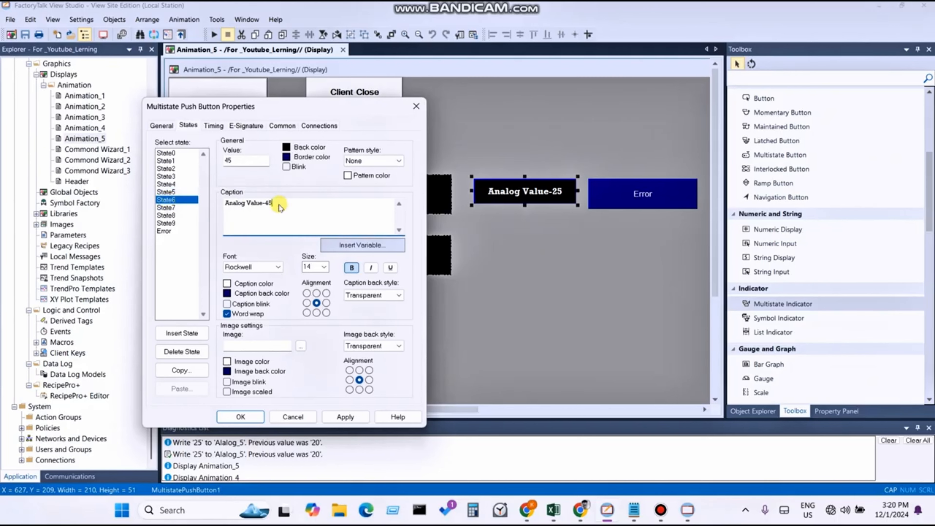
{"action": "left_click", "coordinate": [345, 416]}
- Change the State7 caption of the multistate push button to "Analog Value-50" and apply it
{"action": "left_click", "coordinate": [177, 192]}
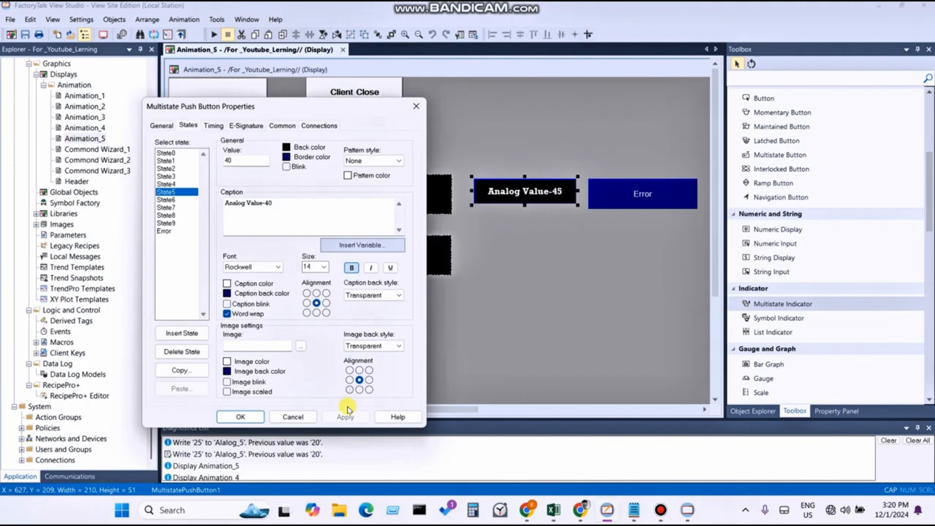
{"action": "left_click", "coordinate": [177, 207]}
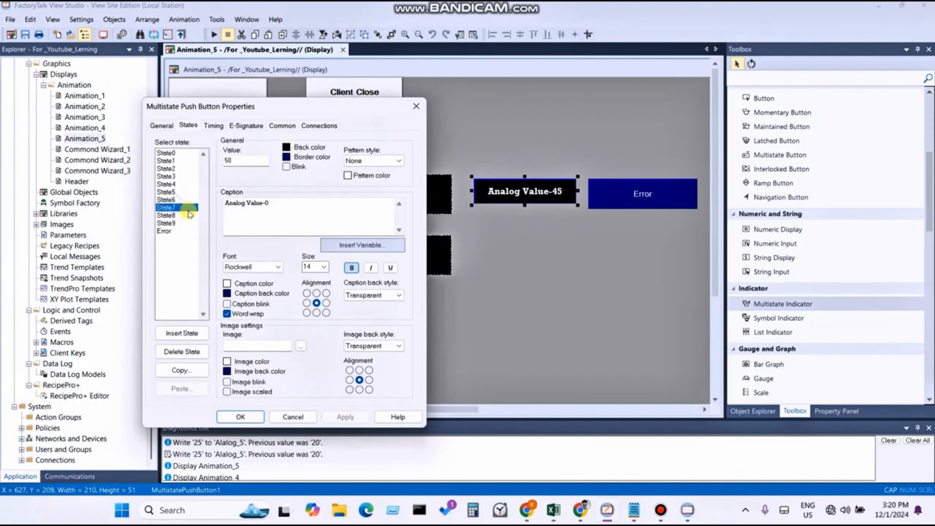
{"action": "left_click", "coordinate": [316, 212]}
{"action": "key", "text": "BackSpace"}
{"action": "type", "text": "50"}
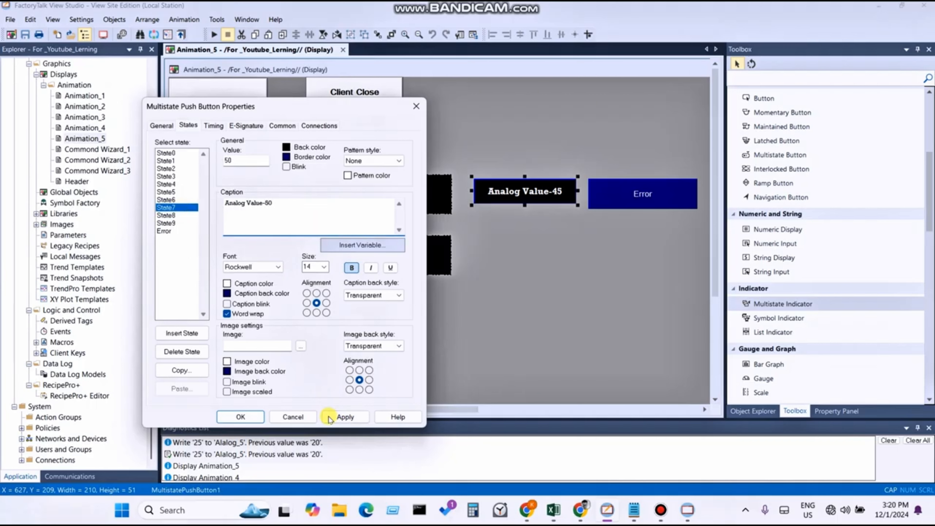
{"action": "left_click", "coordinate": [345, 417]}
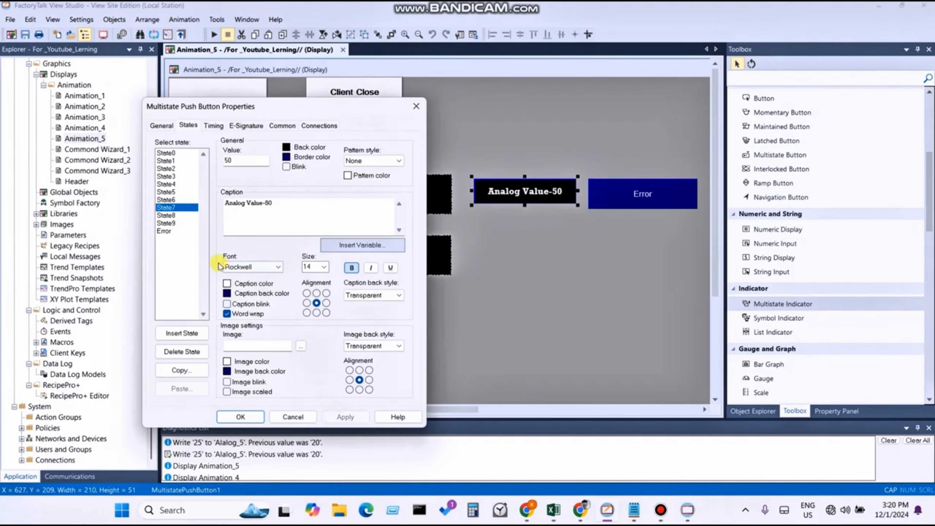
- Change the State8 caption of the multistate push button to "Analog Value-55" and apply it
{"action": "left_click", "coordinate": [172, 216]}
{"action": "left_click", "coordinate": [279, 214]}
{"action": "key", "text": "BackSpace"}
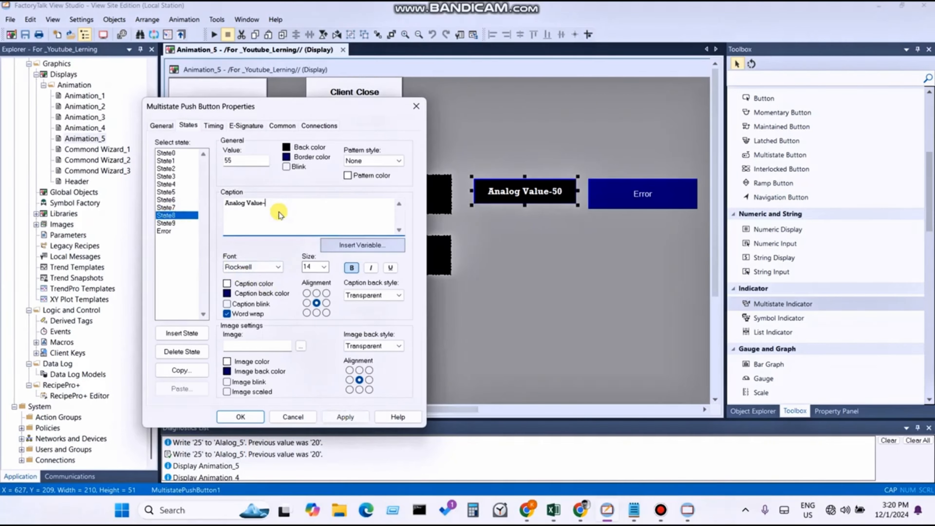
{"action": "type", "text": "55"}
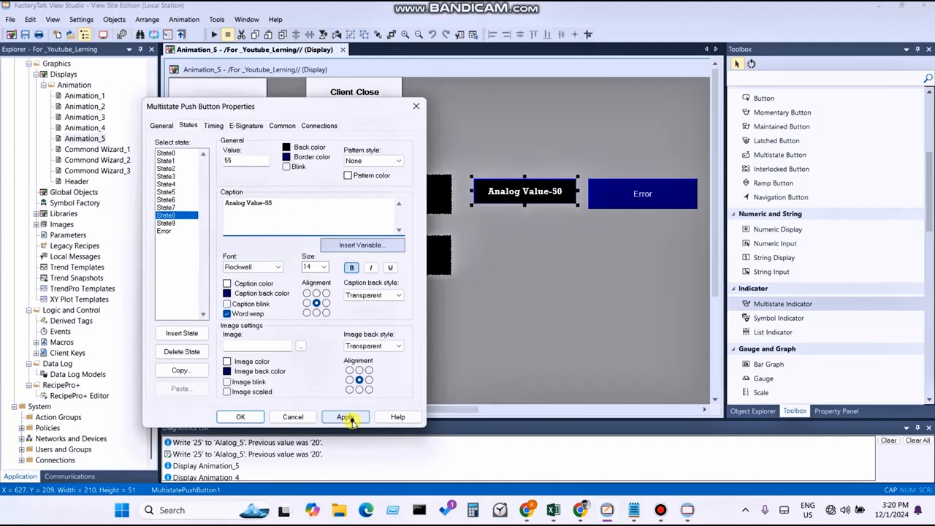
{"action": "left_click", "coordinate": [345, 417]}
- Change the State9 caption to "Analog Value-60", accept the push button's properties and save the Animation_5 display
{"action": "left_click", "coordinate": [171, 223]}
{"action": "left_click", "coordinate": [282, 216]}
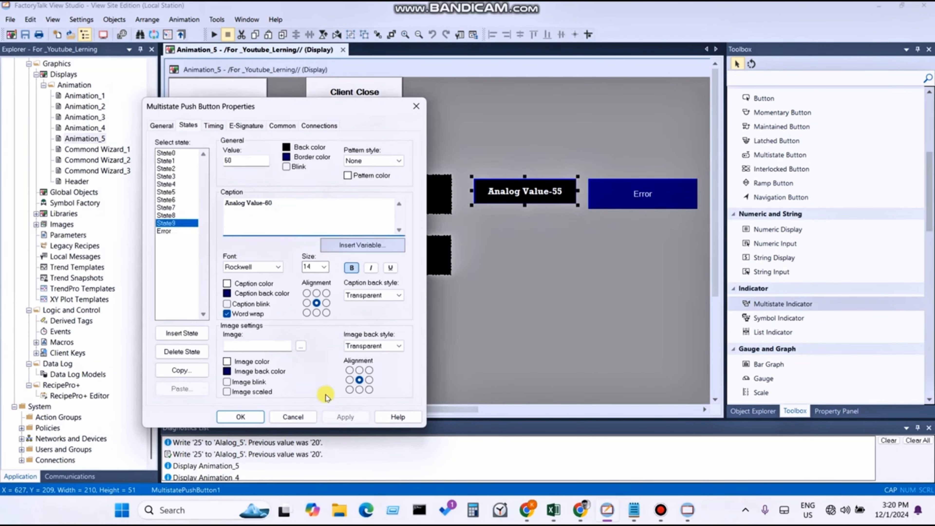
{"action": "left_click", "coordinate": [241, 416]}
{"action": "left_click", "coordinate": [25, 35]}
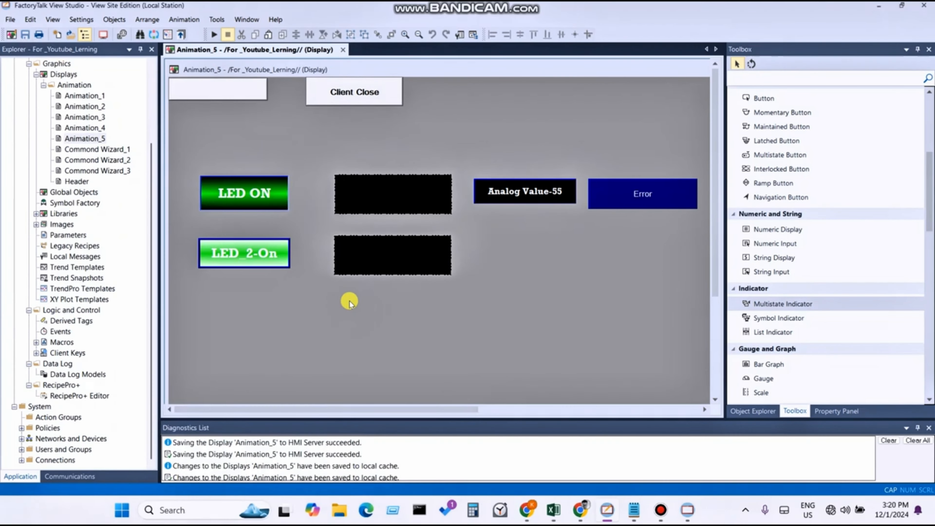
- Switch to the running client and reload Animation 5 by way of Animation 4
{"action": "left_click", "coordinate": [687, 510]}
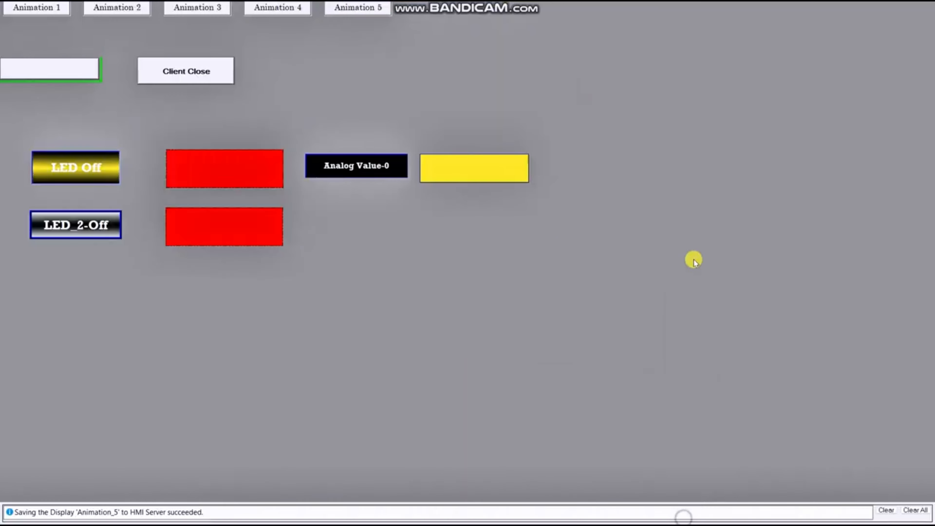
{"action": "left_click", "coordinate": [281, 8]}
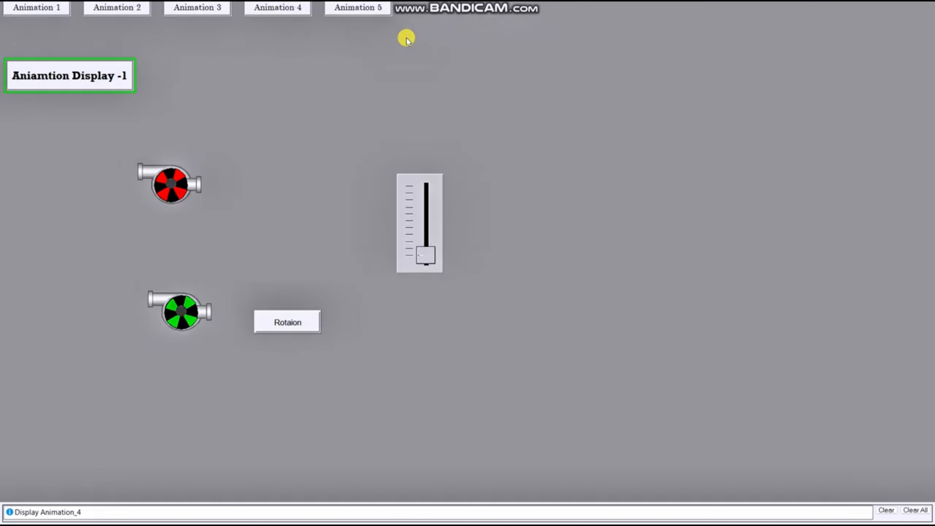
{"action": "left_click", "coordinate": [357, 7]}
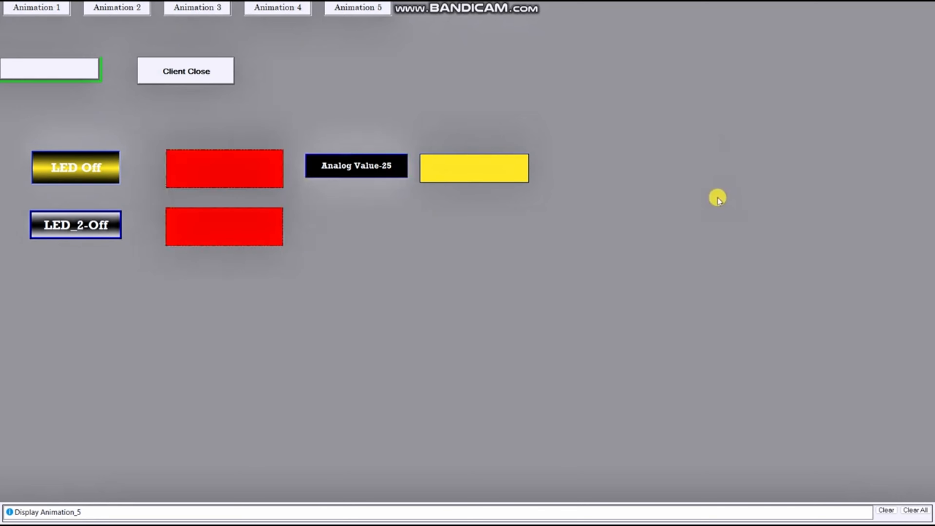
- Back in View Studio, examine the value and back color of State2 in the multistate indicator's properties
{"action": "key", "text": "super"}
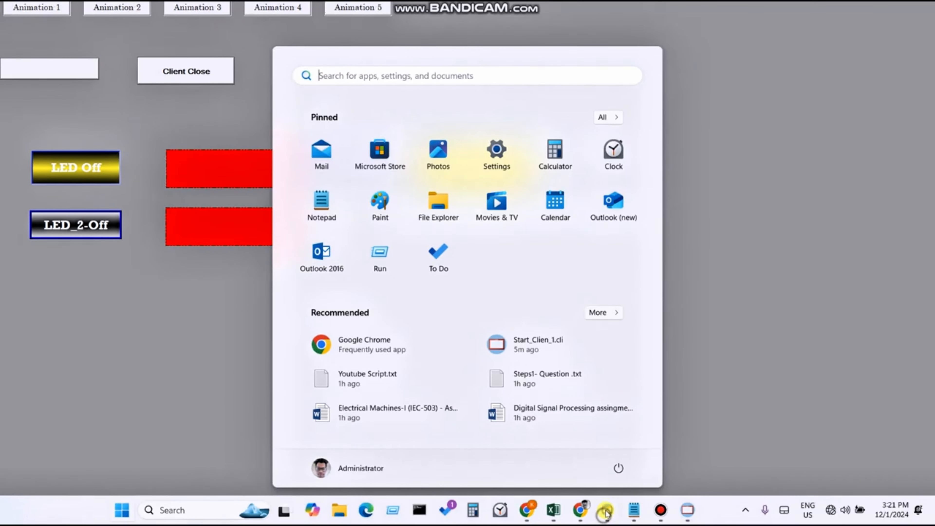
{"action": "left_click", "coordinate": [606, 510]}
{"action": "left_click", "coordinate": [622, 203]}
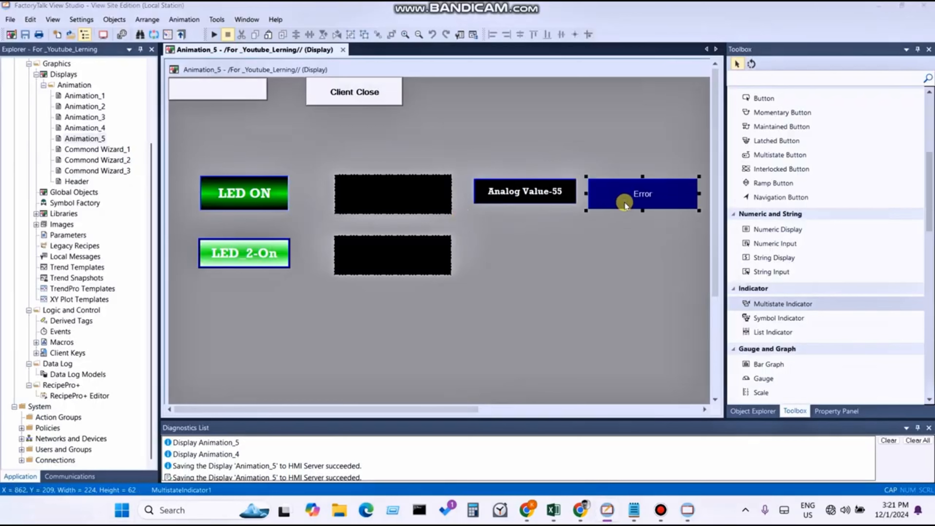
{"action": "double_click", "coordinate": [625, 205]}
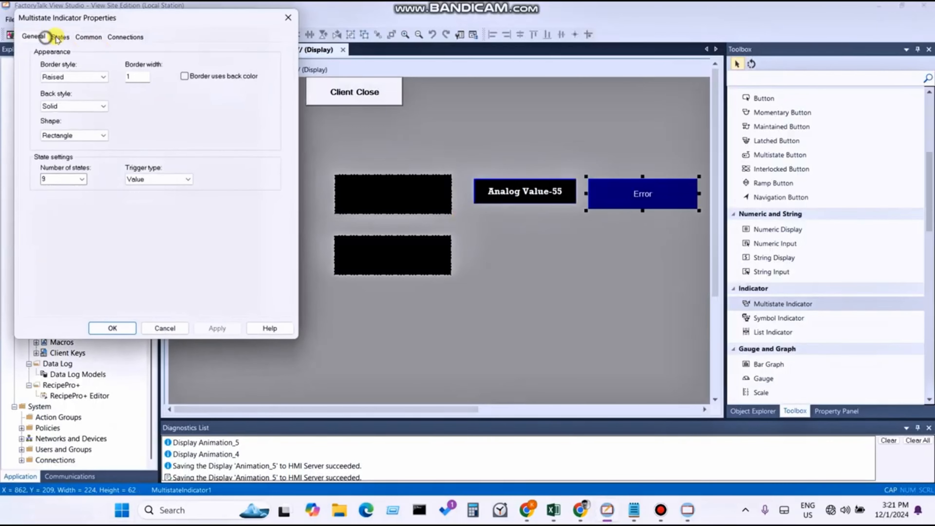
{"action": "left_click", "coordinate": [37, 72]}
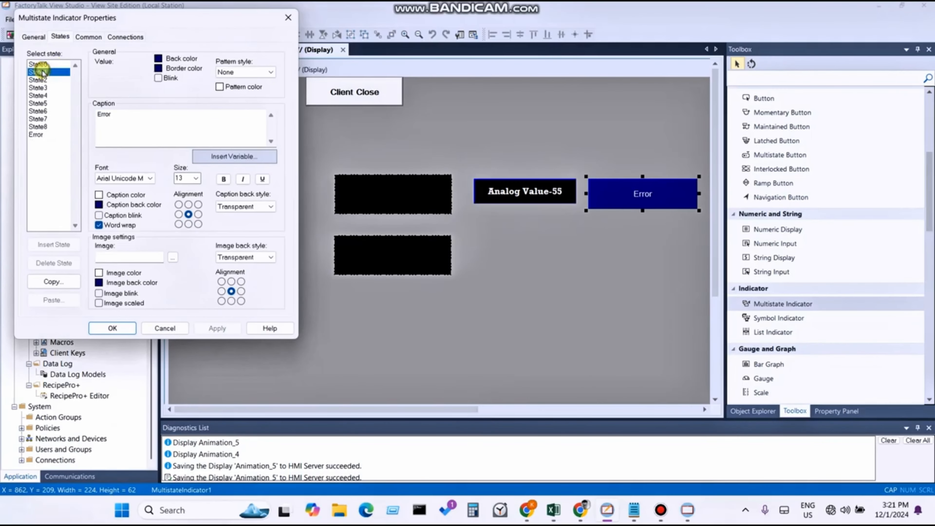
{"action": "left_click", "coordinate": [40, 87]}
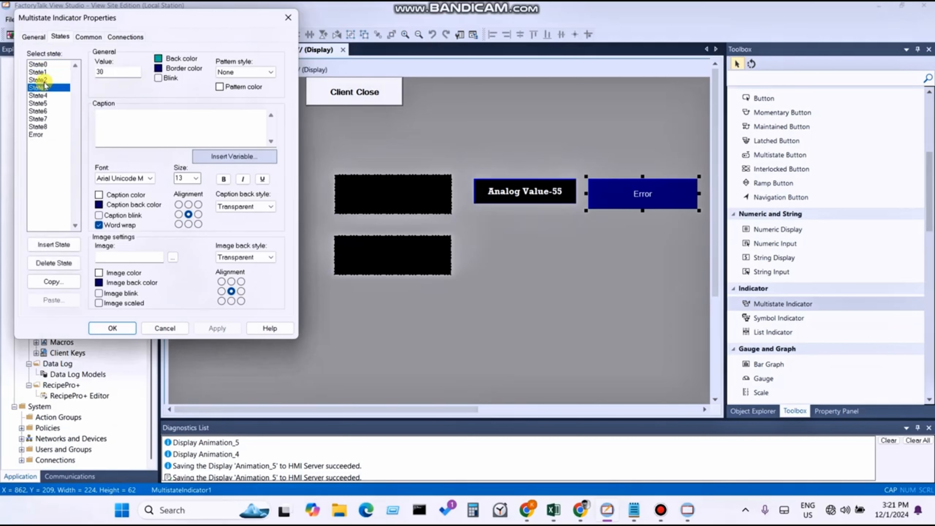
{"action": "left_click", "coordinate": [40, 79]}
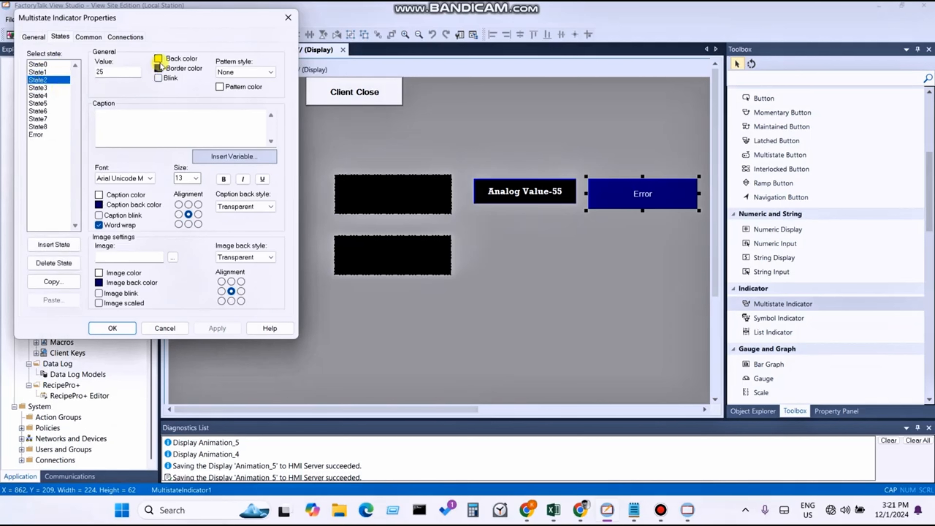
- Advance the analog value button one state in the running client and check the indicator's State3 value and back color in View Studio
{"action": "key", "text": "super"}
{"action": "left_click", "coordinate": [687, 512]}
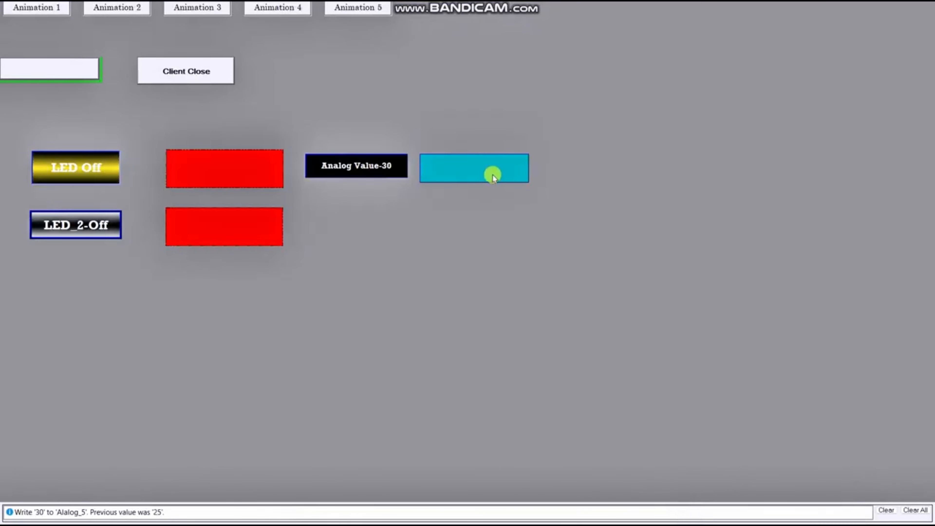
{"action": "key", "text": "super"}
{"action": "left_click", "coordinate": [607, 510]}
{"action": "left_click", "coordinate": [39, 87]}
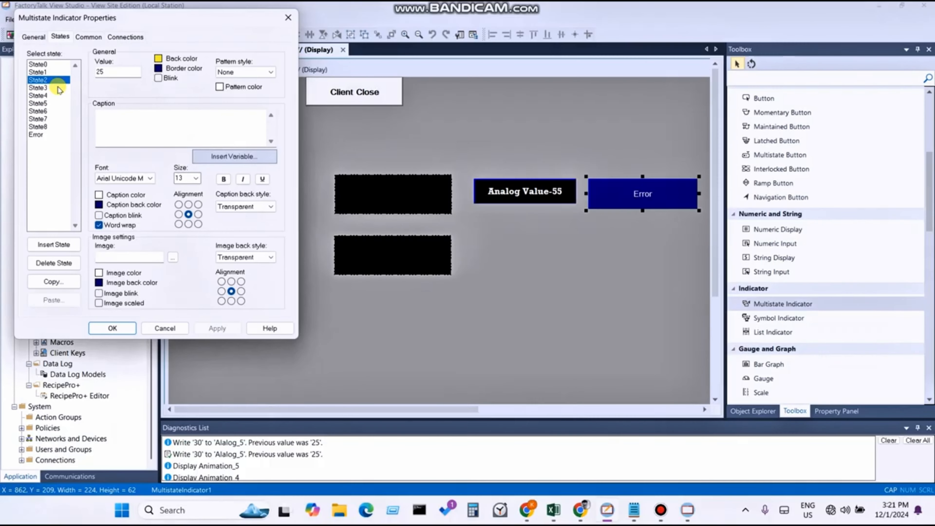
{"action": "left_click", "coordinate": [41, 95]}
{"action": "left_click", "coordinate": [39, 87]}
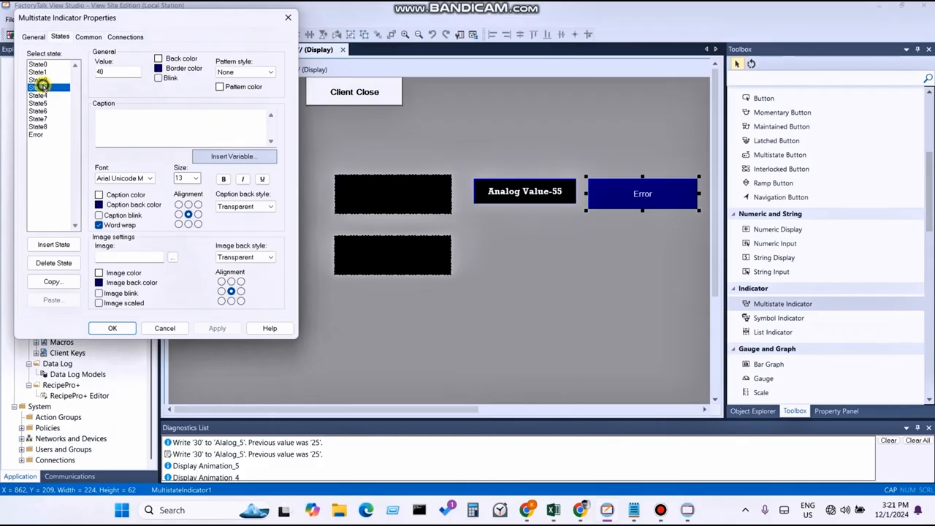
{"action": "left_click", "coordinate": [160, 64]}
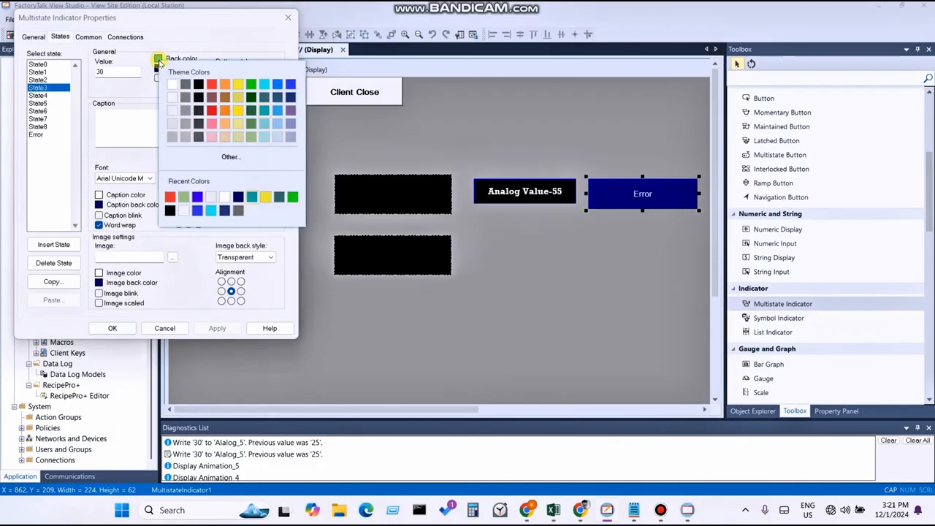
- Dismiss the back color palette of the multistate indicator's State3 without choosing a color
{"action": "left_click", "coordinate": [139, 110]}
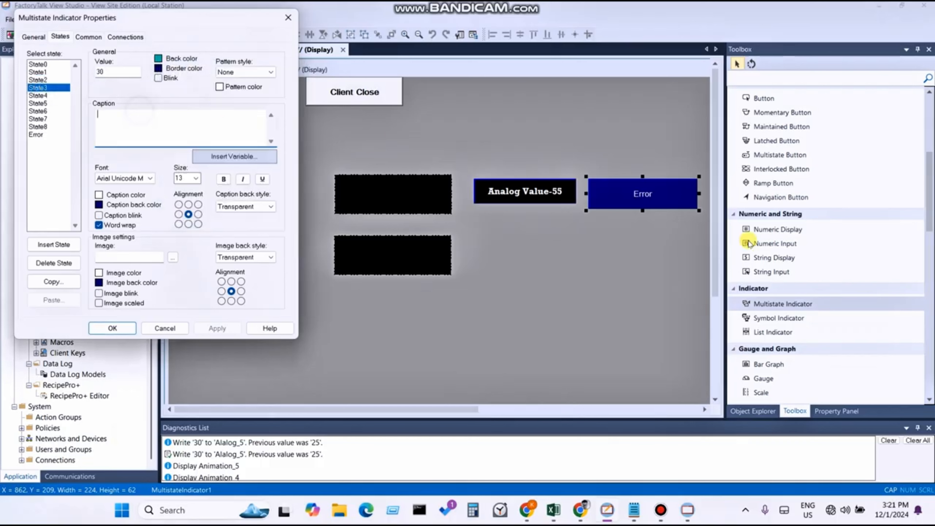
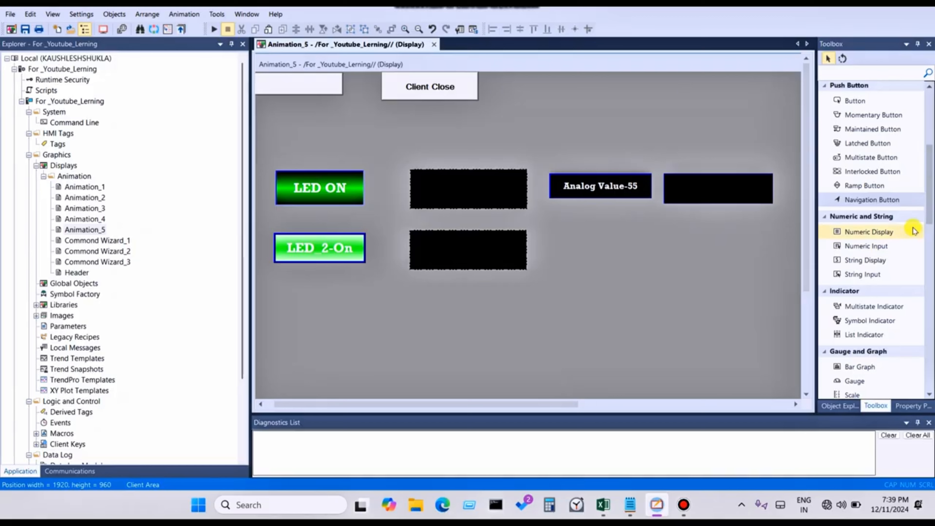
- Draw a ramp button on Animation_5 below the Analog Value-55 push button
{"action": "scroll", "coordinate": [930, 224], "scroll_direction": "up", "scroll_amount": 3}
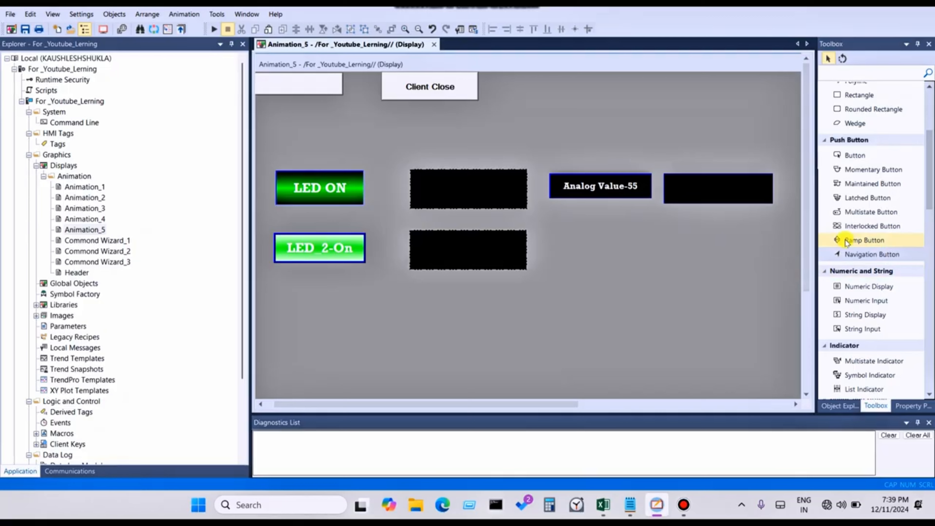
{"action": "left_click", "coordinate": [874, 243]}
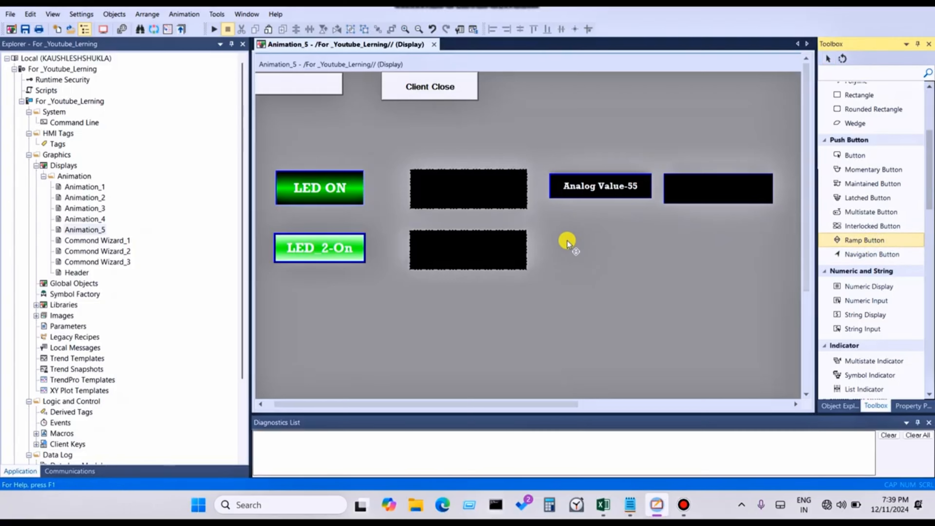
{"action": "left_click_drag", "start_coordinate": [561, 234], "coordinate": [654, 260]}
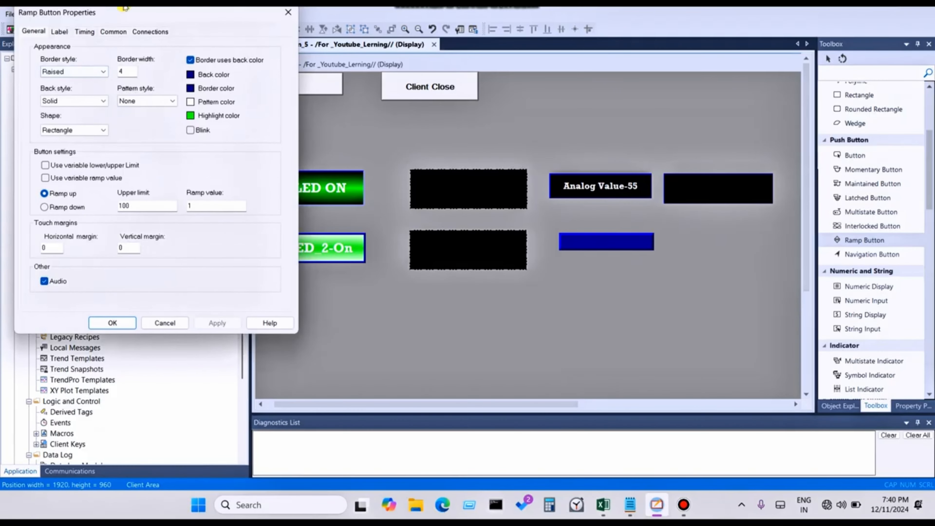
{"action": "left_click_drag", "start_coordinate": [133, 11], "coordinate": [463, 122]}
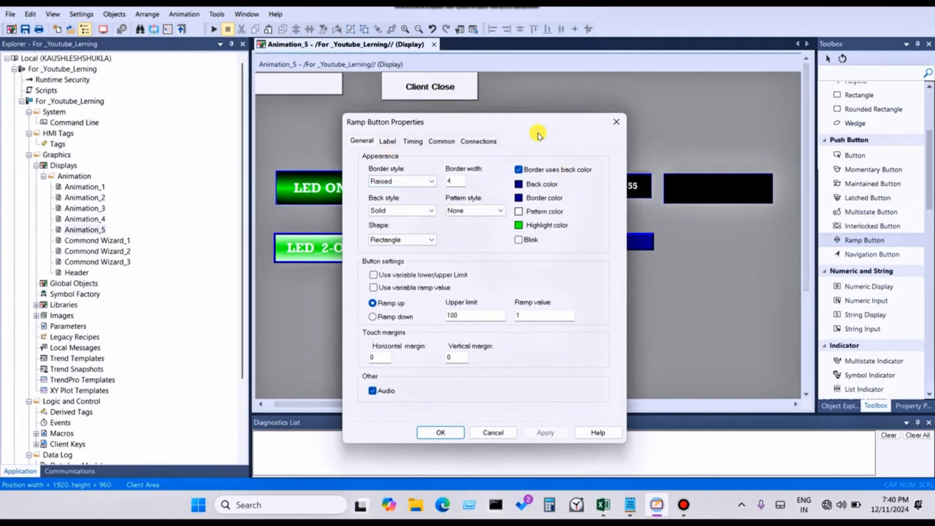
{"action": "left_click_drag", "start_coordinate": [530, 125], "coordinate": [550, 168]}
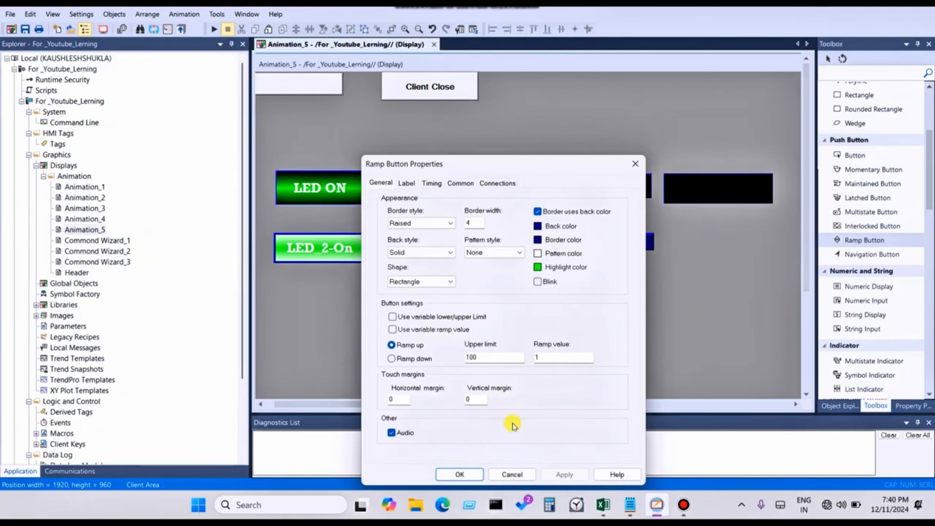
{"action": "left_click", "coordinate": [630, 504]}
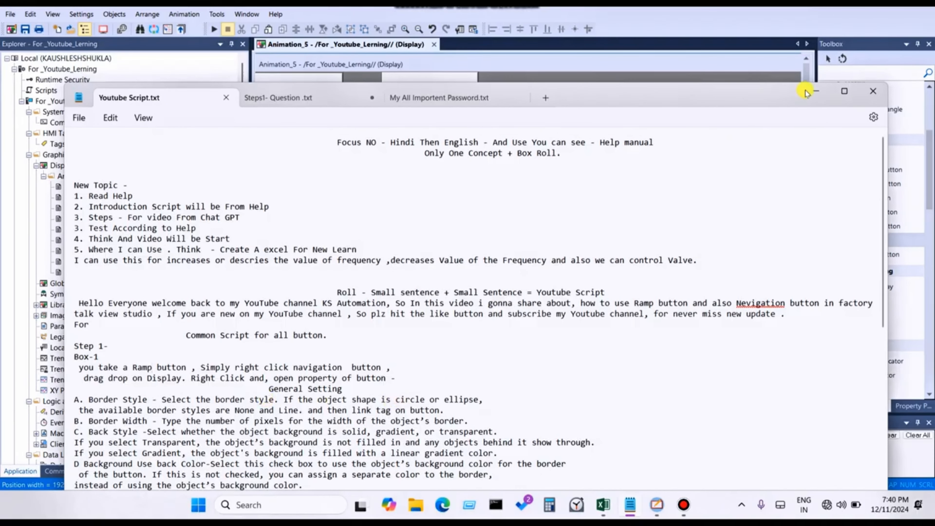
{"action": "left_click", "coordinate": [816, 91]}
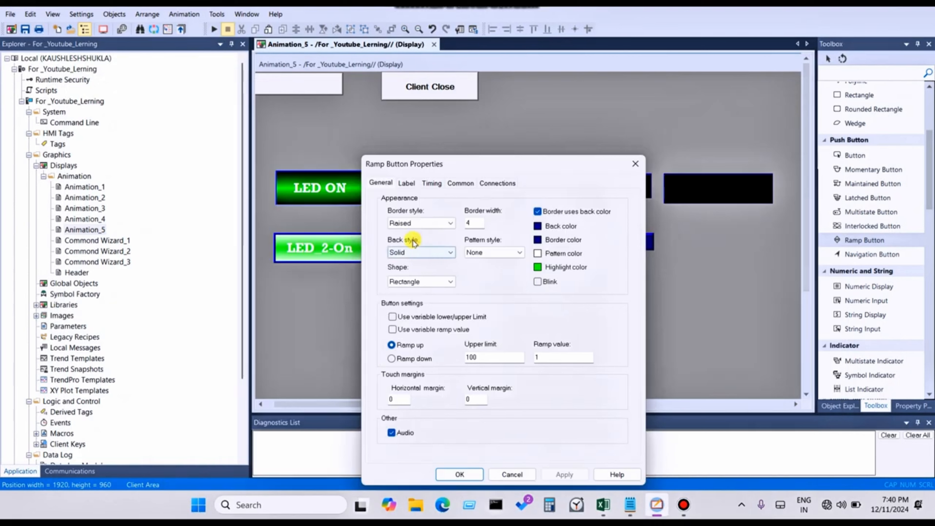
- Set the ramp button's border style to Inset and apply it while keeping the button in view
{"action": "left_click", "coordinate": [421, 224]}
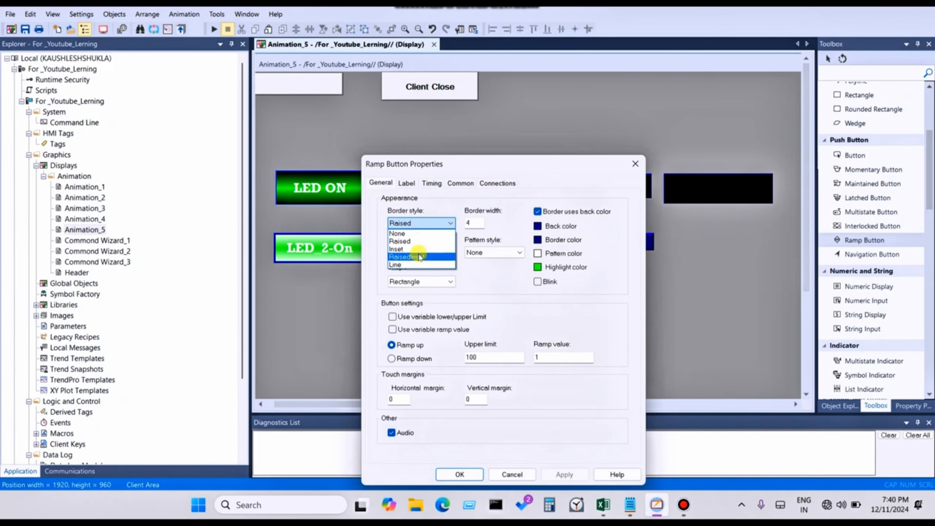
{"action": "left_click", "coordinate": [433, 163]}
{"action": "left_click_drag", "start_coordinate": [455, 159], "coordinate": [249, 116]}
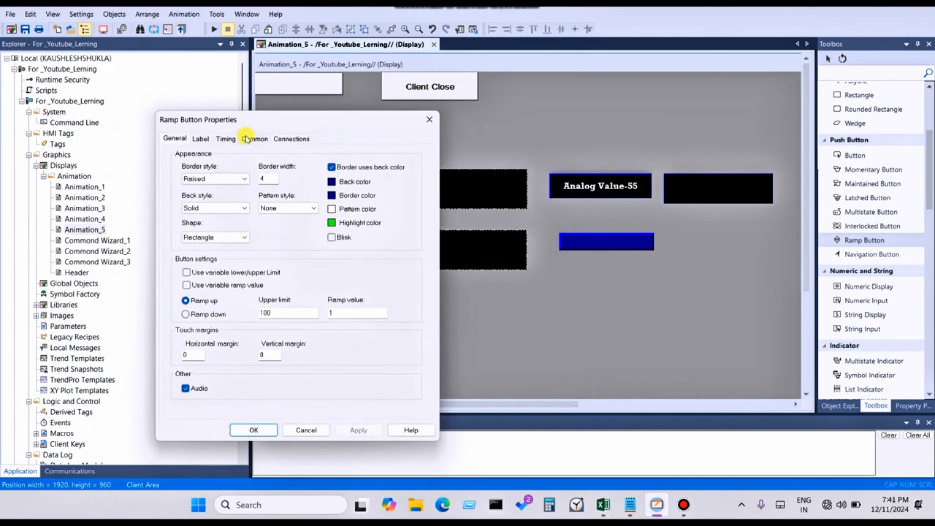
{"action": "left_click", "coordinate": [231, 181]}
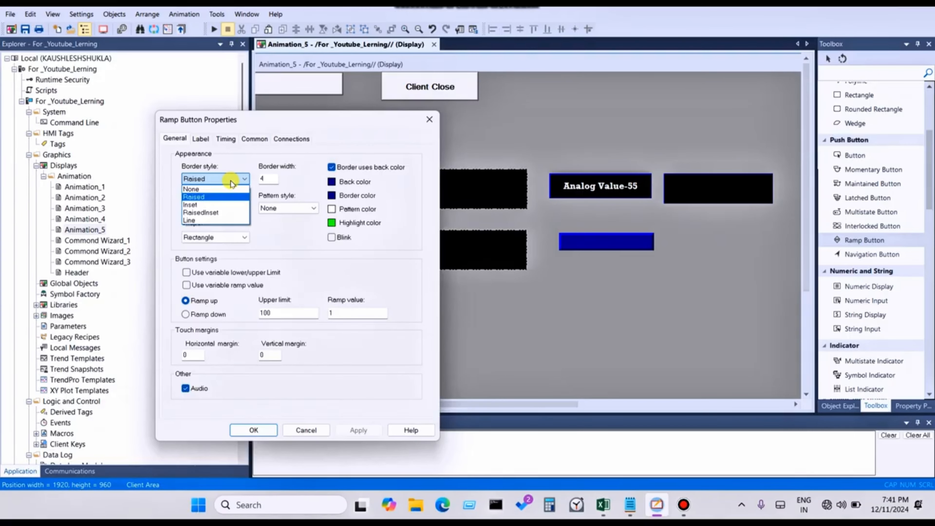
{"action": "left_click", "coordinate": [196, 205]}
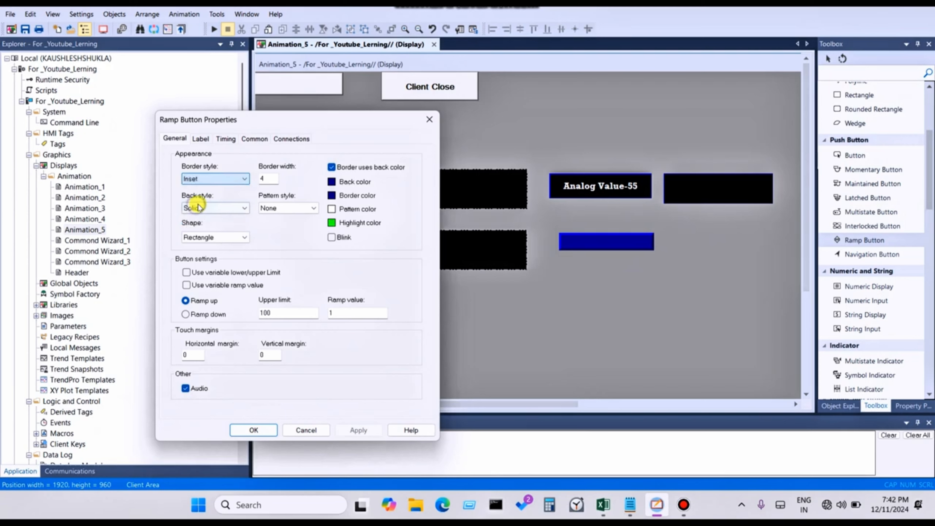
{"action": "left_click", "coordinate": [350, 431]}
- Set the ramp button's border width to 2
{"action": "left_click_drag", "start_coordinate": [322, 121], "coordinate": [291, 135]}
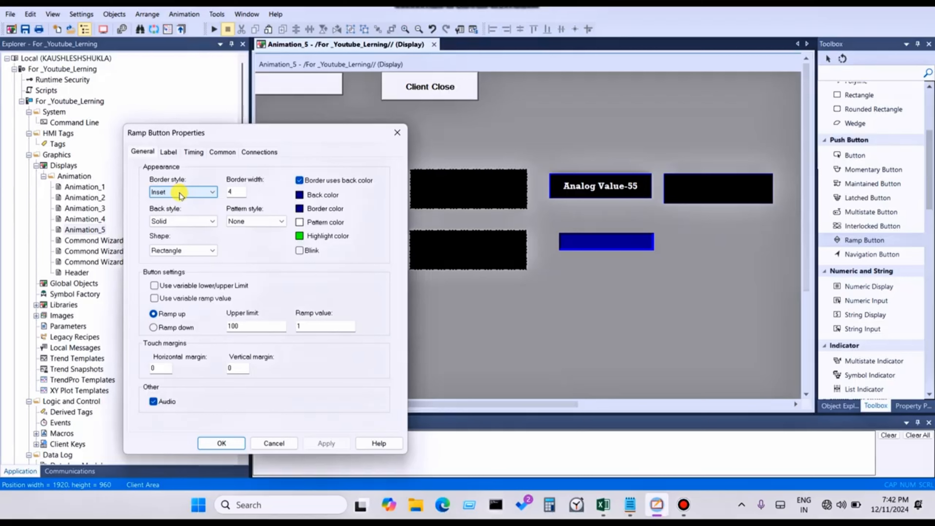
{"action": "left_click_drag", "start_coordinate": [223, 133], "coordinate": [271, 180]}
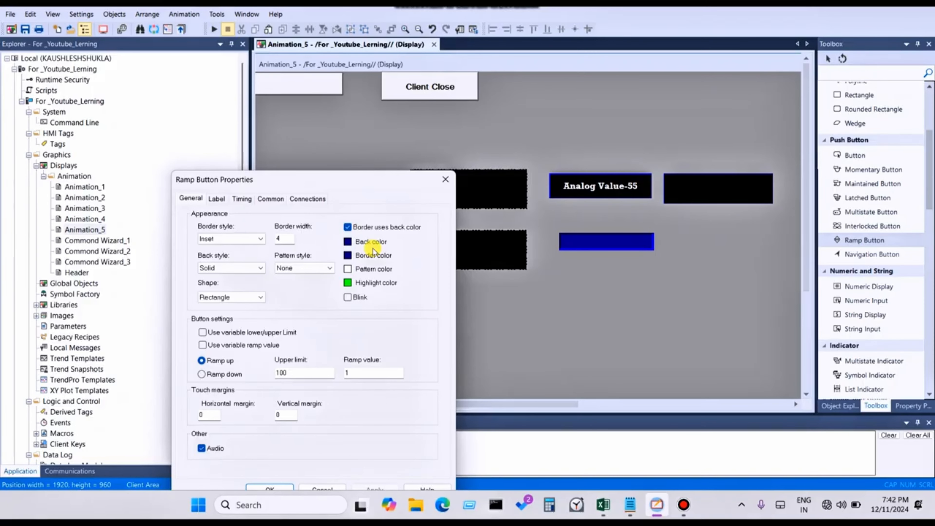
{"action": "left_click", "coordinate": [288, 239]}
{"action": "key", "text": "BackSpace"}
{"action": "type", "text": "2"}
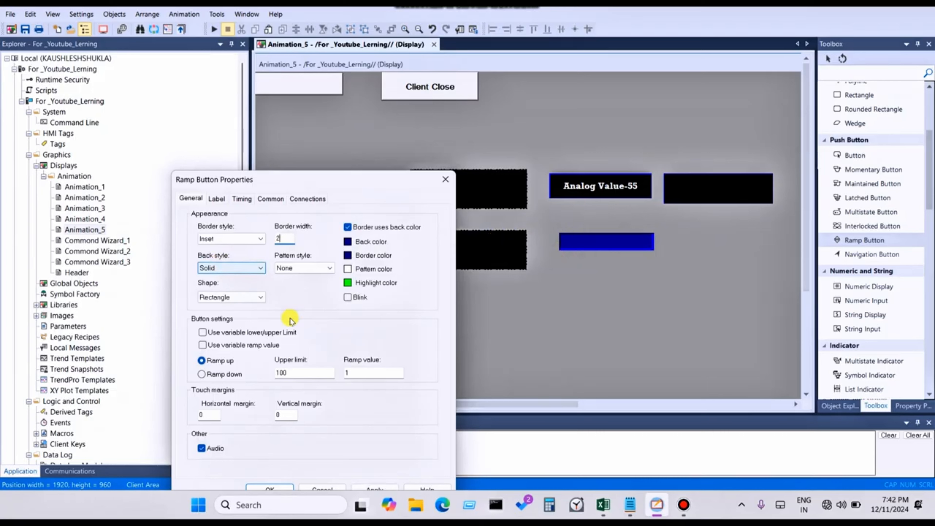
{"action": "left_click_drag", "start_coordinate": [271, 188], "coordinate": [274, 151]}
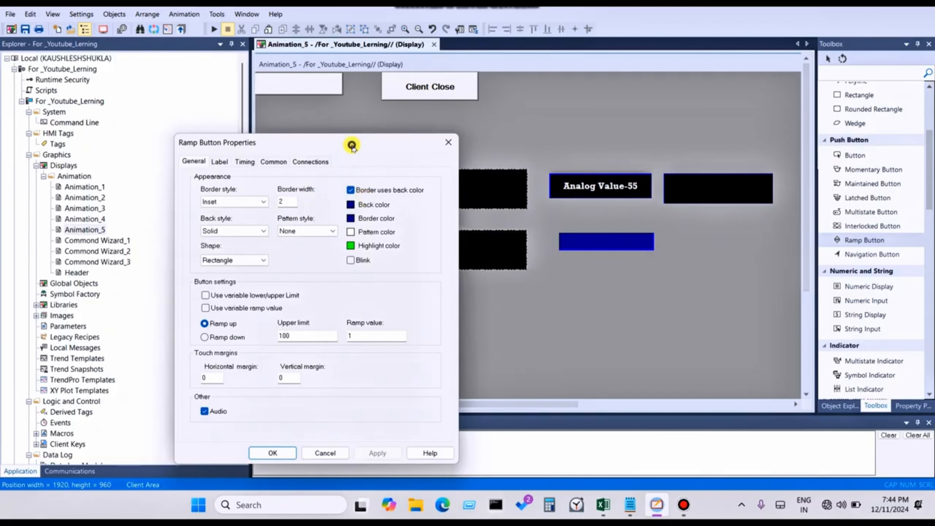
{"action": "left_click_drag", "start_coordinate": [352, 147], "coordinate": [356, 151]}
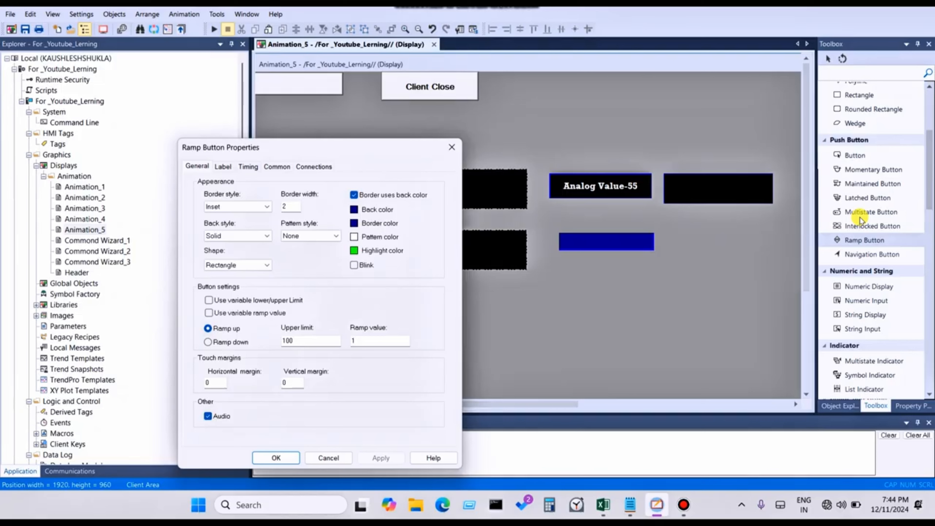
- Give the ramp button a custom green back color (red 84, green 241, blue 0), disable Border uses back color and apply
{"action": "left_click", "coordinate": [354, 210]}
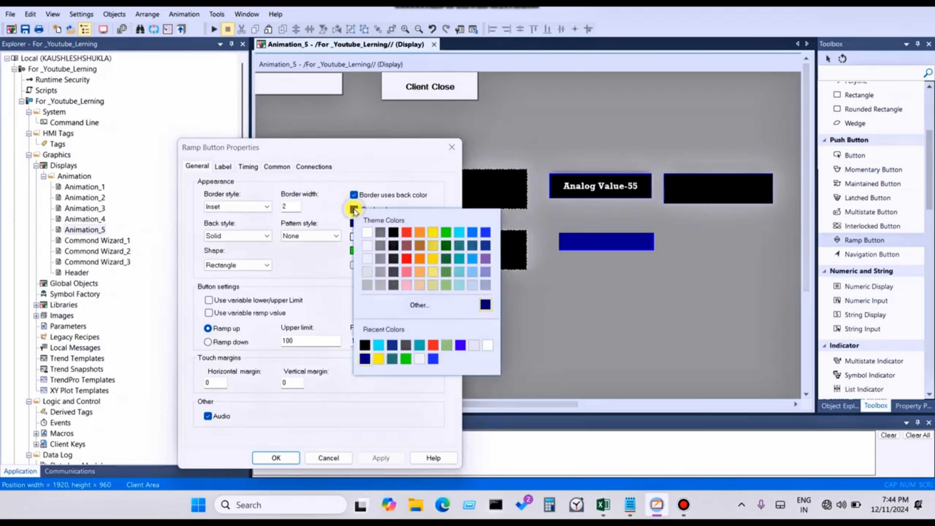
{"action": "left_click", "coordinate": [406, 305]}
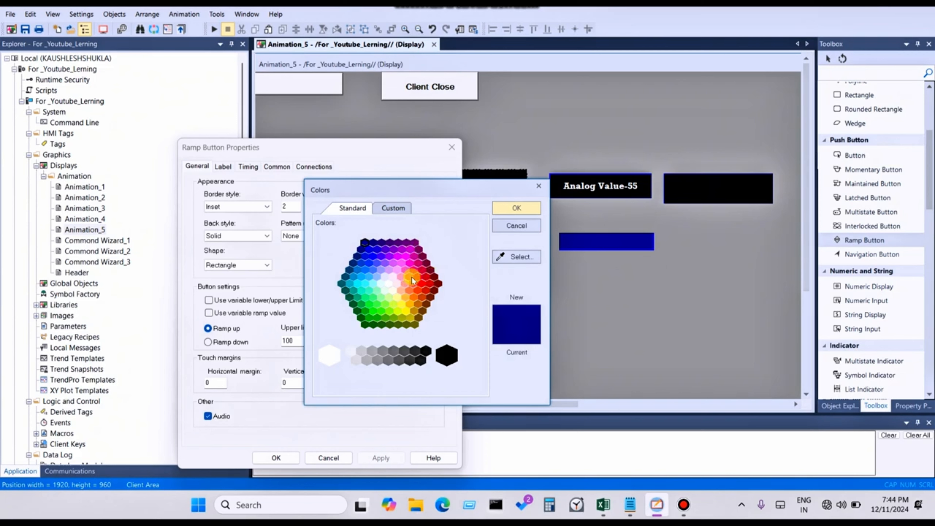
{"action": "left_click", "coordinate": [377, 304]}
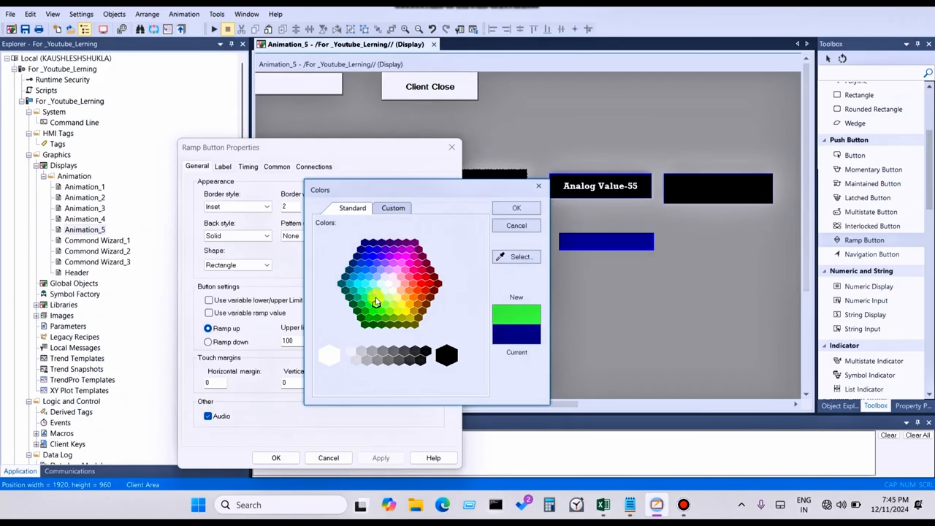
{"action": "left_click", "coordinate": [385, 305]}
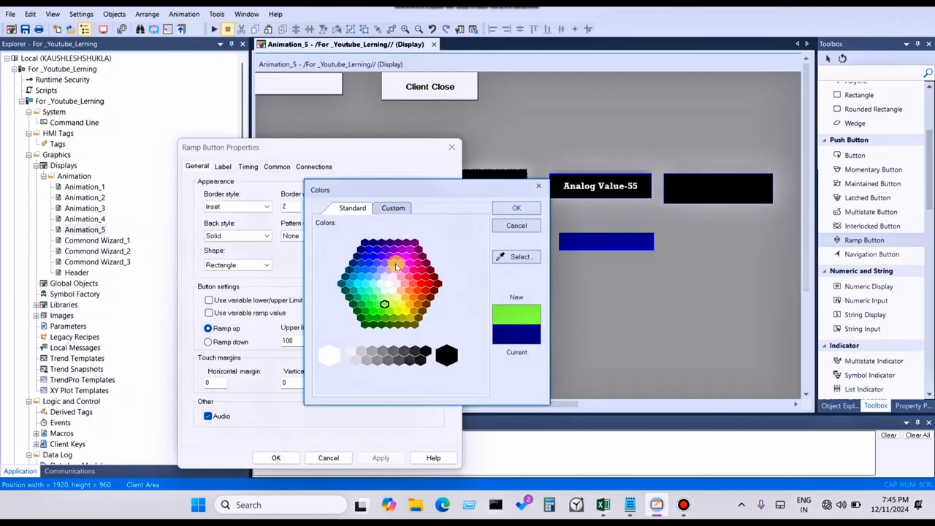
{"action": "left_click", "coordinate": [393, 208]}
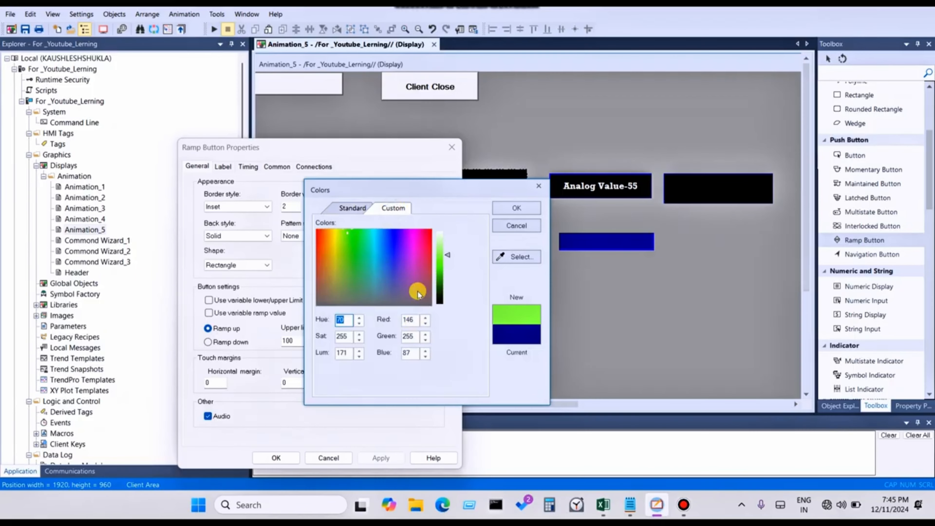
{"action": "mouse_move", "coordinate": [445, 255]}
{"action": "left_mouse_down"}
{"action": "mouse_move", "coordinate": [444, 296]}
{"action": "mouse_move", "coordinate": [441, 250]}
{"action": "mouse_move", "coordinate": [442, 272]}
{"action": "left_mouse_up"}
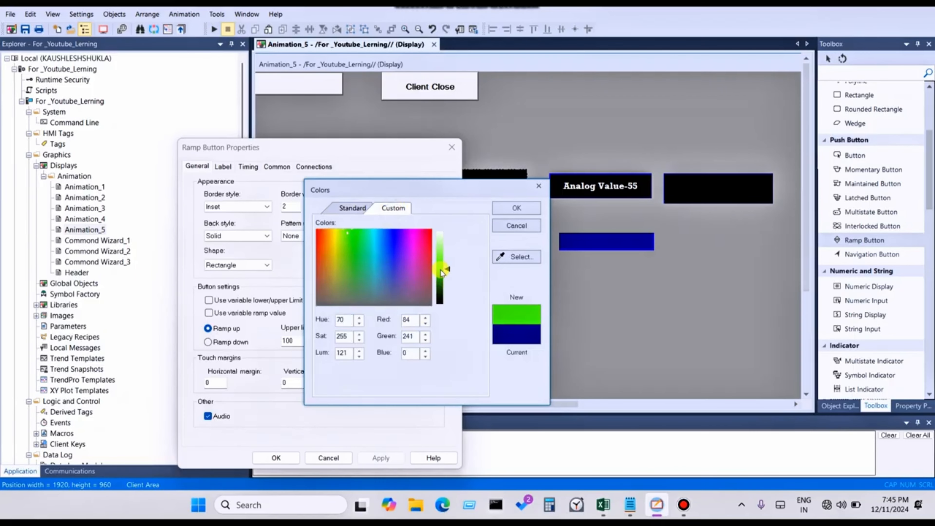
{"action": "left_click", "coordinate": [501, 208]}
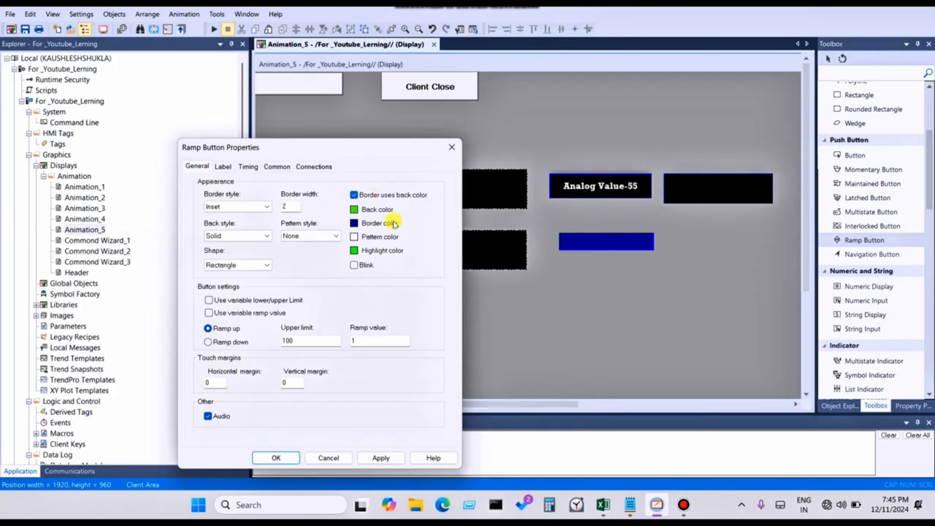
{"action": "left_click", "coordinate": [368, 199]}
{"action": "left_click", "coordinate": [383, 457]}
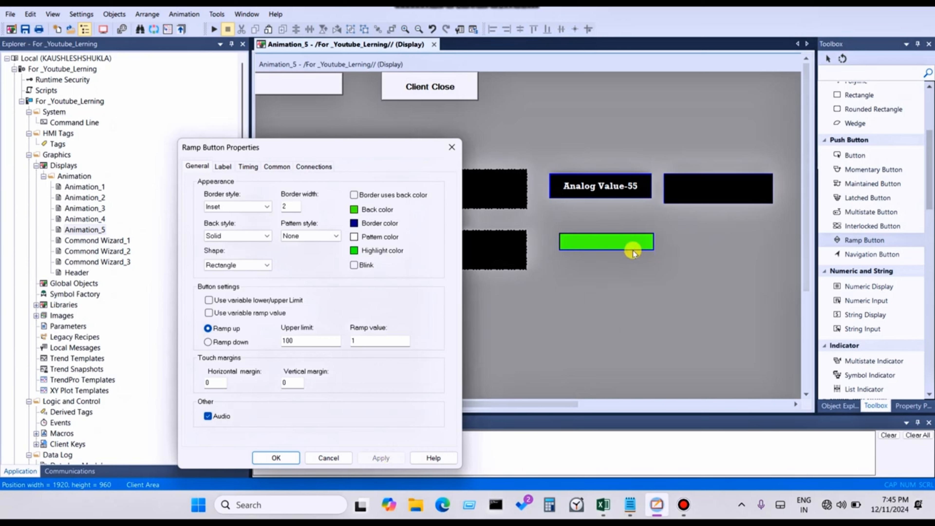
- Try the Gradient back style on the ramp button
{"action": "left_click", "coordinate": [247, 238]}
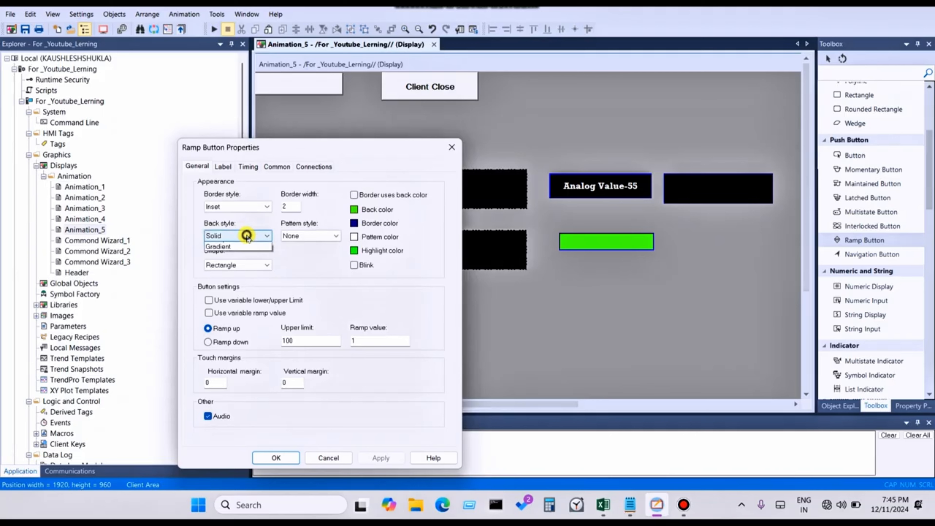
{"action": "left_click", "coordinate": [247, 246]}
{"action": "left_click_drag", "start_coordinate": [322, 151], "coordinate": [407, 136]}
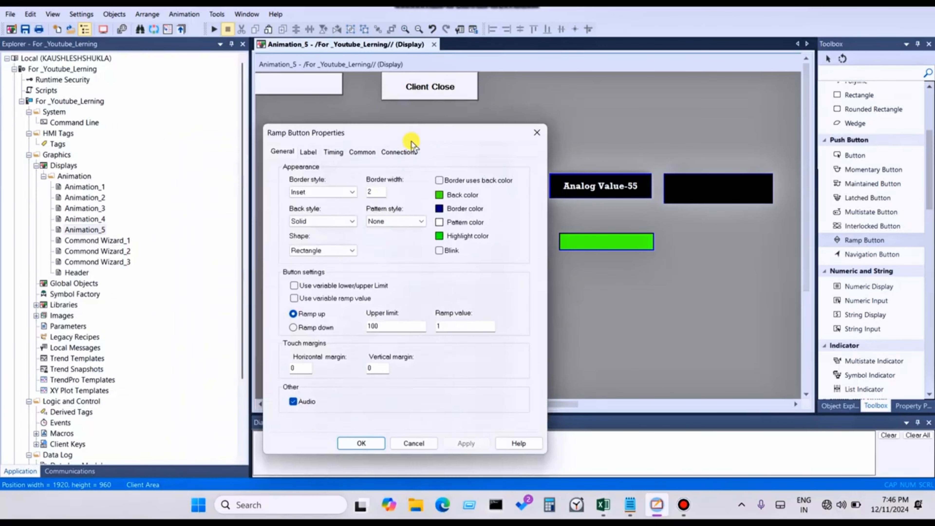
- Set the ramp button's border color to black and apply the change
{"action": "left_click", "coordinate": [439, 209]}
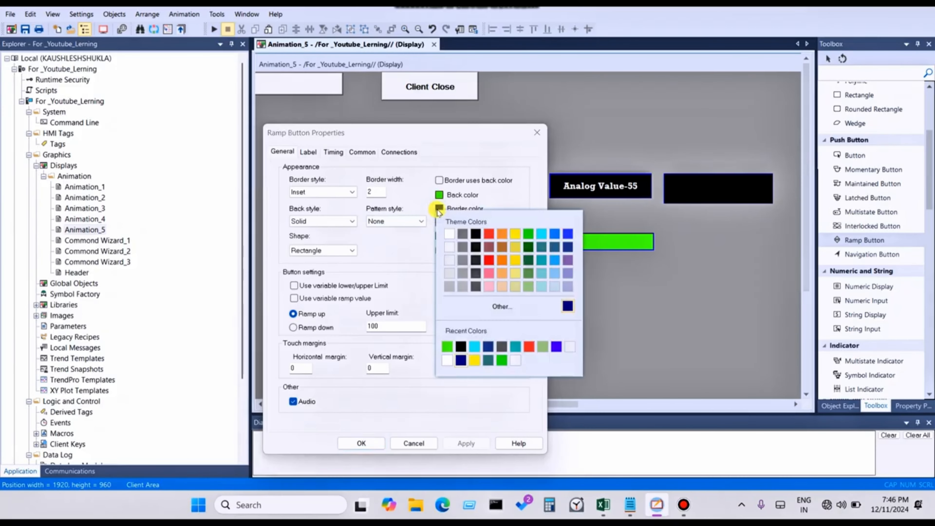
{"action": "left_click", "coordinate": [475, 233]}
{"action": "left_click", "coordinate": [460, 443]}
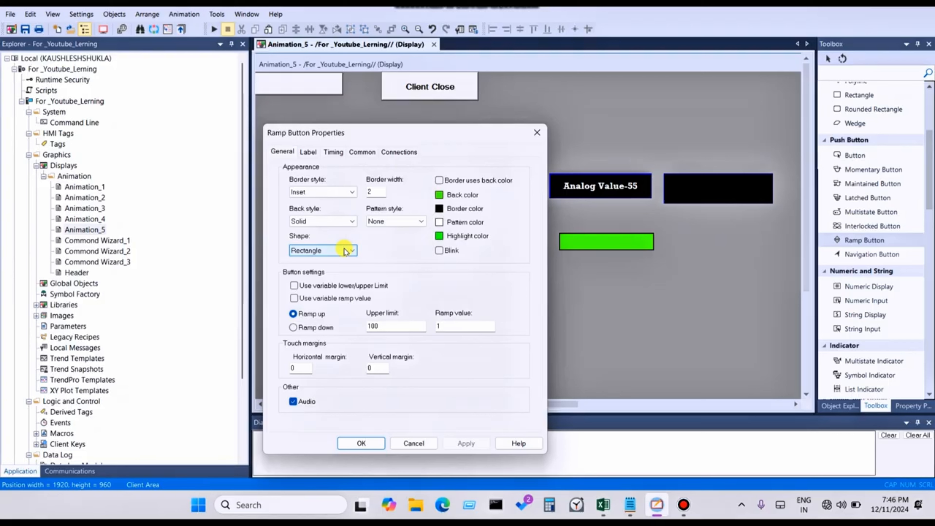
- Check the available shapes for the ramp button and enable its Blink option
{"action": "left_click", "coordinate": [346, 251]}
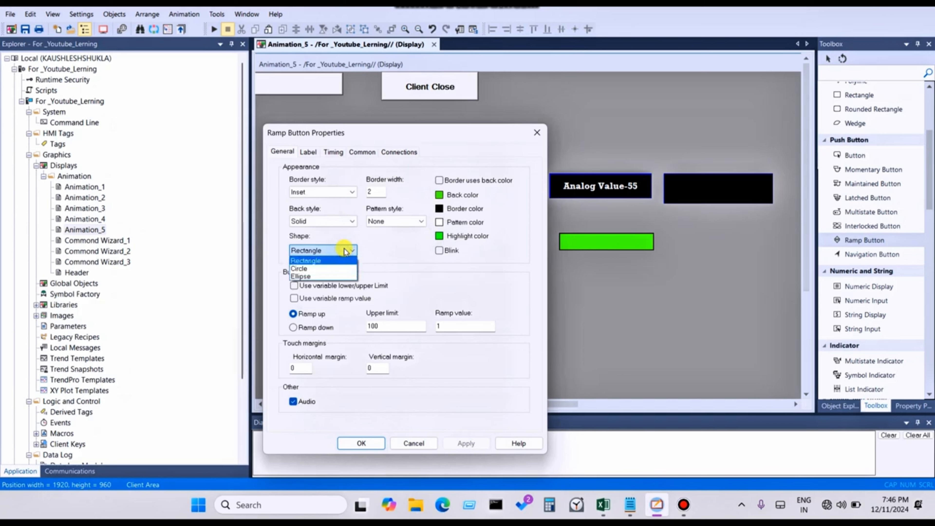
{"action": "left_click", "coordinate": [471, 258]}
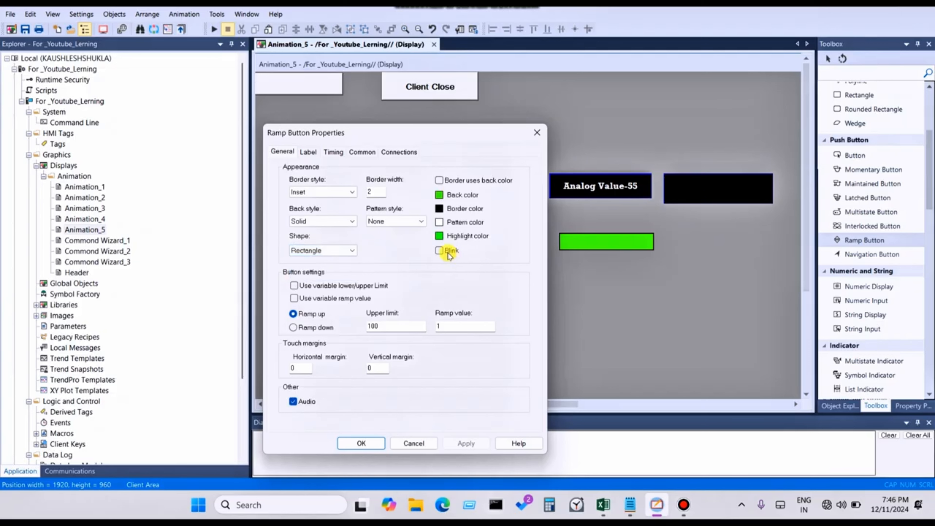
{"action": "left_click", "coordinate": [439, 251]}
{"action": "left_click", "coordinate": [452, 257]}
{"action": "left_click", "coordinate": [446, 251]}
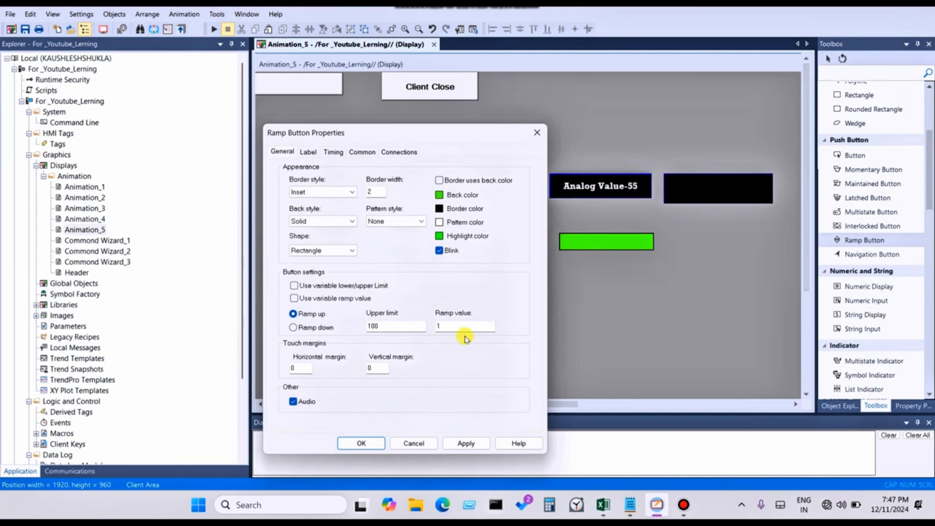
- Set the ramp button's action to Ramp down
{"action": "left_click", "coordinate": [460, 325]}
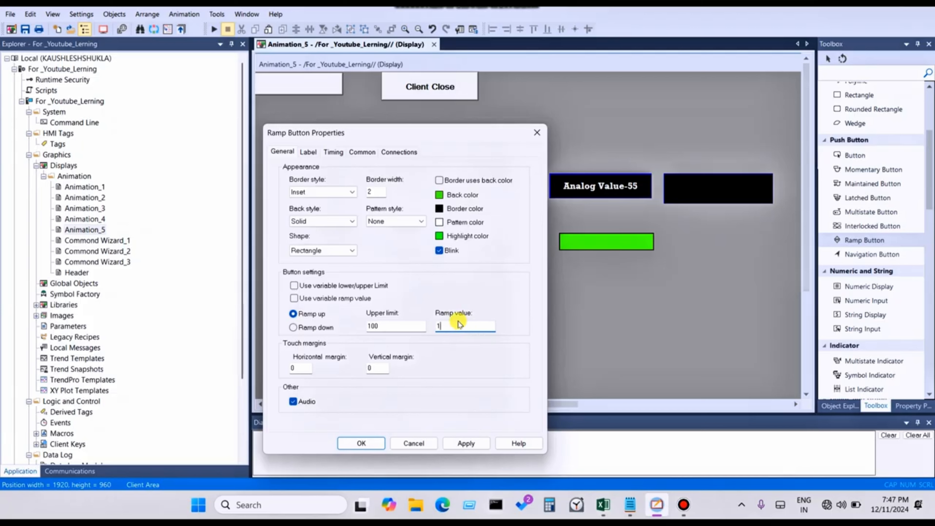
{"action": "left_click", "coordinate": [313, 327]}
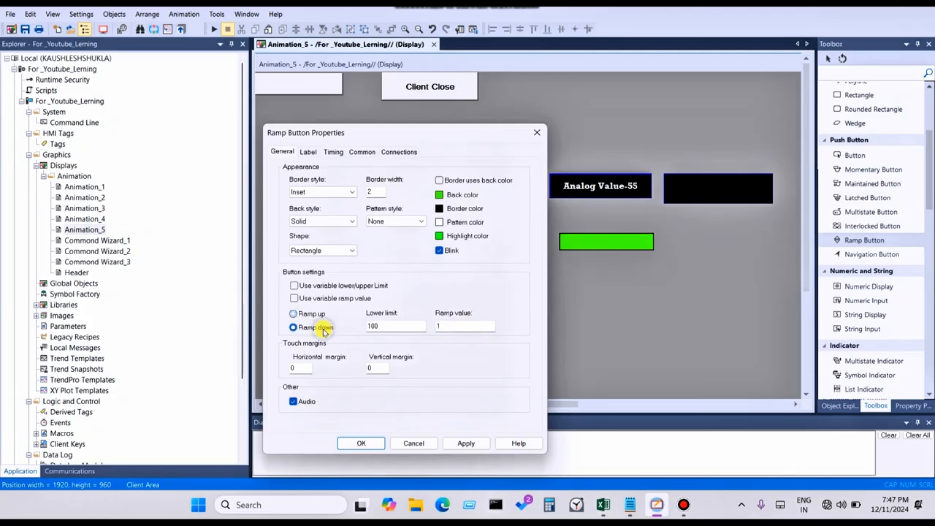
- Try the Ramp up action with the variable ramp value and variable lower/upper limit options
{"action": "left_click", "coordinate": [311, 315]}
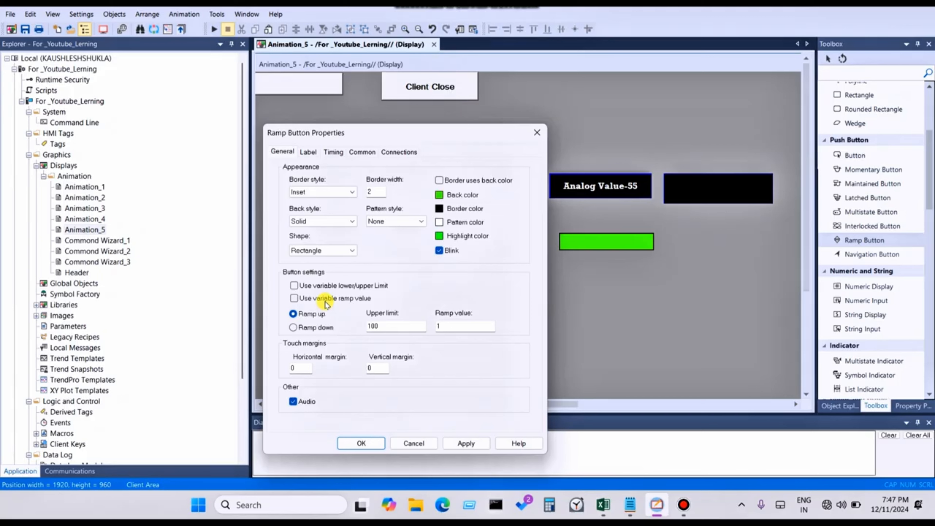
{"action": "left_click", "coordinate": [336, 298]}
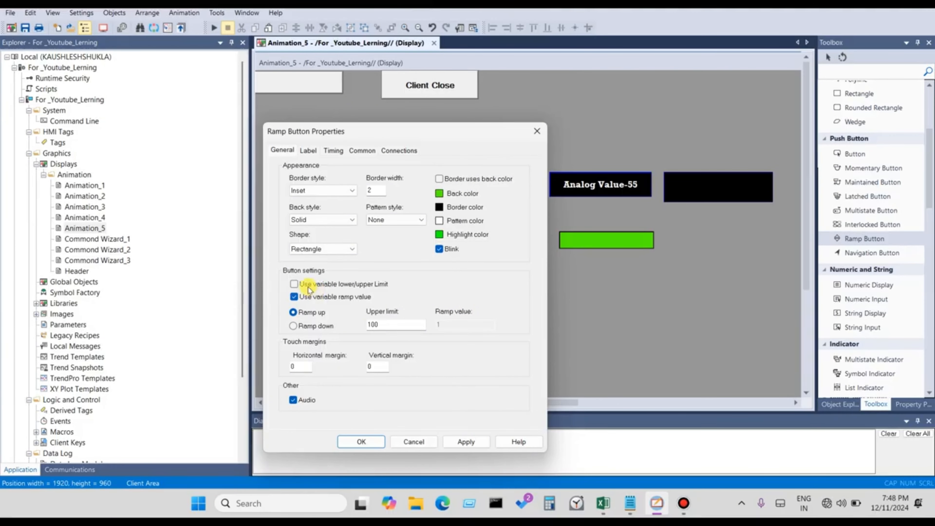
{"action": "left_click", "coordinate": [307, 286]}
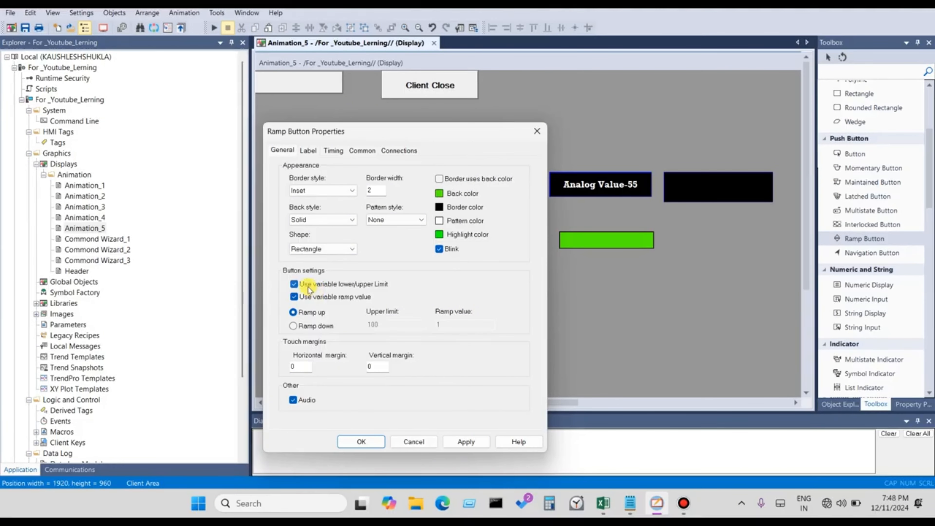
{"action": "left_click", "coordinate": [308, 285]}
{"action": "left_click", "coordinate": [305, 297]}
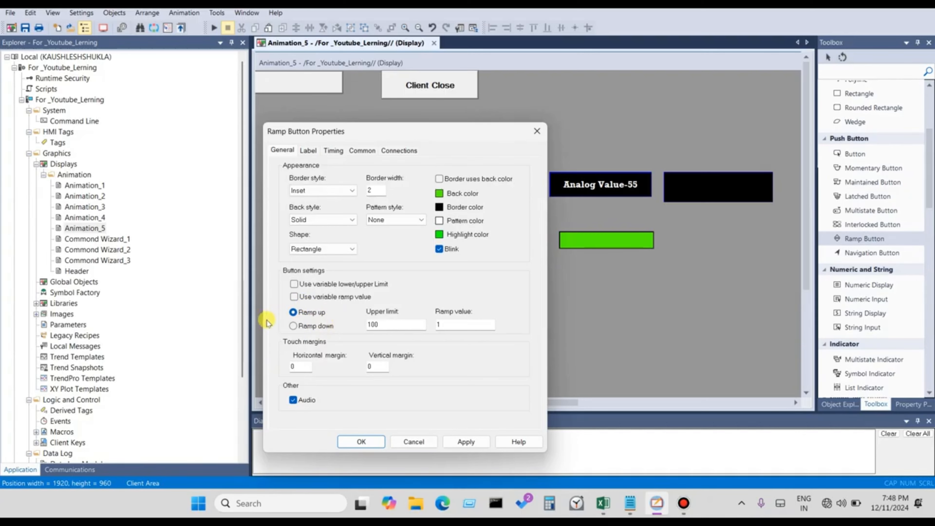
- Set the ramp button's action to Ramp up and check its upper limit, ramp value and touch margin settings
{"action": "left_click", "coordinate": [293, 326]}
{"action": "left_click", "coordinate": [294, 313]}
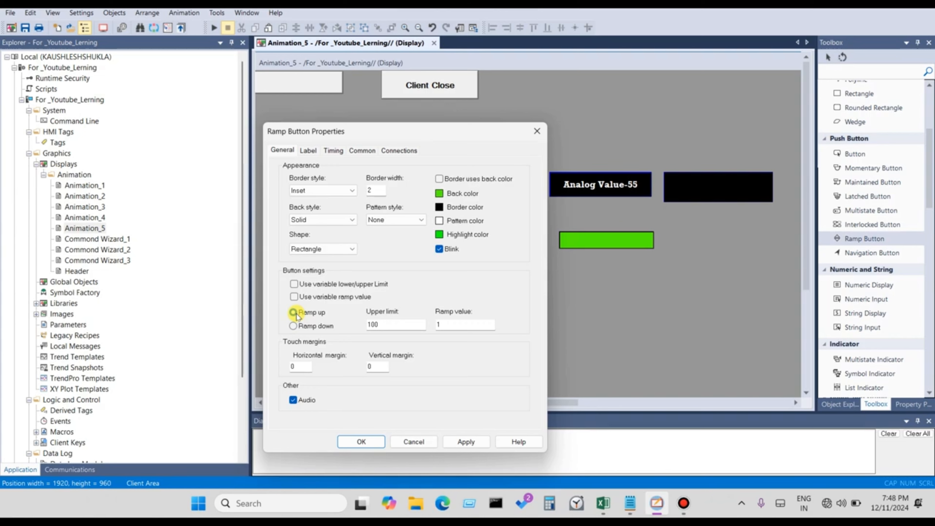
{"action": "left_click", "coordinate": [293, 312]}
{"action": "left_click", "coordinate": [385, 326]}
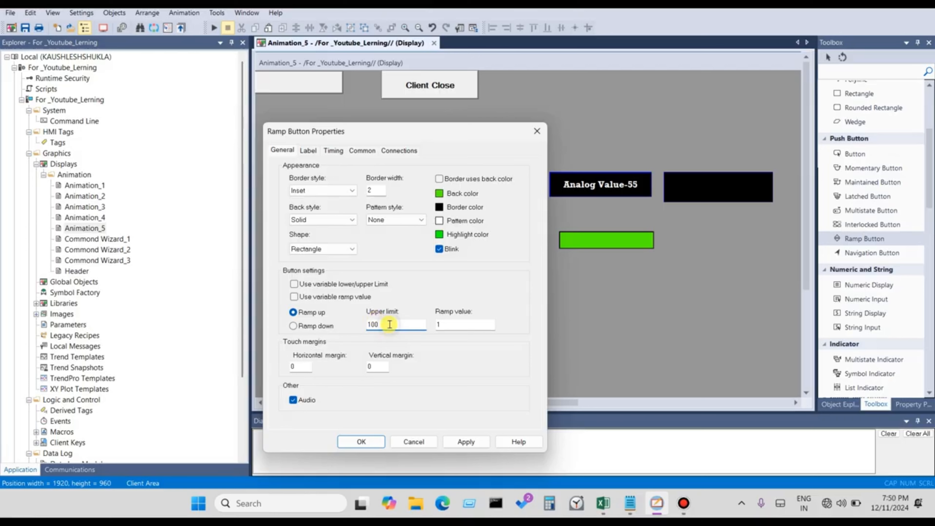
{"action": "left_click", "coordinate": [463, 327]}
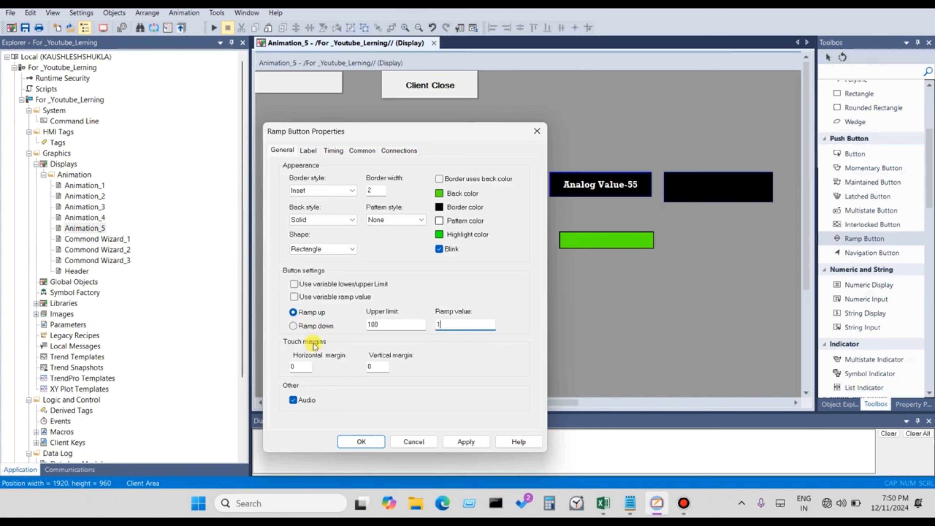
{"action": "left_click", "coordinate": [304, 367]}
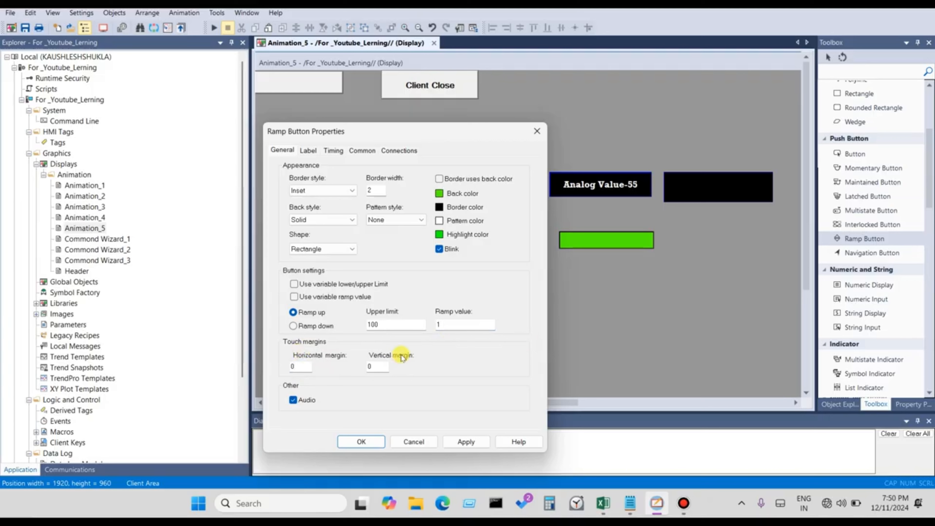
{"action": "left_click", "coordinate": [301, 364]}
- Enter "VFD Value Pluse" as the ramp button's caption and apply the change
{"action": "left_click", "coordinate": [313, 149]}
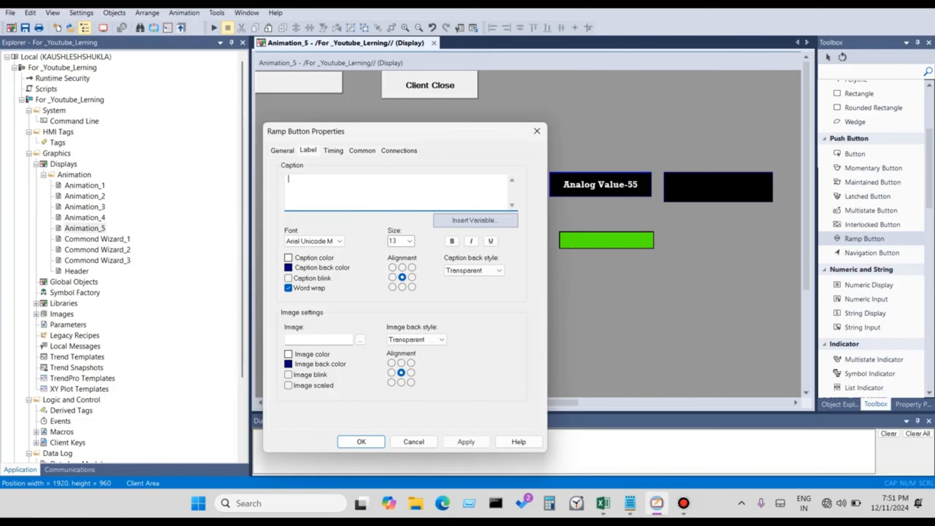
{"action": "type", "text": "VFD"}
{"action": "type", "text": "V"}
{"action": "type", "text": "AL"}
{"action": "key", "text": "BackSpace"}
{"action": "key", "text": "BackSpace"}
{"action": "type", "text": "alue Pluse"}
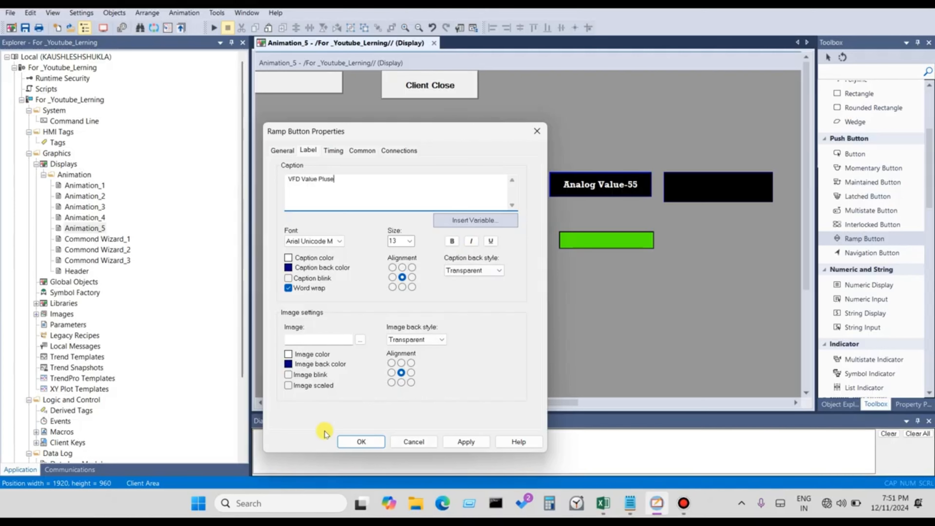
{"action": "left_click", "coordinate": [460, 442]}
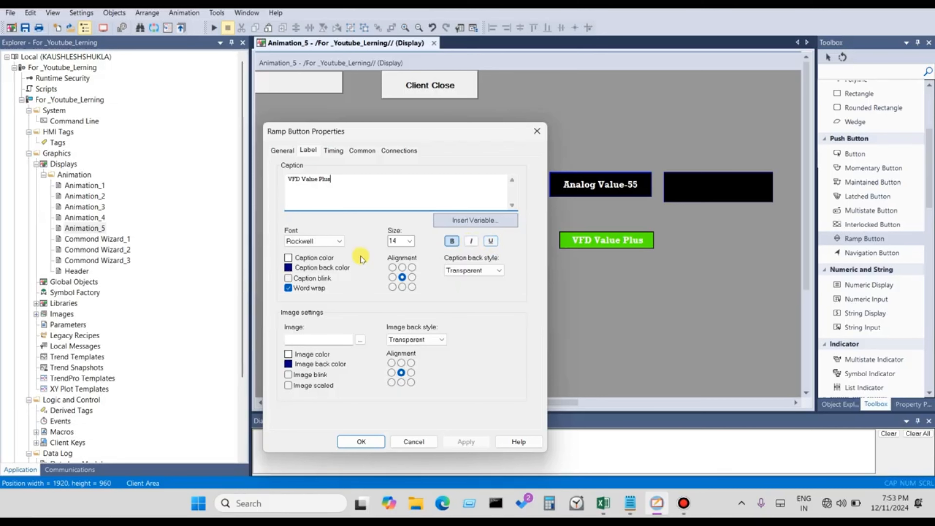
- Set the ramp button's caption color to black and check the available caption back styles
{"action": "left_click", "coordinate": [288, 260]}
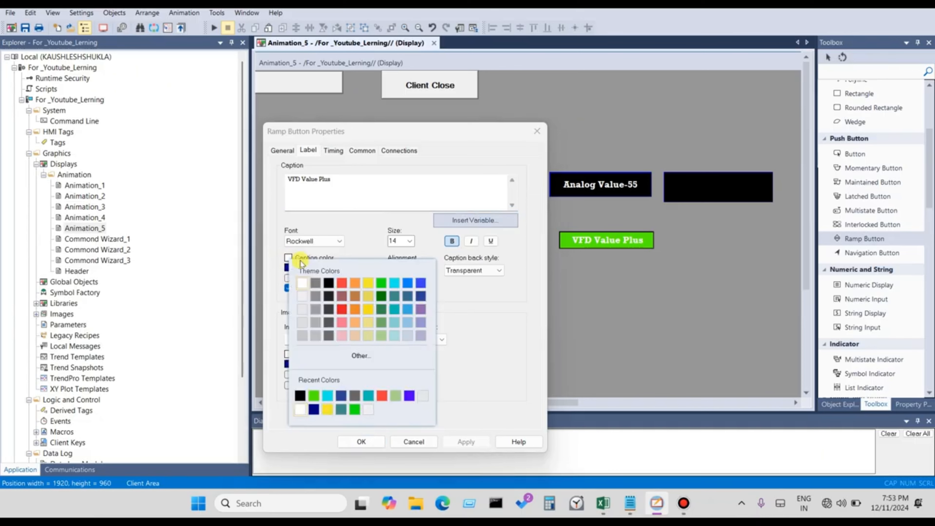
{"action": "left_click", "coordinate": [350, 247]}
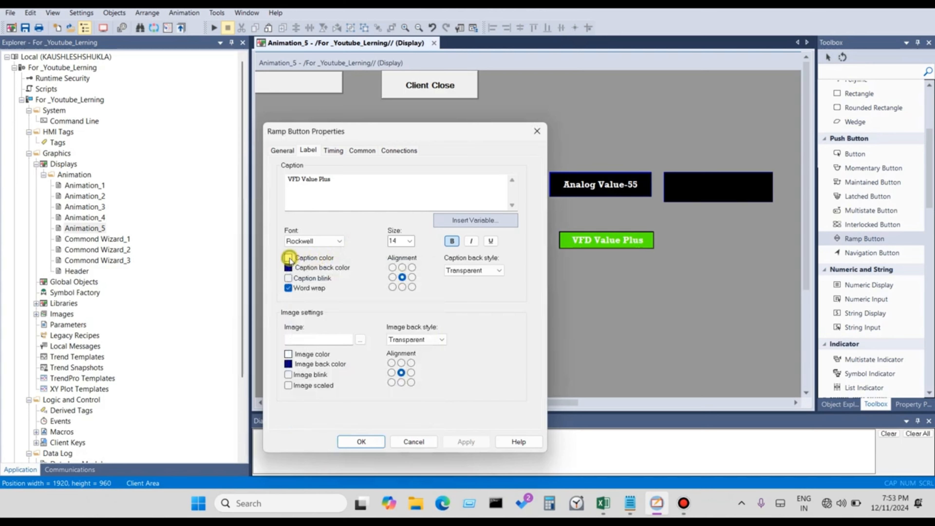
{"action": "left_click", "coordinate": [289, 258]}
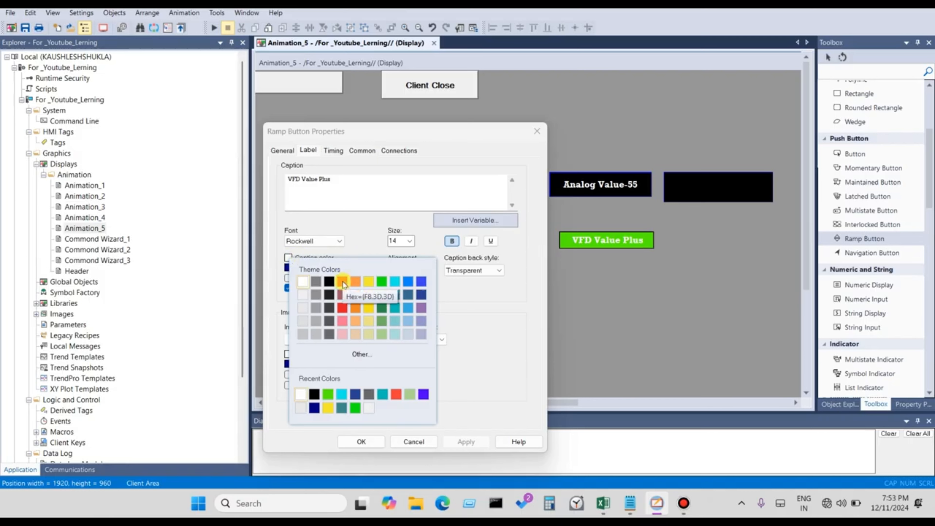
{"action": "left_click", "coordinate": [365, 209]}
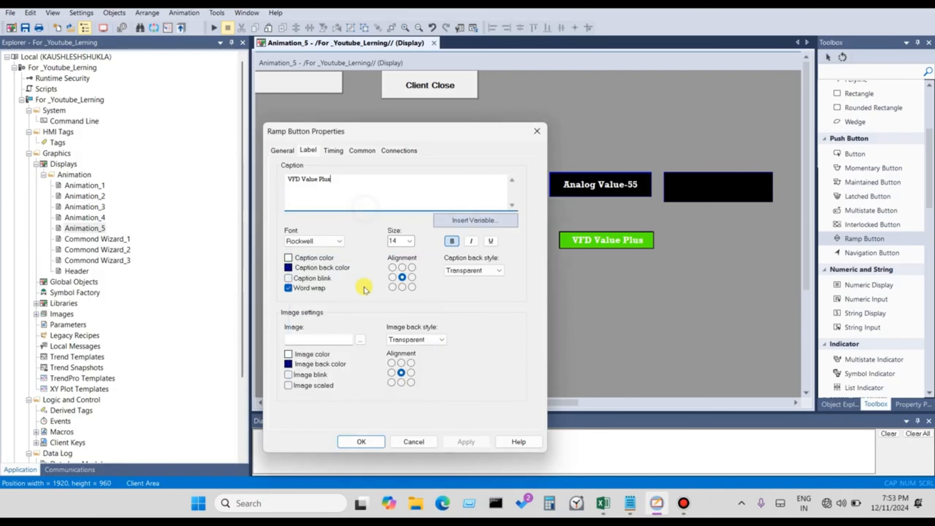
{"action": "left_click", "coordinate": [289, 261]}
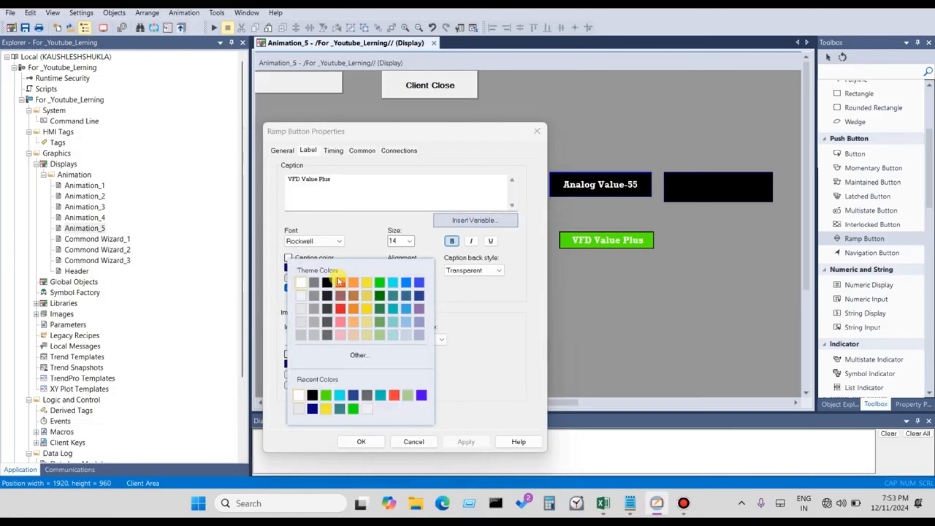
{"action": "left_click", "coordinate": [326, 282]}
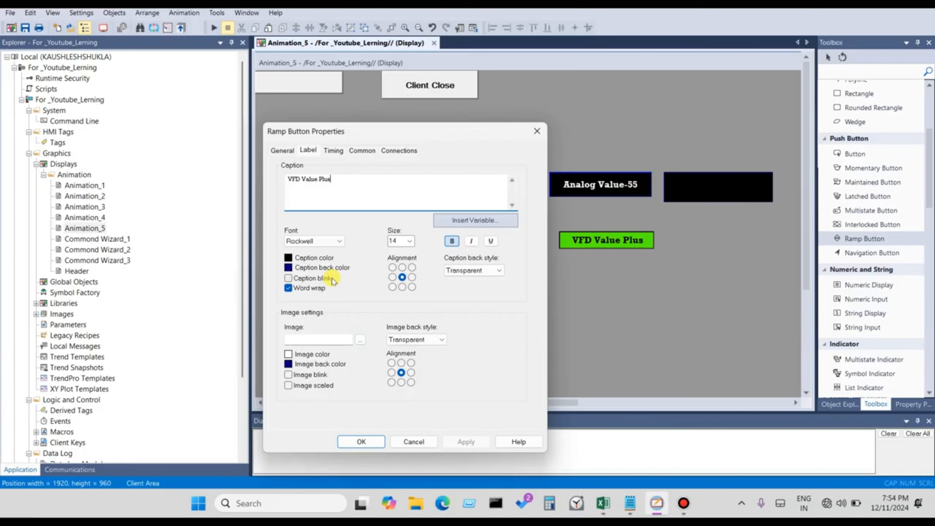
{"action": "left_click", "coordinate": [470, 273]}
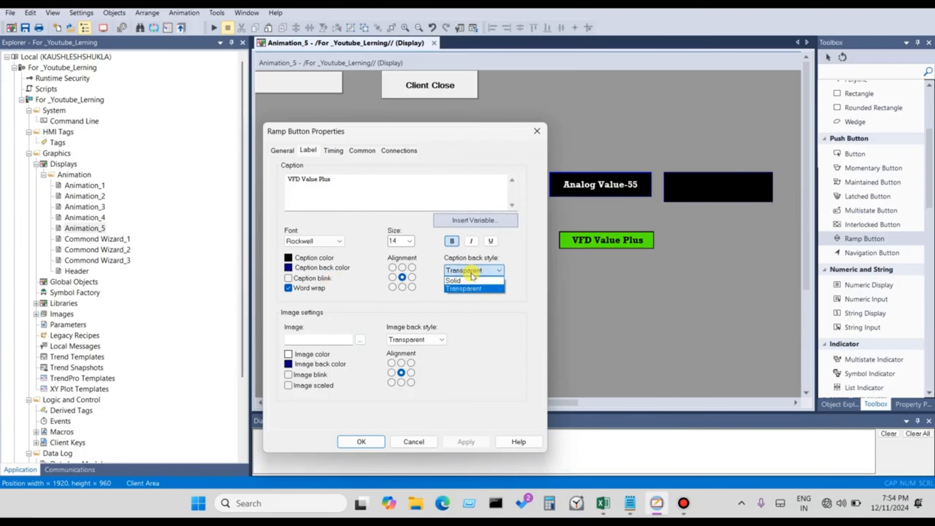
{"action": "left_click", "coordinate": [470, 272]}
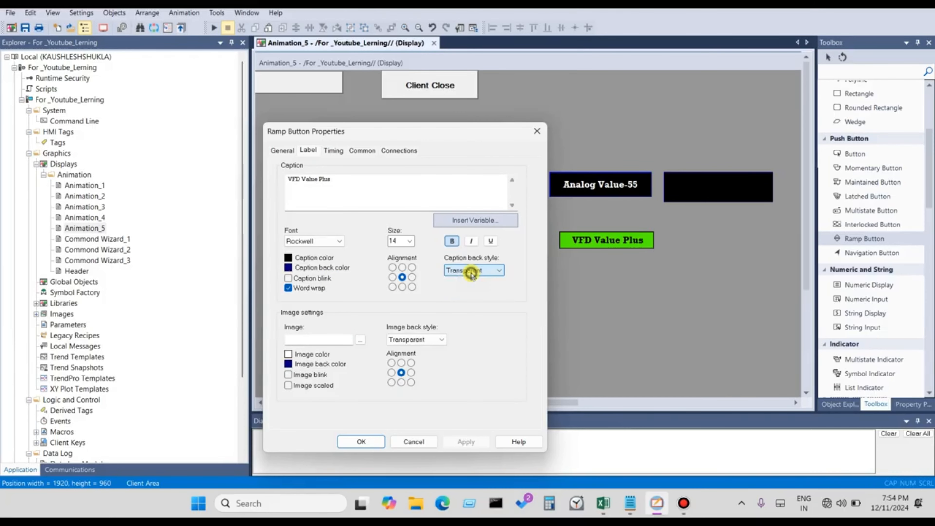
- Add the Arrow Up image to the ramp button's label and apply the change
{"action": "left_click", "coordinate": [323, 340]}
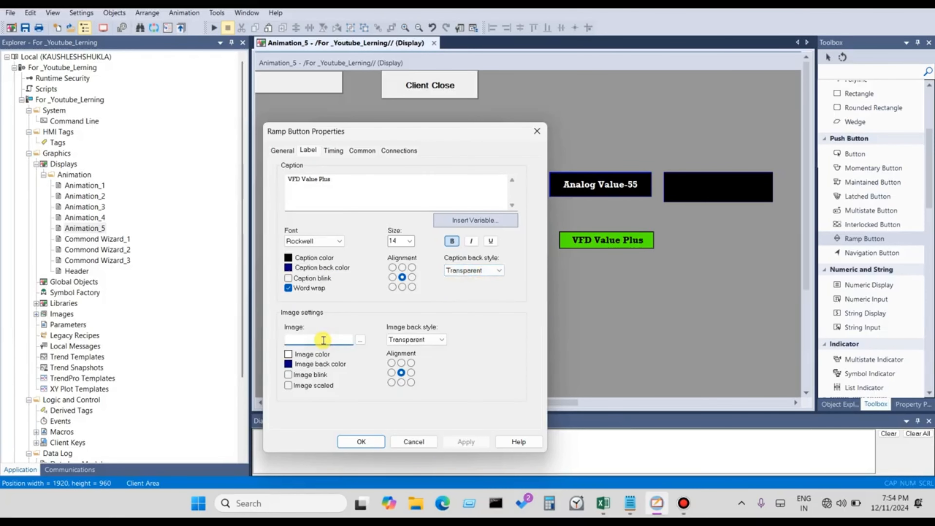
{"action": "left_click", "coordinate": [358, 345]}
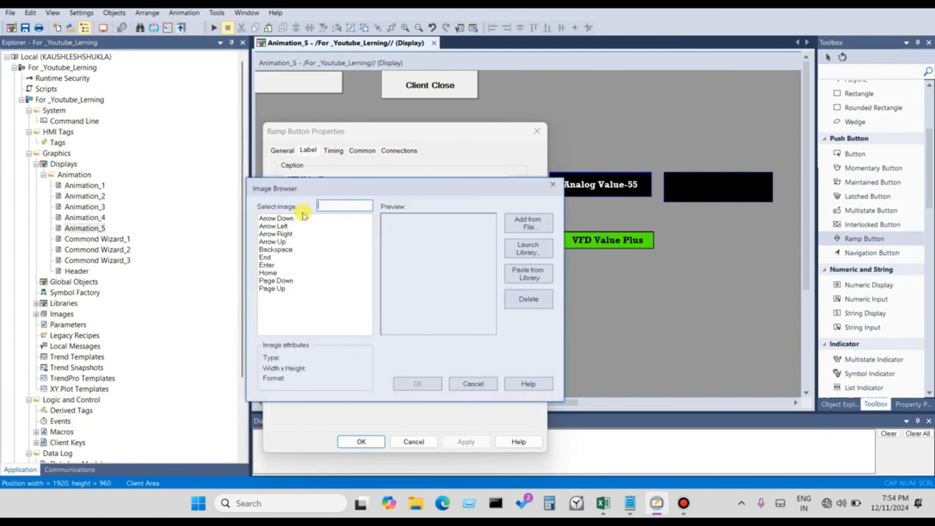
{"action": "left_click", "coordinate": [283, 218]}
{"action": "left_click", "coordinate": [283, 236]}
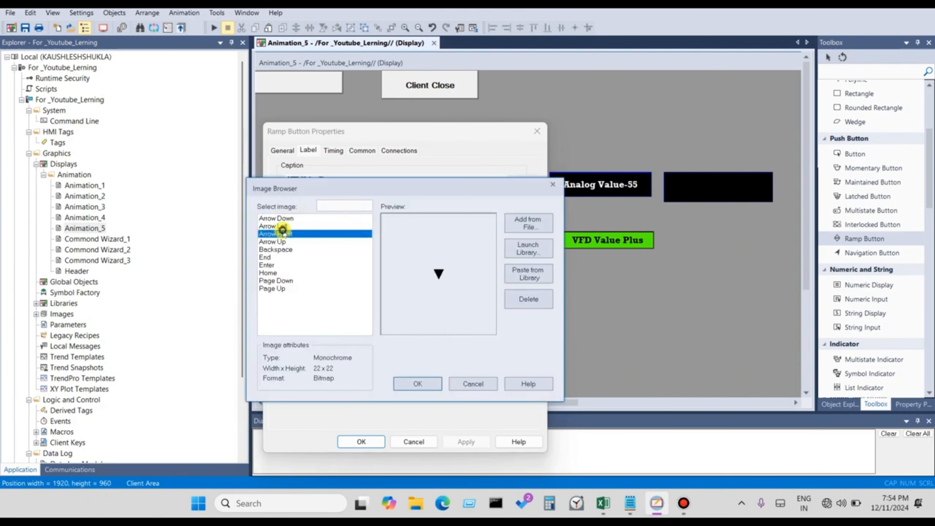
{"action": "left_click", "coordinate": [285, 242]}
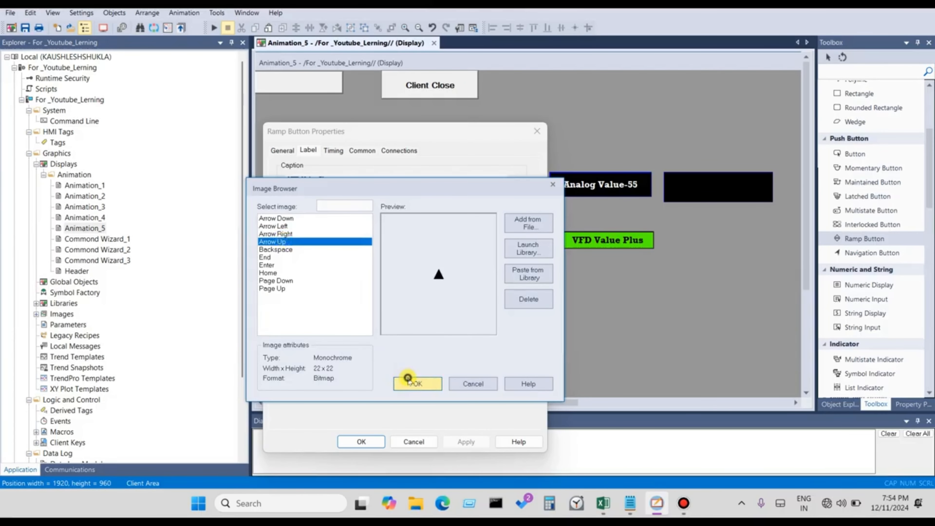
{"action": "left_click", "coordinate": [417, 383]}
{"action": "left_click", "coordinate": [466, 442]}
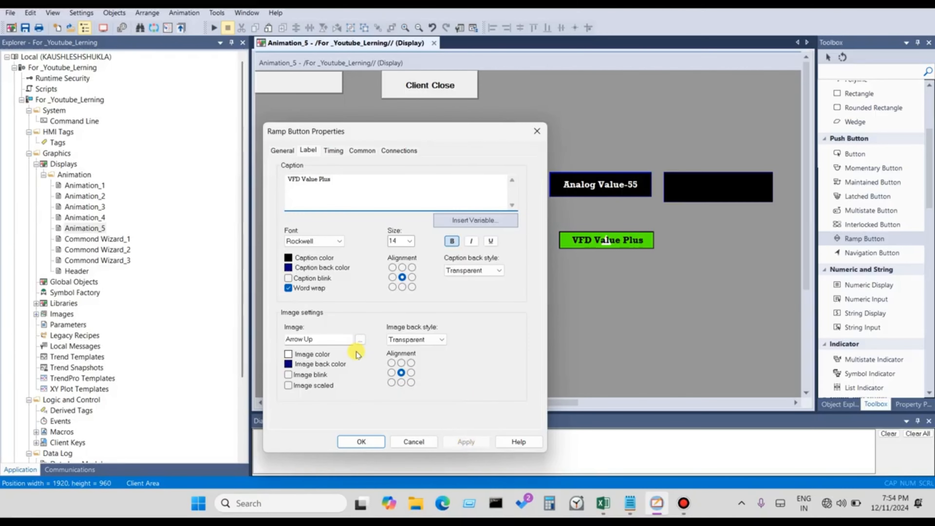
- Remove the Arrow Up image from the ramp button's label and apply the change
{"action": "double_click", "coordinate": [338, 343]}
{"action": "key", "text": "Delete"}
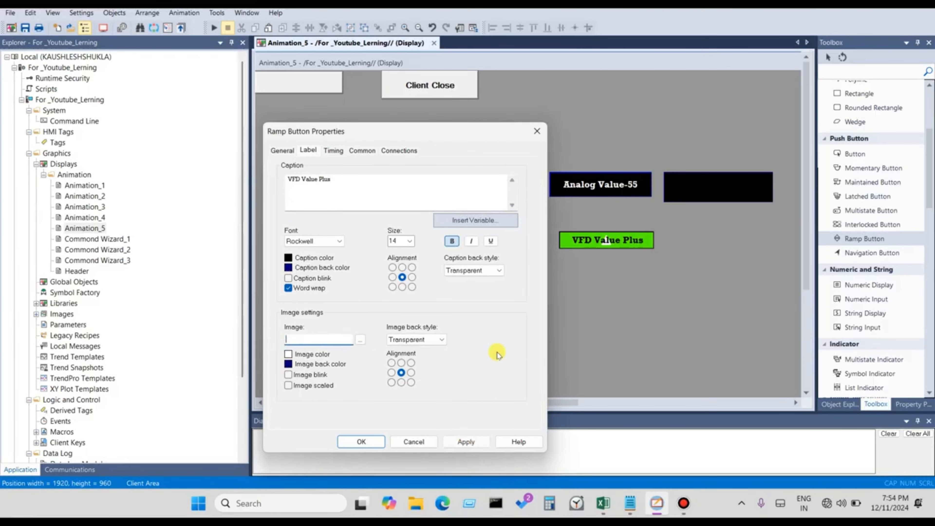
{"action": "left_click", "coordinate": [475, 442]}
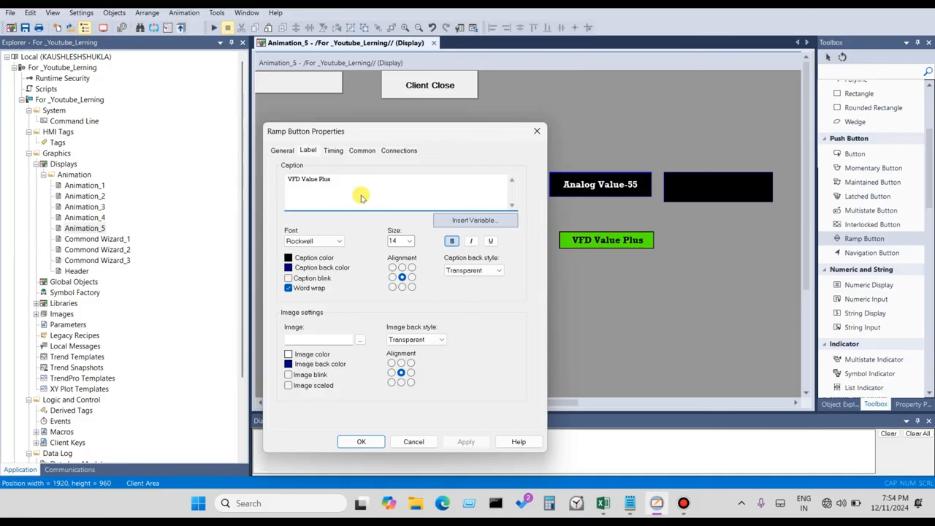
- Check the available auto repeat rates and the ramp button's size and position settings
{"action": "left_click", "coordinate": [332, 151]}
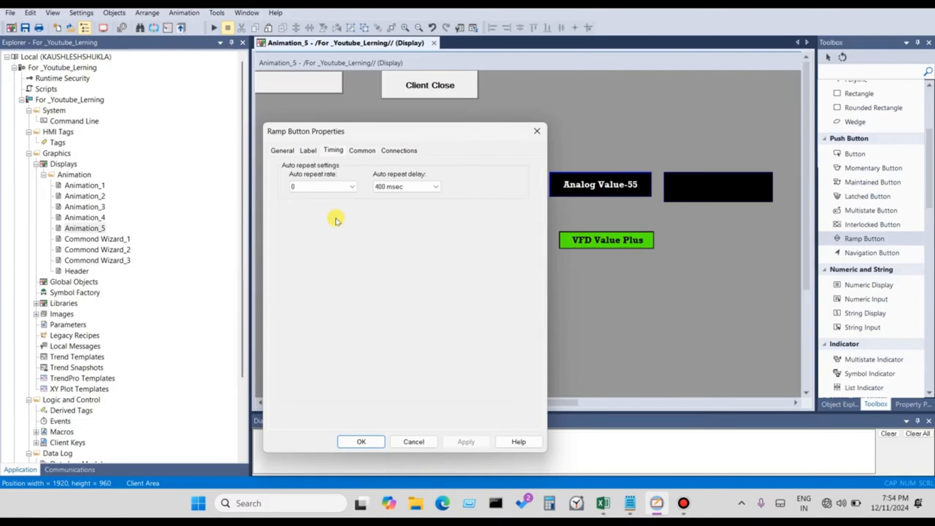
{"action": "left_click", "coordinate": [329, 187]}
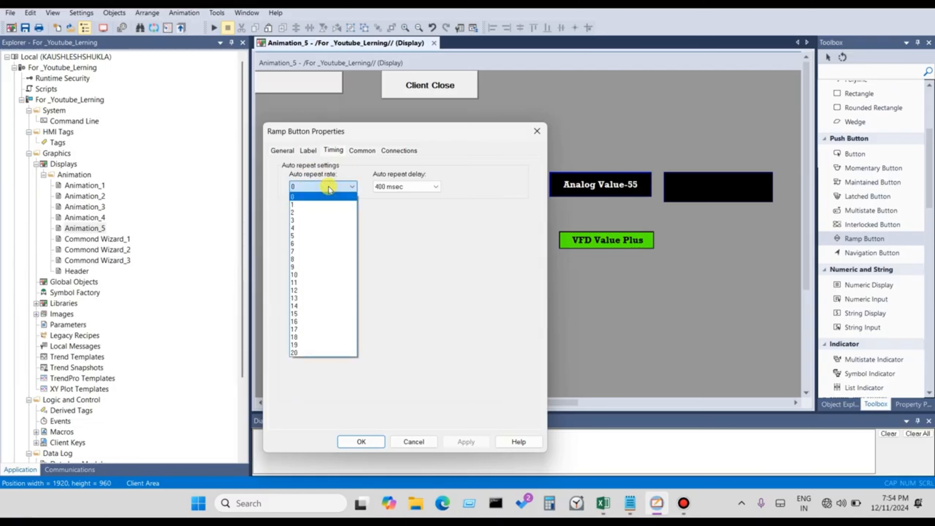
{"action": "left_click", "coordinate": [328, 186]}
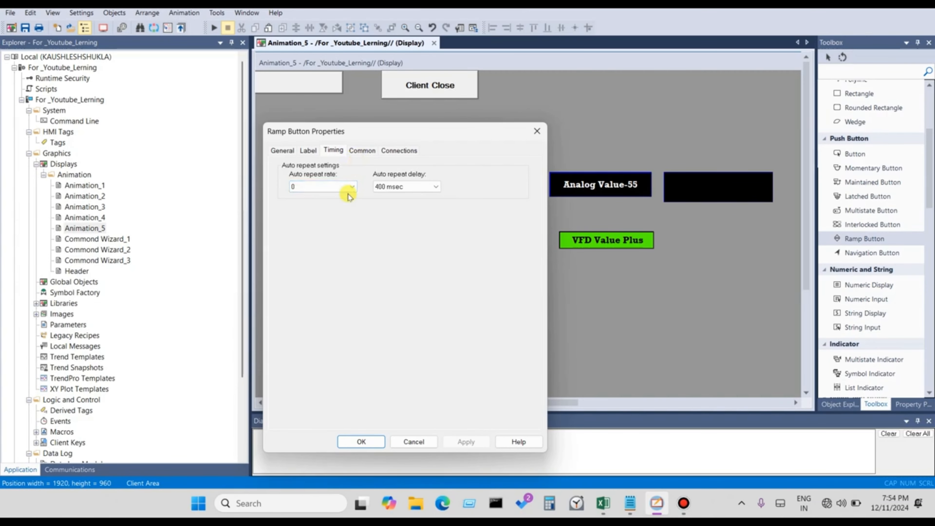
{"action": "left_click", "coordinate": [358, 151]}
{"action": "left_click", "coordinate": [306, 190]}
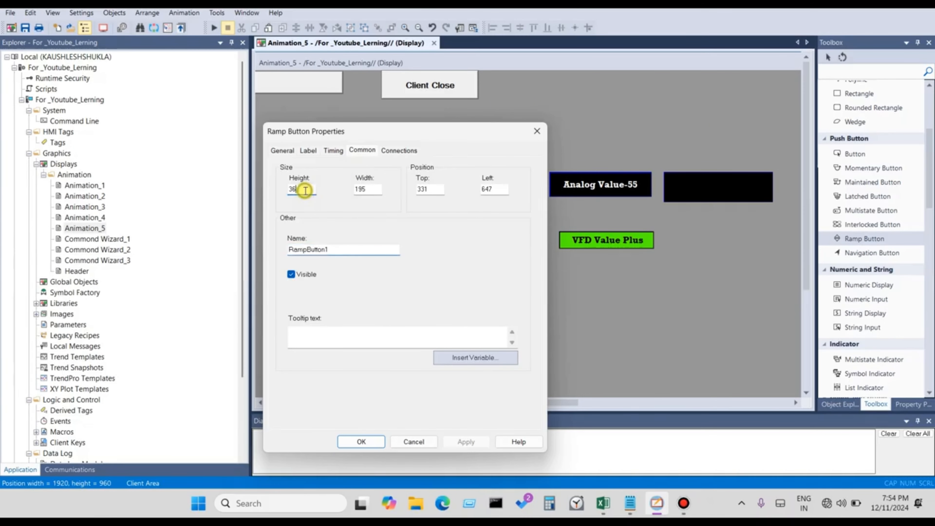
{"action": "left_click", "coordinate": [364, 188]}
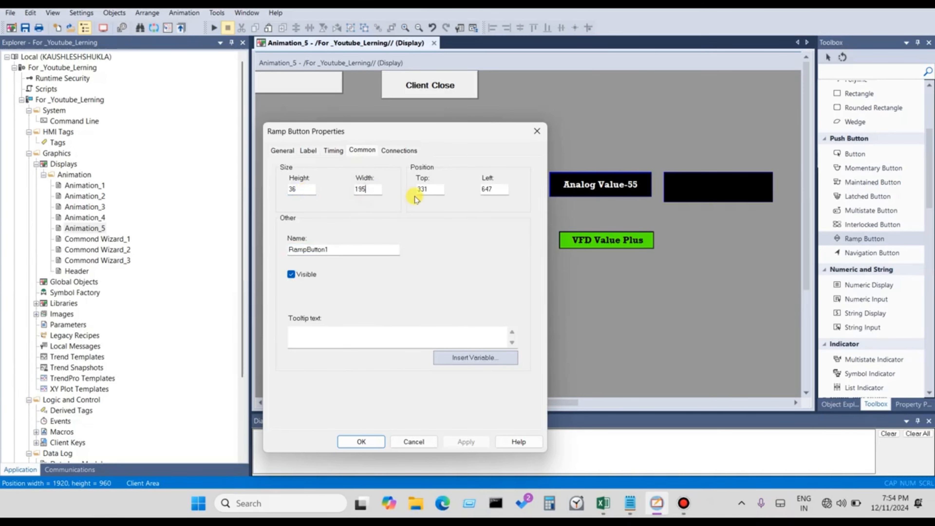
{"action": "left_click", "coordinate": [427, 188]}
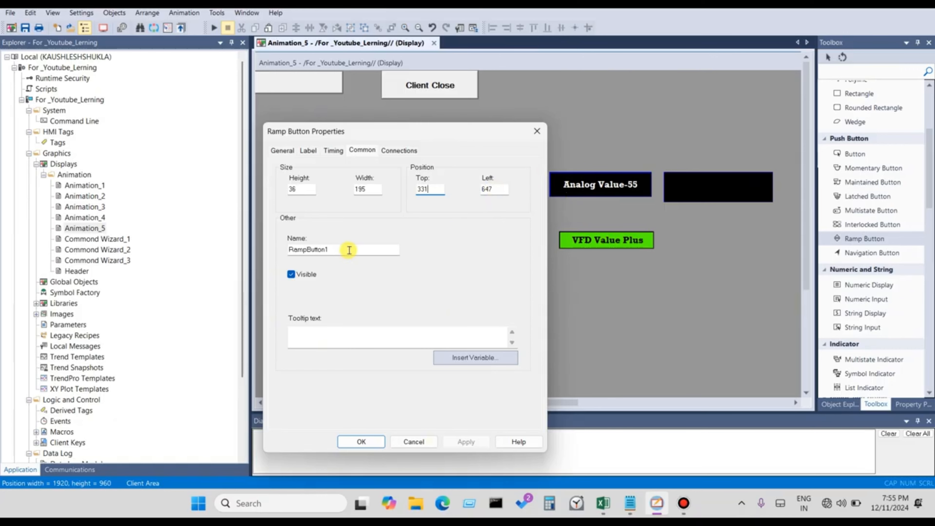
- Enter "VFD Frequency Plus" as the ramp button's tooltip text
{"action": "left_click", "coordinate": [328, 335]}
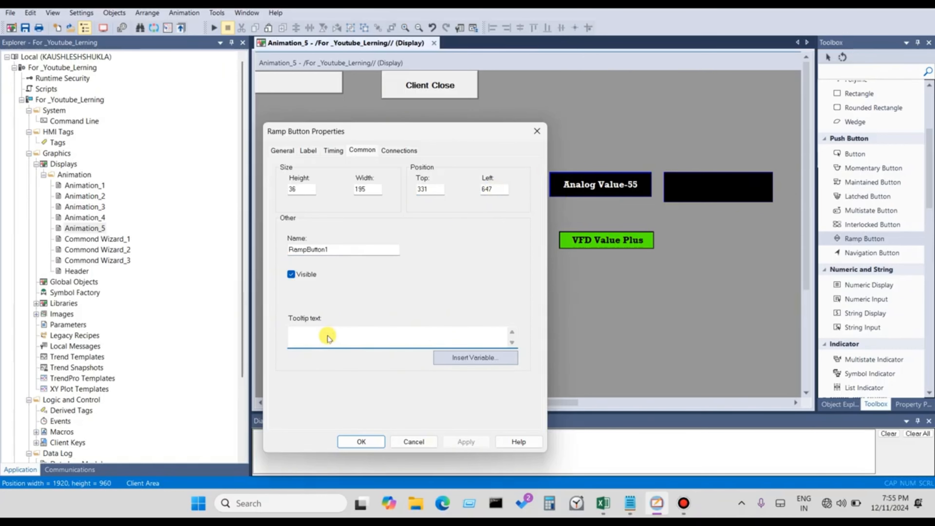
{"action": "type", "text": "VFD "}
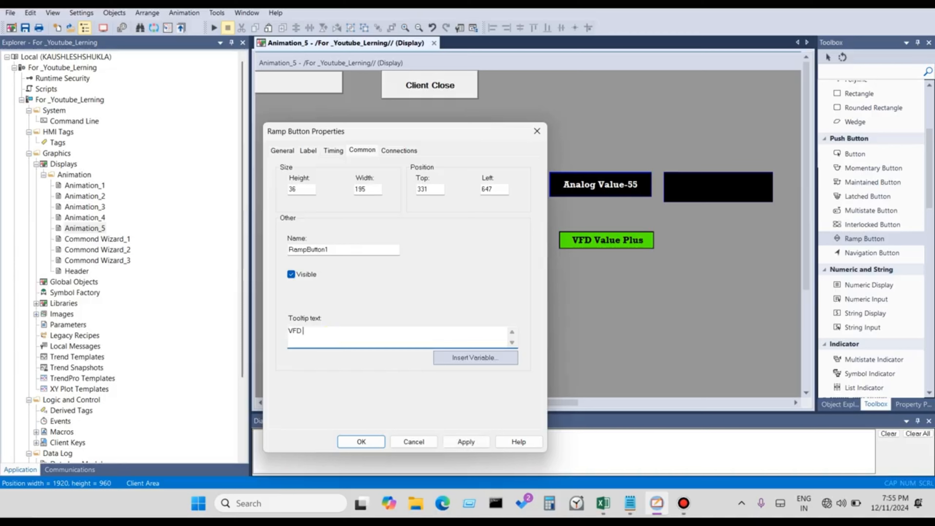
{"action": "type", "text": "Plus"}
{"action": "left_click", "coordinate": [305, 328]}
{"action": "type", "text": "Frequencuy"}
{"action": "key", "text": "BackSpace"}
{"action": "key", "text": "BackSpace"}
{"action": "key", "text": "BackSpace"}
{"action": "type", "text": "y"}
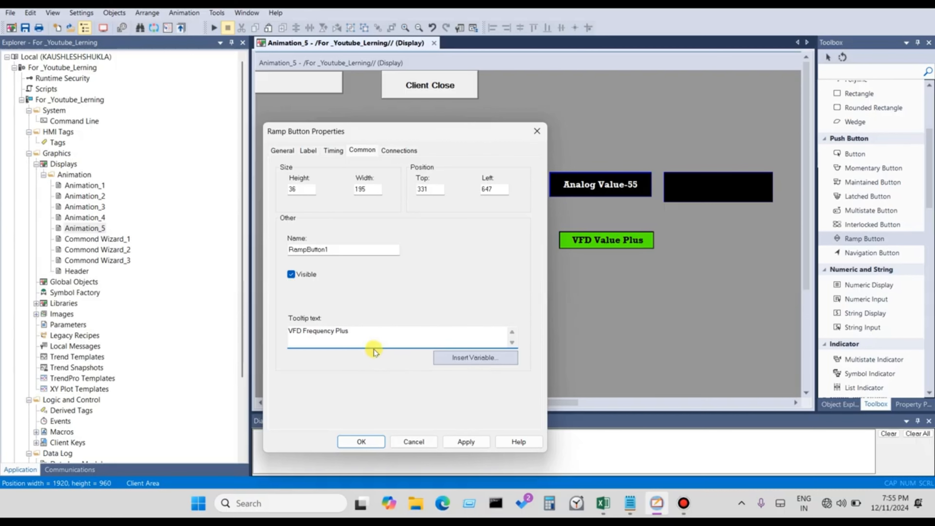
- Apply the tooltip, connect the ramp button's Value to the Alalog_5 tag, and accept the properties
{"action": "left_click", "coordinate": [465, 441]}
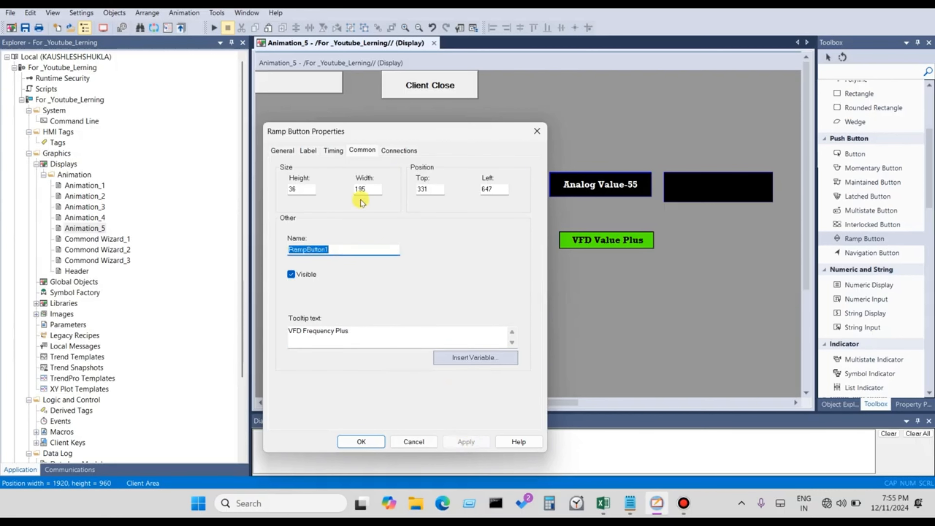
{"action": "left_click", "coordinate": [391, 150]}
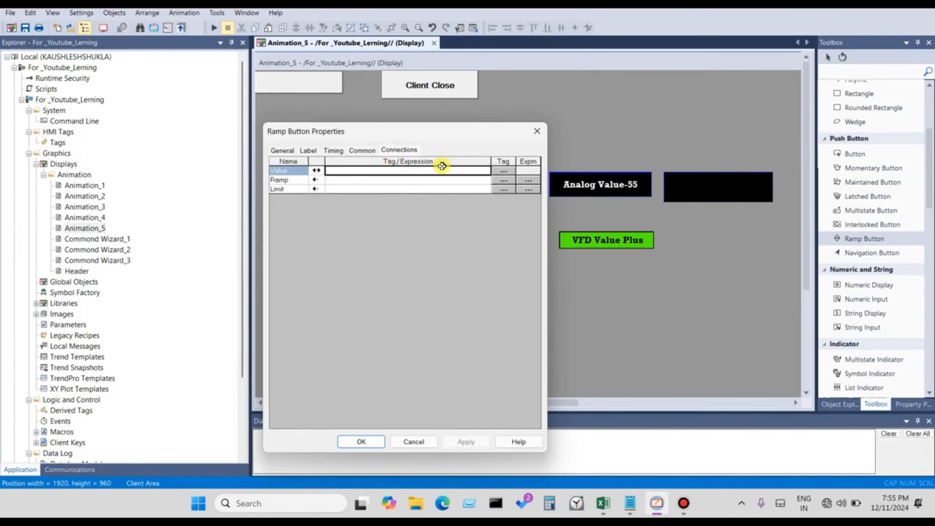
{"action": "left_click", "coordinate": [504, 171]}
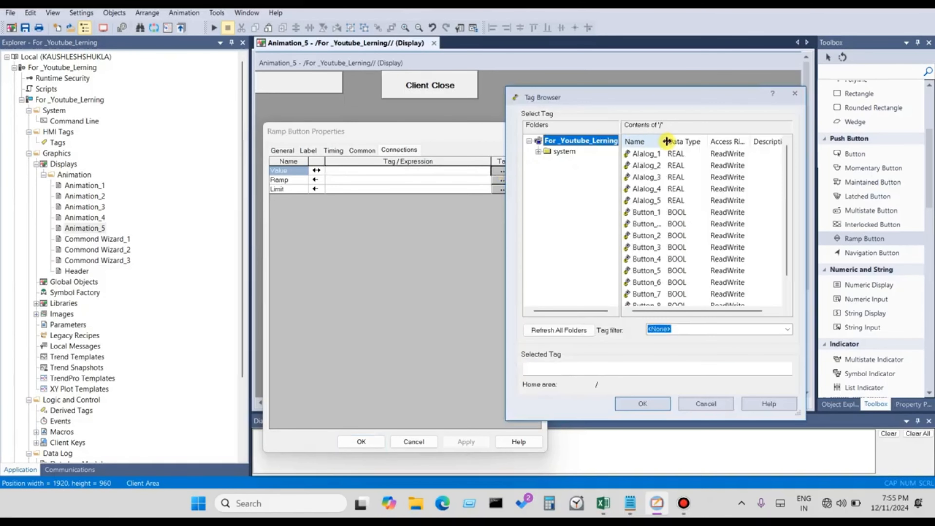
{"action": "left_click_drag", "start_coordinate": [666, 141], "coordinate": [694, 141]}
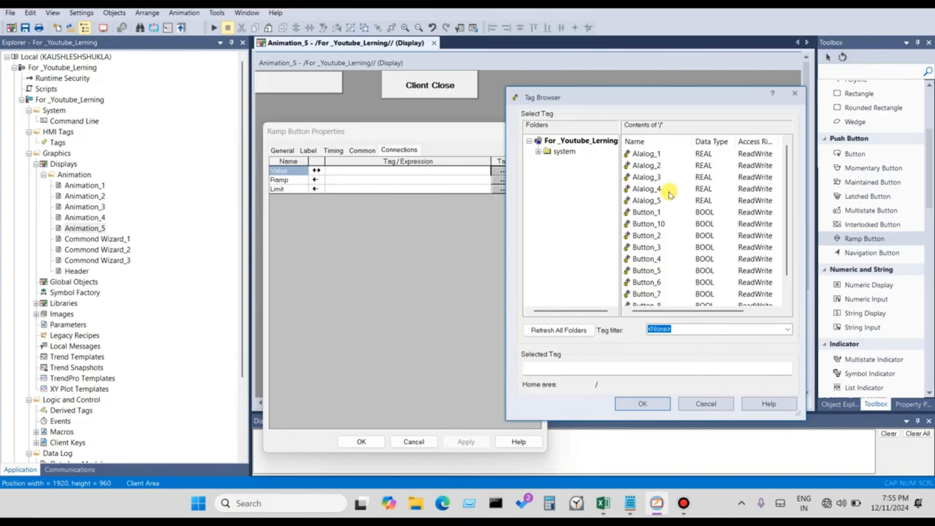
{"action": "left_click", "coordinate": [650, 193]}
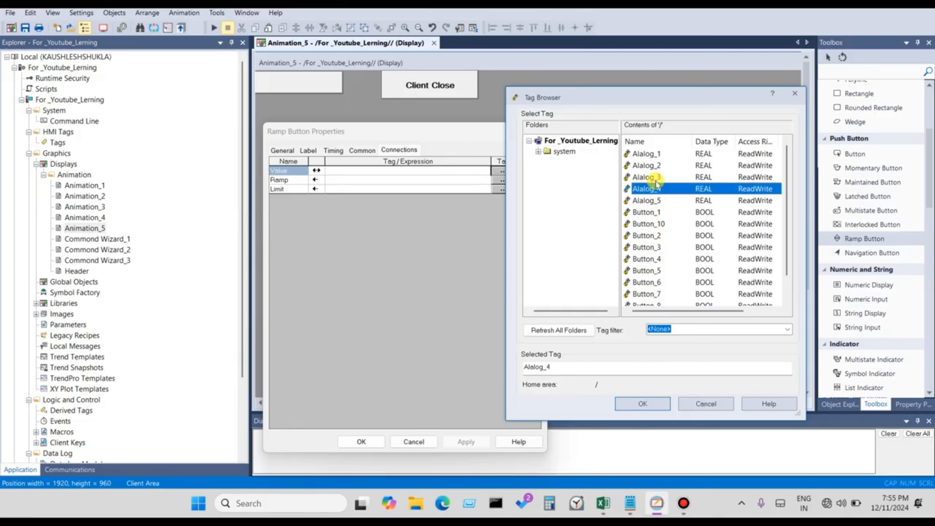
{"action": "left_click", "coordinate": [657, 202]}
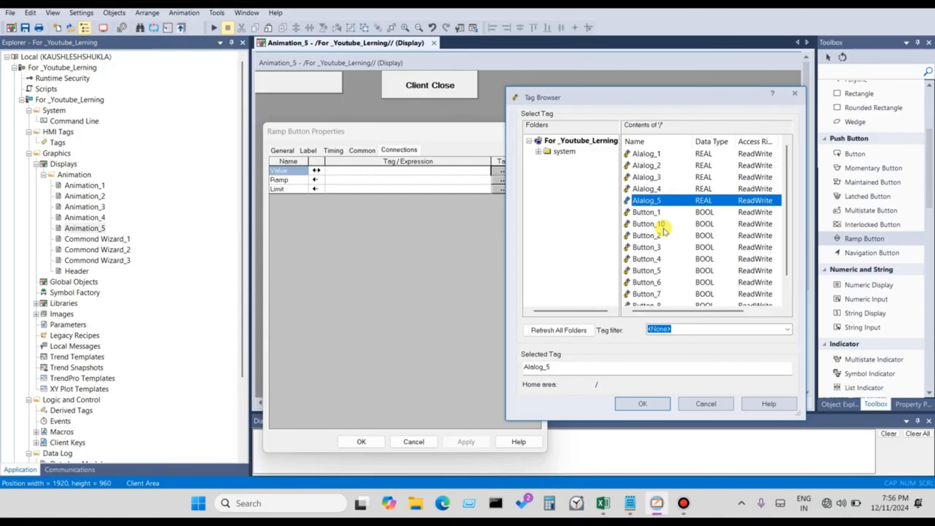
{"action": "left_click", "coordinate": [642, 403]}
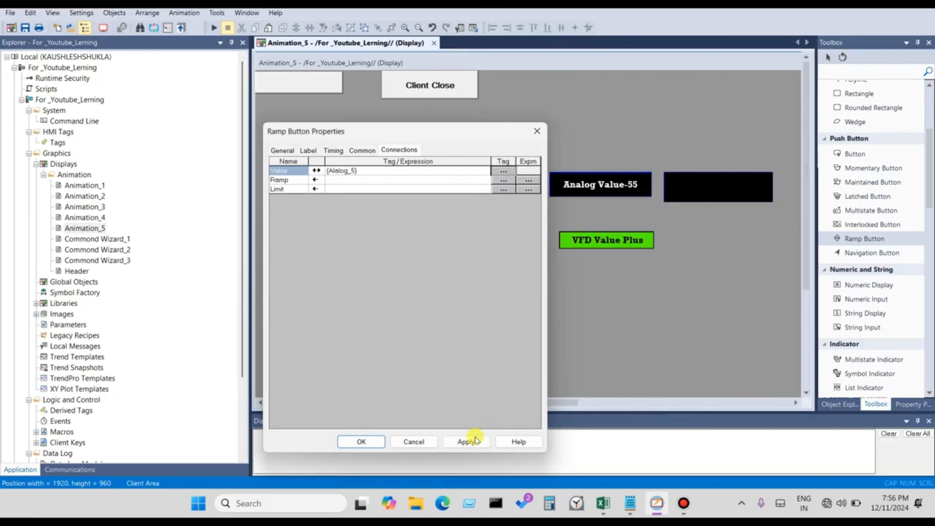
{"action": "left_click", "coordinate": [362, 441]}
- Duplicate the VFD Value Plus ramp button and place the copy beside the original, below the black numeric field
{"action": "left_click", "coordinate": [632, 243]}
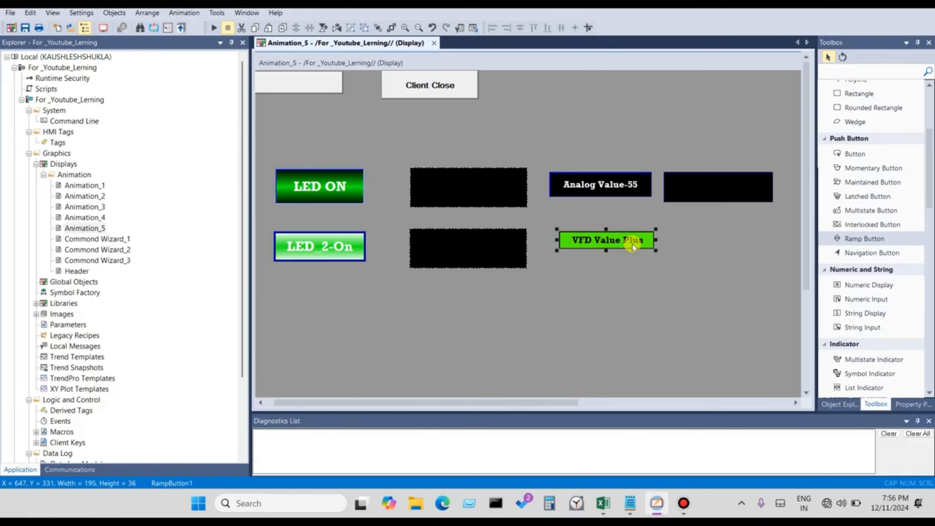
{"action": "key", "text": "ctrl+d"}
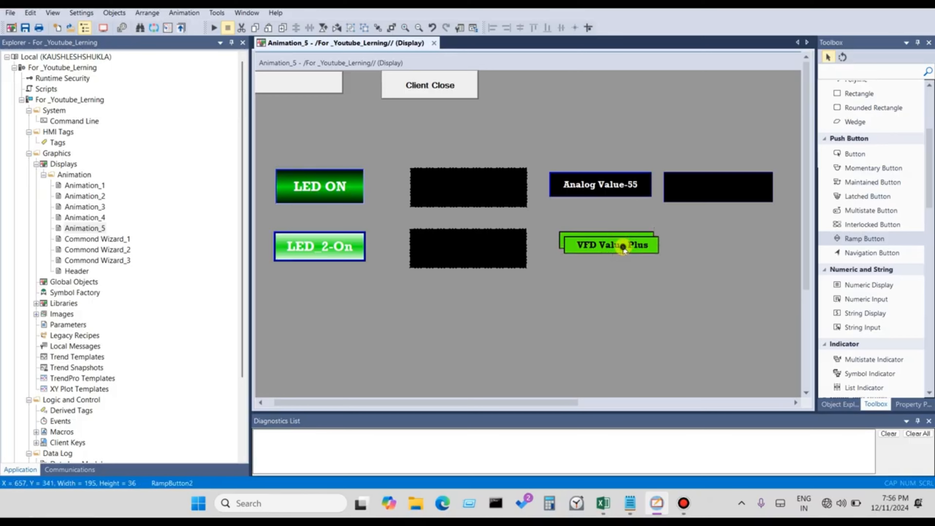
{"action": "left_click_drag", "start_coordinate": [623, 248], "coordinate": [726, 241]}
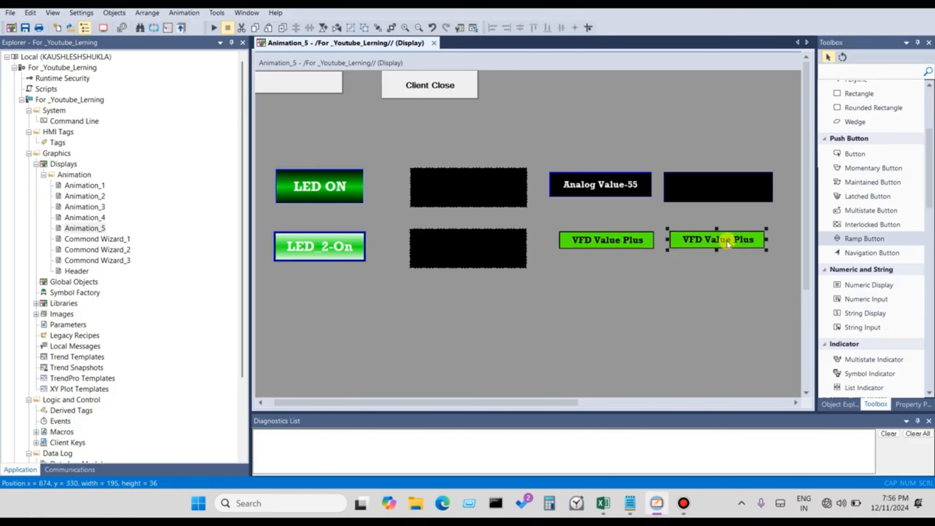
{"action": "left_click", "coordinate": [642, 240]}
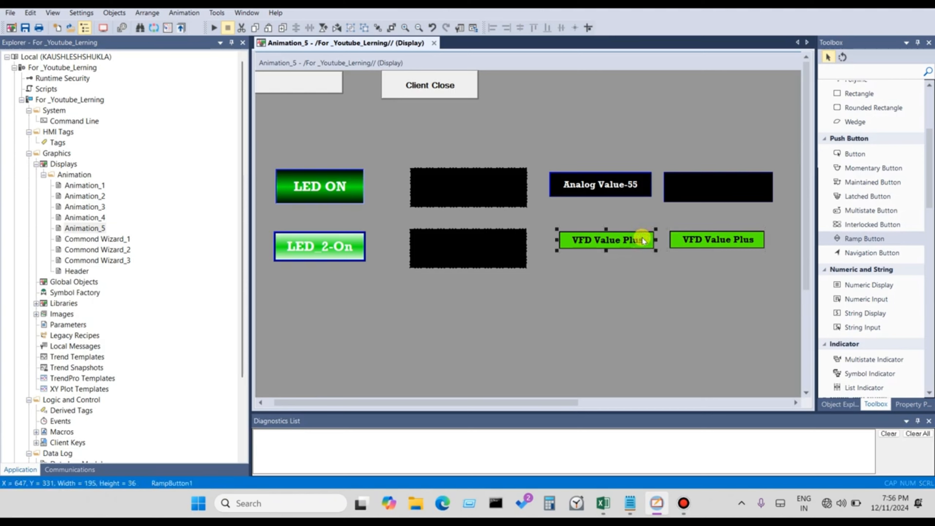
- Change the duplicated ramp button's caption to "VFD Hz Plus" and apply it
{"action": "left_click", "coordinate": [692, 244]}
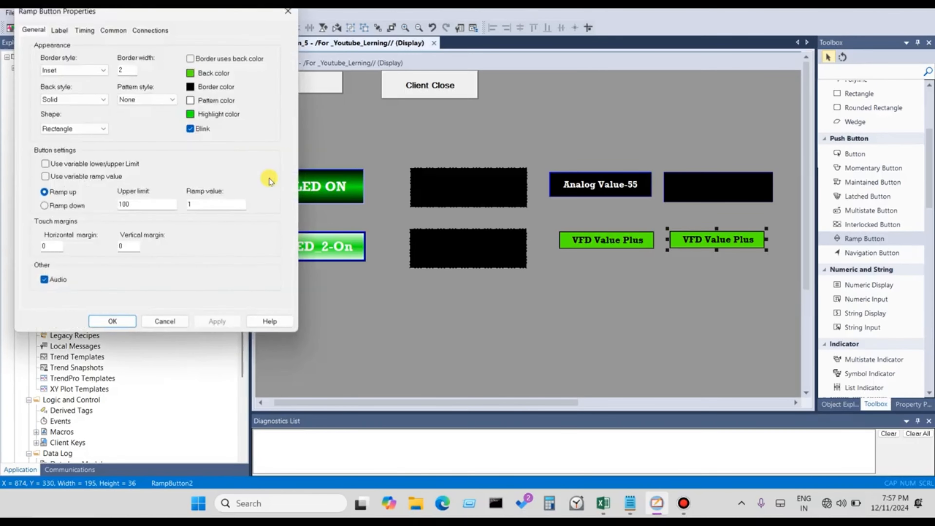
{"action": "left_click_drag", "start_coordinate": [127, 17], "coordinate": [368, 164]}
{"action": "left_click", "coordinate": [301, 179]}
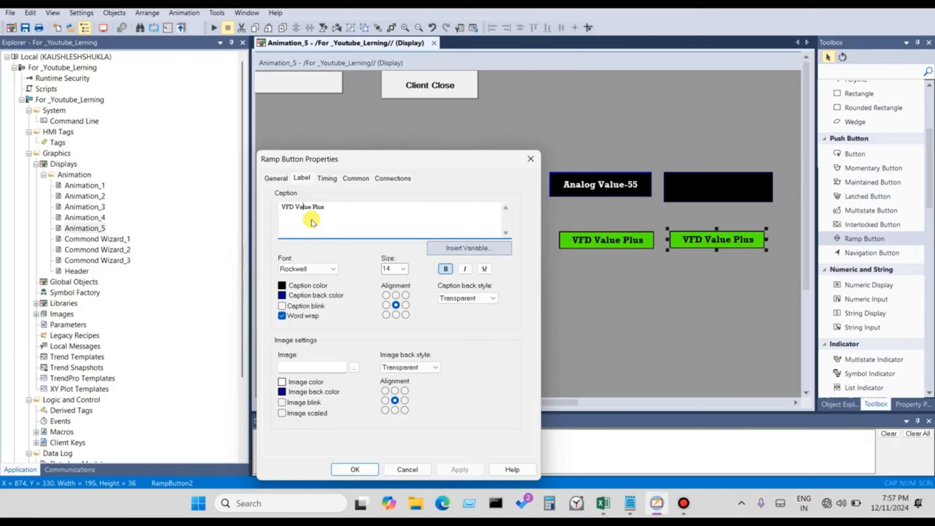
{"action": "key", "text": "Right"}
{"action": "key", "text": "Right"}
{"action": "key", "text": "Right"}
{"action": "key", "text": "BackSpace"}
{"action": "key", "text": "BackSpace"}
{"action": "key", "text": "BackSpace"}
{"action": "key", "text": "BackSpace"}
{"action": "key", "text": "BackSpace"}
{"action": "type", "text": "H"}
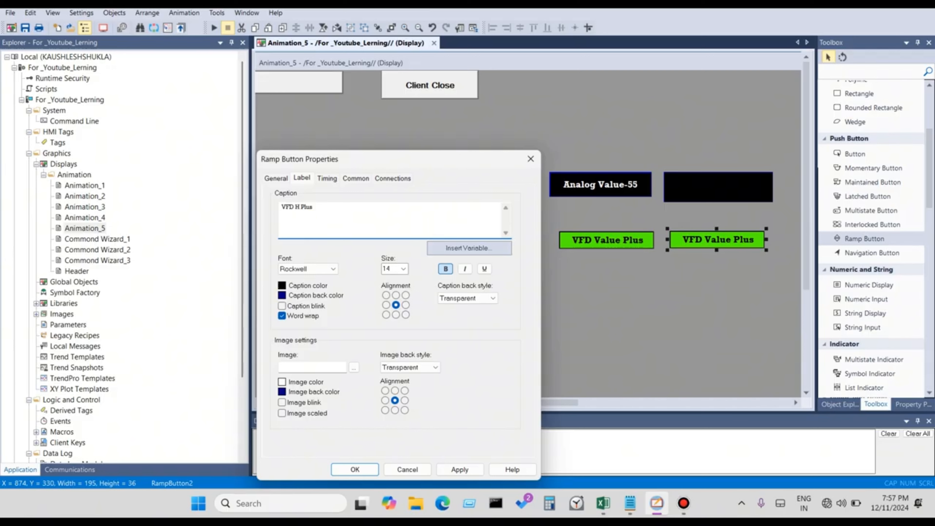
{"action": "key", "text": "BackSpace"}
{"action": "type", "text": "Hz"}
{"action": "left_click", "coordinate": [456, 468]}
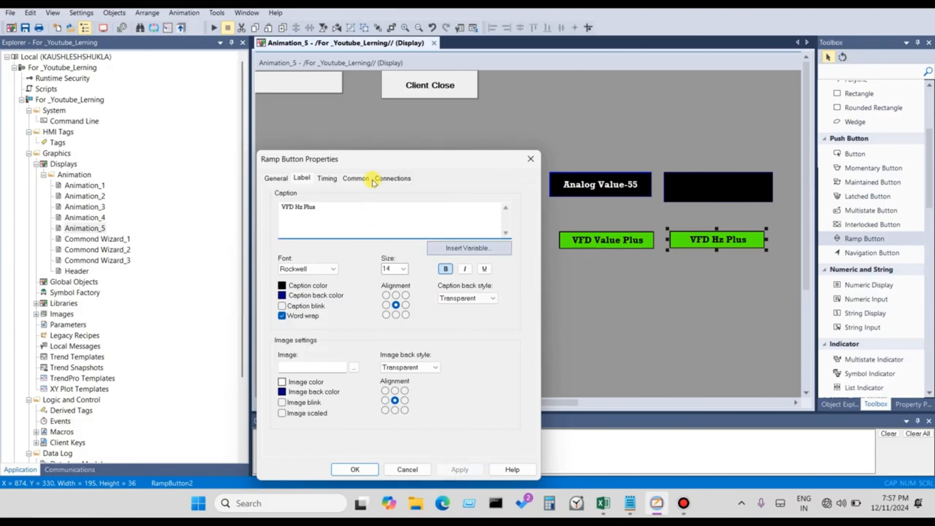
- Set the duplicated button to Ramp down, check its Value tag connection, and accept the properties
{"action": "left_click", "coordinate": [392, 178]}
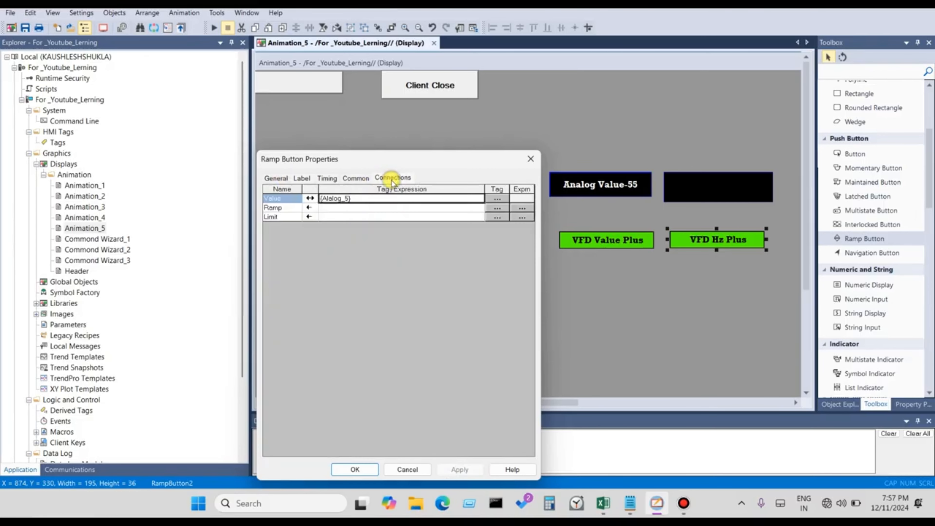
{"action": "left_click", "coordinate": [278, 179]}
{"action": "left_click", "coordinate": [290, 354]}
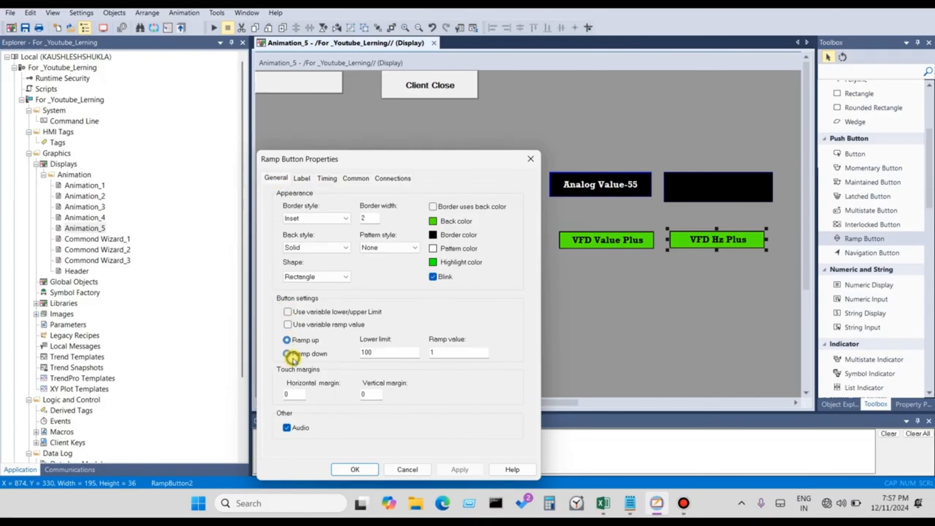
{"action": "left_click", "coordinate": [392, 178]}
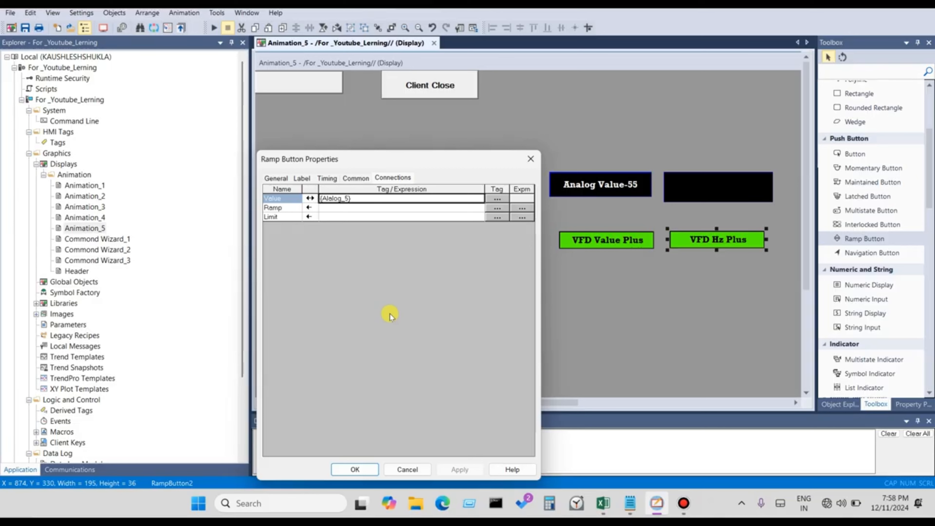
{"action": "left_click", "coordinate": [370, 469]}
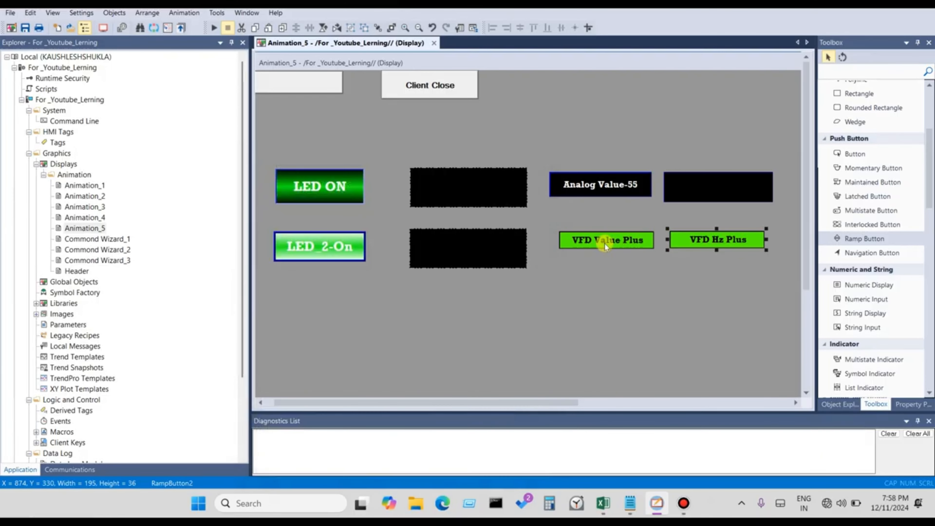
- Change the original VFD Value Plus ramp button's caption to "VFD Hz Plus"
{"action": "double_click", "coordinate": [605, 243]}
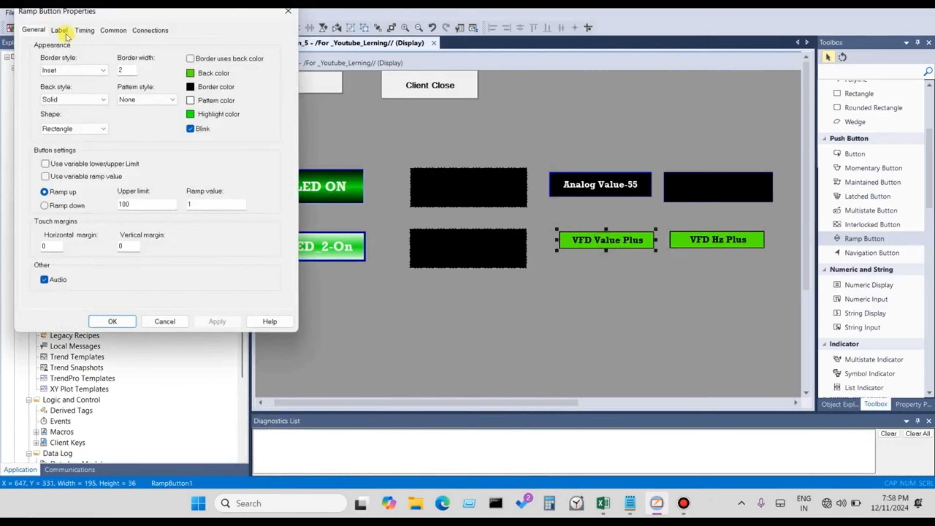
{"action": "left_click", "coordinate": [65, 33]}
{"action": "left_click_drag", "start_coordinate": [75, 11], "coordinate": [192, 147]}
{"action": "left_click", "coordinate": [180, 200]}
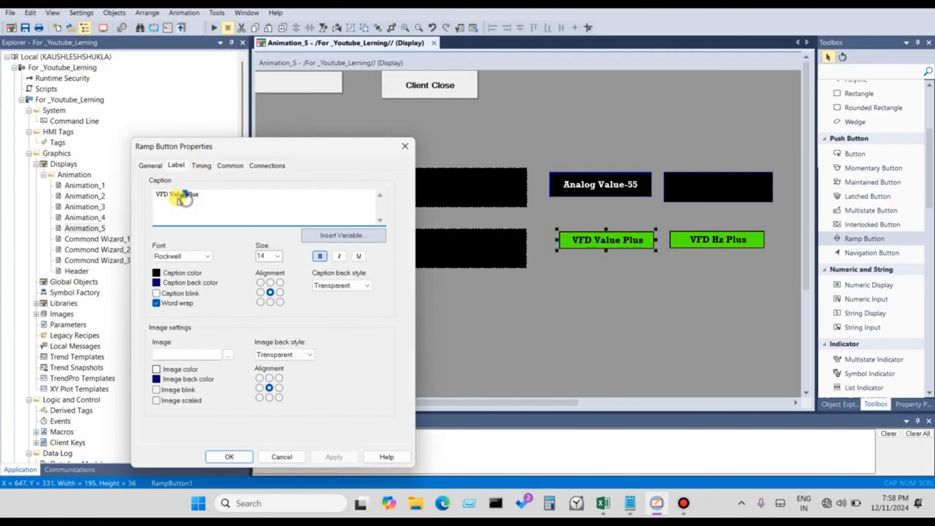
{"action": "double_click", "coordinate": [179, 200]}
{"action": "type", "text": "H"}
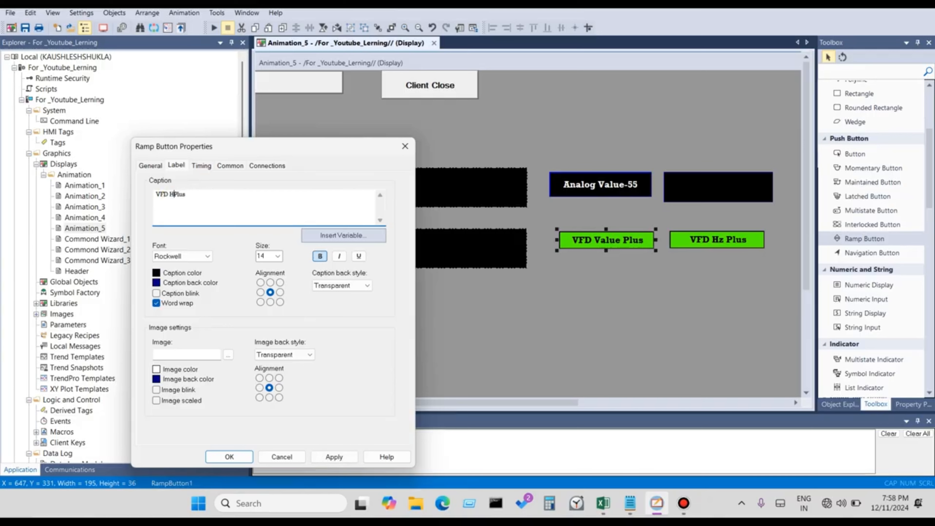
{"action": "type", "text": "z"}
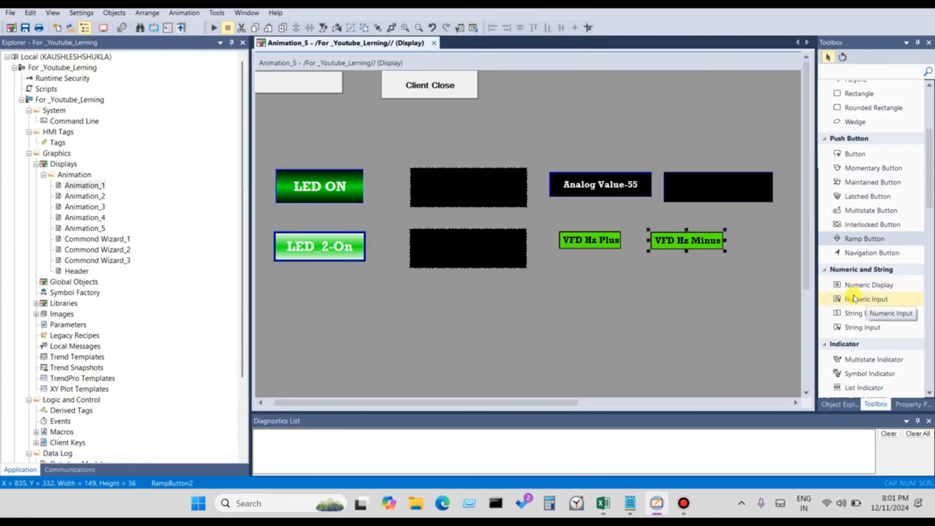
{"action": "left_click", "coordinate": [855, 284]}
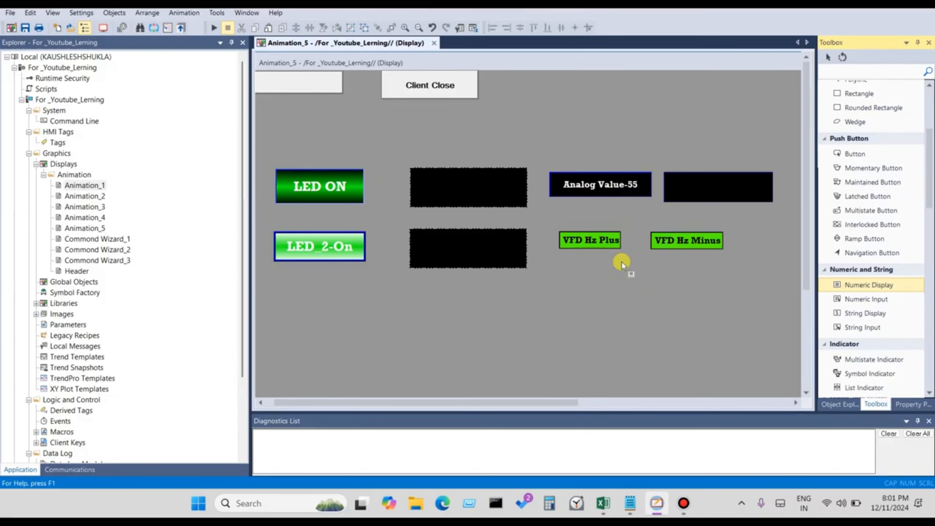
{"action": "mouse_move", "coordinate": [621, 262]}
{"action": "left_mouse_down"}
{"action": "mouse_move", "coordinate": [647, 267]}
{"action": "mouse_move", "coordinate": [662, 279]}
{"action": "mouse_move", "coordinate": [655, 282]}
{"action": "left_mouse_up"}
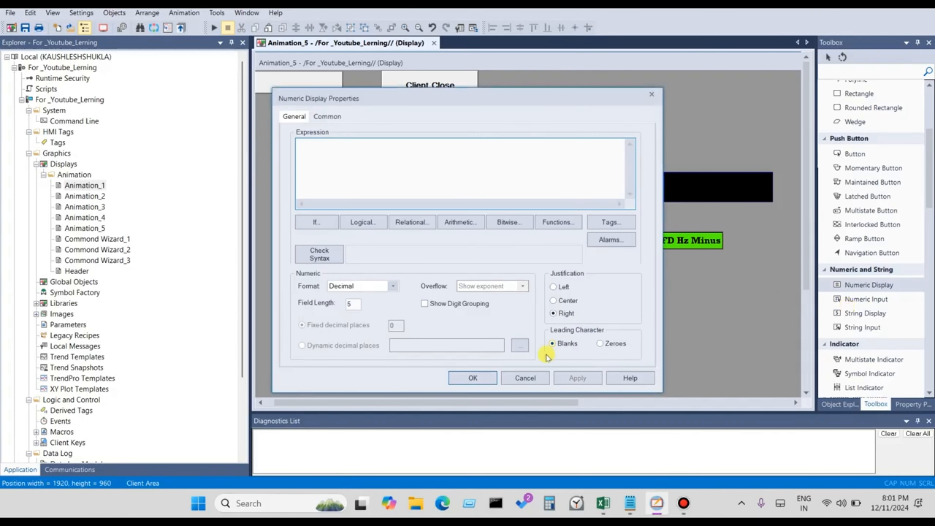
{"action": "left_click", "coordinate": [524, 378]}
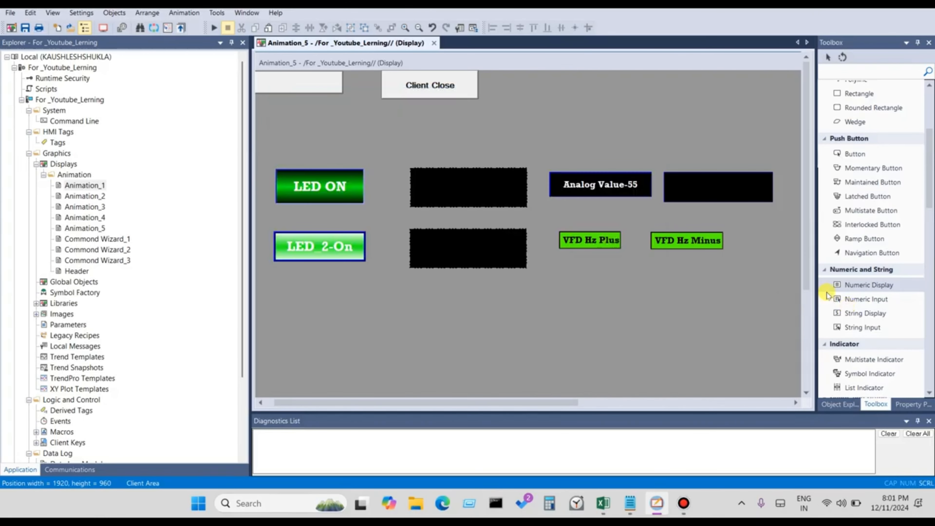
- Draw a numeric display below the two VFD Hz ramp buttons and assign the Alalog_5 tag to its expression
{"action": "left_click", "coordinate": [853, 288]}
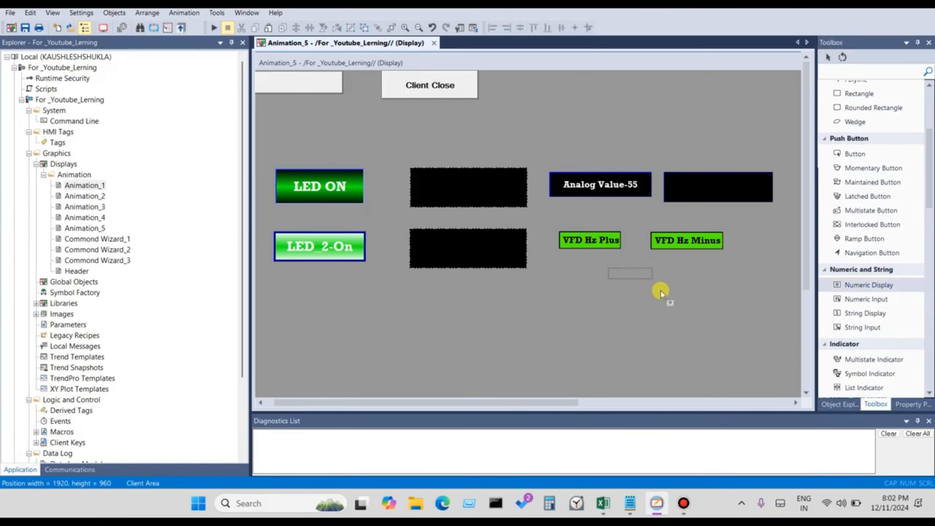
{"action": "left_click", "coordinate": [630, 303]}
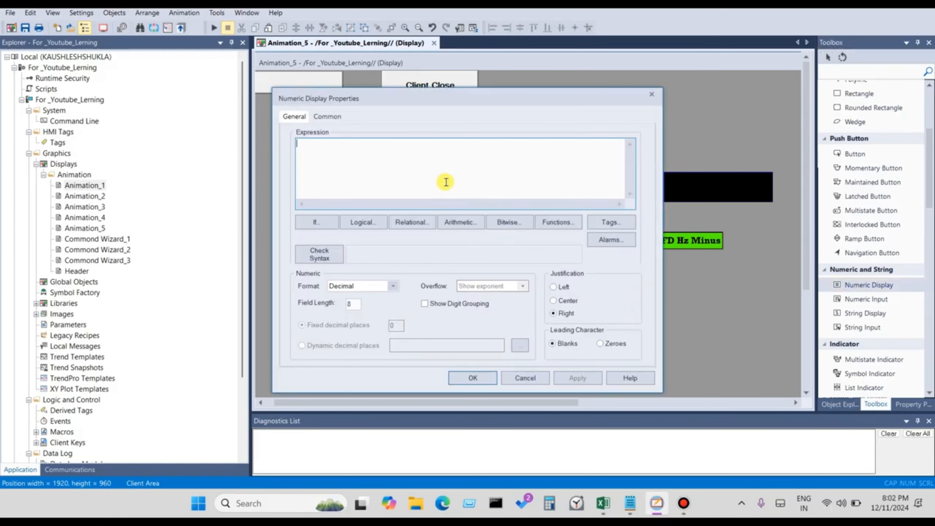
{"action": "left_click_drag", "start_coordinate": [417, 96], "coordinate": [430, 168]}
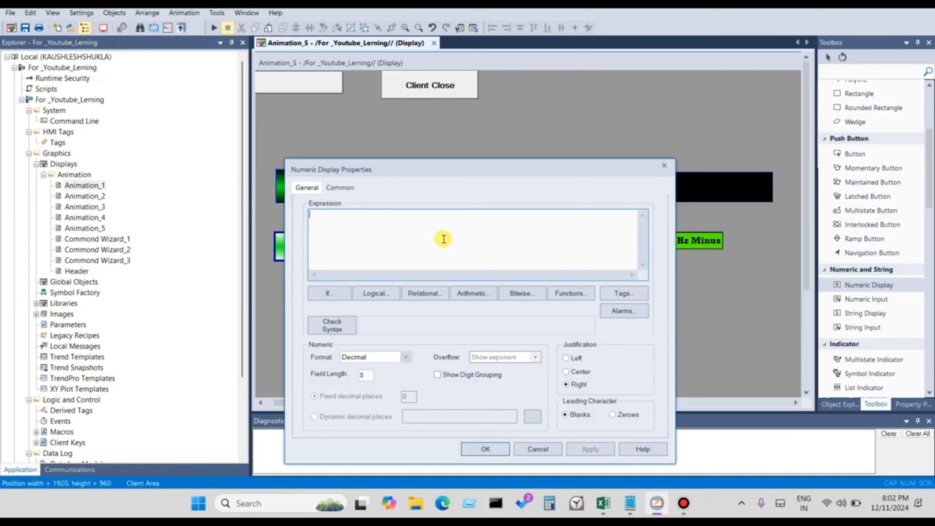
{"action": "left_click", "coordinate": [624, 294]}
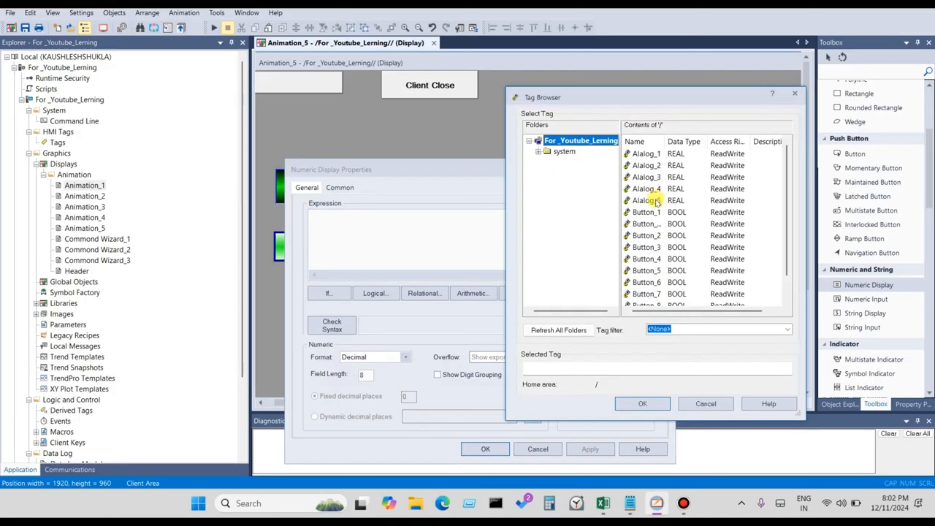
{"action": "left_click", "coordinate": [647, 200]}
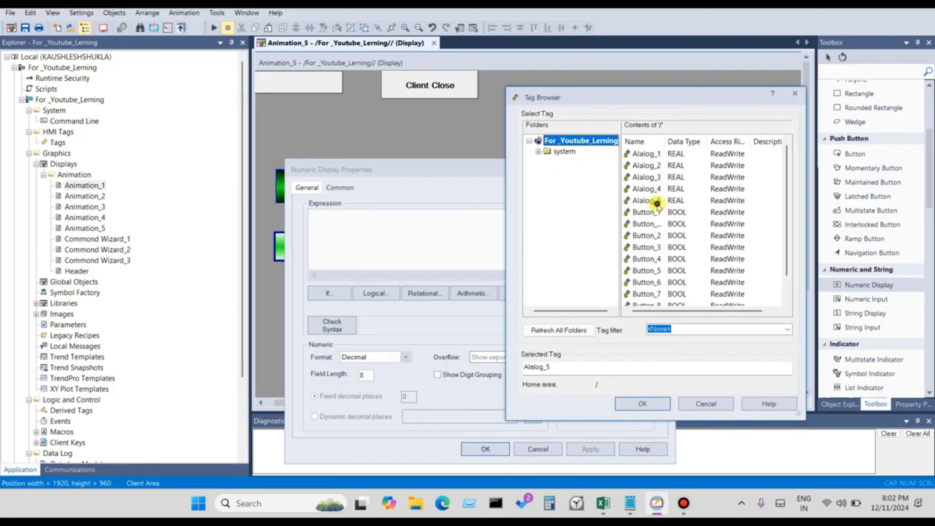
{"action": "left_click", "coordinate": [643, 403]}
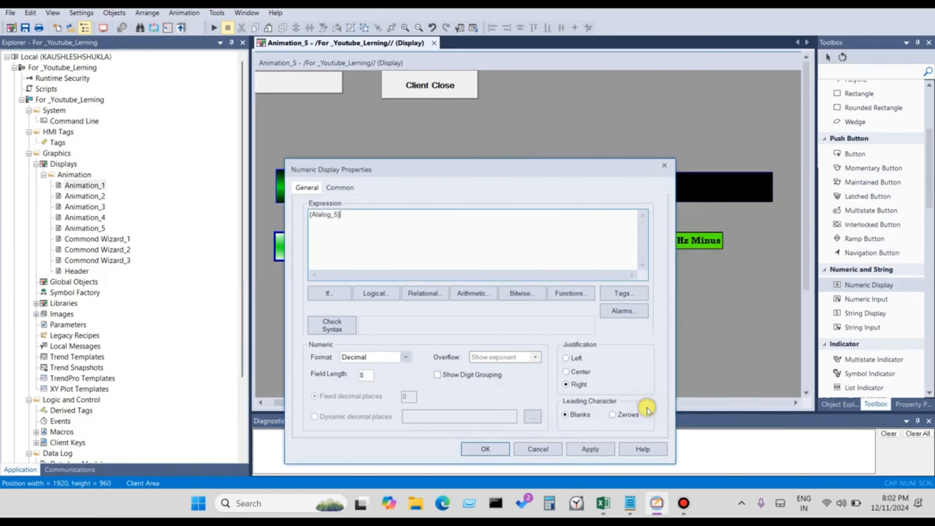
- Check the syntax of the numeric display's expression
{"action": "left_click_drag", "start_coordinate": [464, 172], "coordinate": [407, 173]}
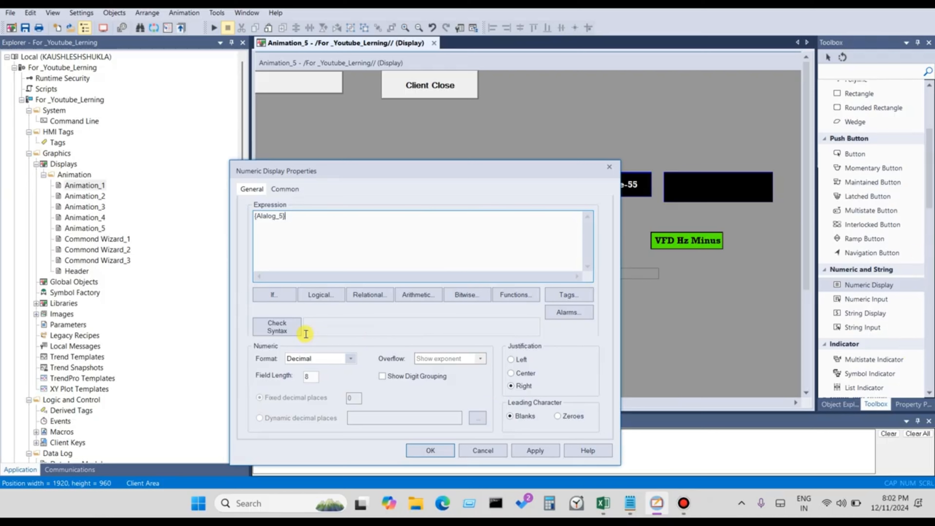
{"action": "left_click", "coordinate": [285, 327]}
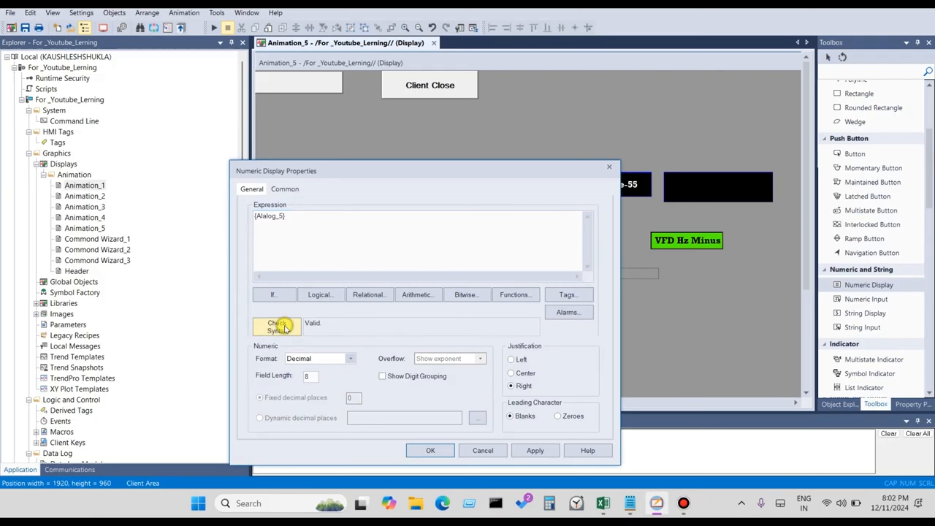
{"action": "left_click", "coordinate": [318, 325]}
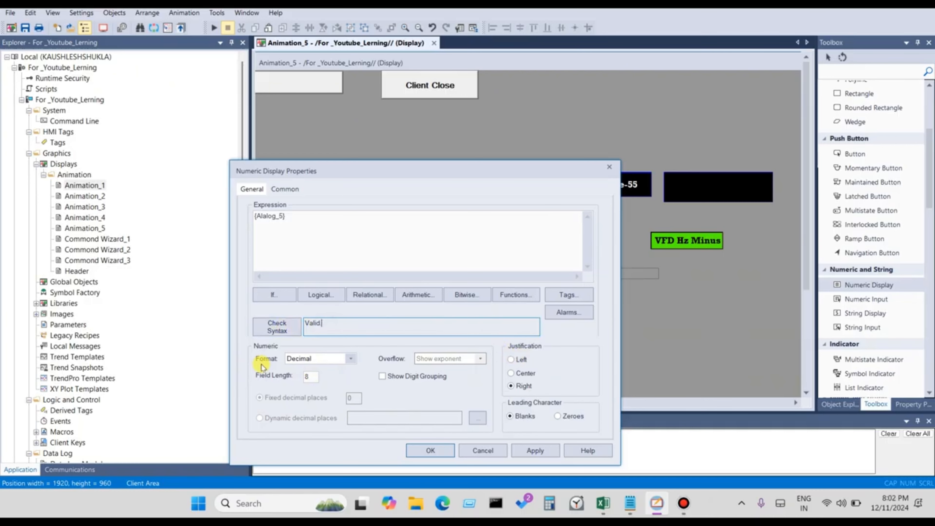
- Set the numeric display's format to Floating Point with overflow handled as Show exponent
{"action": "left_click", "coordinate": [351, 360]}
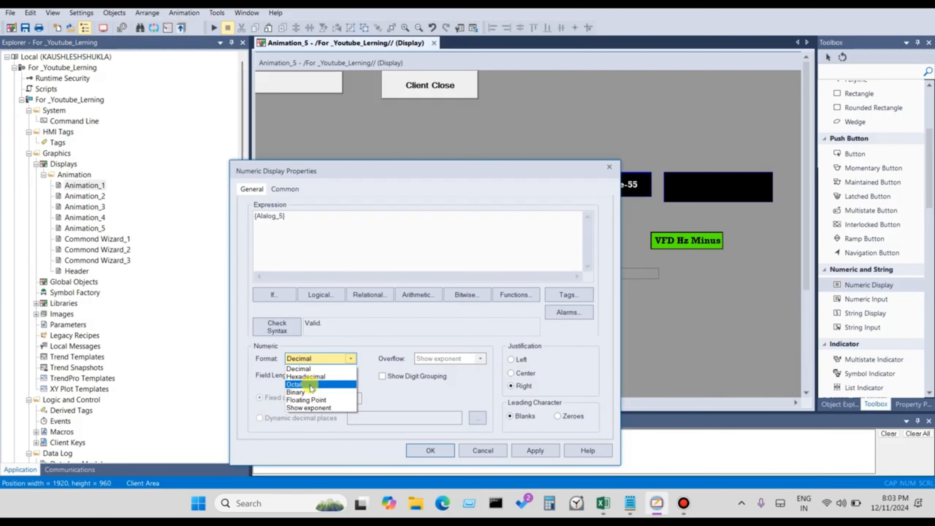
{"action": "left_click", "coordinate": [312, 400]}
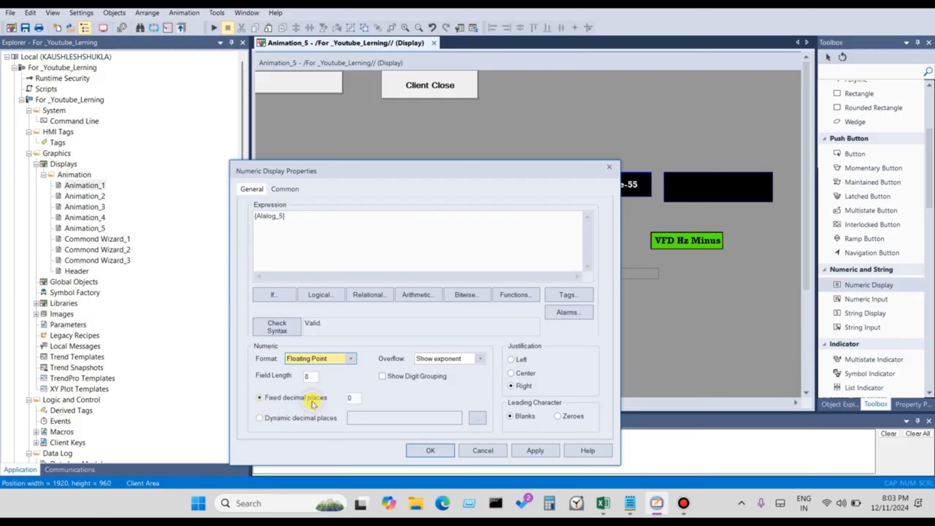
{"action": "left_click", "coordinate": [434, 360]}
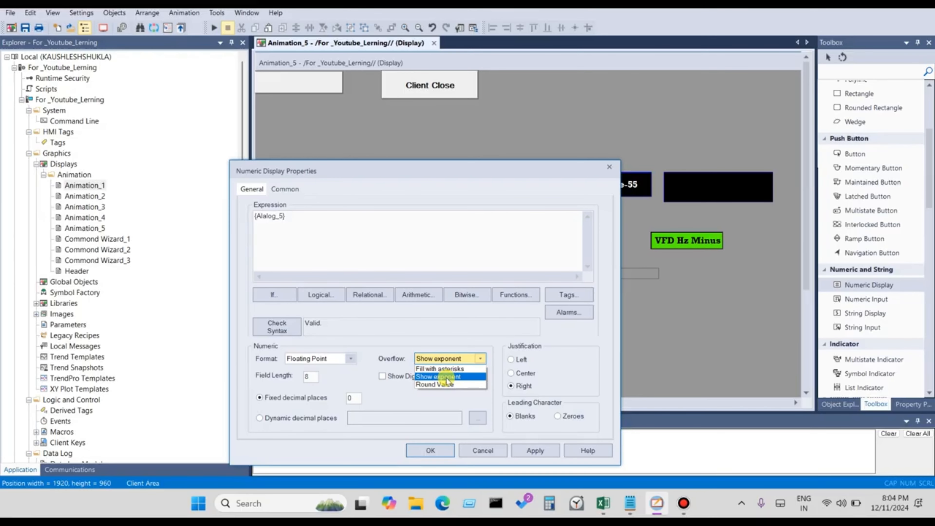
{"action": "left_click", "coordinate": [446, 380]}
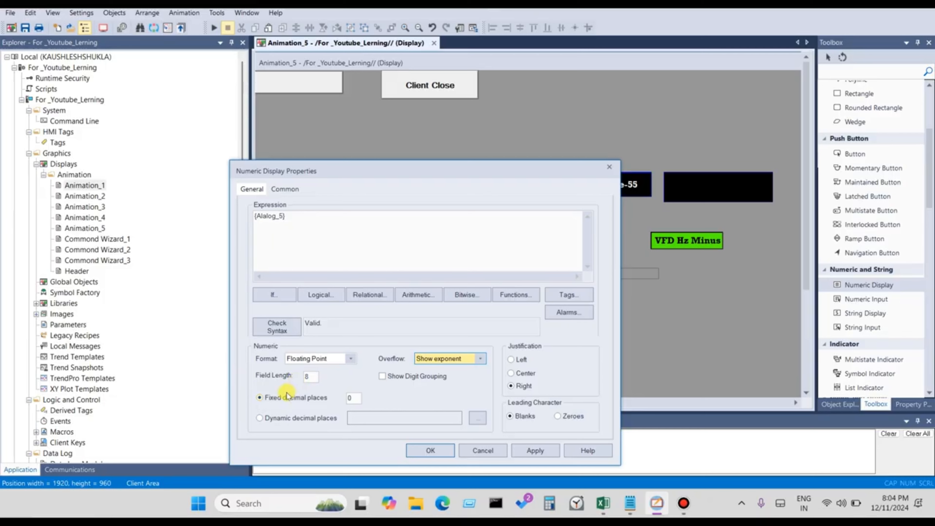
- Set the numeric display's field length to 4 and enable Show Digit Grouping
{"action": "left_click", "coordinate": [309, 376]}
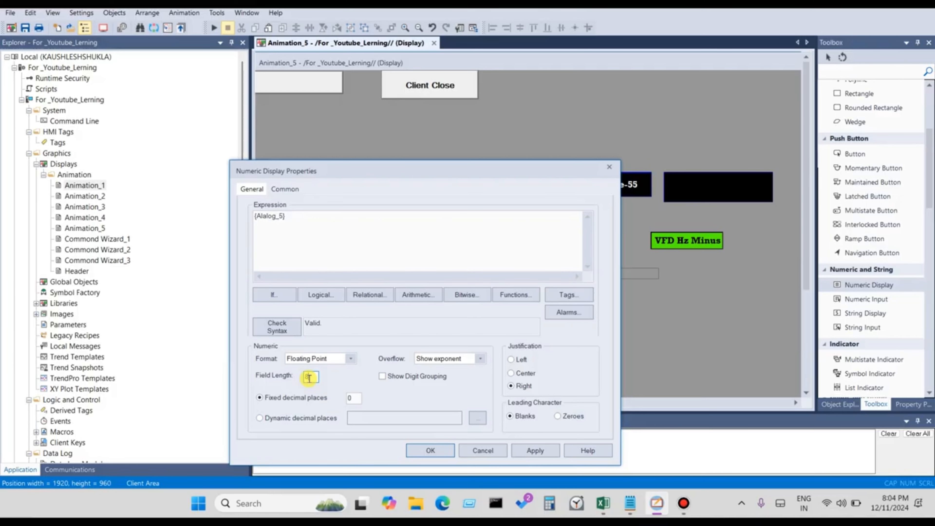
{"action": "key", "text": "BackSpace"}
{"action": "type", "text": "2"}
{"action": "key", "text": "BackSpace"}
{"action": "type", "text": "4"}
{"action": "left_click", "coordinate": [401, 379]}
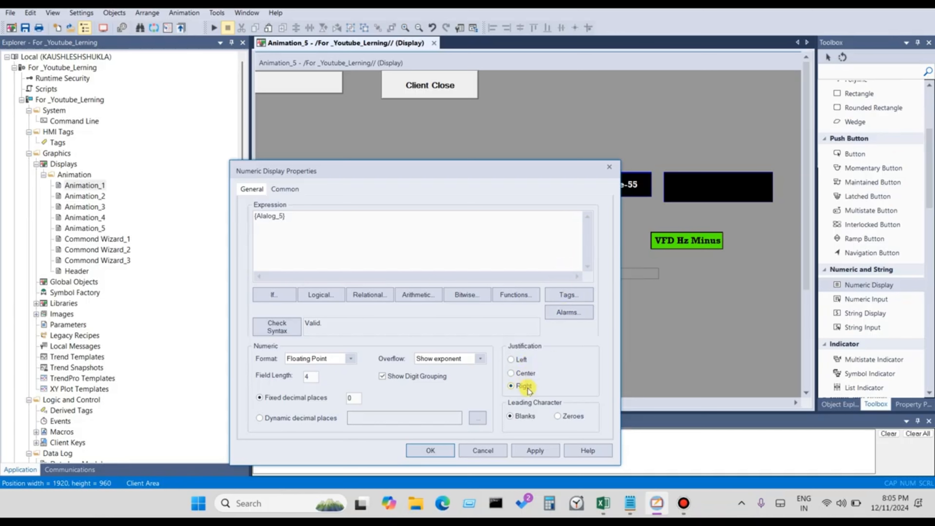
- Center-justify the numeric display with Blanks as the leading character, and apply the settings
{"action": "left_click_drag", "start_coordinate": [429, 178], "coordinate": [286, 153]}
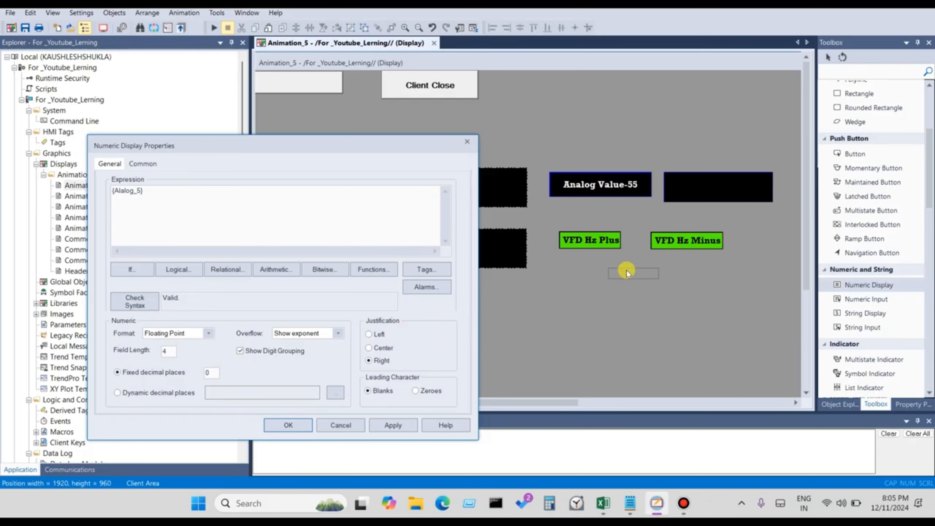
{"action": "left_click", "coordinate": [399, 353]}
{"action": "double_click", "coordinate": [169, 351]}
{"action": "left_click", "coordinate": [384, 395]}
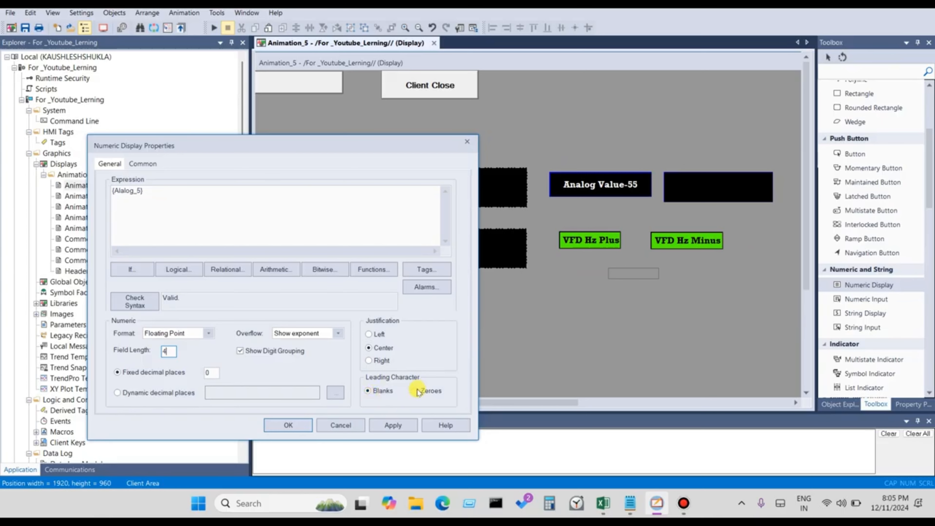
{"action": "left_click", "coordinate": [391, 425]}
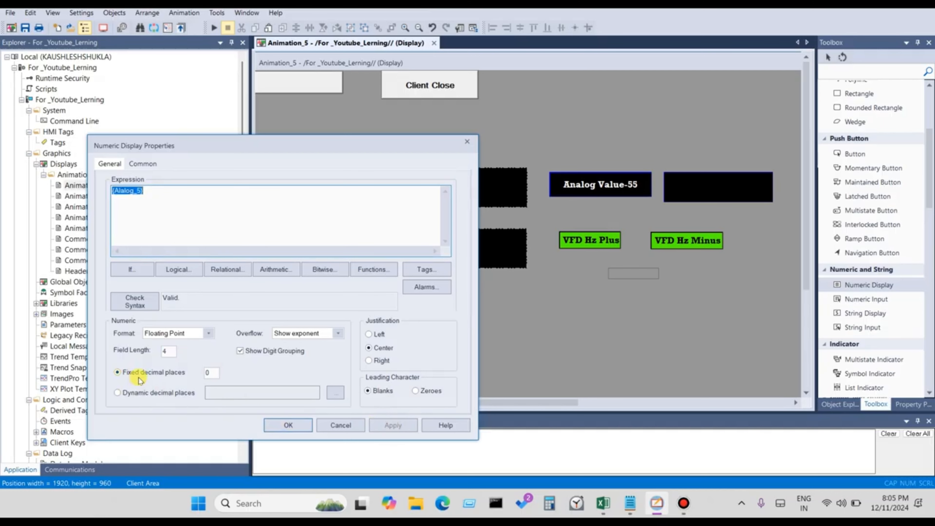
- Set the numeric display's fixed decimal places to 1, accept its properties, and save the Animation_5 display
{"action": "left_click", "coordinate": [215, 374]}
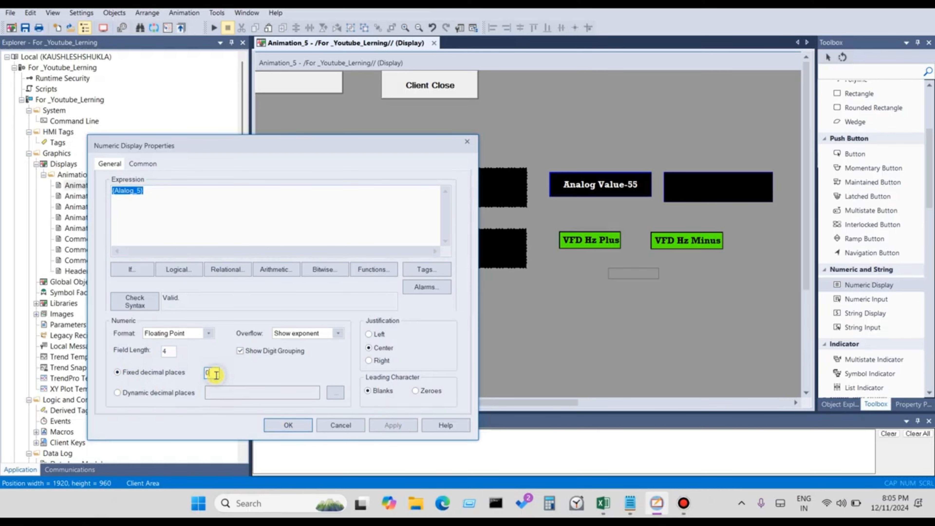
{"action": "key", "text": "BackSpace"}
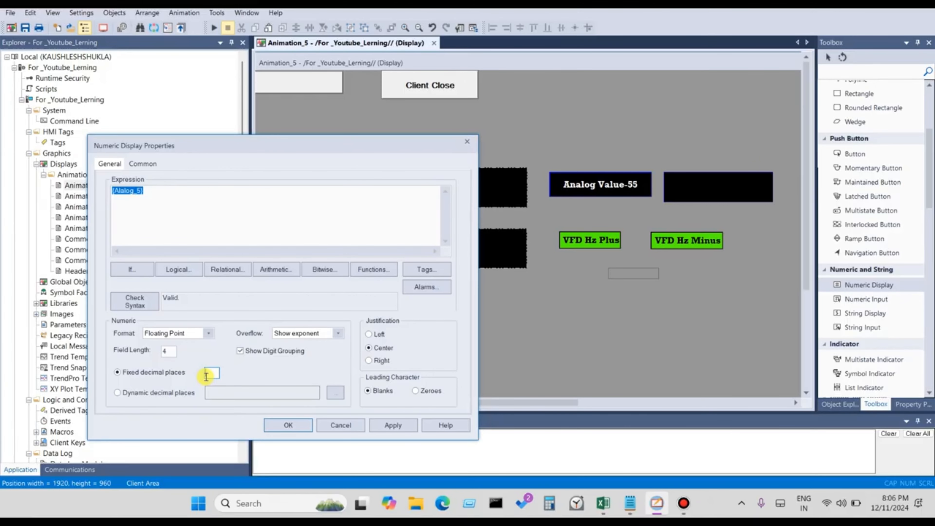
{"action": "type", "text": "1"}
{"action": "left_click", "coordinate": [389, 423]}
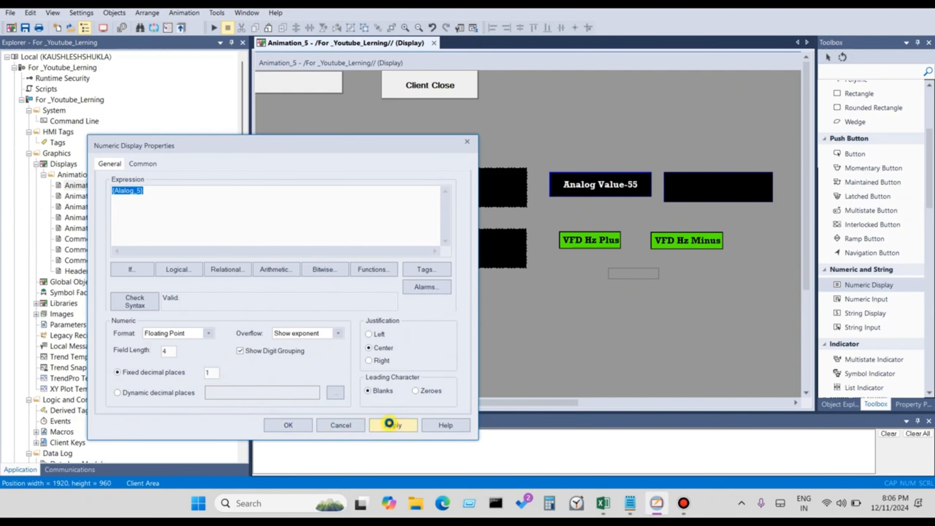
{"action": "left_click", "coordinate": [289, 425]}
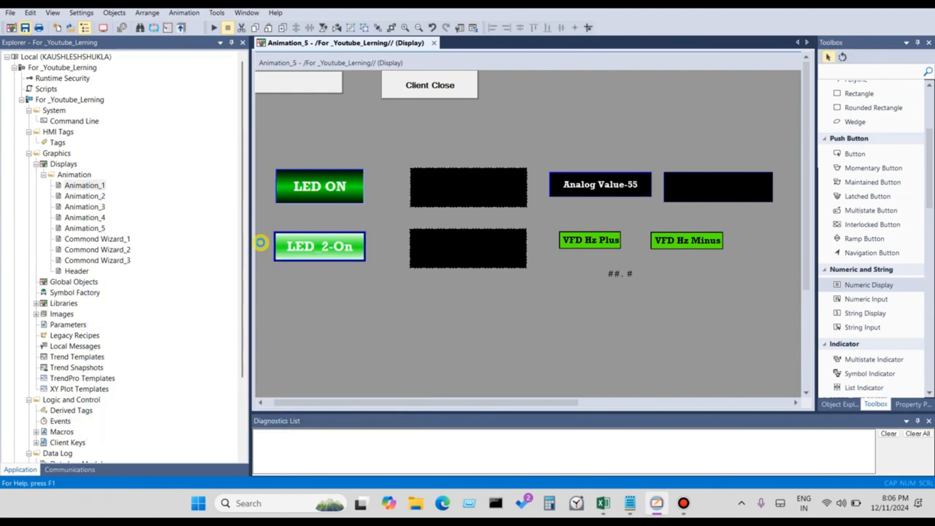
{"action": "key", "text": "ctrl+s"}
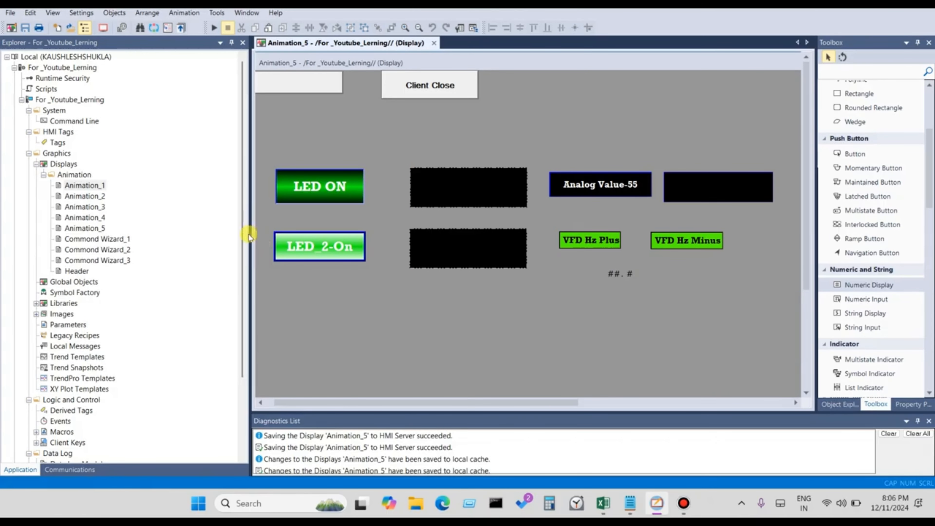
- Set the upper limit of the VFD Hz Plus ramp button to 50 and accept its properties
{"action": "left_click", "coordinate": [599, 246]}
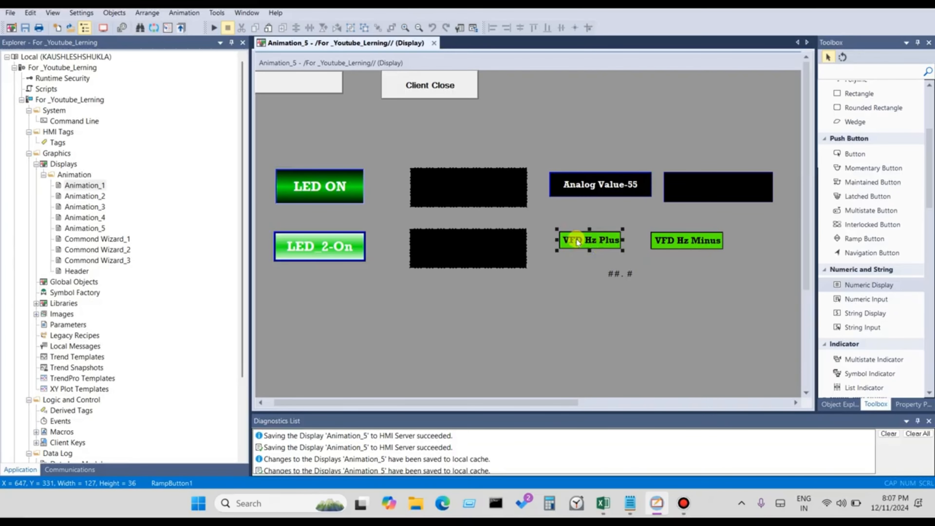
{"action": "double_click", "coordinate": [578, 242]}
{"action": "left_click_drag", "start_coordinate": [146, 204], "coordinate": [104, 209]}
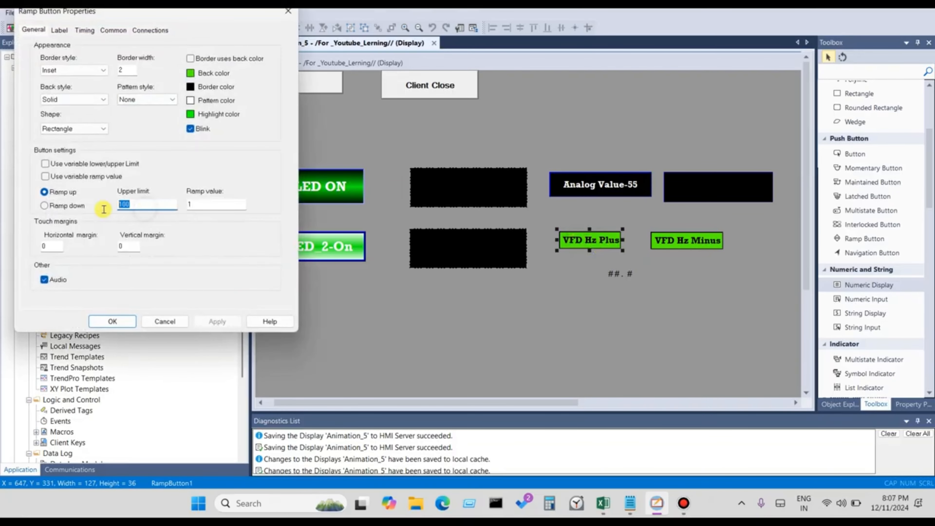
{"action": "type", "text": "50"}
{"action": "left_click", "coordinate": [217, 321]}
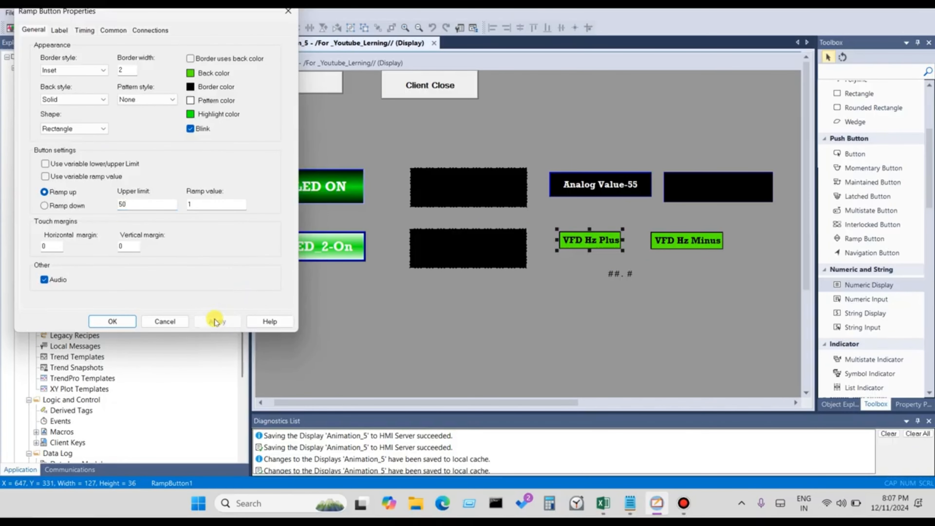
{"action": "left_click", "coordinate": [114, 321]}
- Set the lower limit of the VFD Hz Minus ramp-down button to 50 and accept its properties
{"action": "double_click", "coordinate": [665, 246]}
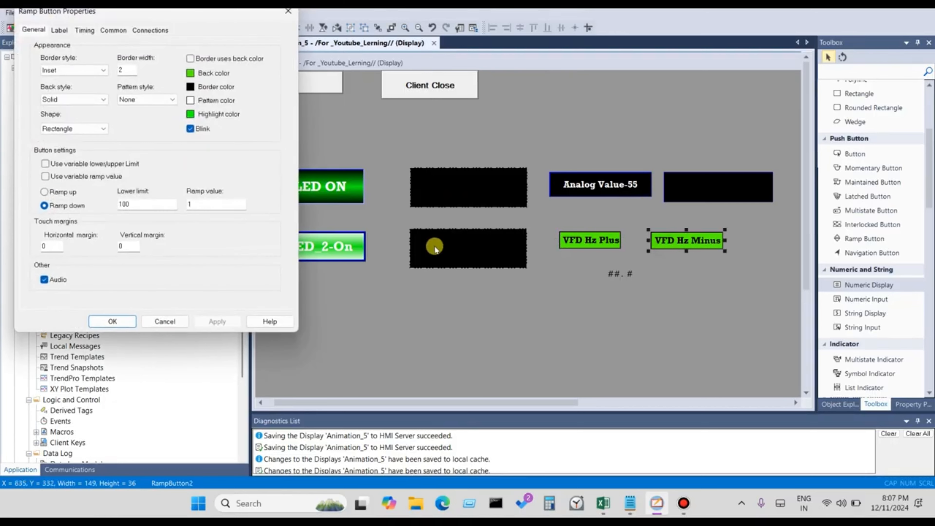
{"action": "double_click", "coordinate": [125, 204]}
{"action": "left_click", "coordinate": [54, 207]}
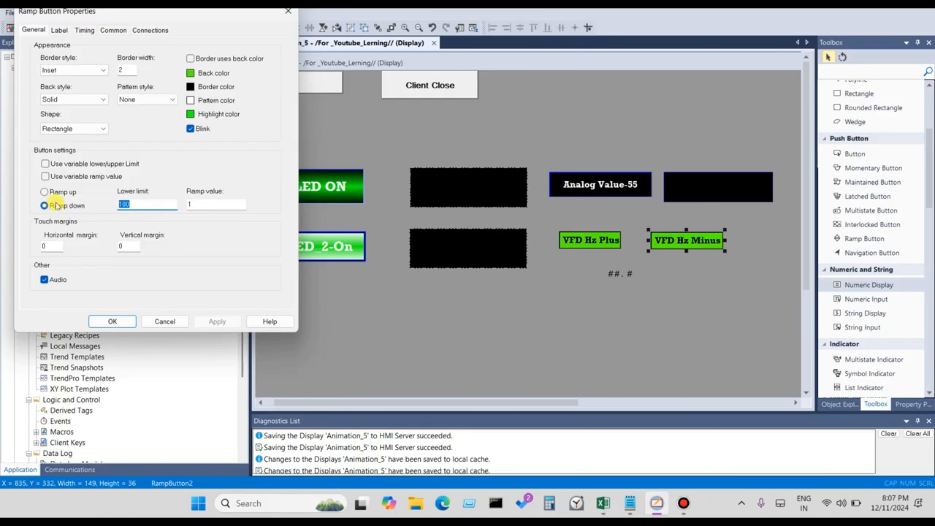
{"action": "type", "text": "50"}
{"action": "left_click", "coordinate": [53, 205]}
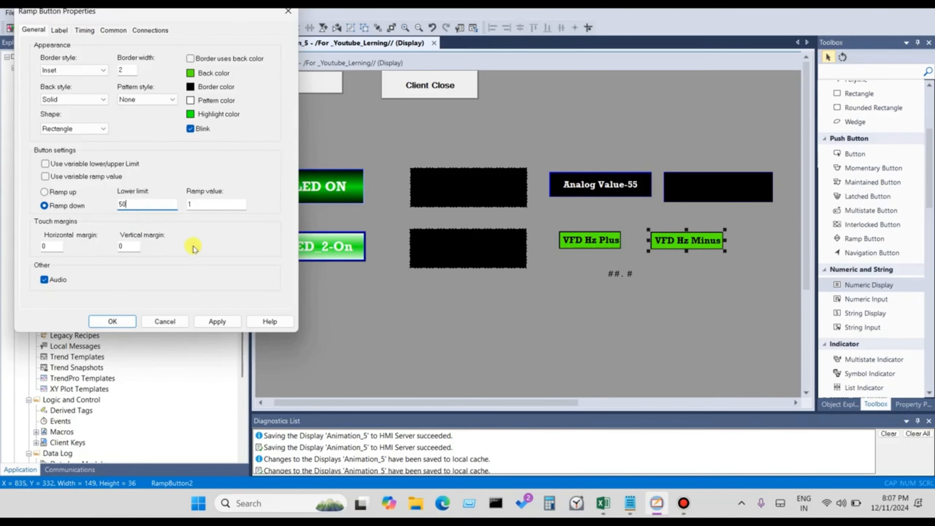
{"action": "left_click", "coordinate": [217, 321]}
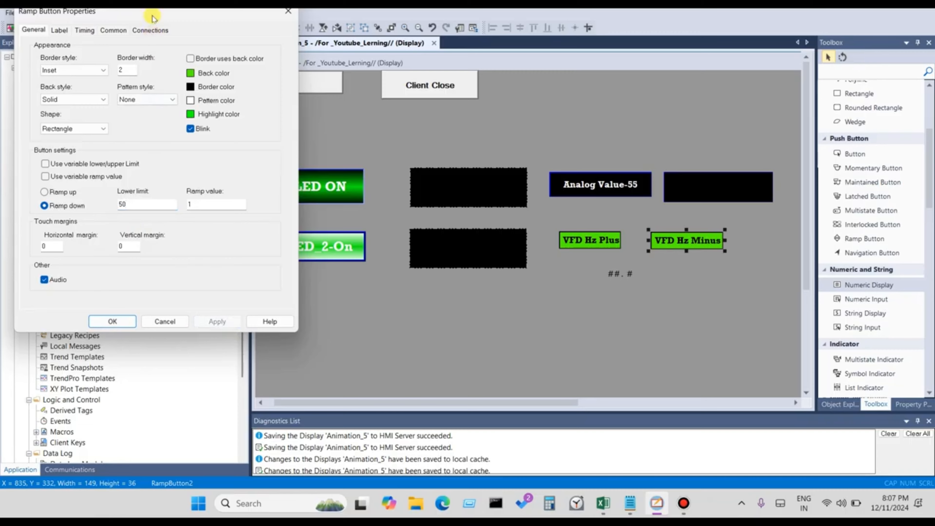
{"action": "left_click_drag", "start_coordinate": [152, 14], "coordinate": [258, 142]}
{"action": "left_click", "coordinate": [331, 330]}
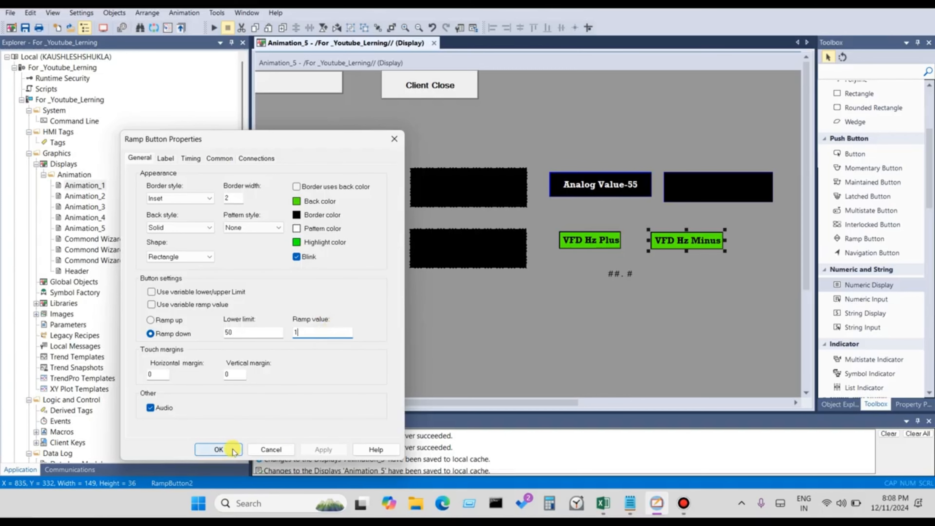
{"action": "left_click", "coordinate": [219, 449]}
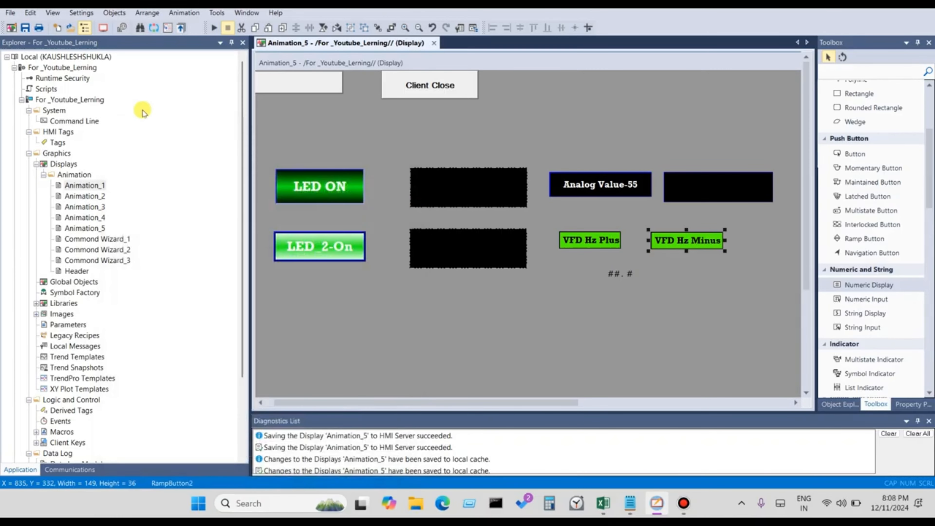
- Run the existing FactoryTalk View SE Client configuration file and test the VFD Hz Plus button on the running display
{"action": "left_click", "coordinate": [684, 242]}
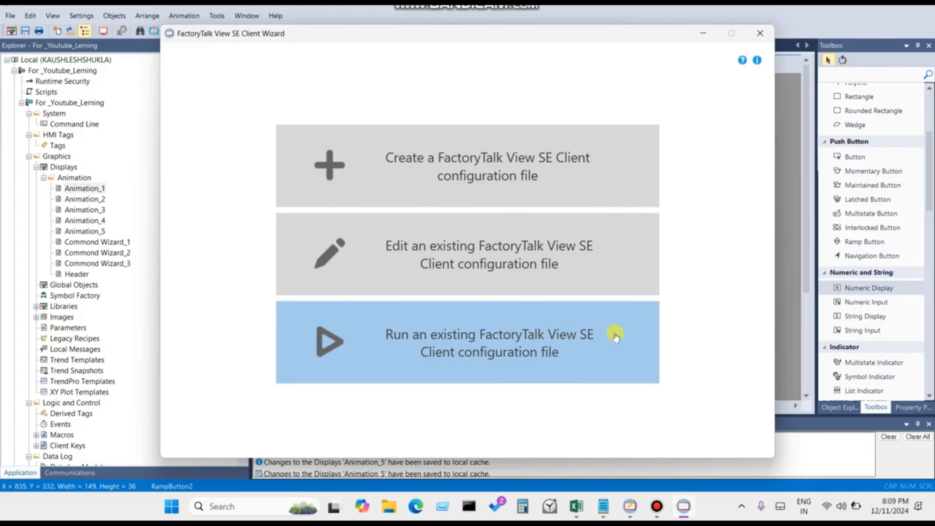
{"action": "left_click", "coordinate": [531, 356]}
{"action": "left_click", "coordinate": [707, 258]}
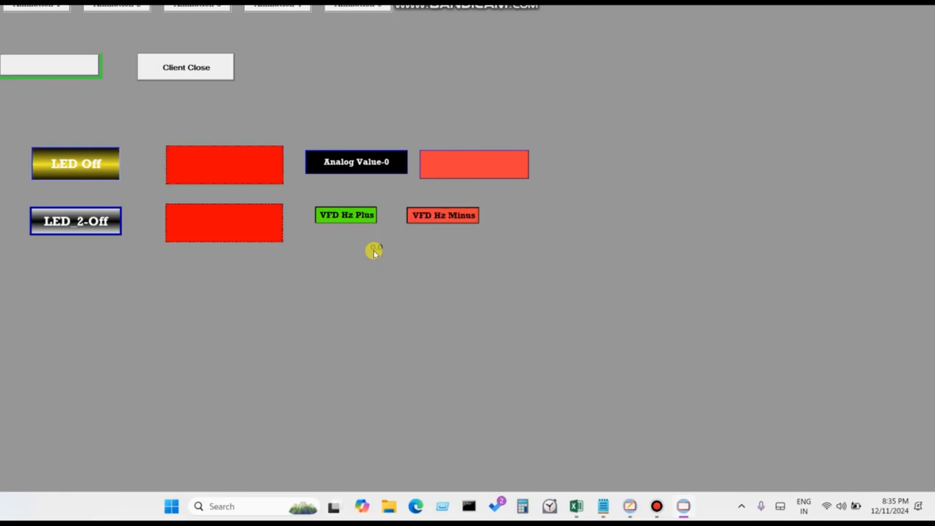
{"action": "left_click", "coordinate": [347, 218]}
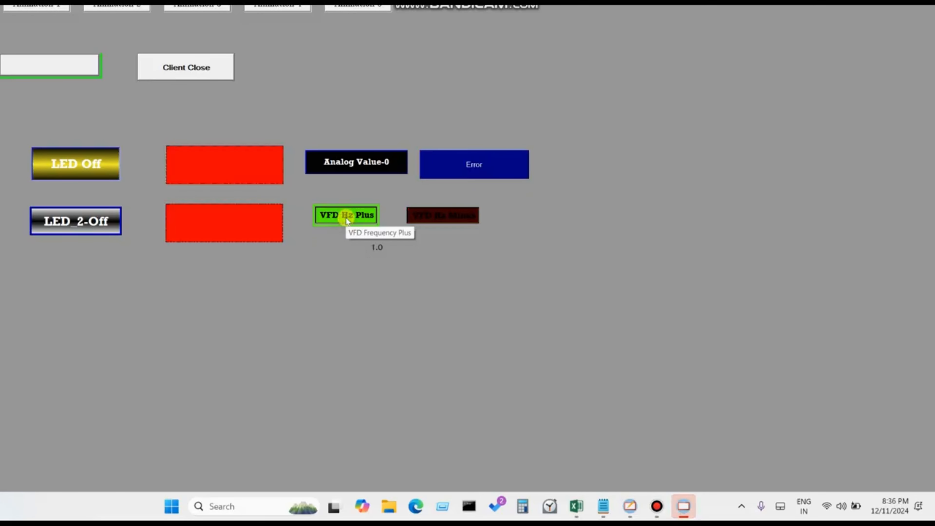
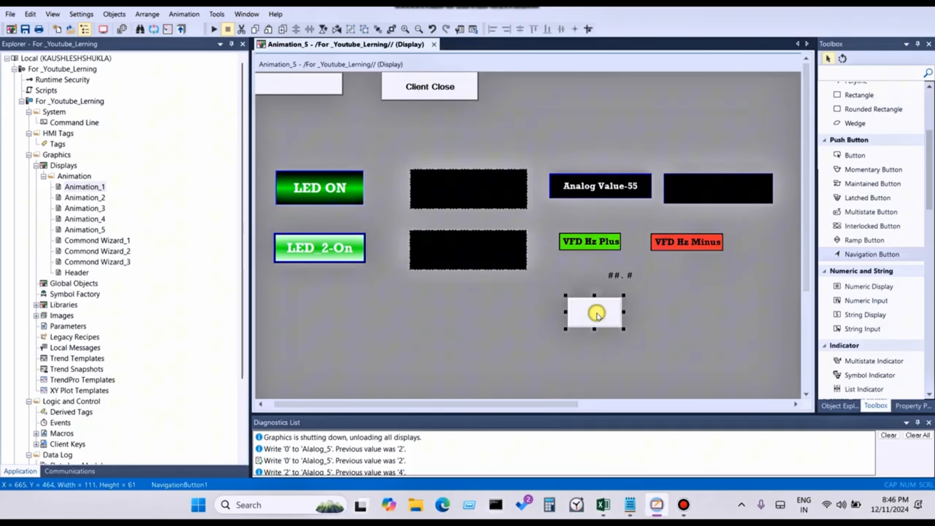
- Delete the blank navigation button below the numeric display and draw a new navigation button in its place
{"action": "left_click", "coordinate": [596, 313]}
{"action": "key", "text": "Delete"}
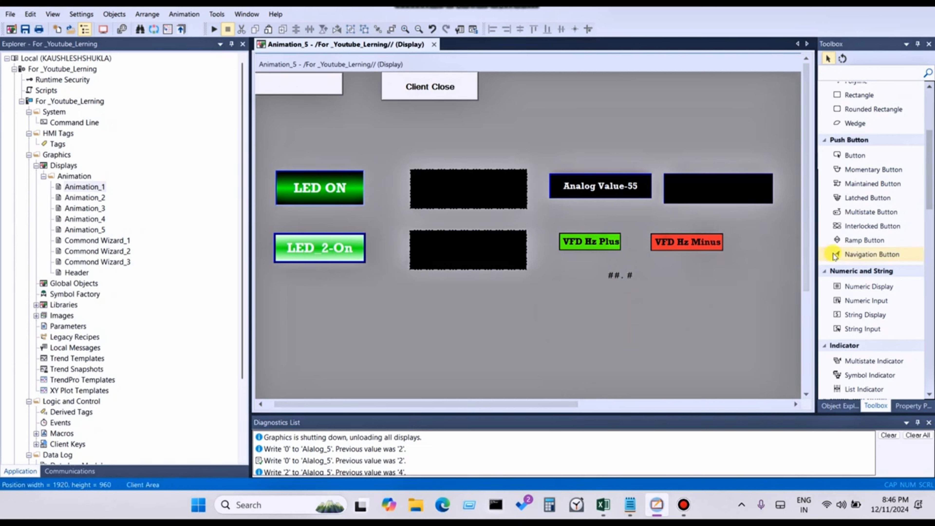
{"action": "left_click", "coordinate": [843, 255]}
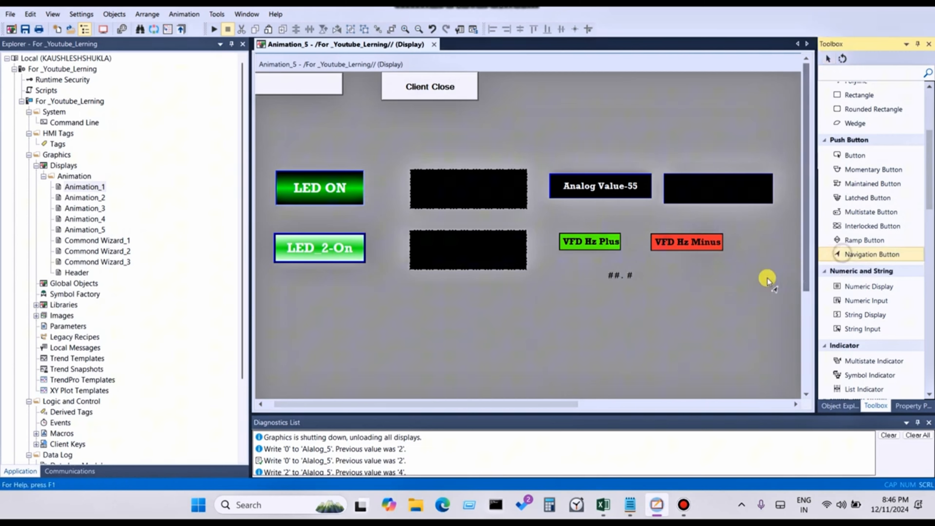
{"action": "left_click_drag", "start_coordinate": [556, 305], "coordinate": [635, 327]}
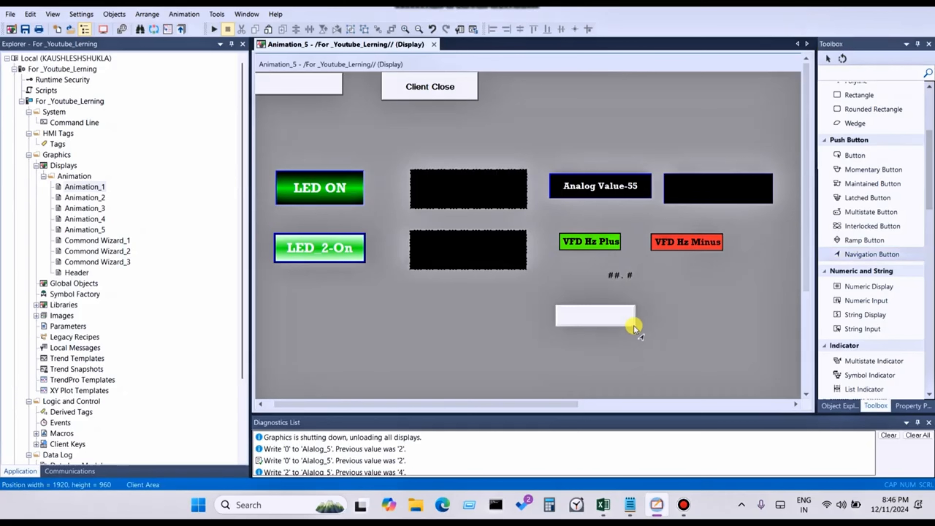
- Set the new navigation button's border style to RaisedInset
{"action": "left_click_drag", "start_coordinate": [156, 22], "coordinate": [342, 145]}
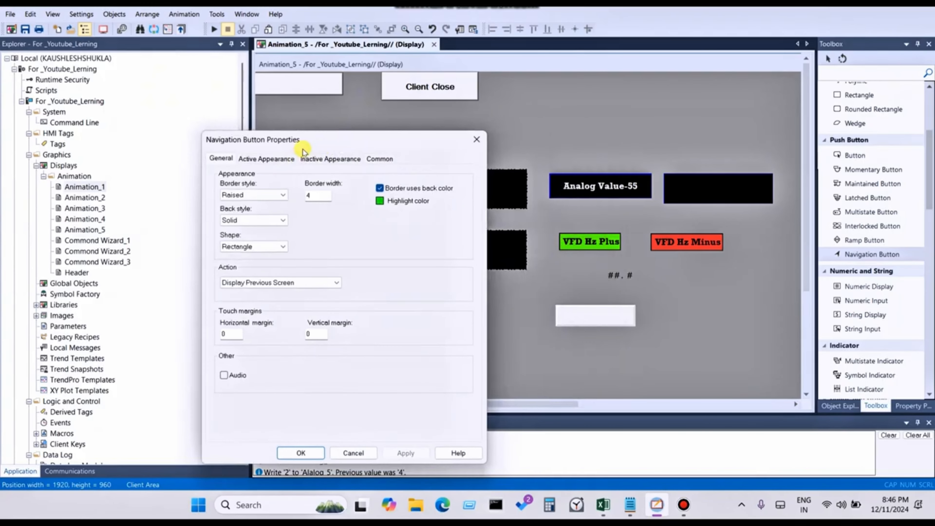
{"action": "left_click_drag", "start_coordinate": [302, 150], "coordinate": [502, 144]}
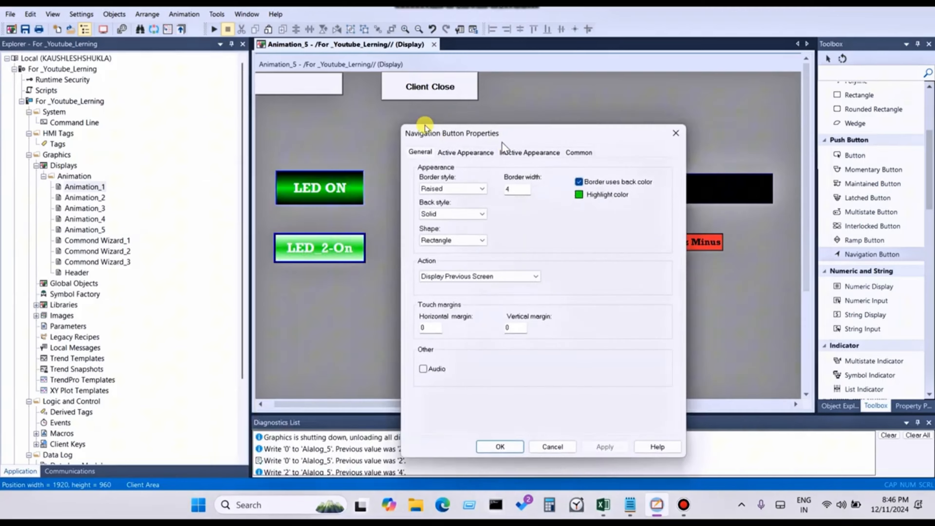
{"action": "left_click_drag", "start_coordinate": [425, 126], "coordinate": [269, 86]}
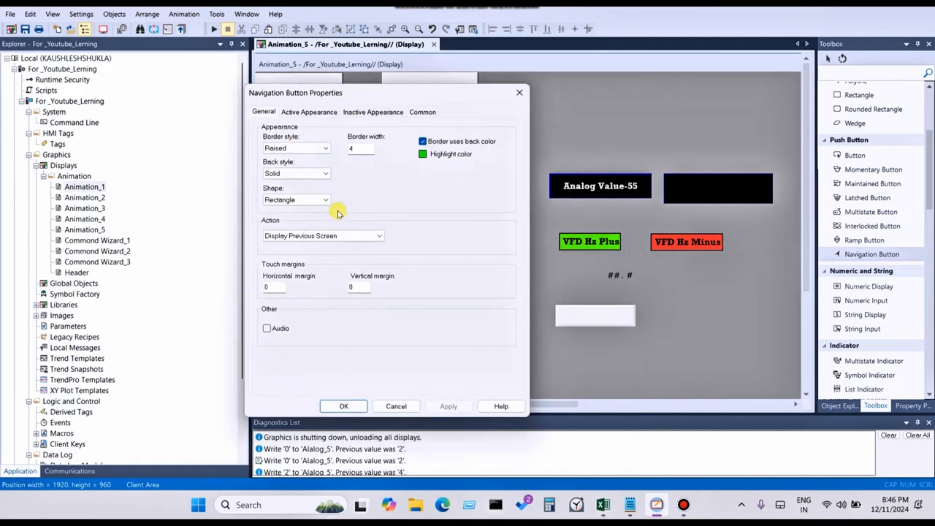
{"action": "left_click", "coordinate": [298, 148]}
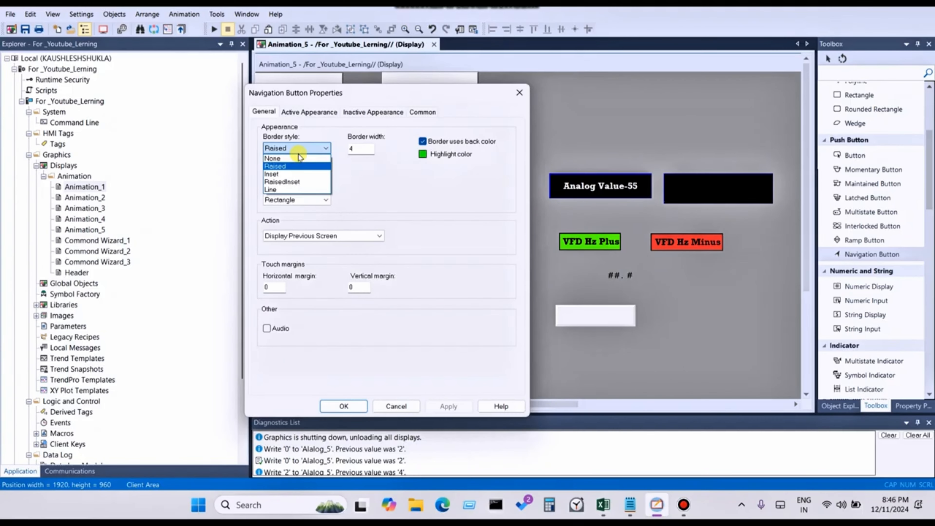
{"action": "left_click", "coordinate": [300, 182]}
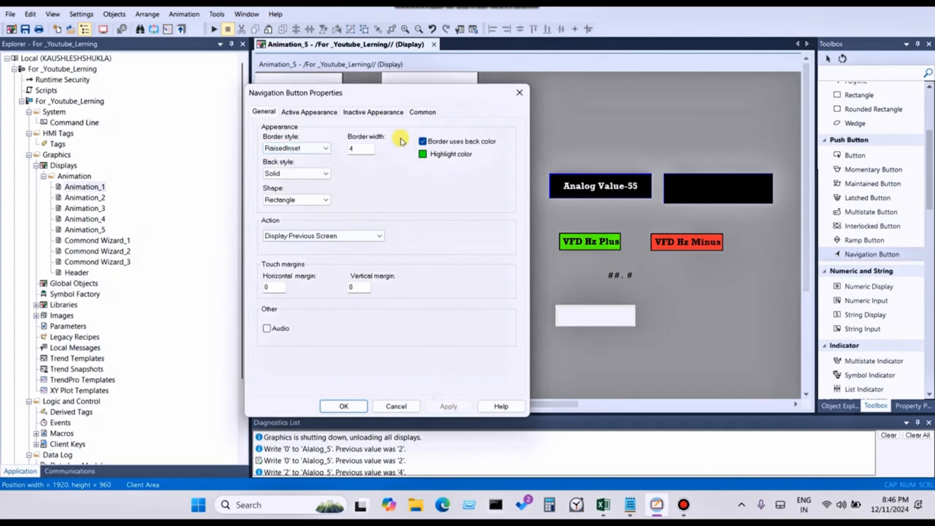
- Turn off the use of the back color for the new navigation button's border
{"action": "left_click", "coordinate": [362, 147]}
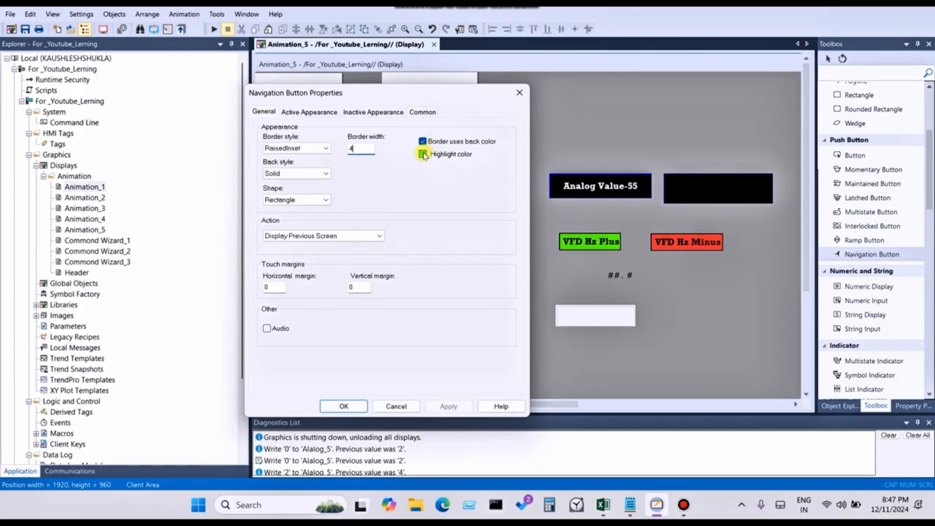
{"action": "left_click_drag", "start_coordinate": [424, 95], "coordinate": [418, 177]}
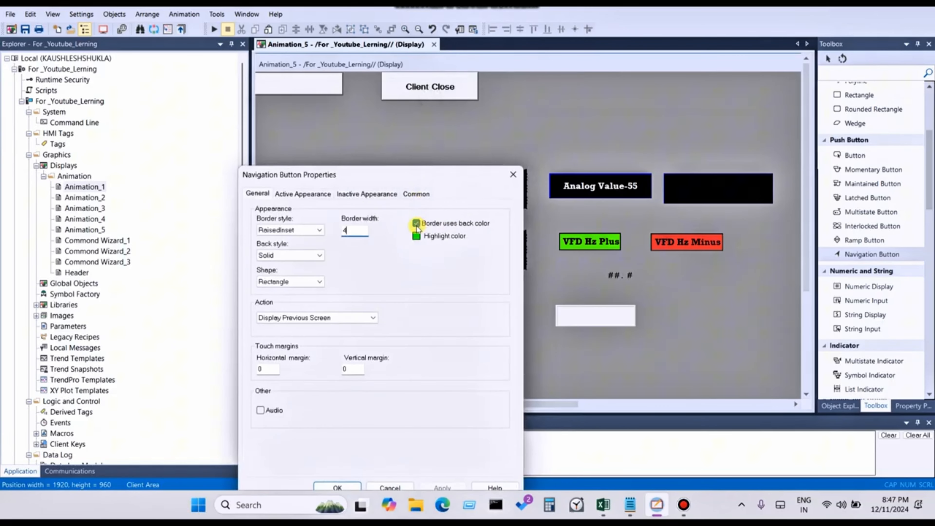
{"action": "left_click", "coordinate": [429, 193]}
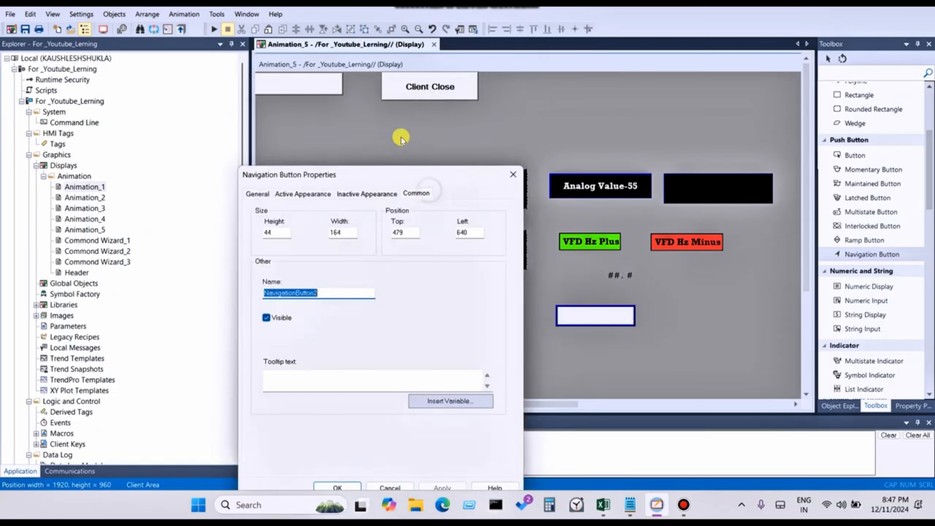
{"action": "left_click_drag", "start_coordinate": [412, 173], "coordinate": [387, 122]}
{"action": "left_click", "coordinate": [236, 143]}
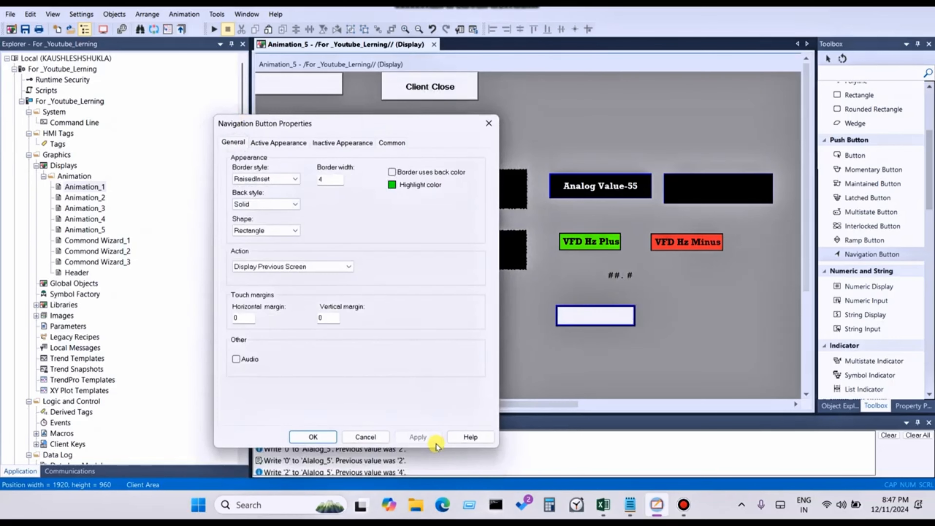
- Try the Transparent back style on the navigation button and return it to Solid
{"action": "left_click", "coordinate": [282, 207]}
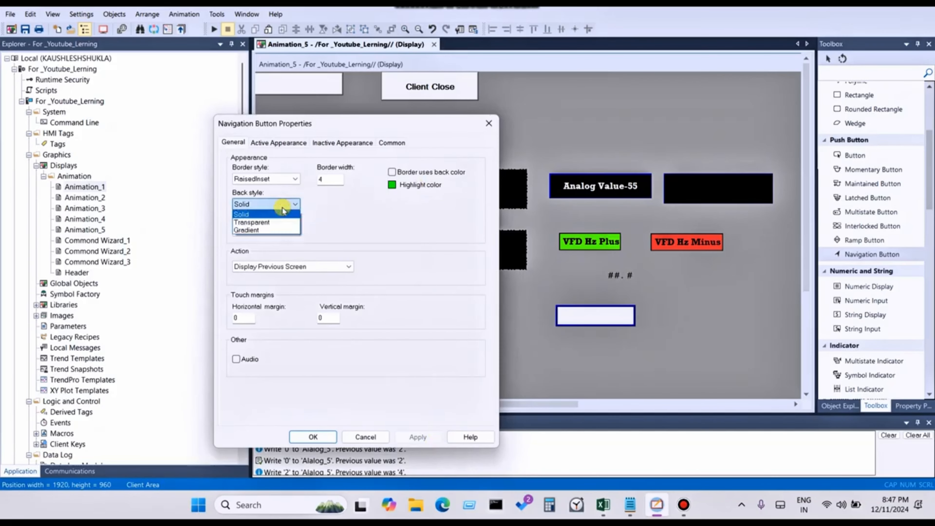
{"action": "left_click", "coordinate": [271, 222]}
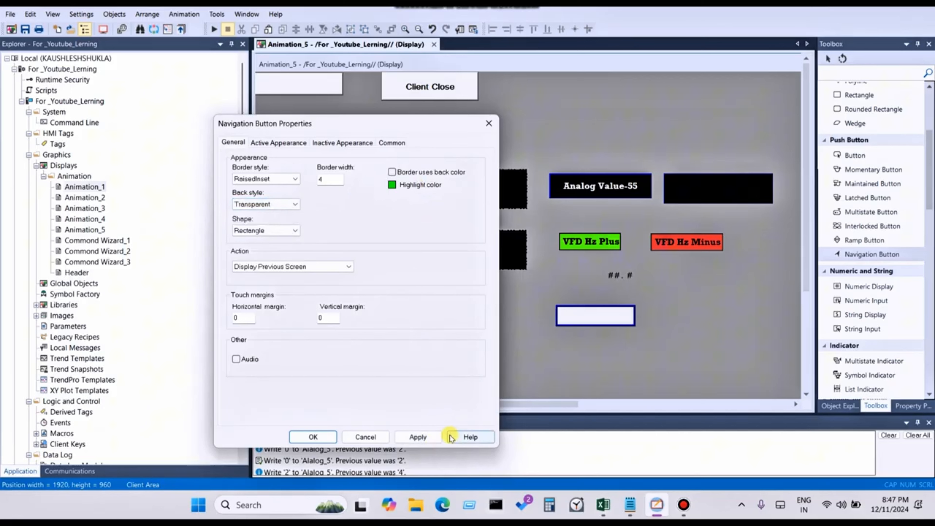
{"action": "left_click", "coordinate": [430, 436]}
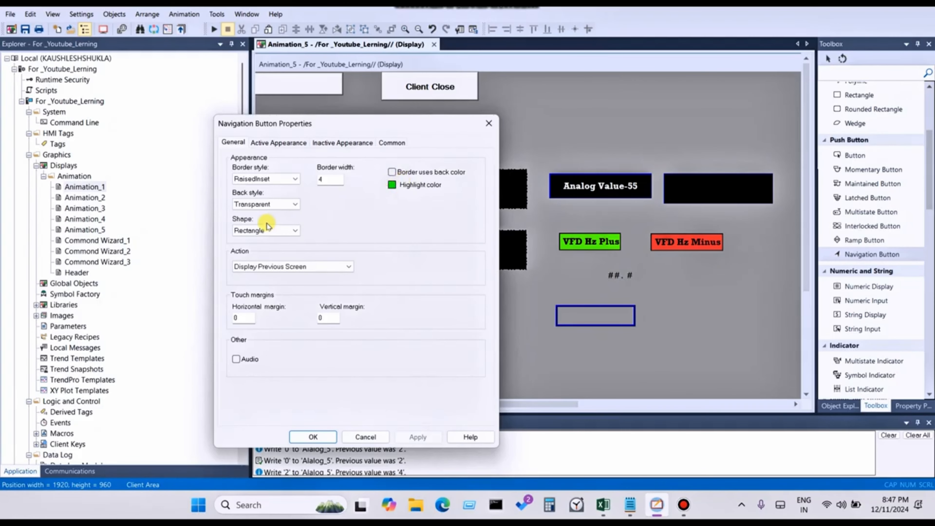
{"action": "left_click", "coordinate": [262, 204]}
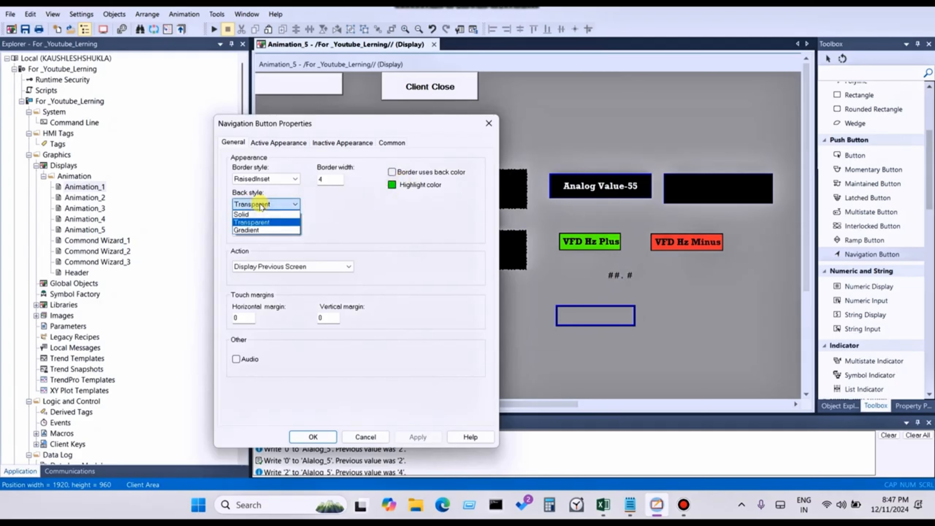
{"action": "left_click", "coordinate": [247, 214]}
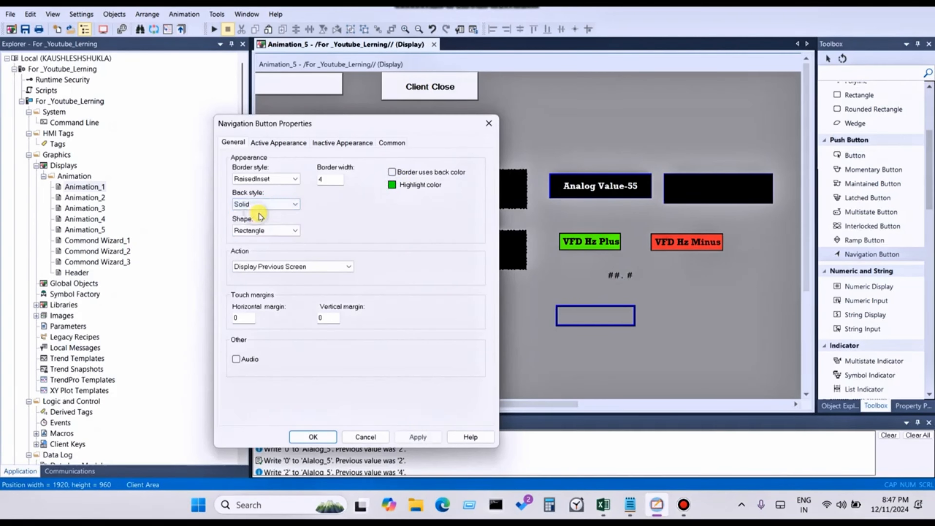
{"action": "left_click", "coordinate": [434, 436]}
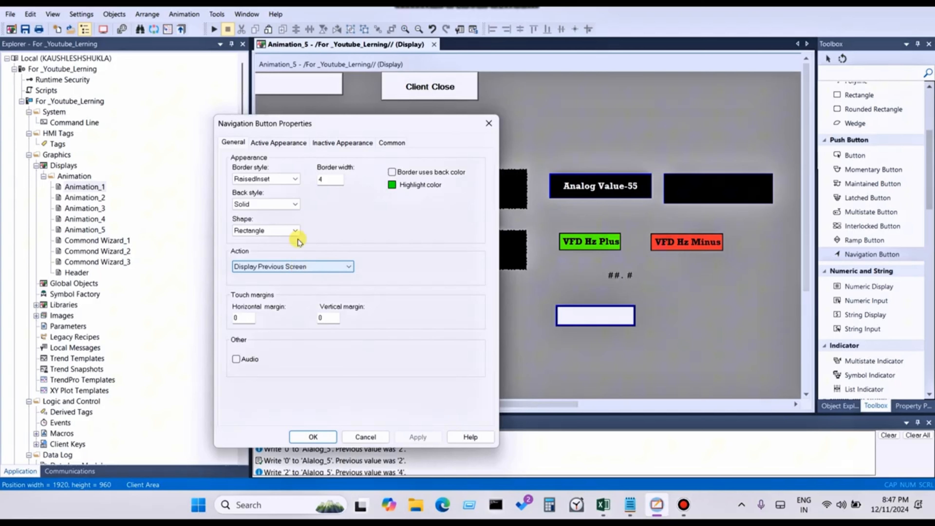
- Set the navigation button's active caption to "Previous Screen"
{"action": "left_click", "coordinate": [263, 143]}
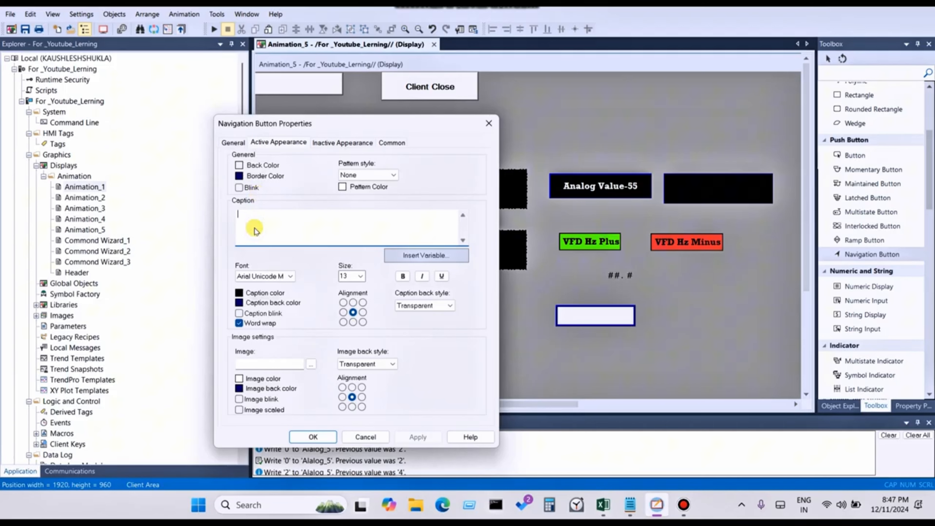
{"action": "type", "text": "Prious"}
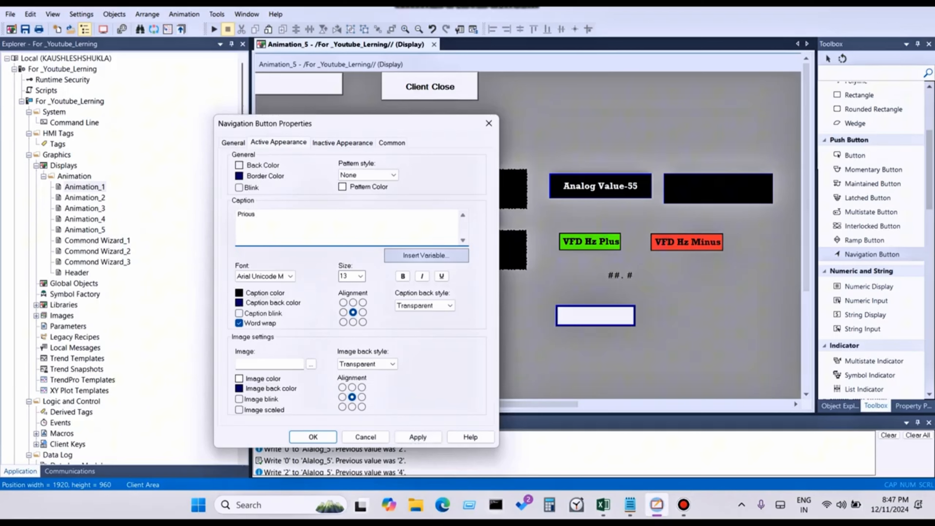
{"action": "left_click", "coordinate": [235, 142]}
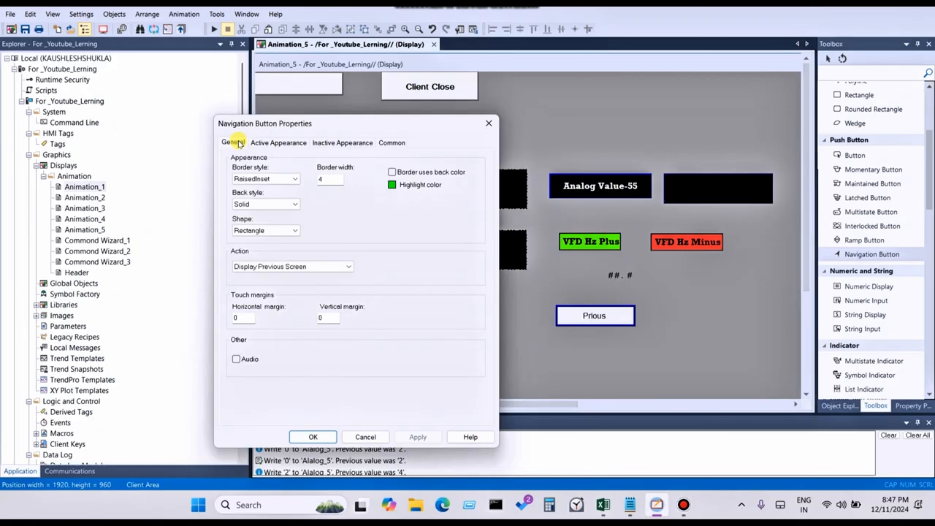
{"action": "left_click", "coordinate": [274, 142]}
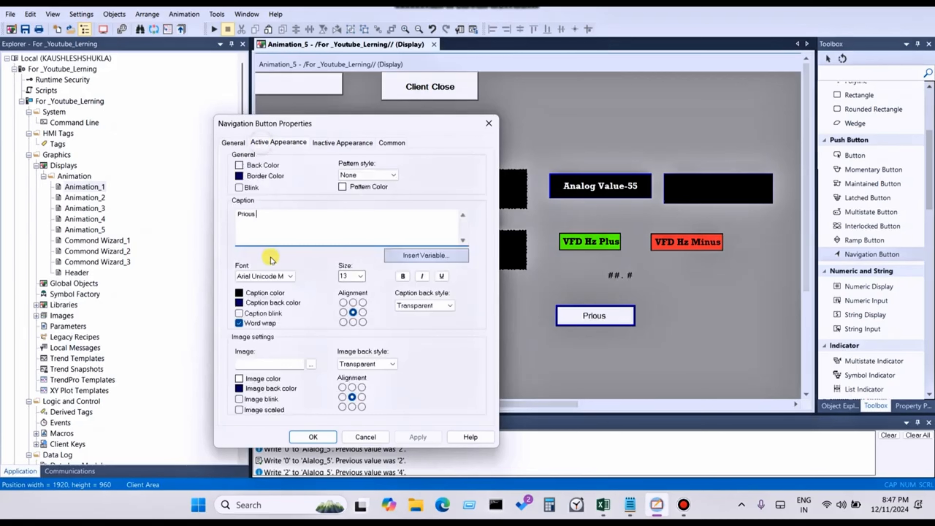
{"action": "key", "text": "BackSpace"}
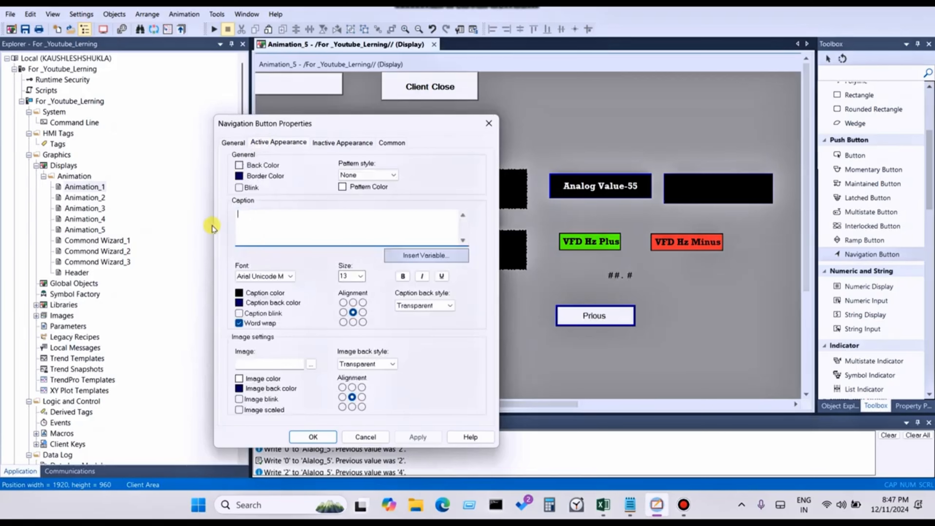
{"action": "type", "text": "Previous"}
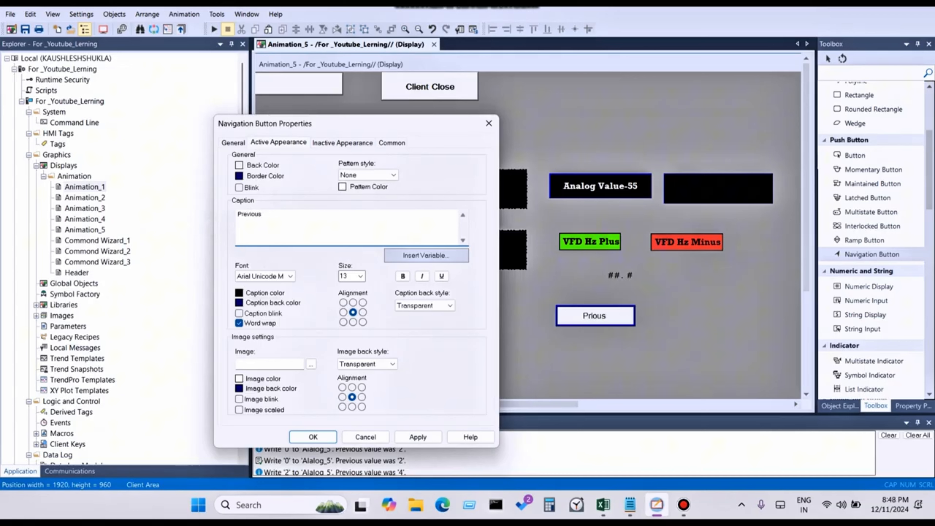
{"action": "type", "text": " Screen"}
{"action": "left_click", "coordinate": [237, 143]}
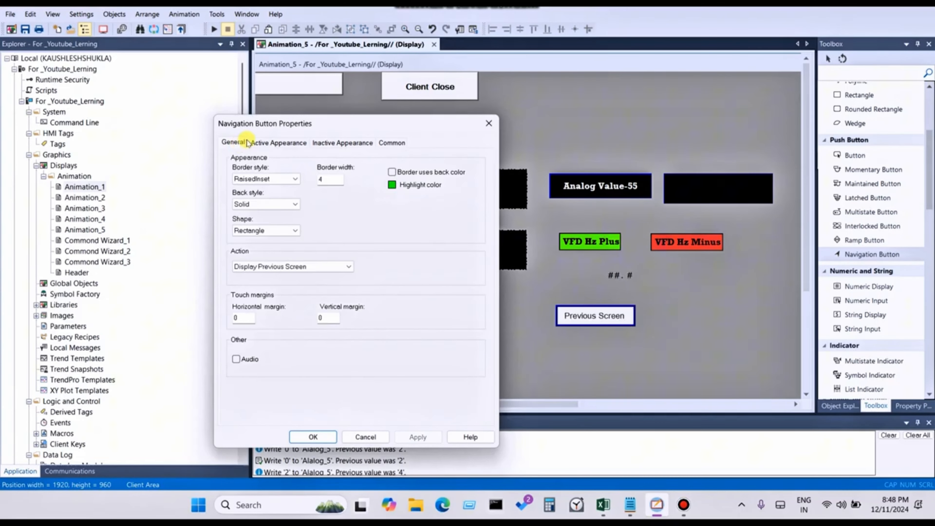
{"action": "left_click", "coordinate": [273, 147]}
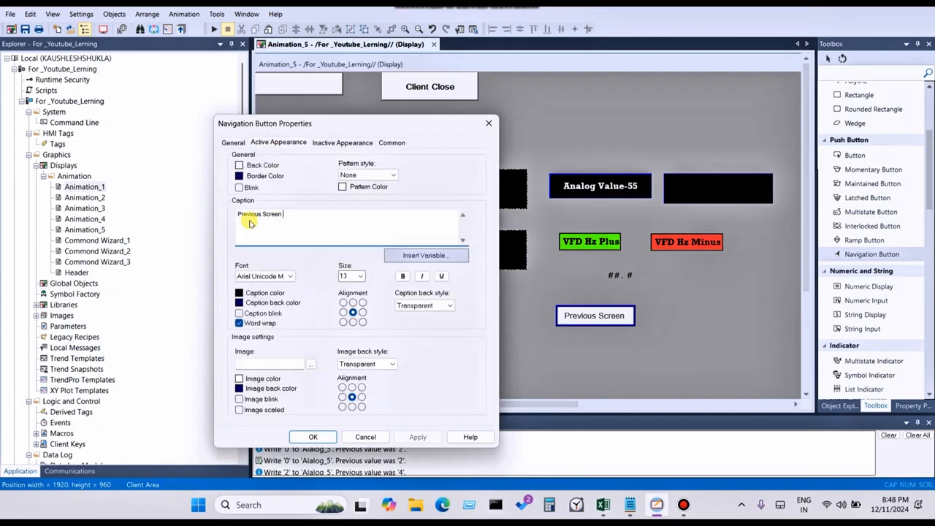
- Set the active back color of the Previous Screen button to yellow and apply it
{"action": "left_click_drag", "start_coordinate": [317, 124], "coordinate": [374, 178]}
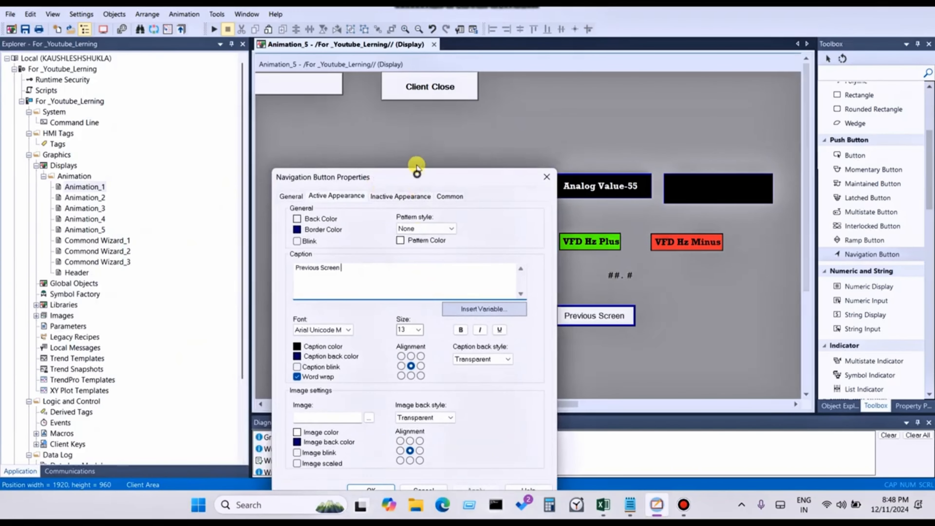
{"action": "left_click_drag", "start_coordinate": [414, 176], "coordinate": [405, 108]}
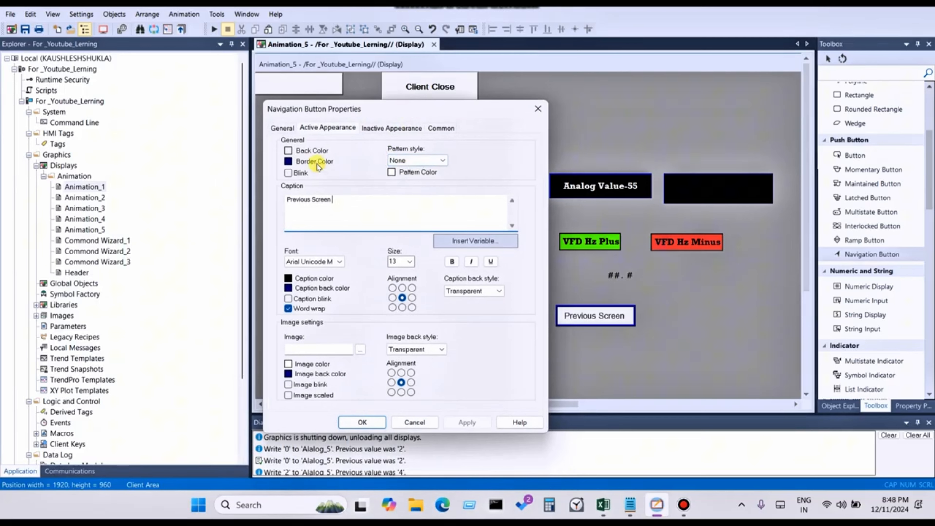
{"action": "left_click_drag", "start_coordinate": [310, 117], "coordinate": [333, 207]}
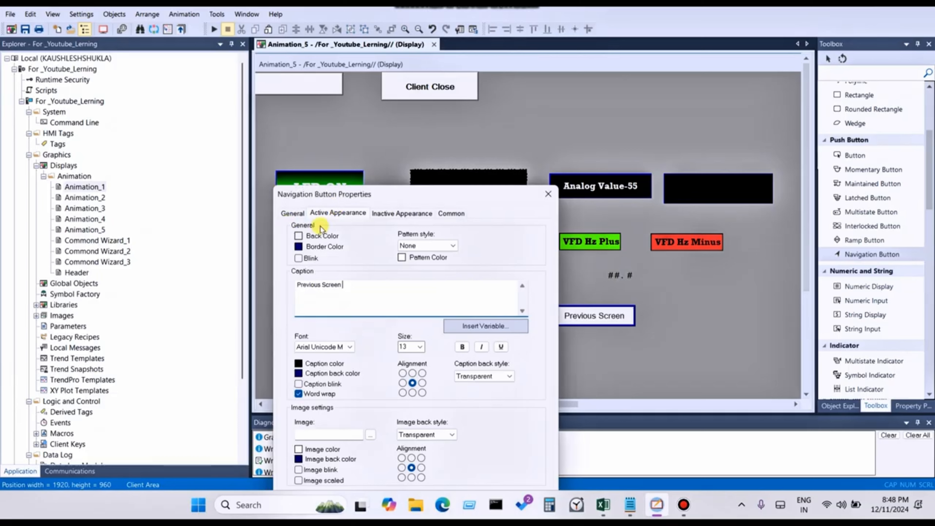
{"action": "left_click", "coordinate": [297, 237]}
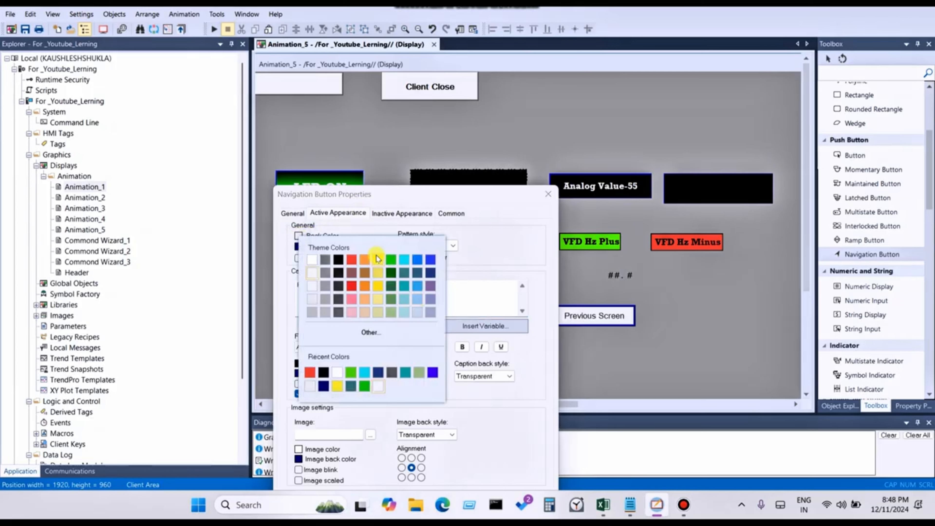
{"action": "left_click", "coordinate": [378, 260]}
{"action": "left_click_drag", "start_coordinate": [397, 190], "coordinate": [309, 122]}
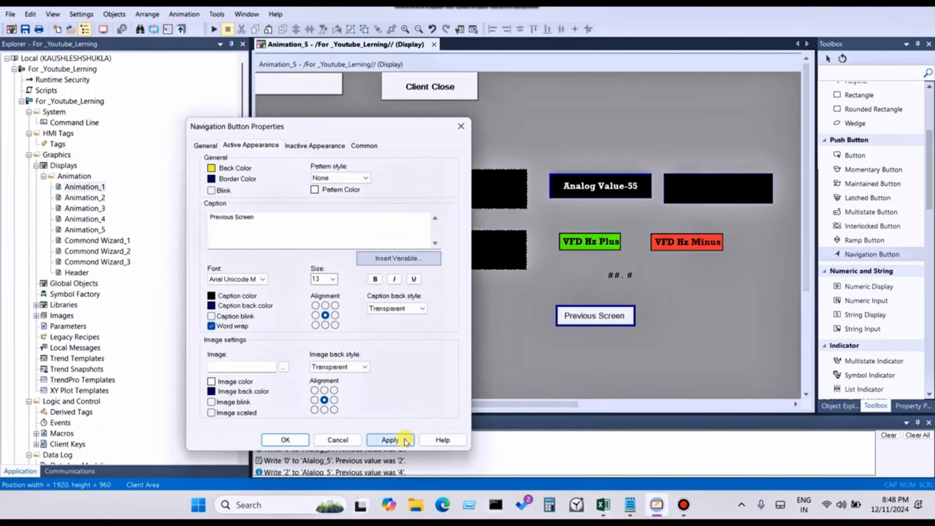
{"action": "left_click", "coordinate": [390, 440]}
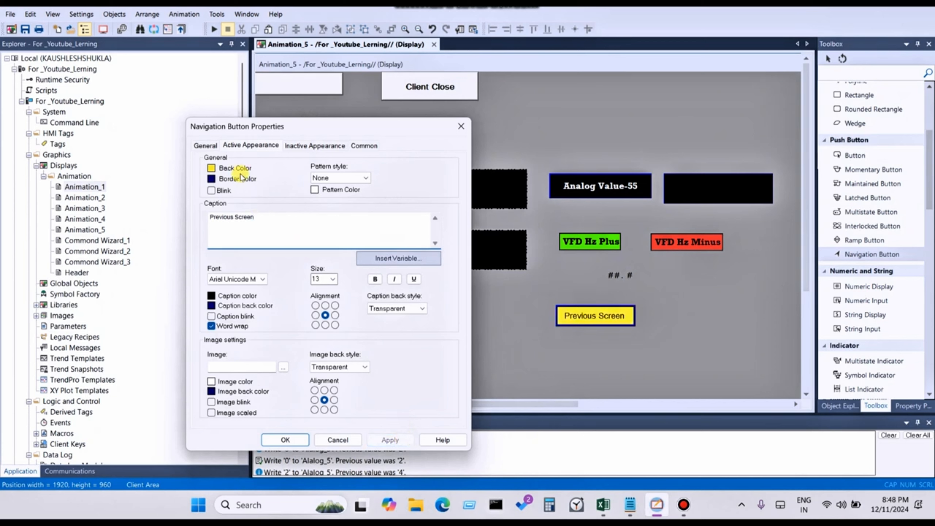
{"action": "left_click", "coordinate": [212, 180]}
{"action": "left_click", "coordinate": [400, 218]}
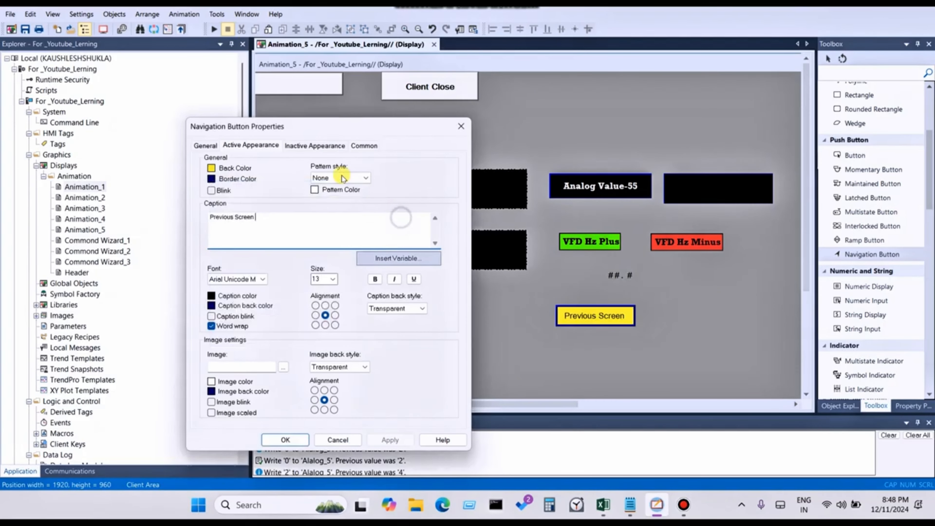
- Set the Previous Screen button's caption font to Rockwell and accept its properties
{"action": "left_click", "coordinate": [248, 280]}
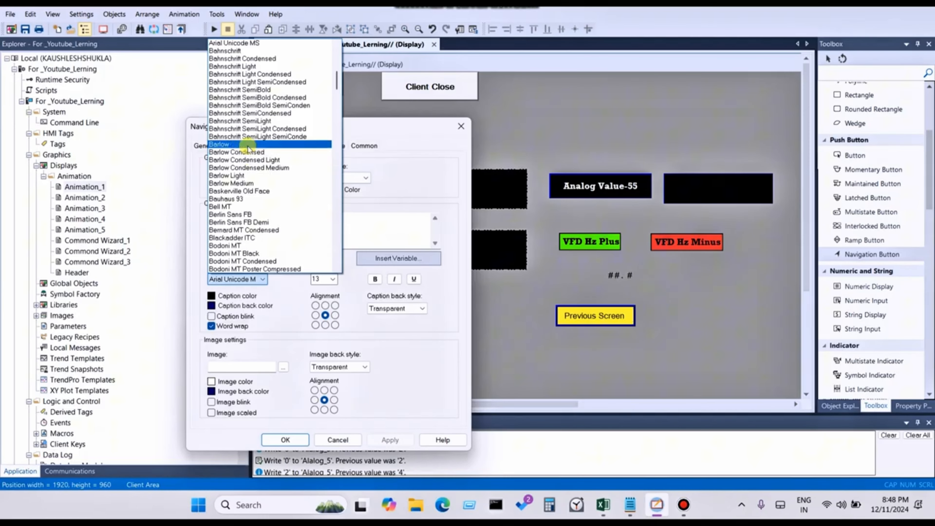
{"action": "left_click_drag", "start_coordinate": [337, 80], "coordinate": [337, 151]}
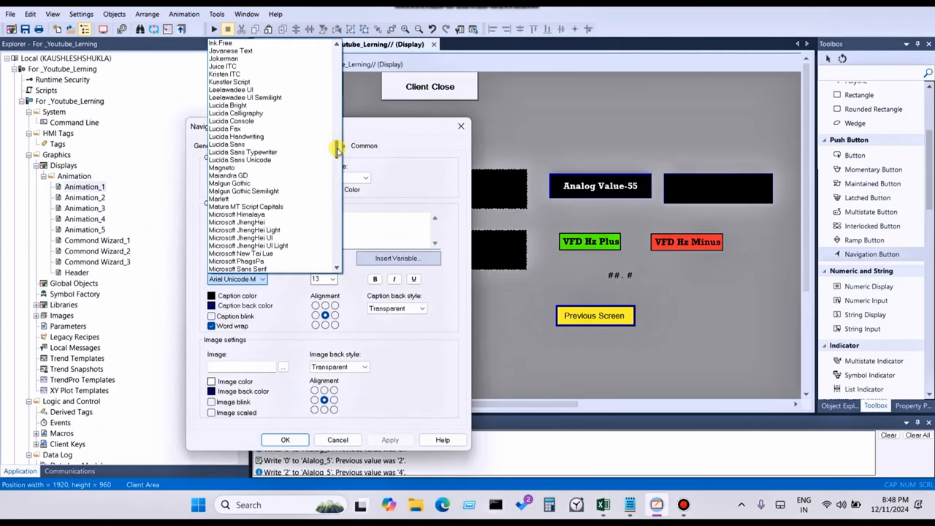
{"action": "left_click_drag", "start_coordinate": [337, 151], "coordinate": [338, 153]}
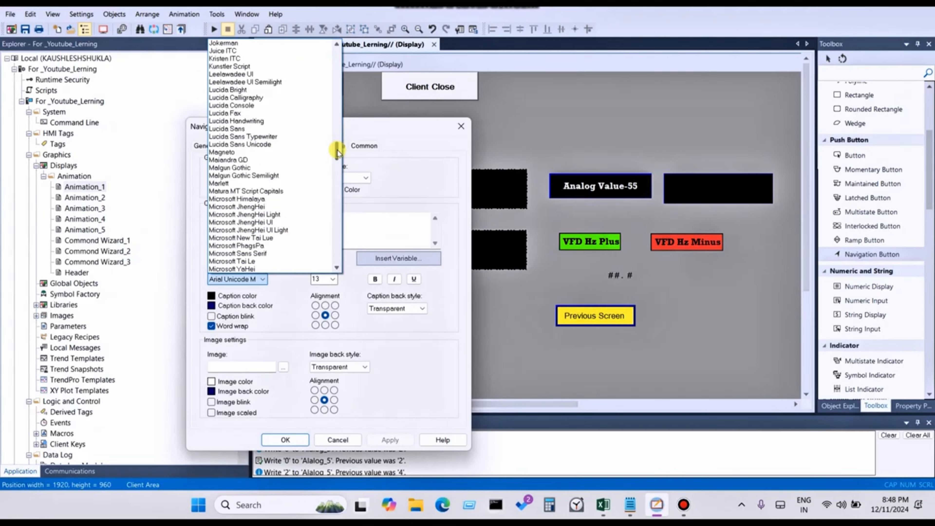
{"action": "left_click_drag", "start_coordinate": [338, 153], "coordinate": [340, 199]}
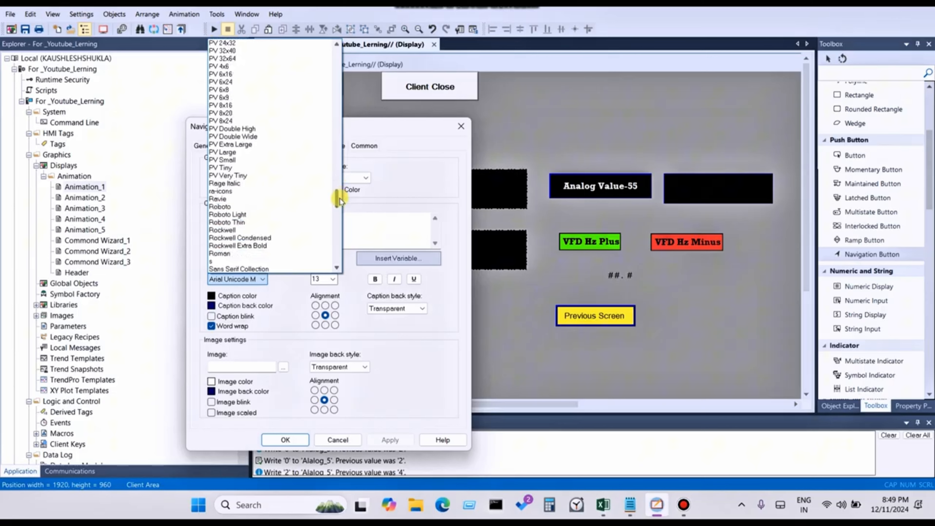
{"action": "left_click", "coordinate": [270, 229]}
{"action": "left_click", "coordinate": [395, 439]}
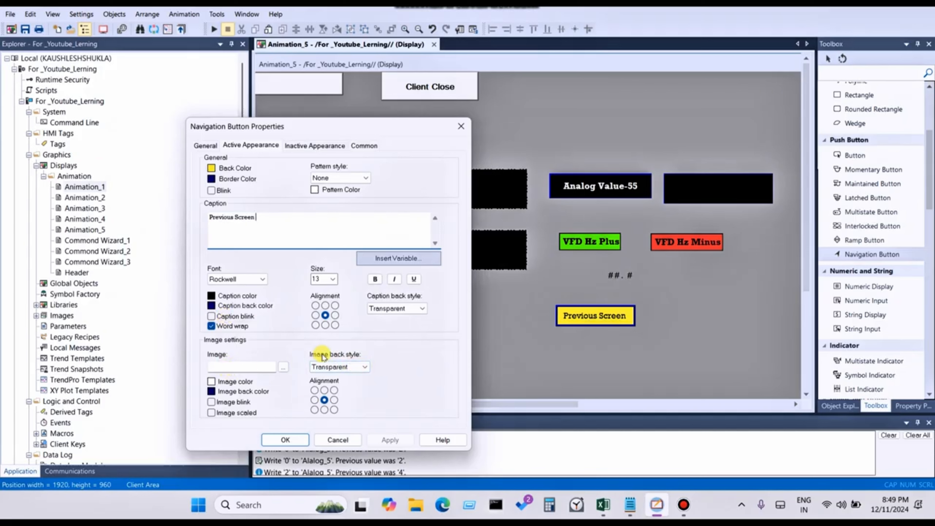
{"action": "left_click", "coordinate": [307, 147]}
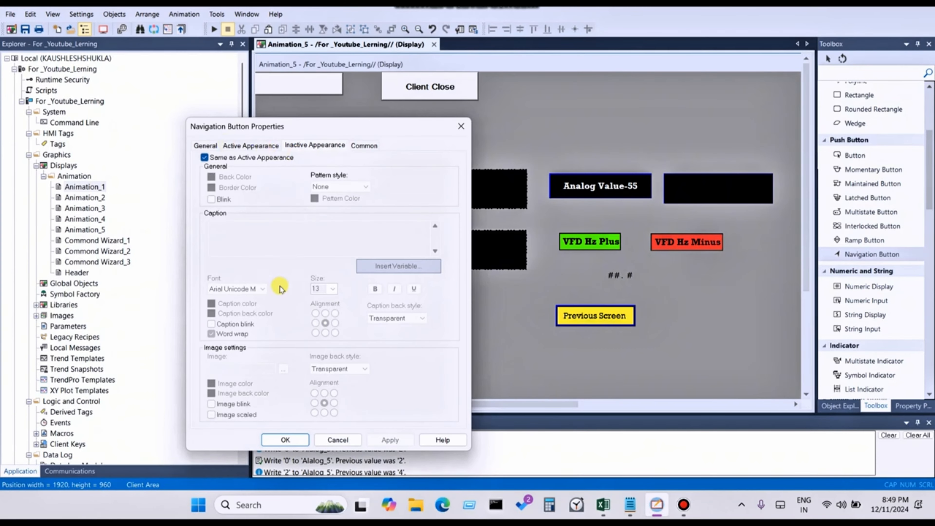
{"action": "left_click_drag", "start_coordinate": [246, 130], "coordinate": [285, 172]}
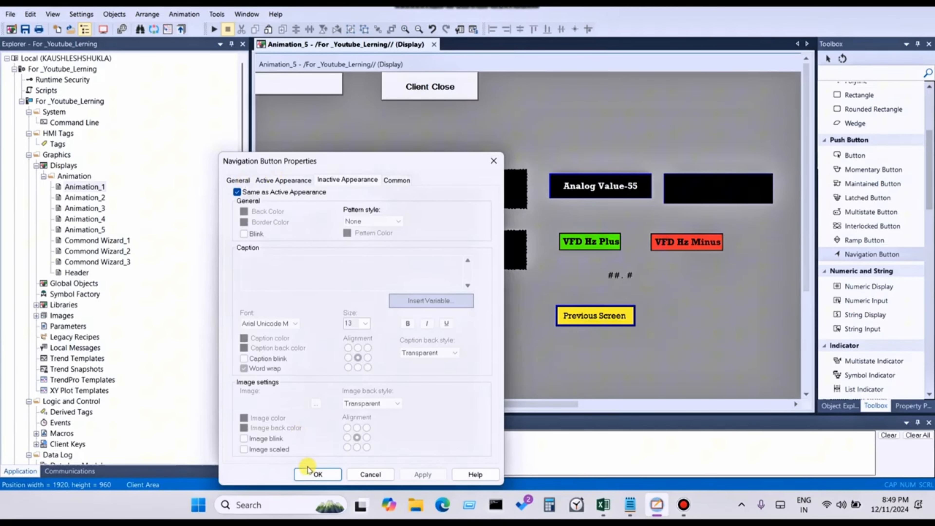
{"action": "left_click", "coordinate": [311, 474]}
- Duplicate the Previous Screen button beside the original and set the copy's action to Display Next Screen
{"action": "left_click_drag", "start_coordinate": [649, 299], "coordinate": [636, 317]}
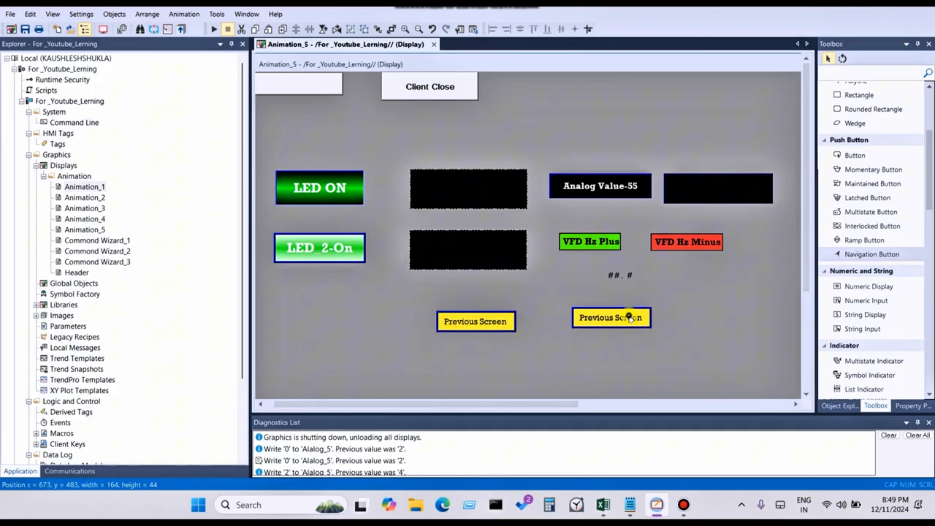
{"action": "double_click", "coordinate": [612, 311]}
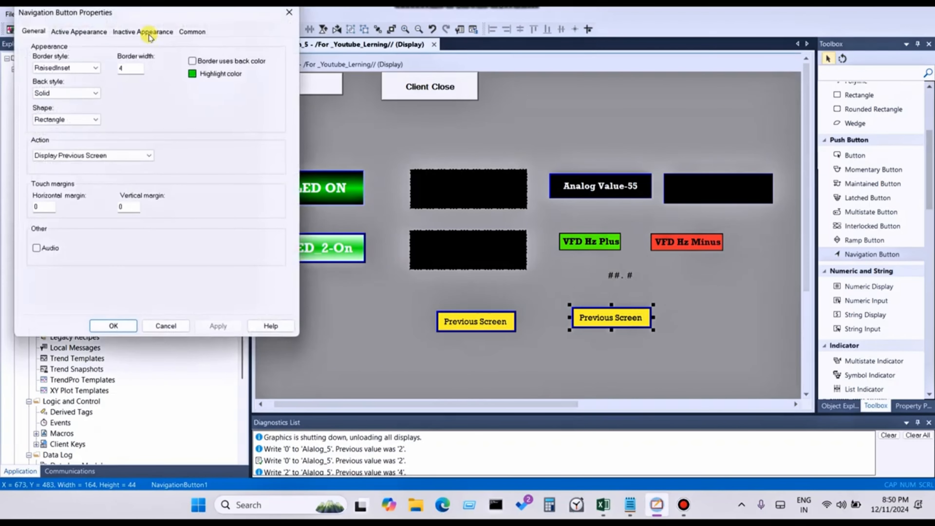
{"action": "left_click", "coordinate": [75, 155]}
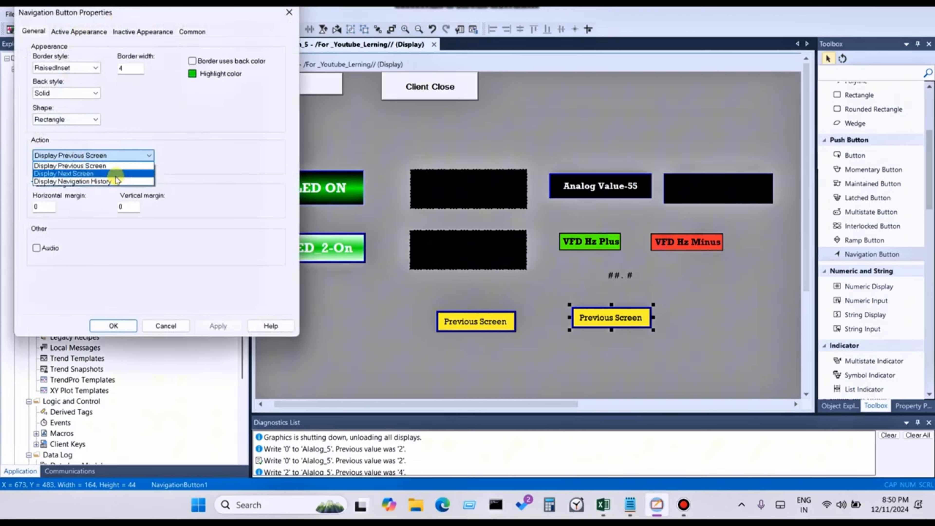
{"action": "left_click", "coordinate": [99, 173]}
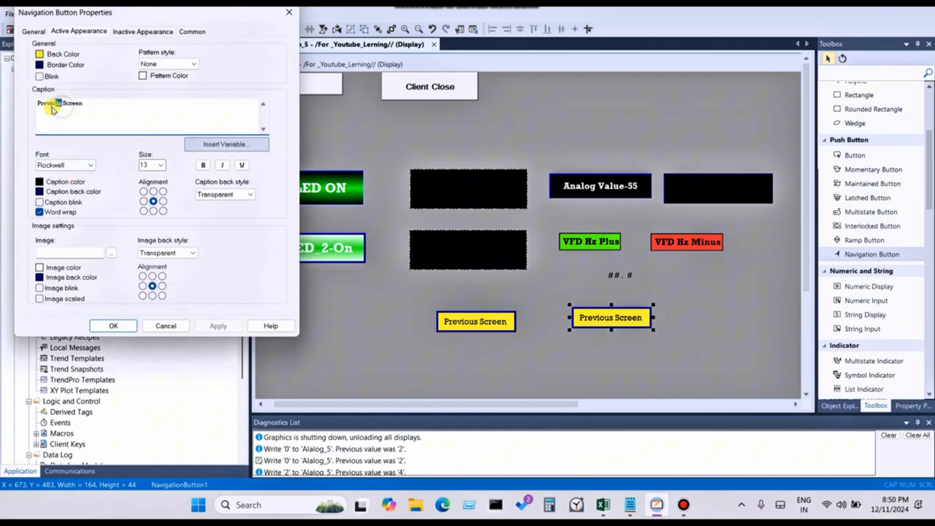
- Change the copied navigation button's active caption to "Next Screen" and accept its properties
{"action": "left_click_drag", "start_coordinate": [62, 103], "coordinate": [24, 114]}
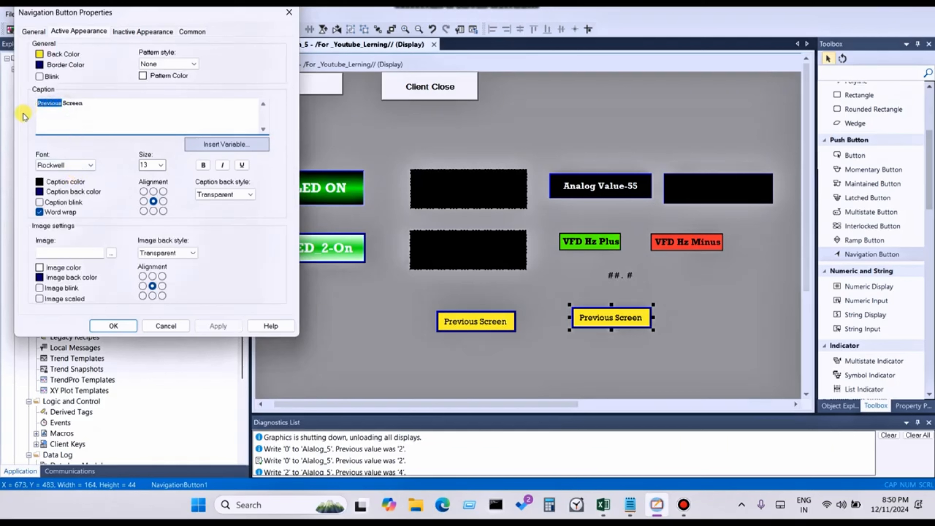
{"action": "type", "text": "Next"}
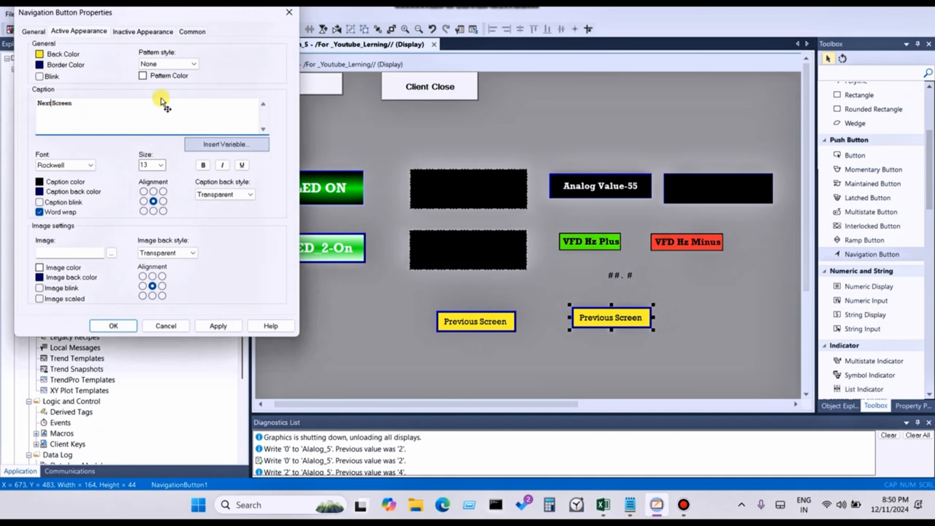
{"action": "left_click", "coordinate": [212, 326]}
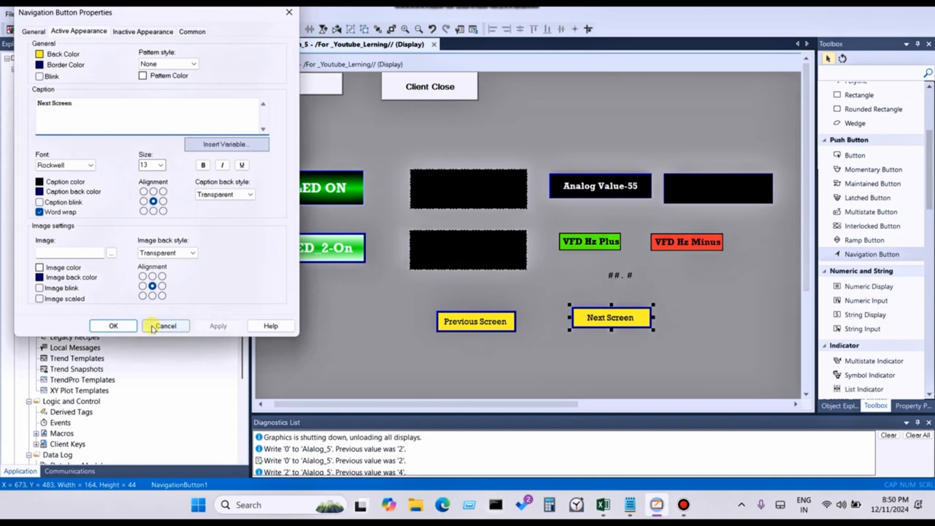
{"action": "left_click", "coordinate": [119, 326]}
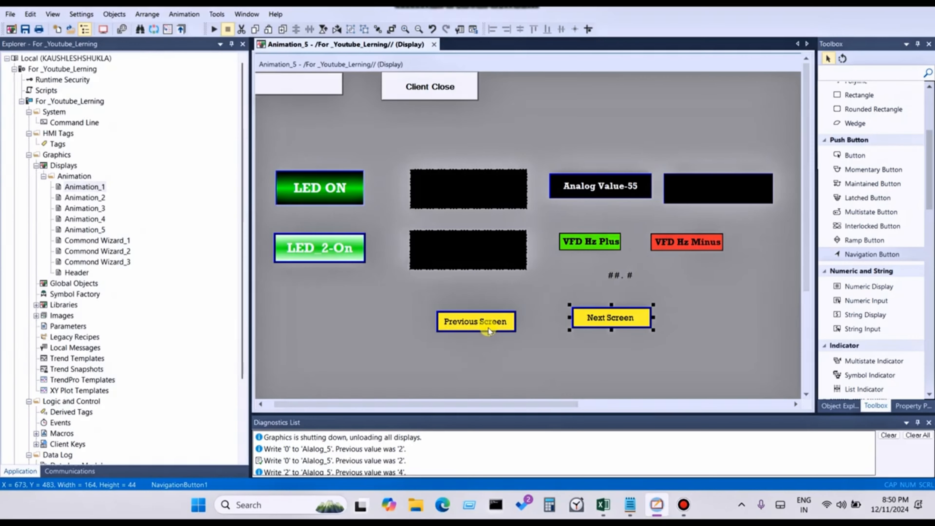
- Align the Previous Screen and Next Screen buttons along their top edges
{"action": "left_click_drag", "start_coordinate": [678, 285], "coordinate": [405, 353]}
{"action": "left_click", "coordinate": [535, 28]}
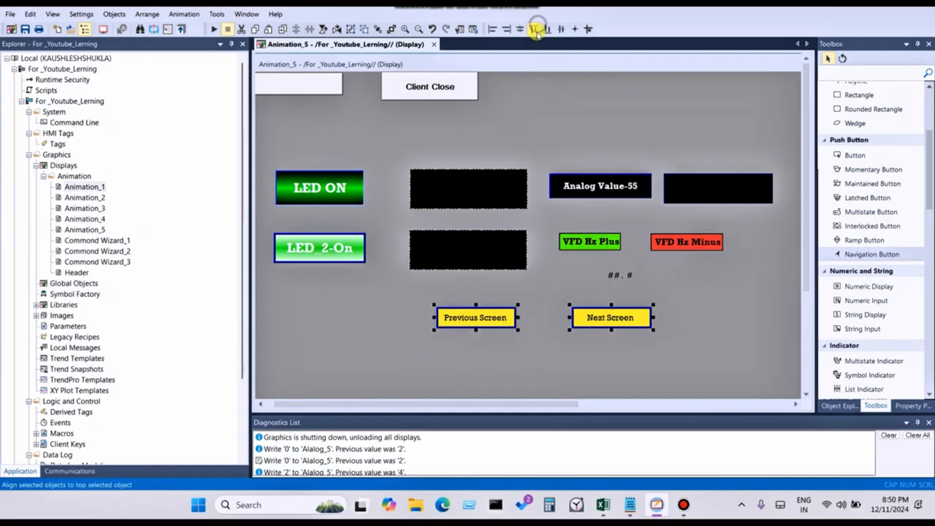
{"action": "left_click", "coordinate": [690, 344]}
- Duplicate the Next Screen button below the pair, set the copy's action to Display Navigation History, and save the display
{"action": "left_click_drag", "start_coordinate": [627, 322], "coordinate": [564, 355]}
{"action": "double_click", "coordinate": [554, 352]}
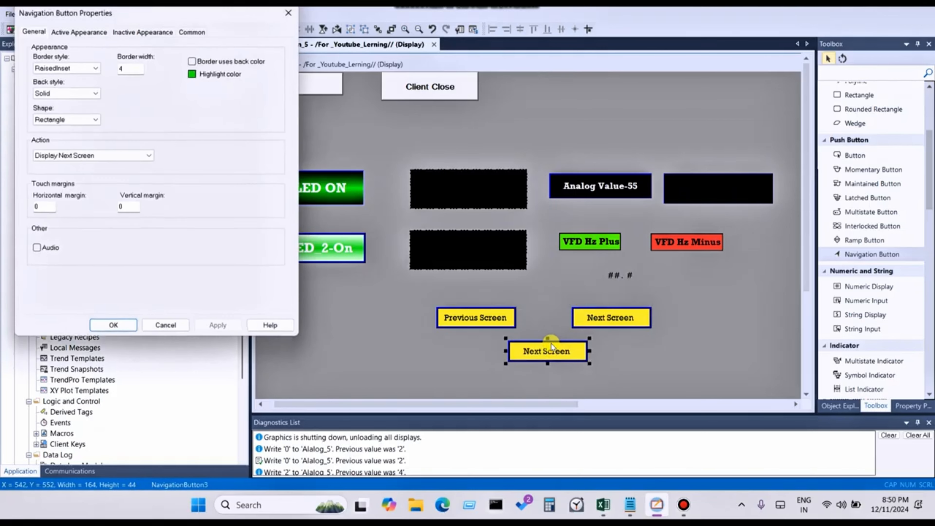
{"action": "left_click", "coordinate": [98, 156]}
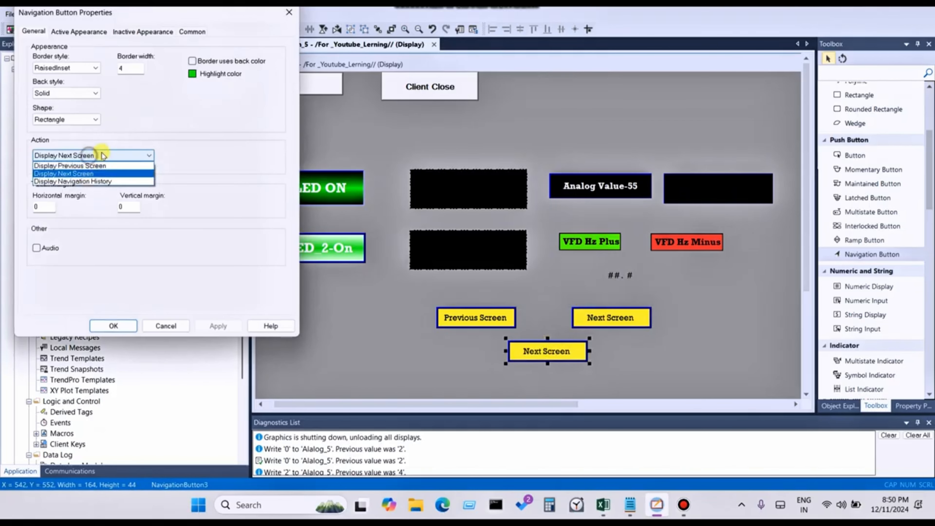
{"action": "left_click", "coordinate": [72, 182]}
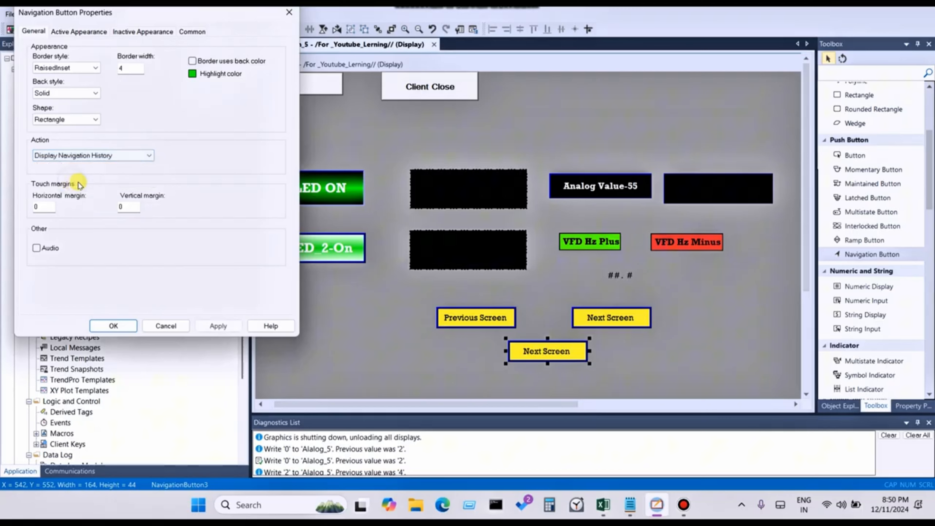
{"action": "left_click", "coordinate": [218, 326]}
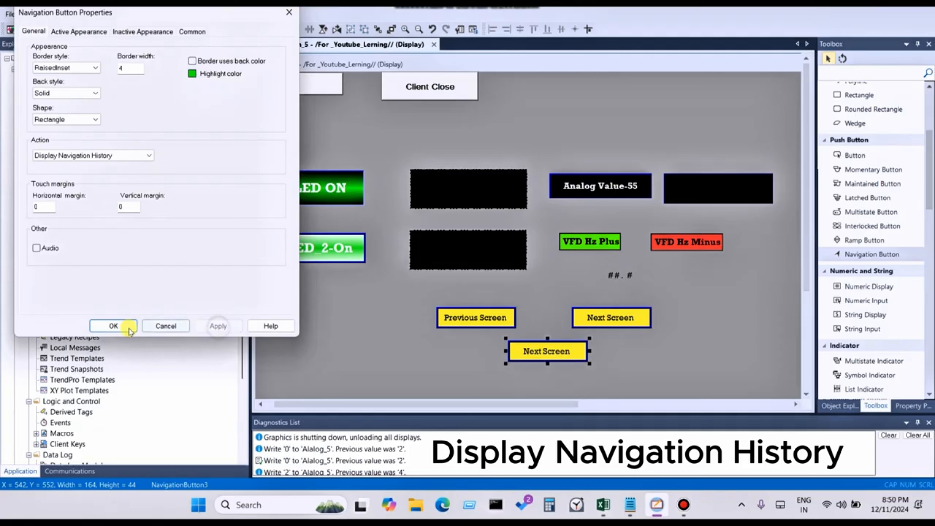
{"action": "left_click", "coordinate": [114, 326]}
{"action": "left_click", "coordinate": [25, 29]}
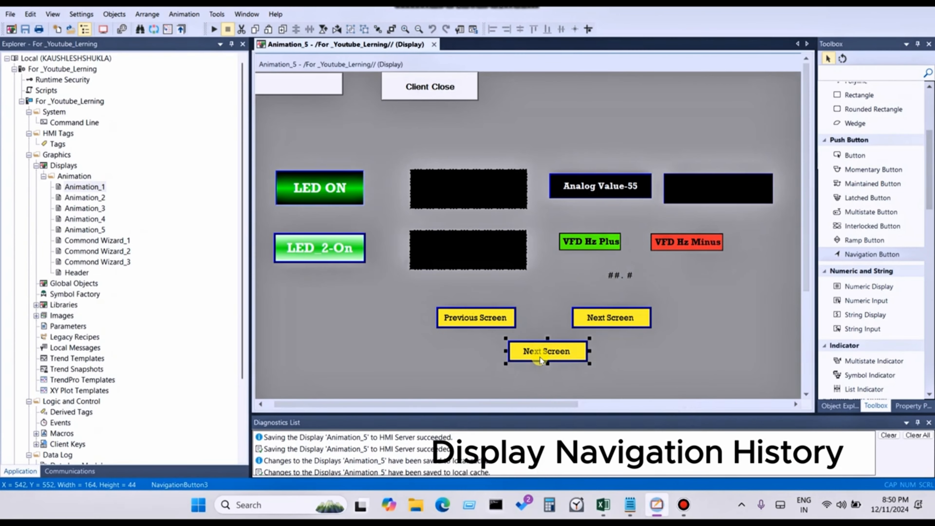
- Open the Animation_1 display's settings, enable its title bar and enter "Animation 1" as the title
{"action": "double_click", "coordinate": [93, 189]}
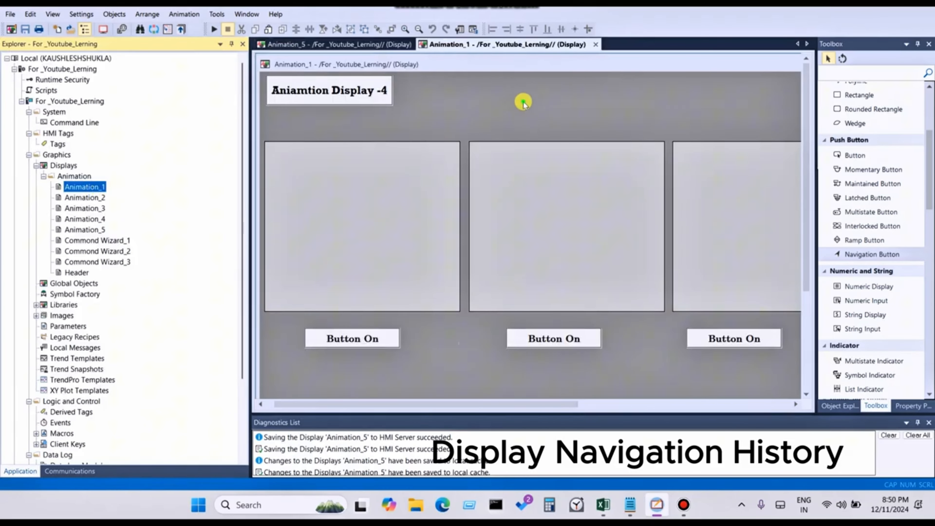
{"action": "right_click", "coordinate": [522, 101]}
{"action": "left_click", "coordinate": [540, 109]}
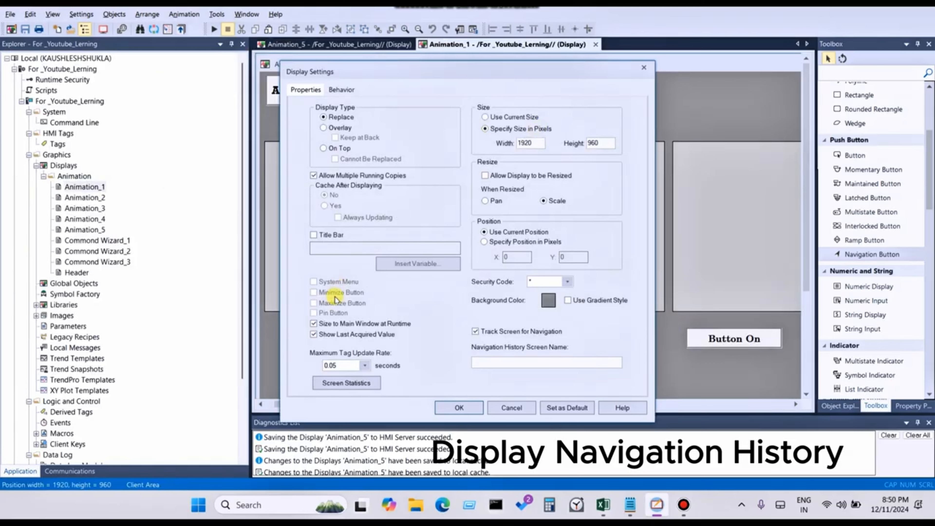
{"action": "left_click", "coordinate": [313, 236]}
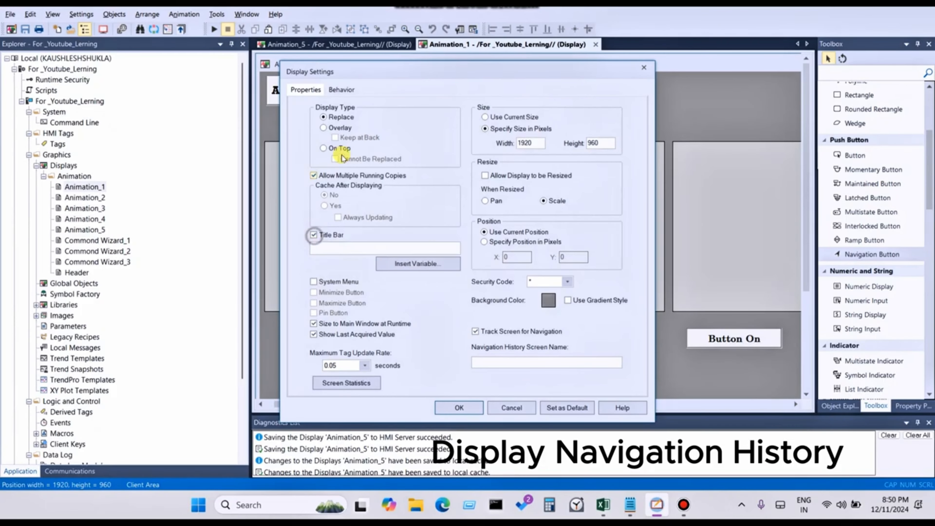
{"action": "left_click", "coordinate": [360, 245]}
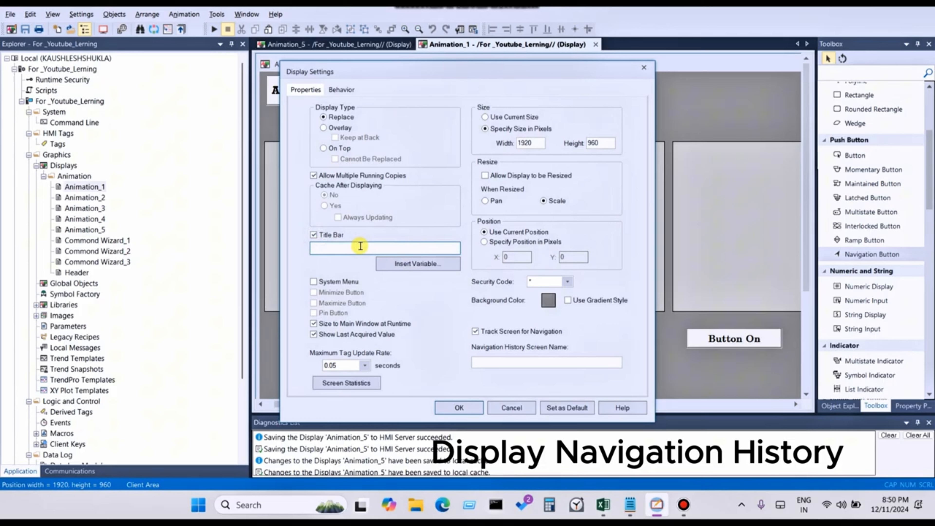
{"action": "type", "text": "Animation 1"}
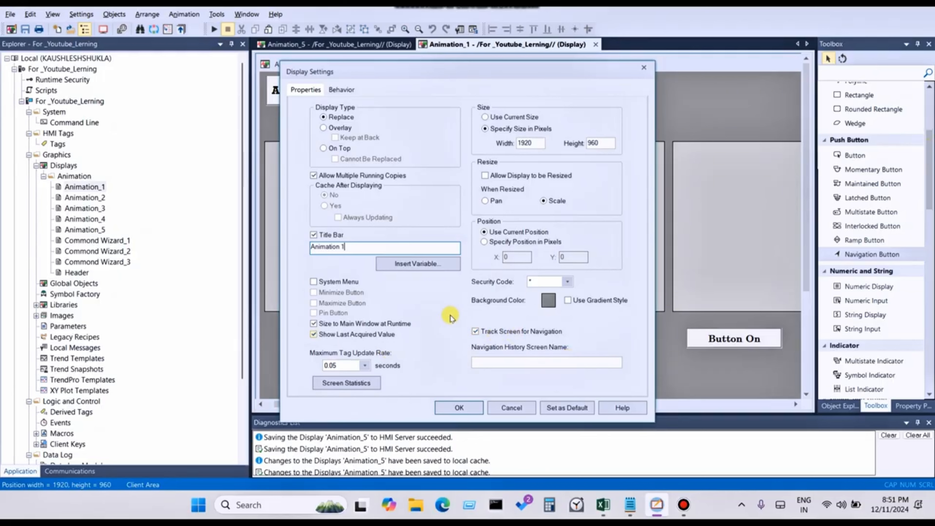
- Copy the title bar text "Animation 1" for use as the navigation history screen name
{"action": "left_click", "coordinate": [483, 362]}
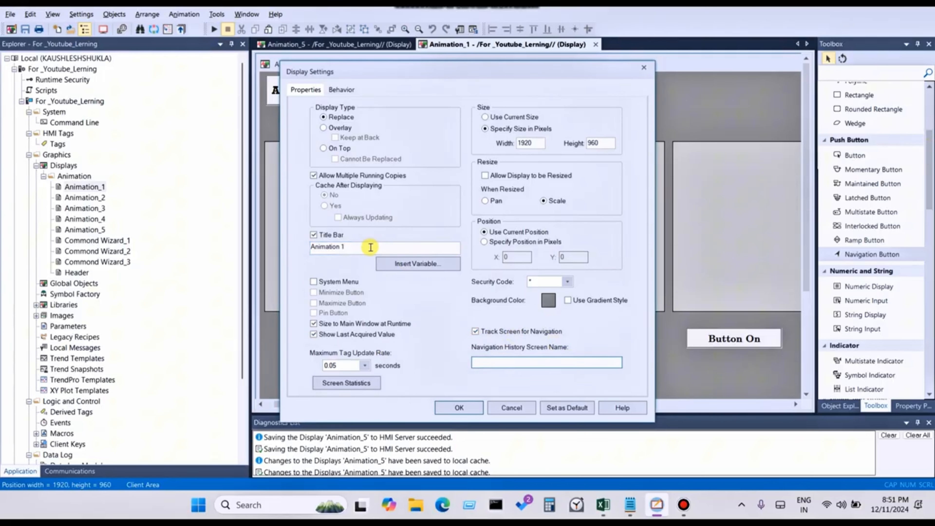
{"action": "left_click_drag", "start_coordinate": [369, 247], "coordinate": [294, 246]}
{"action": "right_click", "coordinate": [318, 246]}
{"action": "left_click", "coordinate": [350, 278]}
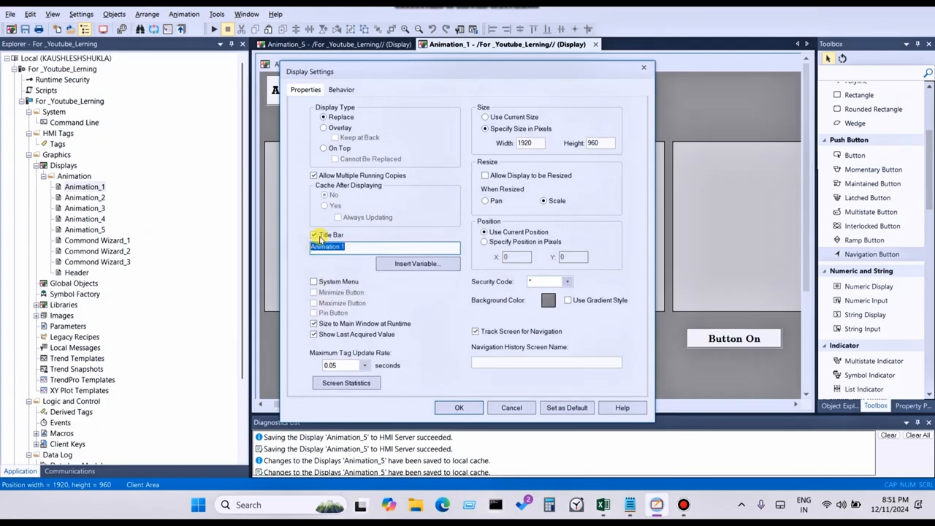
{"action": "left_click", "coordinate": [316, 236]}
{"action": "left_click", "coordinate": [492, 363]}
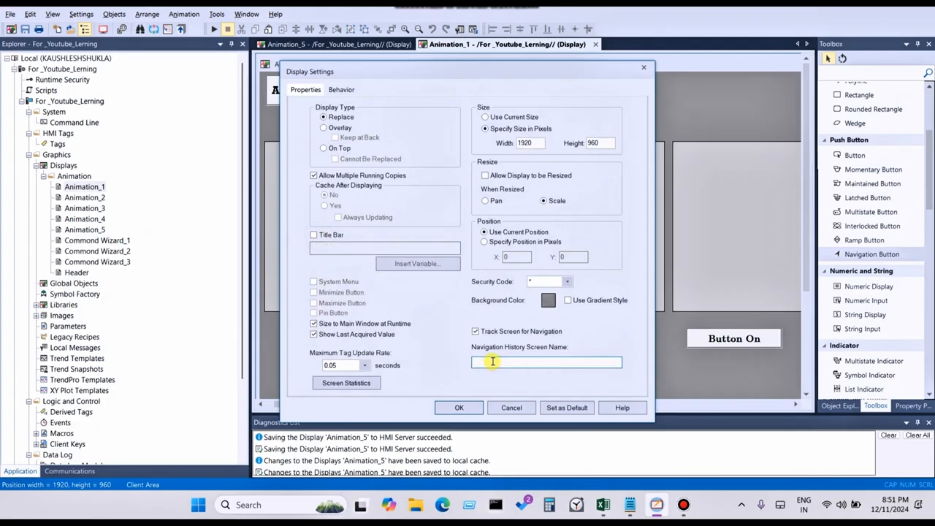
{"action": "right_click", "coordinate": [490, 362]}
{"action": "left_click", "coordinate": [524, 245]}
{"action": "left_click", "coordinate": [528, 408]}
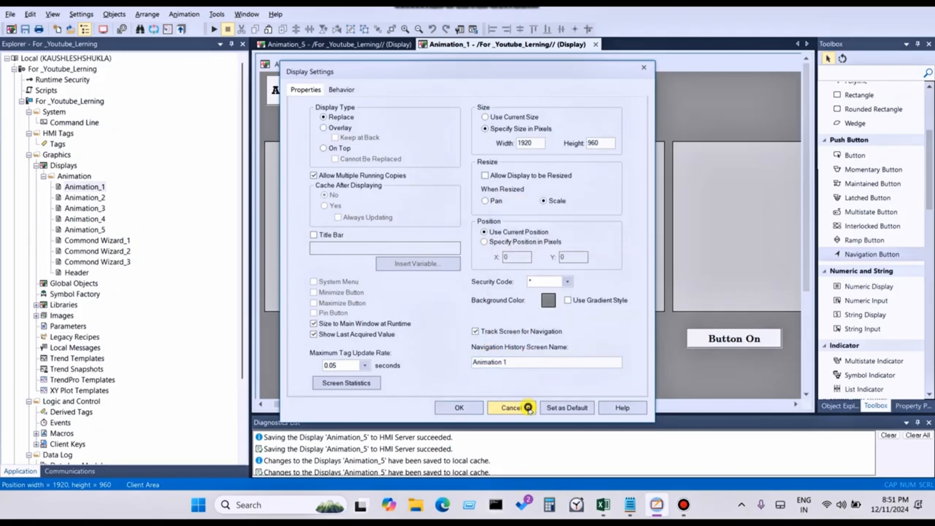
- Set Animation_1's navigation history screen name to "Animation 1" in its display settings and save the display
{"action": "right_click", "coordinate": [422, 112]}
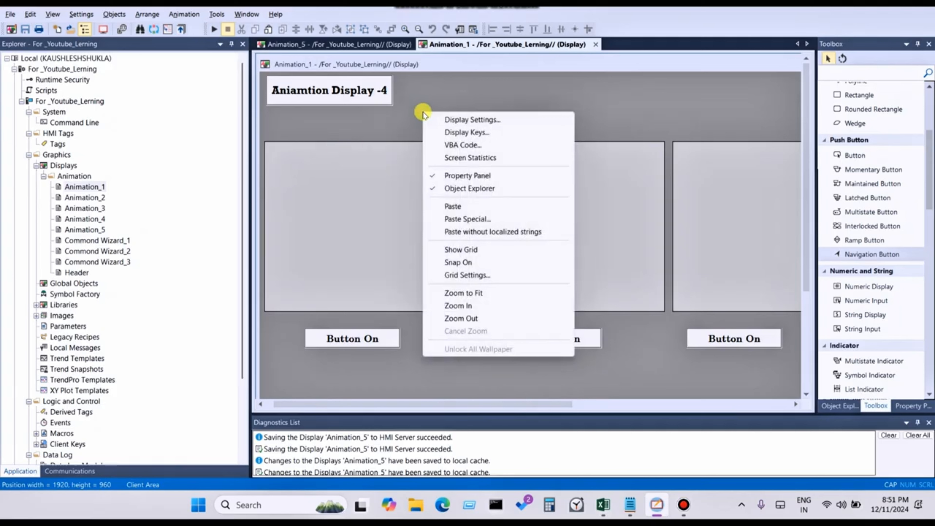
{"action": "left_click", "coordinate": [456, 122]}
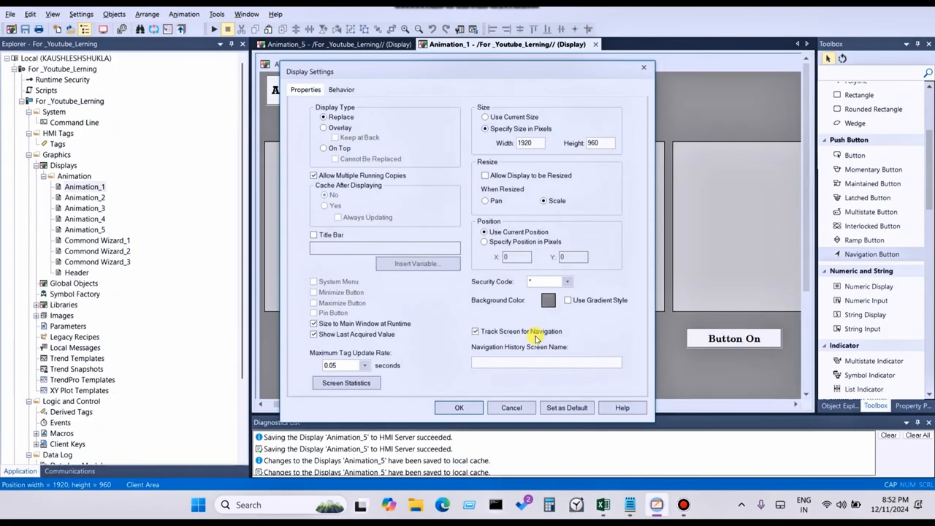
{"action": "left_click", "coordinate": [501, 363]}
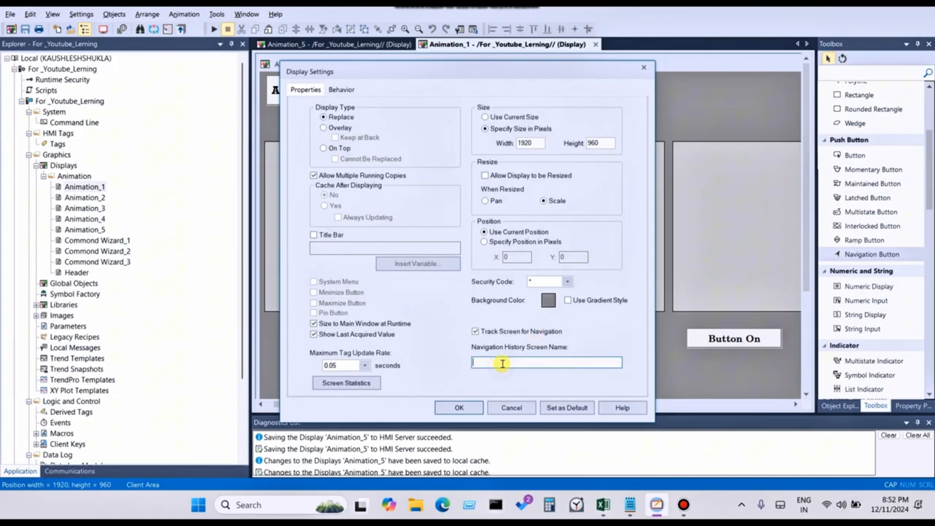
{"action": "right_click", "coordinate": [501, 363]}
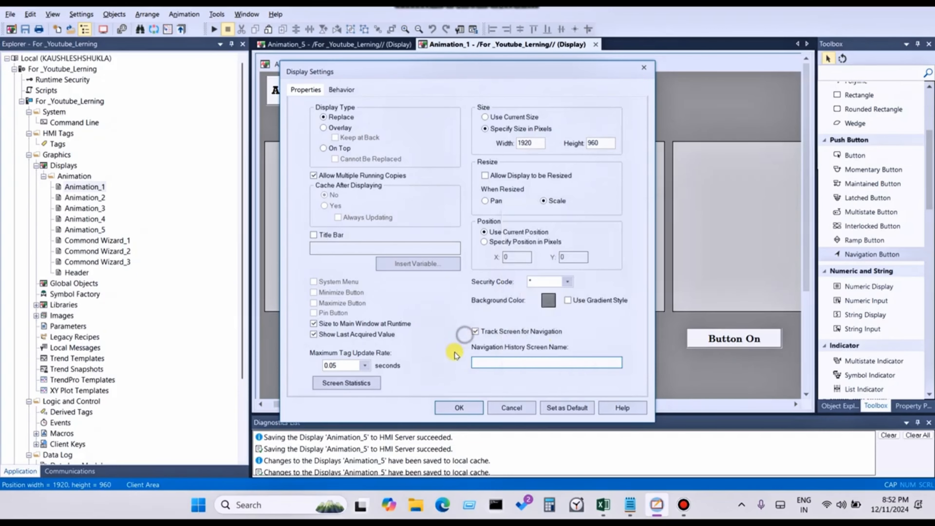
{"action": "left_click", "coordinate": [461, 334]}
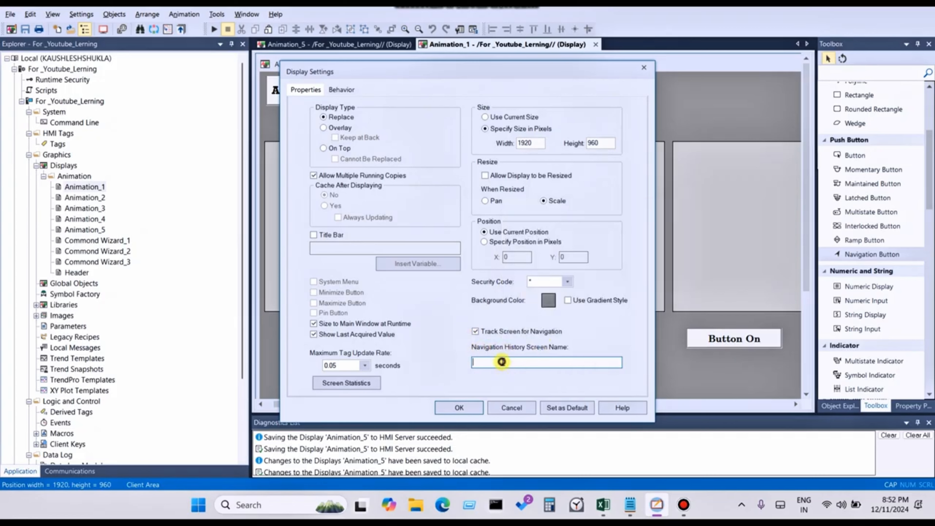
{"action": "key", "text": "ctrl+v"}
{"action": "left_click", "coordinate": [459, 407]}
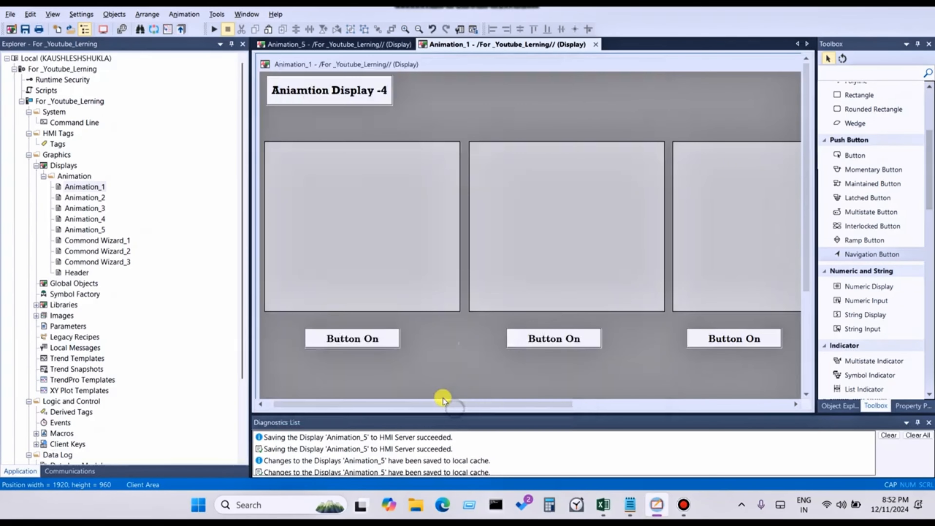
{"action": "left_click", "coordinate": [25, 29]}
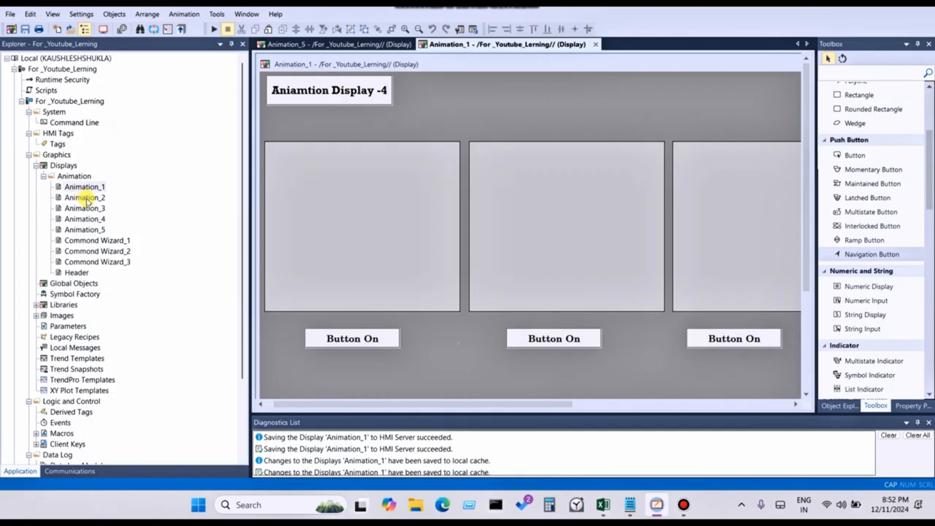
- Open the Animation_2 display, set its navigation history screen name to "Animation 2", and save it
{"action": "double_click", "coordinate": [85, 197]}
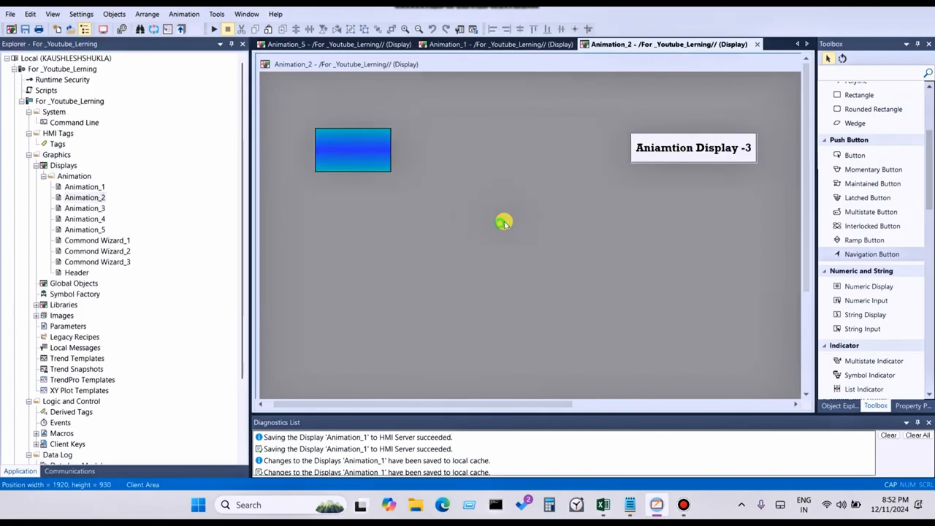
{"action": "right_click", "coordinate": [501, 222]}
{"action": "left_click", "coordinate": [553, 231]}
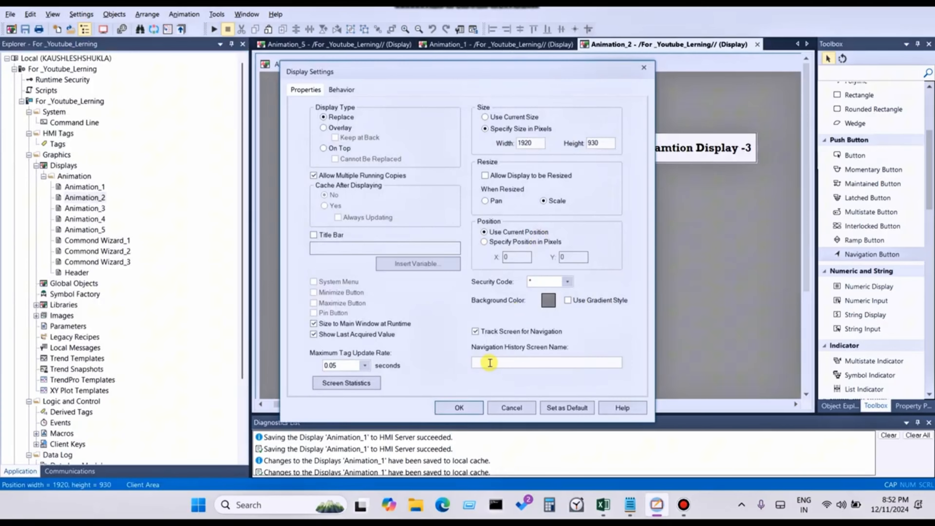
{"action": "right_click", "coordinate": [494, 361]}
{"action": "left_click", "coordinate": [519, 248]}
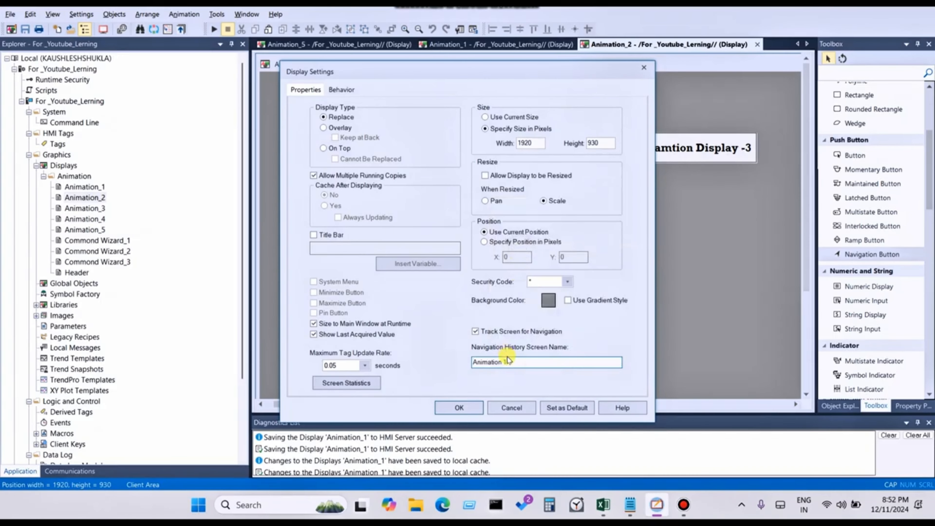
{"action": "type", "text": "32"}
{"action": "left_click", "coordinate": [458, 407]}
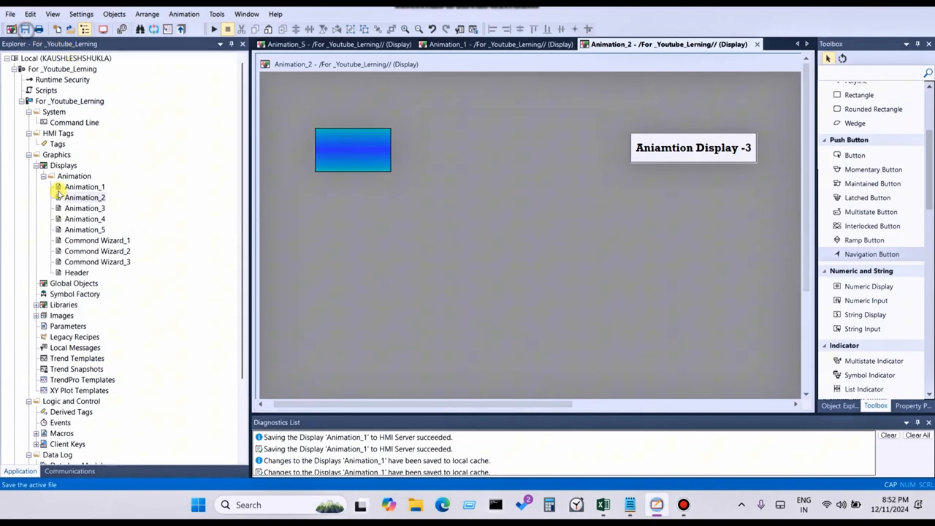
- Open the Animation_4 and Animation_3 displays, set Animation_3's navigation history screen name to "Animation 3", and save Animation_3
{"action": "left_click", "coordinate": [79, 218]}
{"action": "double_click", "coordinate": [78, 218]}
{"action": "double_click", "coordinate": [79, 208]}
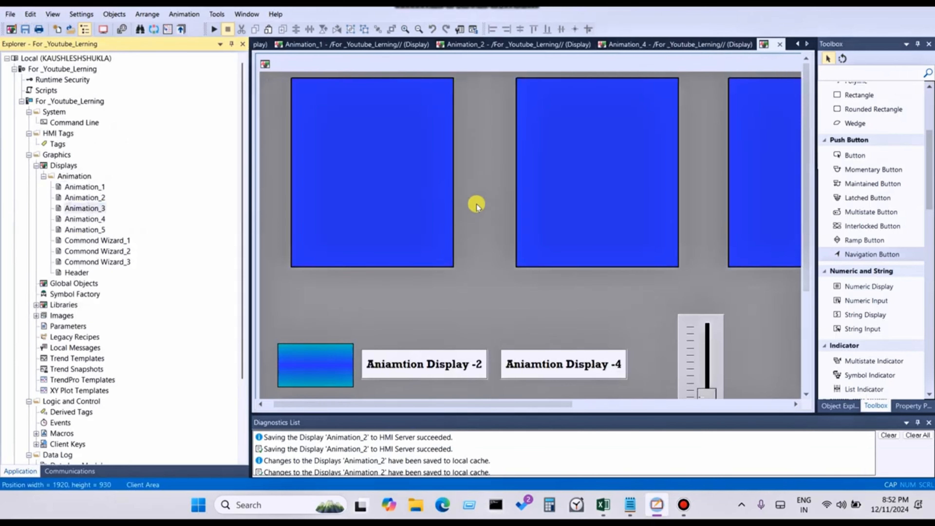
{"action": "right_click", "coordinate": [493, 250]}
{"action": "left_click", "coordinate": [494, 248]}
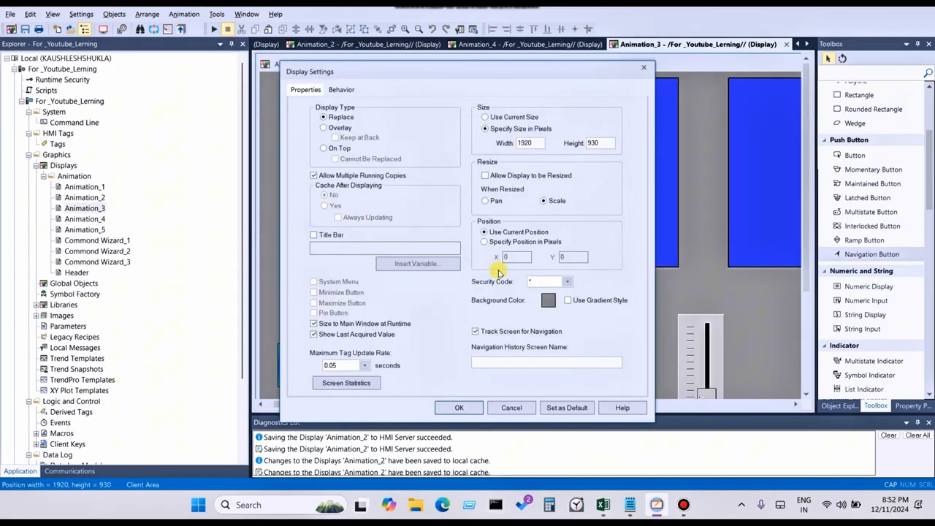
{"action": "left_click", "coordinate": [504, 360]}
{"action": "left_click", "coordinate": [534, 247]}
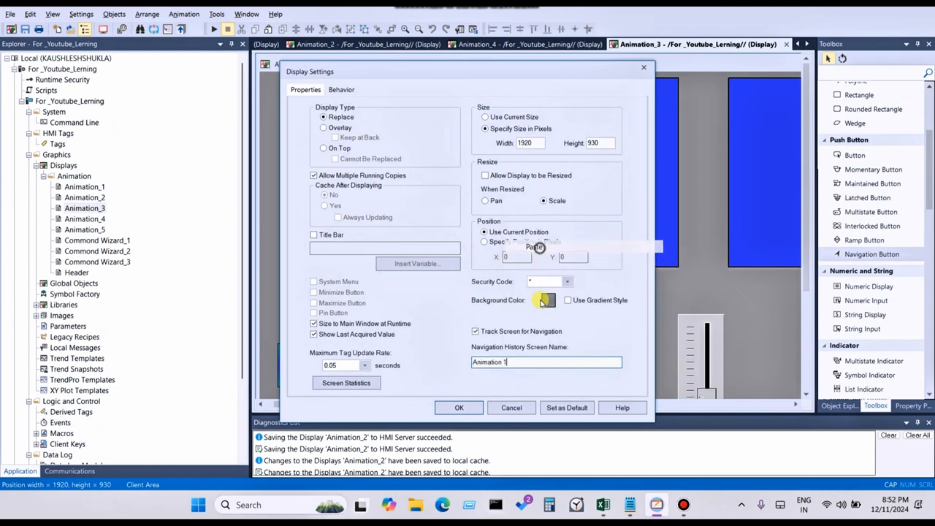
{"action": "key", "text": "BackSpace"}
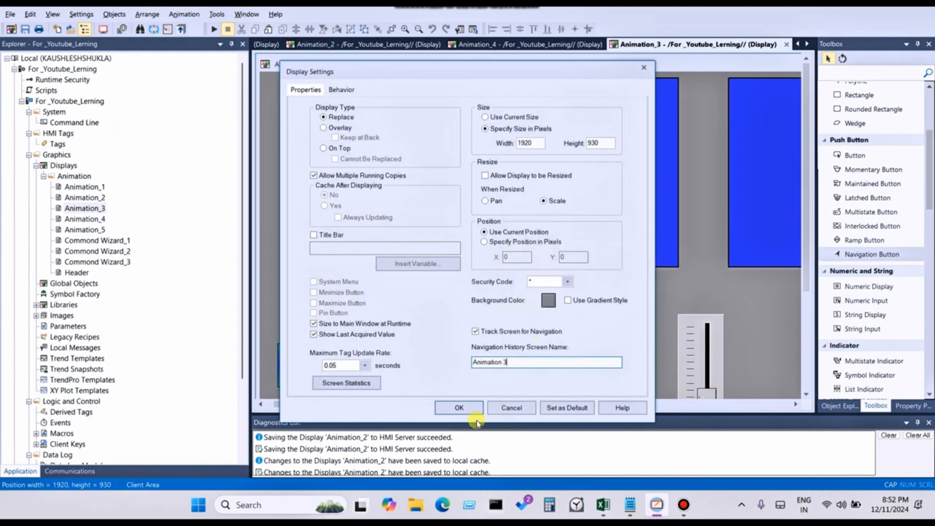
{"action": "left_click", "coordinate": [459, 408]}
{"action": "left_click", "coordinate": [25, 29]}
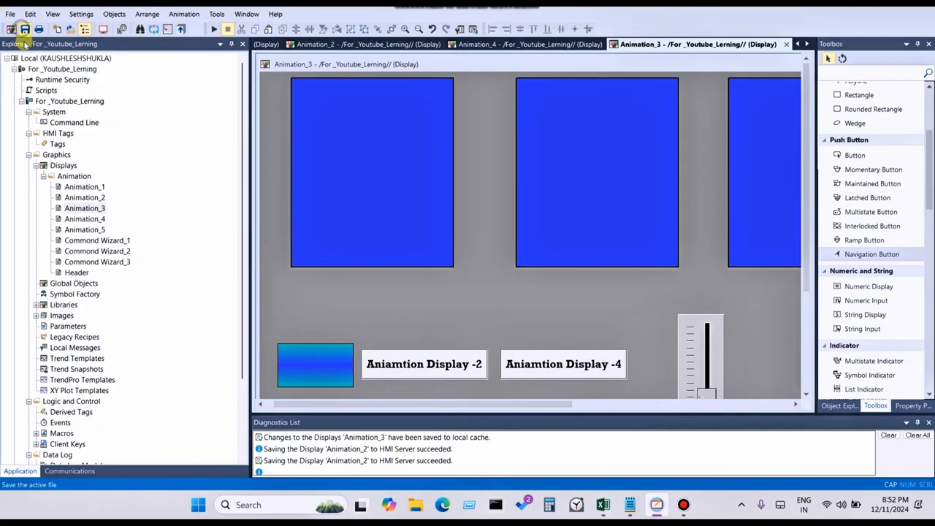
- Fill in Animation_4's navigation history screen name from the copied "Animation" text in its display settings and save the display
{"action": "left_click", "coordinate": [526, 44]}
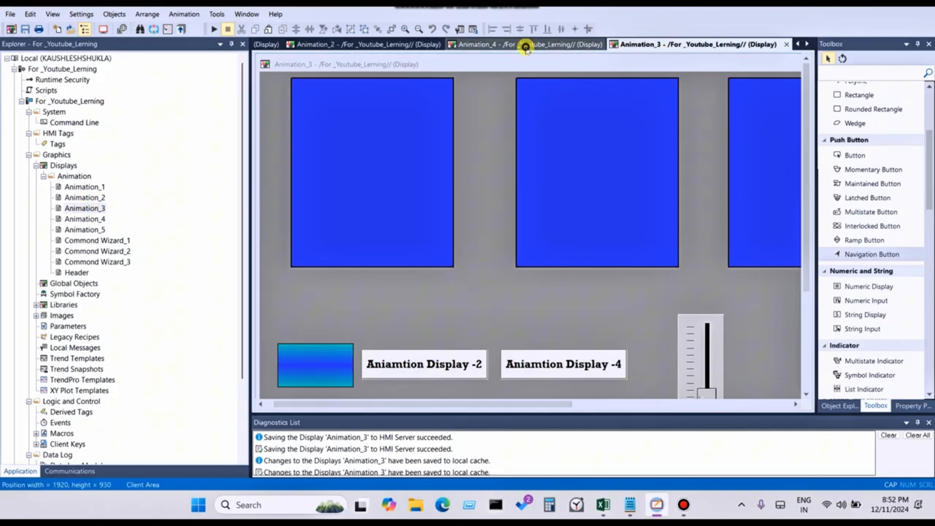
{"action": "right_click", "coordinate": [519, 177]}
{"action": "left_click", "coordinate": [592, 183]}
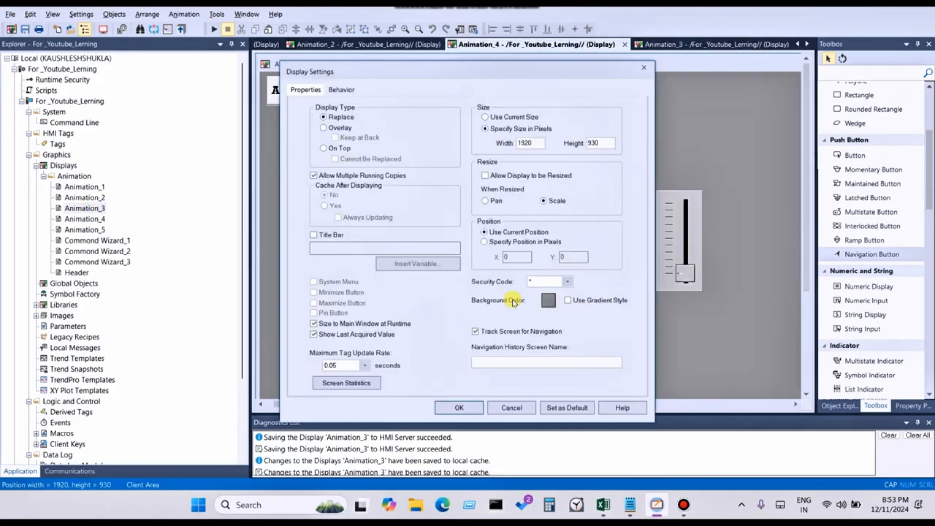
{"action": "right_click", "coordinate": [519, 361]}
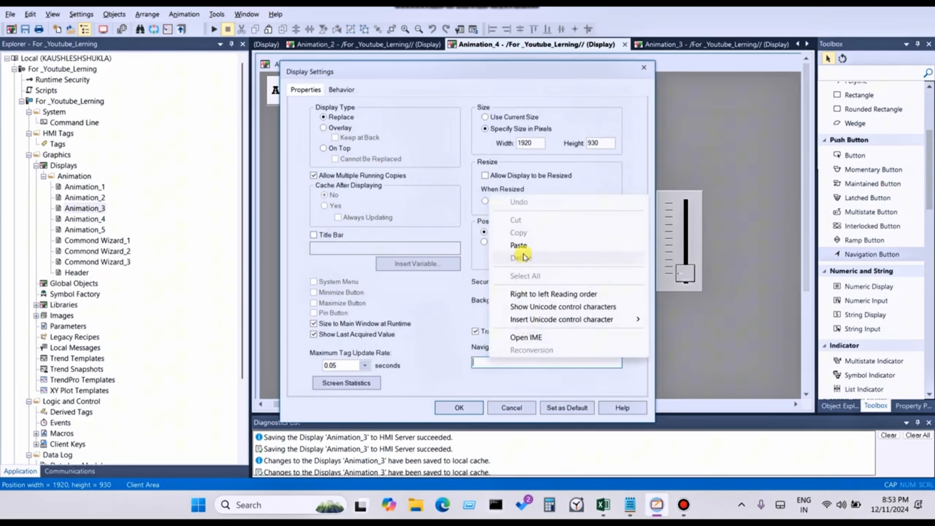
{"action": "left_click", "coordinate": [519, 246]}
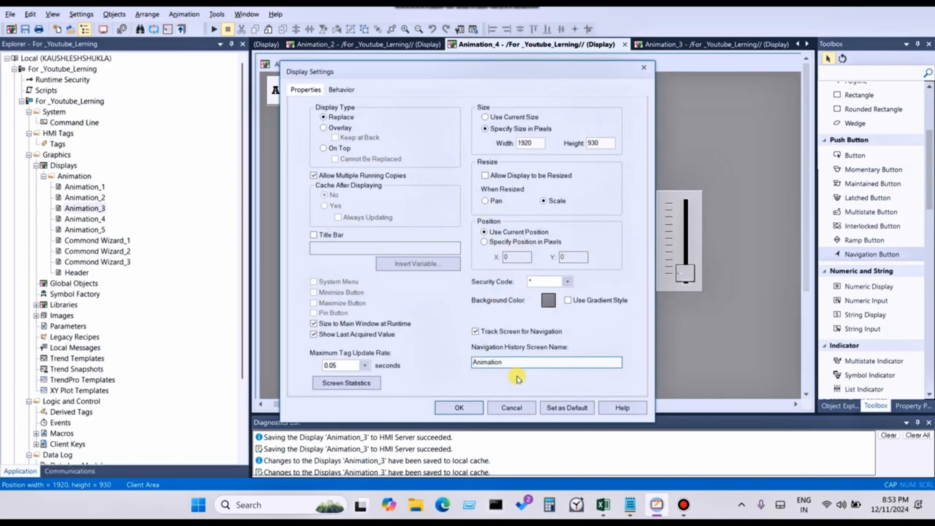
{"action": "left_click", "coordinate": [459, 407]}
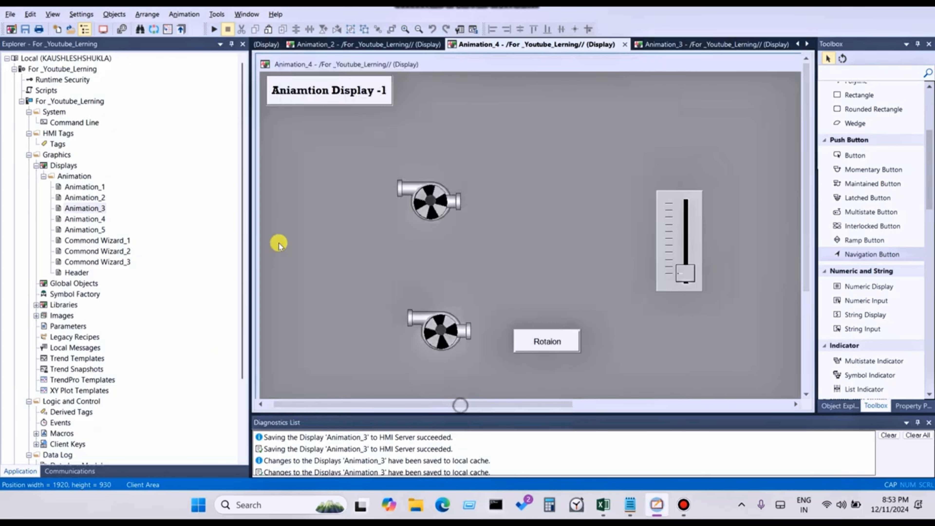
{"action": "left_click", "coordinate": [25, 29]}
- Open Animation_5's display settings, fill in its navigation history screen name from the copied text, and save the display
{"action": "double_click", "coordinate": [85, 229]}
{"action": "right_click", "coordinate": [493, 123]}
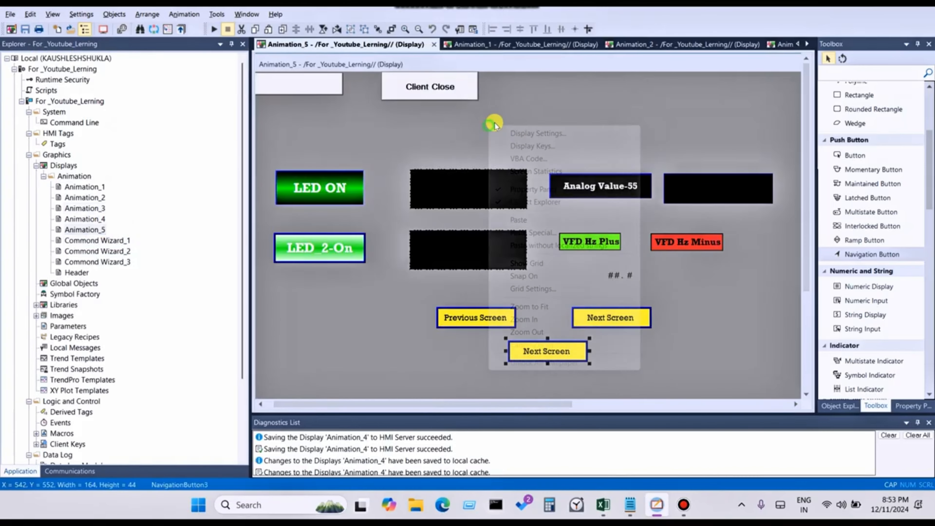
{"action": "left_click", "coordinate": [515, 133]}
{"action": "left_click", "coordinate": [487, 362]}
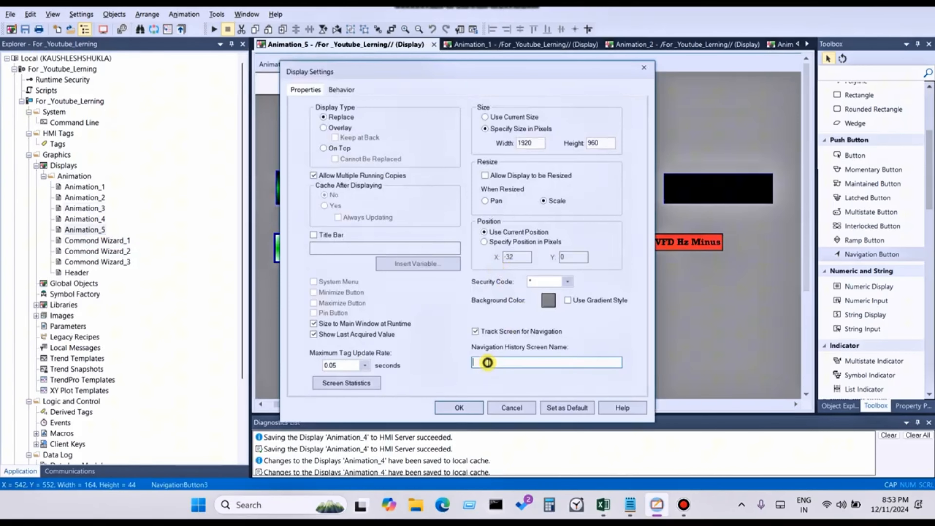
{"action": "right_click", "coordinate": [486, 363]}
{"action": "left_click", "coordinate": [524, 252]}
{"action": "left_click", "coordinate": [458, 407]}
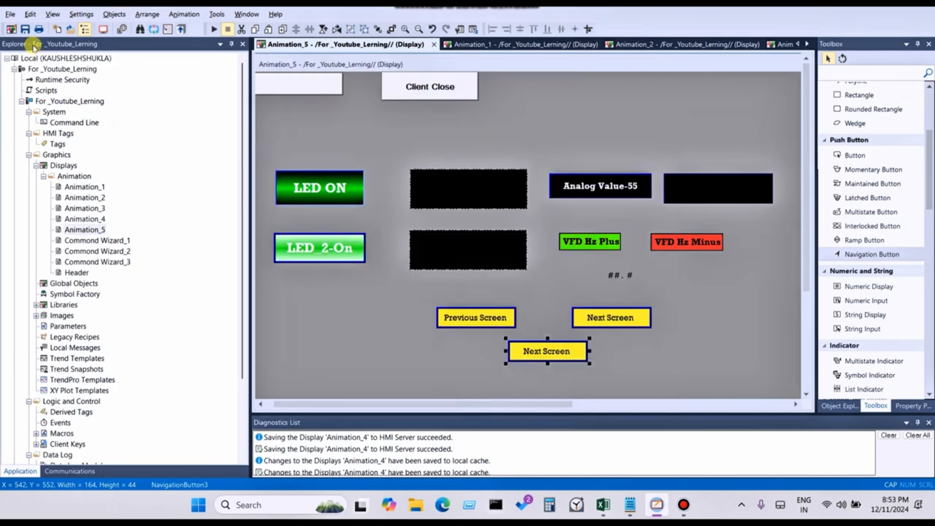
{"action": "left_click", "coordinate": [26, 29]}
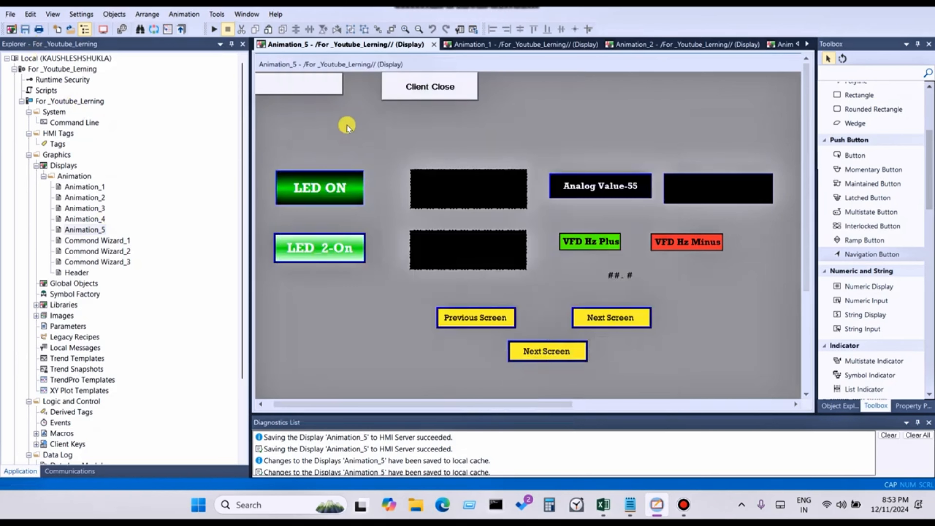
- Open the Header display to inspect its row of animation navigation buttons, then close it
{"action": "left_click", "coordinate": [74, 272]}
{"action": "double_click", "coordinate": [73, 272]}
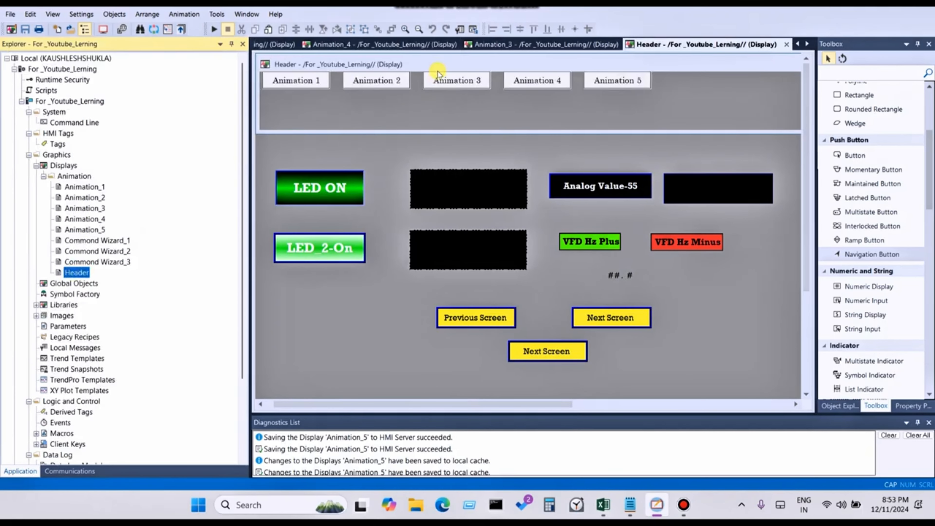
{"action": "left_click_drag", "start_coordinate": [438, 66], "coordinate": [471, 244]}
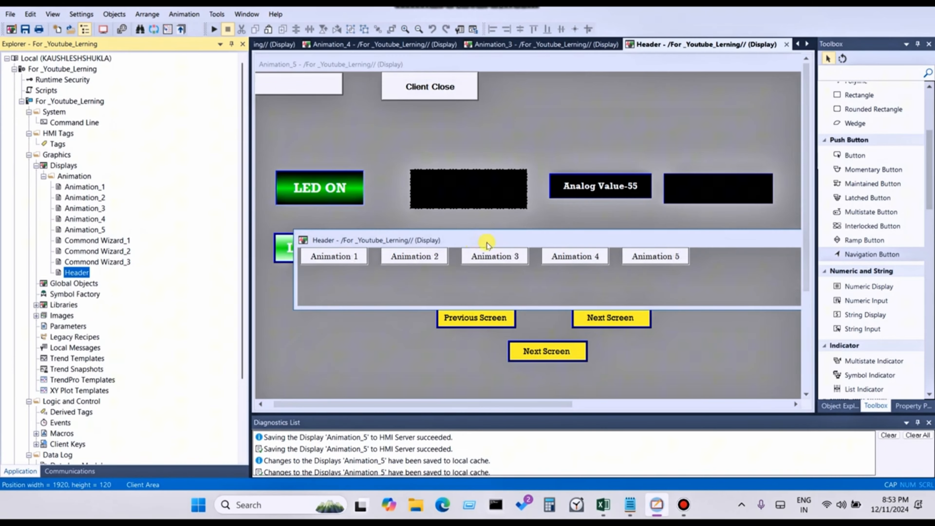
{"action": "left_click_drag", "start_coordinate": [532, 240], "coordinate": [290, 258]}
{"action": "left_click_drag", "start_coordinate": [657, 259], "coordinate": [545, 271]}
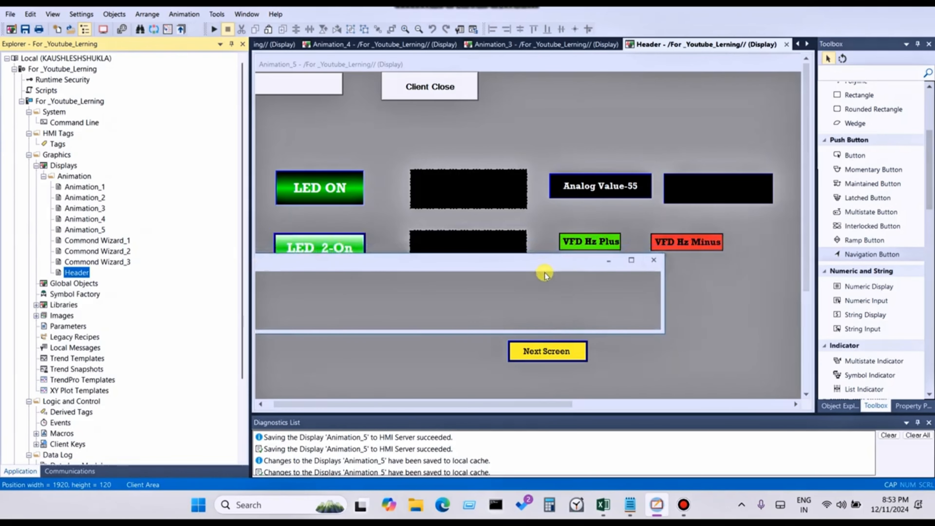
{"action": "left_click", "coordinate": [652, 261]}
{"action": "left_click", "coordinate": [465, 273]}
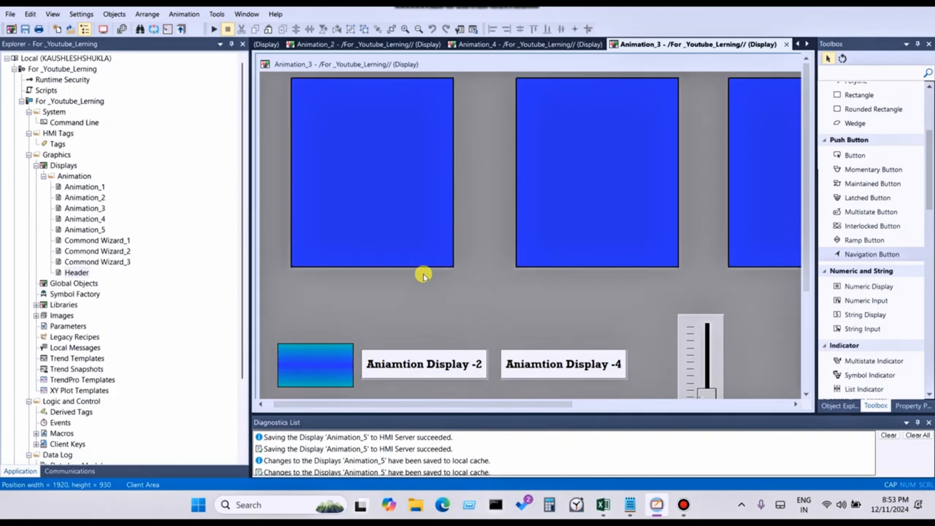
{"action": "key", "text": "Num_Lock"}
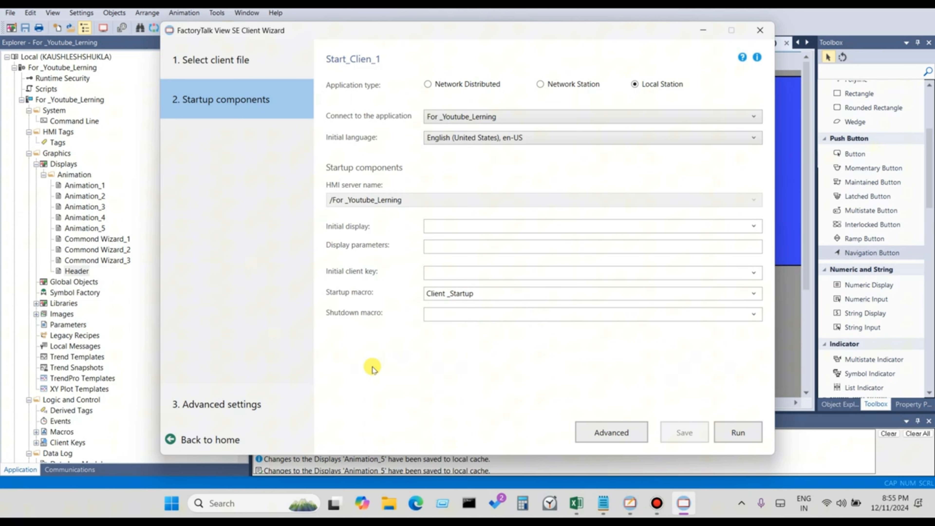
- Enable navigation tracking in the advanced settings of the Start_Clien_1 client file, save it and run the client
{"action": "left_click", "coordinate": [240, 406]}
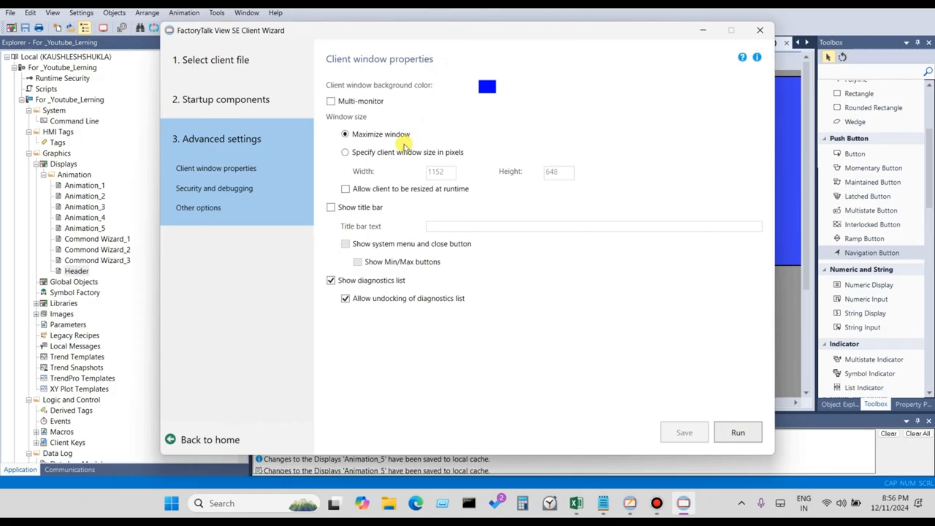
{"action": "left_click", "coordinate": [244, 197]}
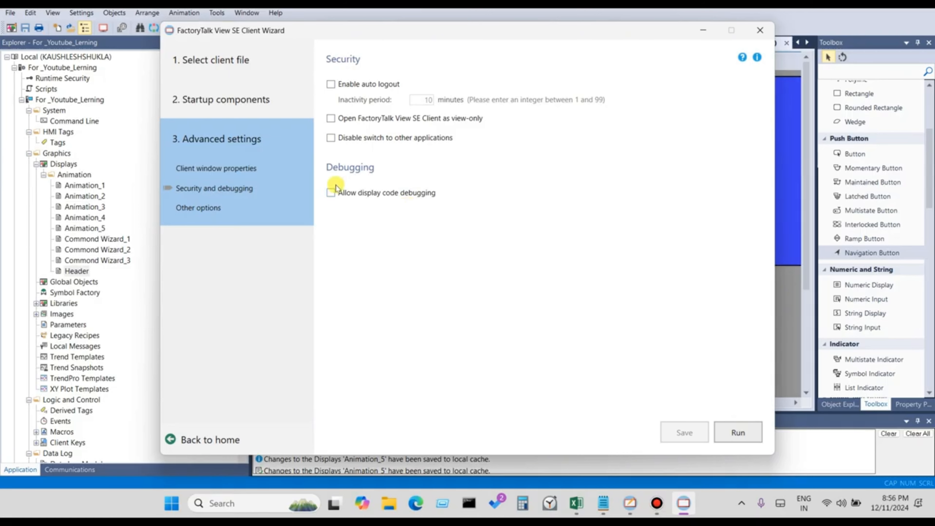
{"action": "left_click", "coordinate": [254, 143]}
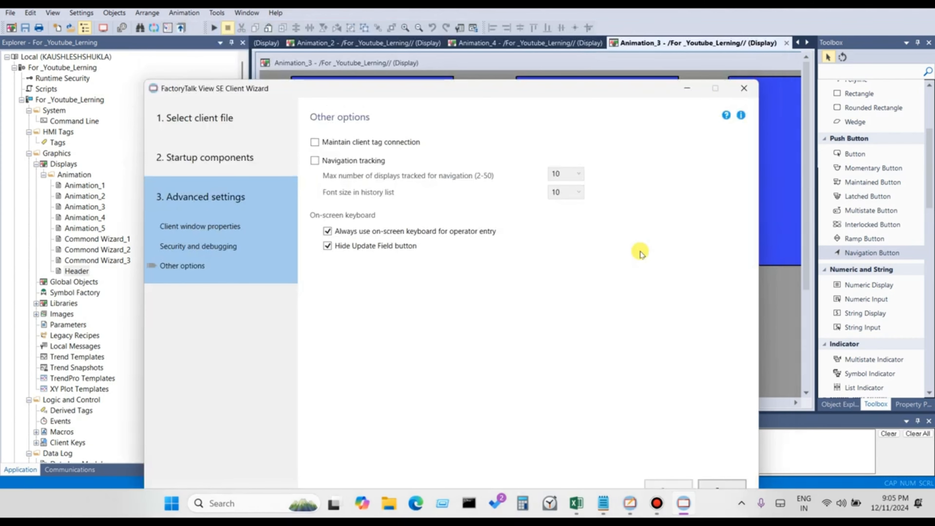
{"action": "left_click_drag", "start_coordinate": [369, 88], "coordinate": [382, 66]}
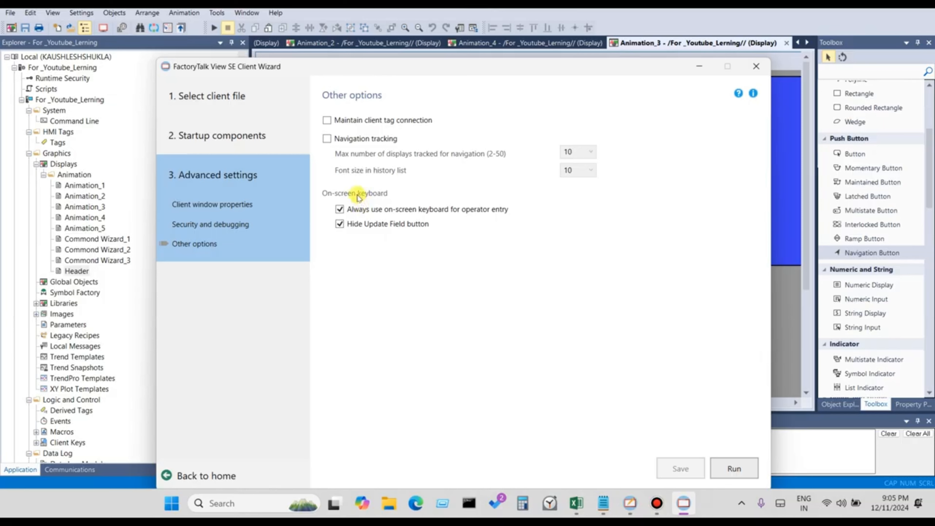
{"action": "left_click", "coordinate": [333, 140]}
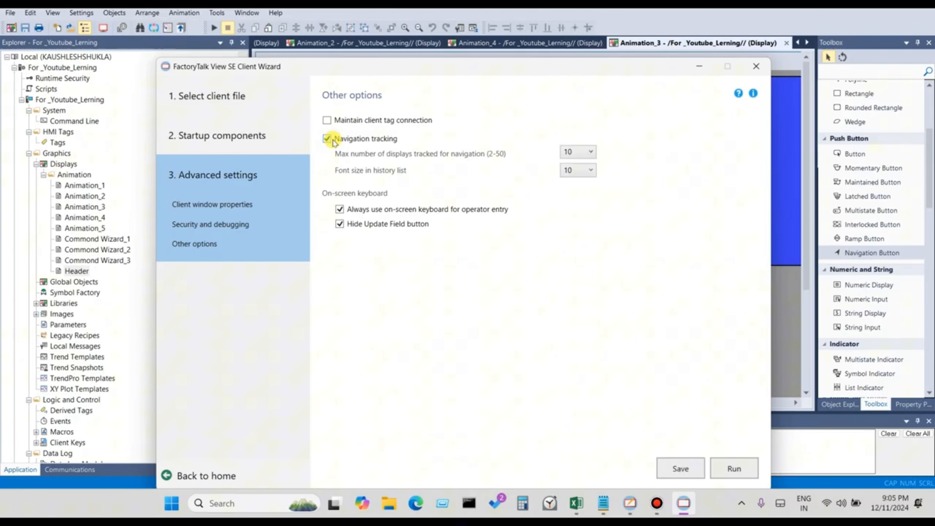
{"action": "left_click", "coordinate": [674, 468]}
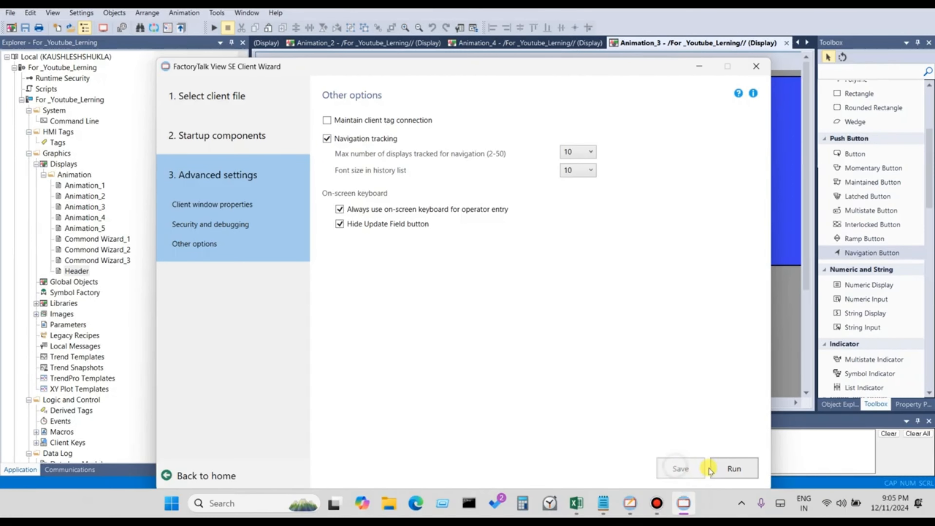
{"action": "left_click", "coordinate": [715, 469]}
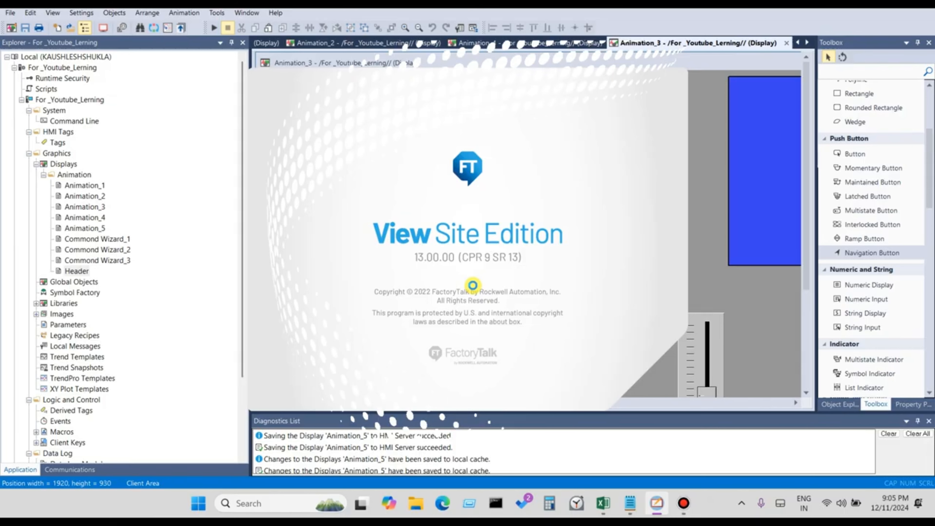
{"action": "left_click", "coordinate": [472, 285]}
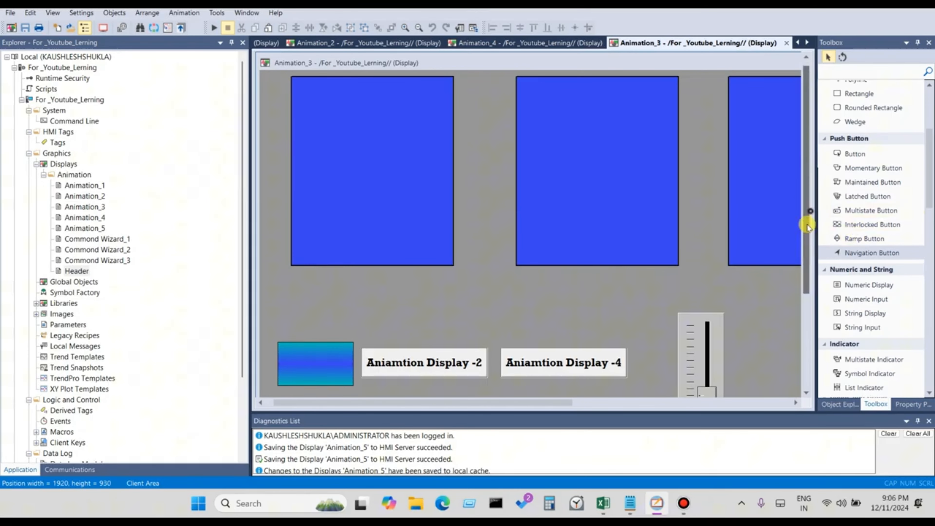
{"action": "left_click_drag", "start_coordinate": [807, 223], "coordinate": [787, 311]}
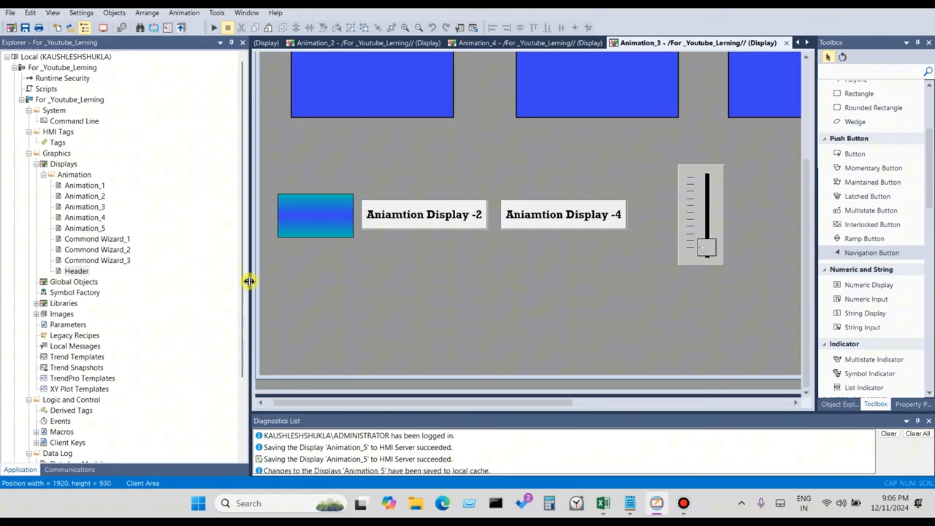
{"action": "left_click_drag", "start_coordinate": [246, 280], "coordinate": [170, 347]}
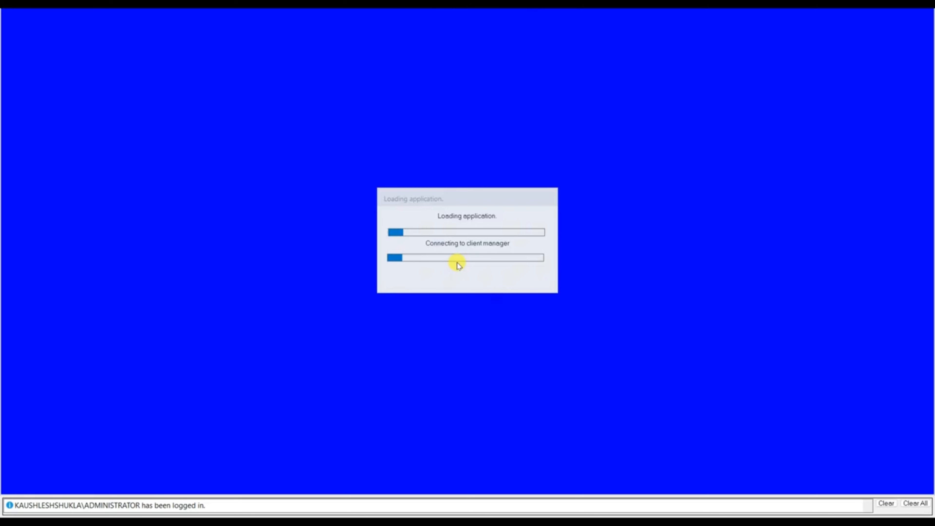